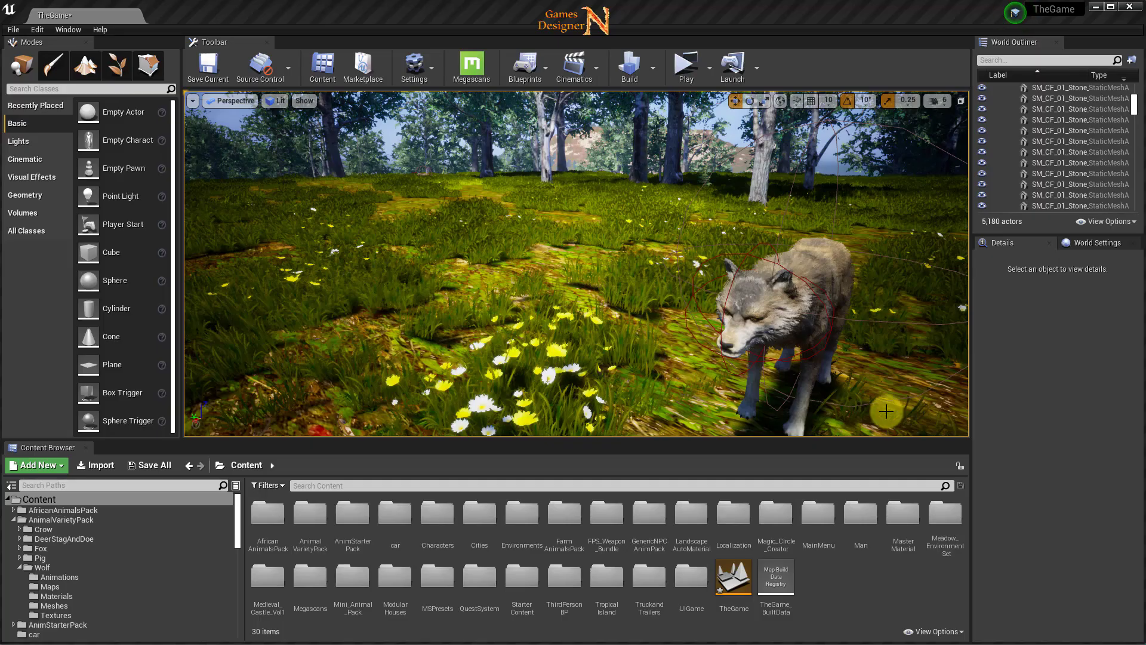
- Move the viewport past the wolf and open the Characters > AI folder
right_click_drag(565, 321, 565, 382)
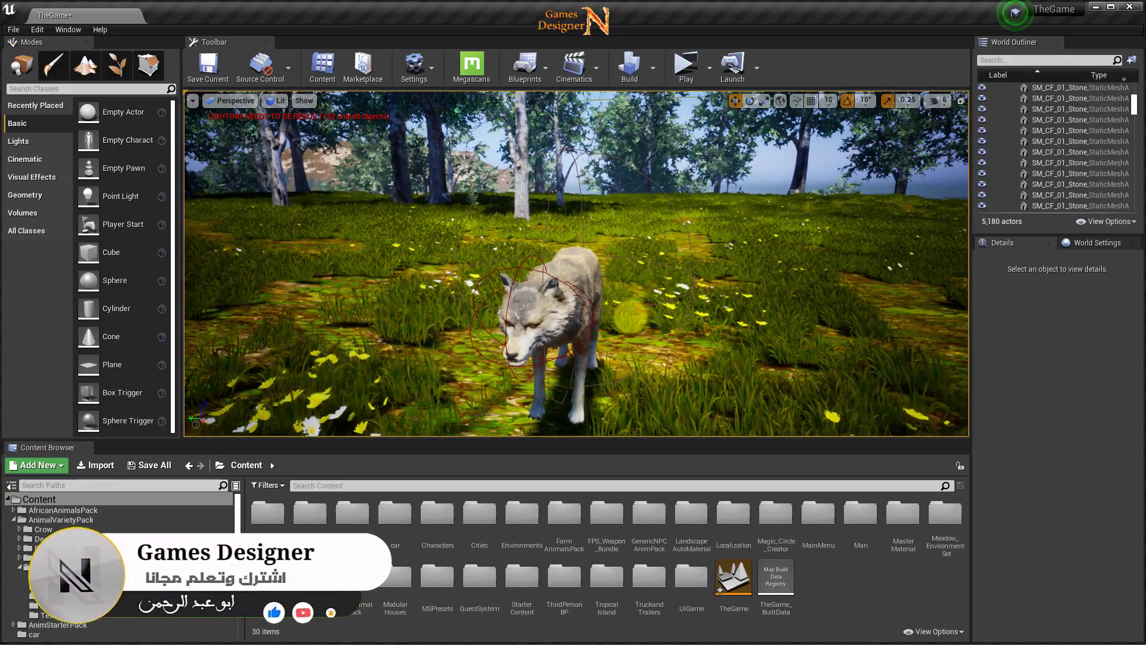
right_click_drag(565, 263, 565, 281)
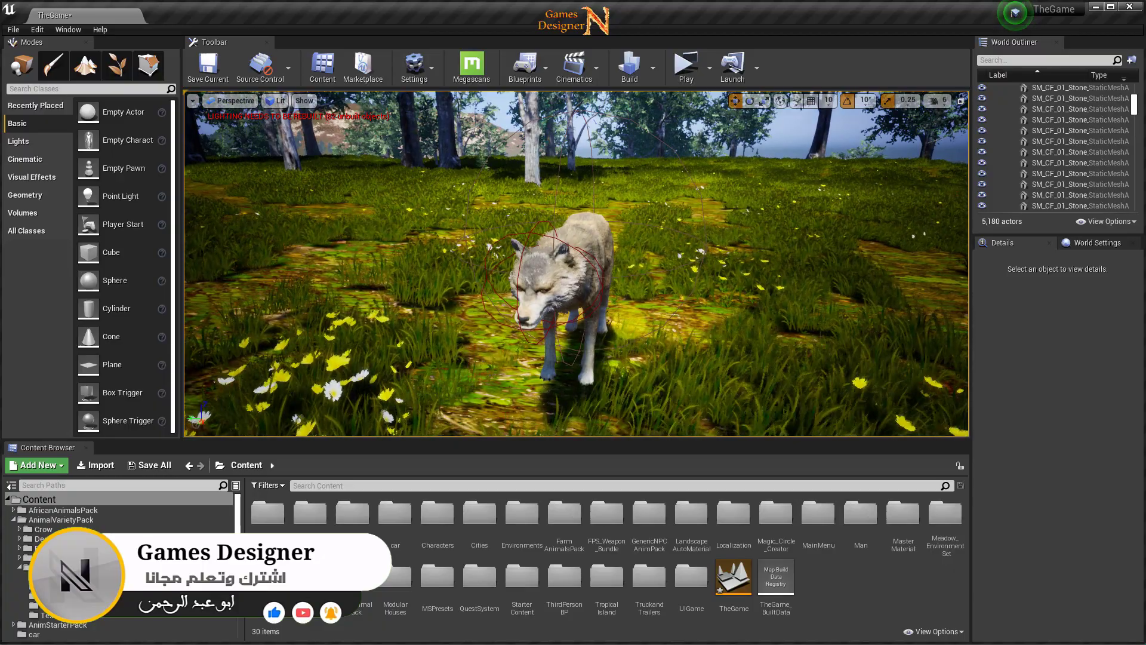
mouse_move(565, 280)
right_mouse_down()
mouse_move(597, 334)
mouse_move(573, 281)
right_mouse_up()
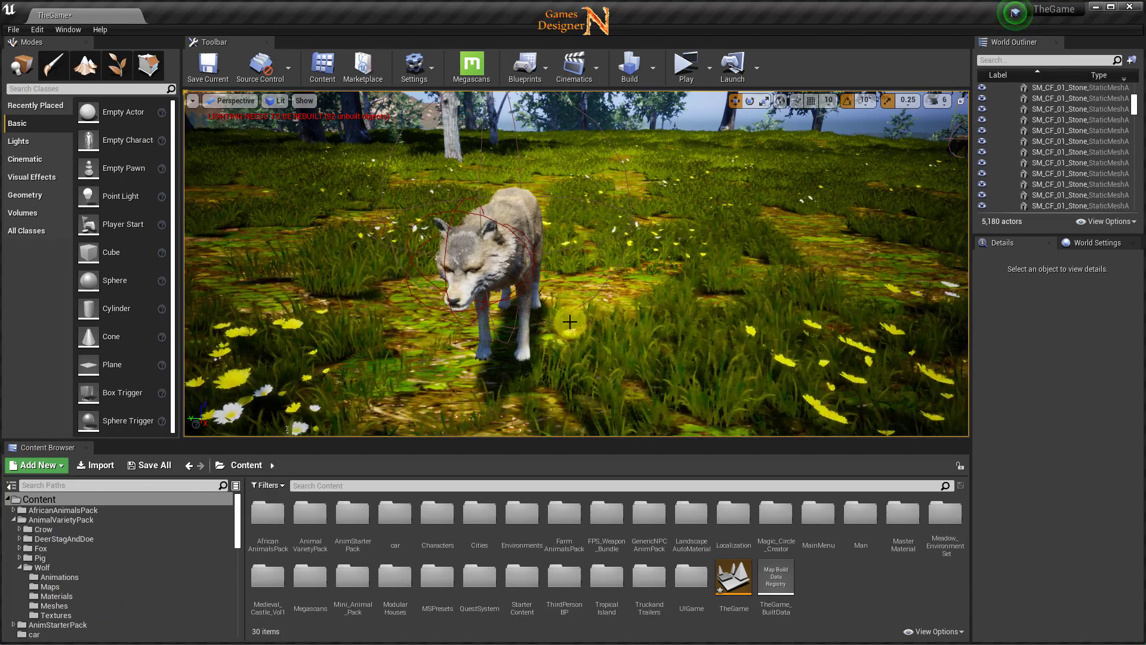
double_click(437, 513)
double_click(268, 514)
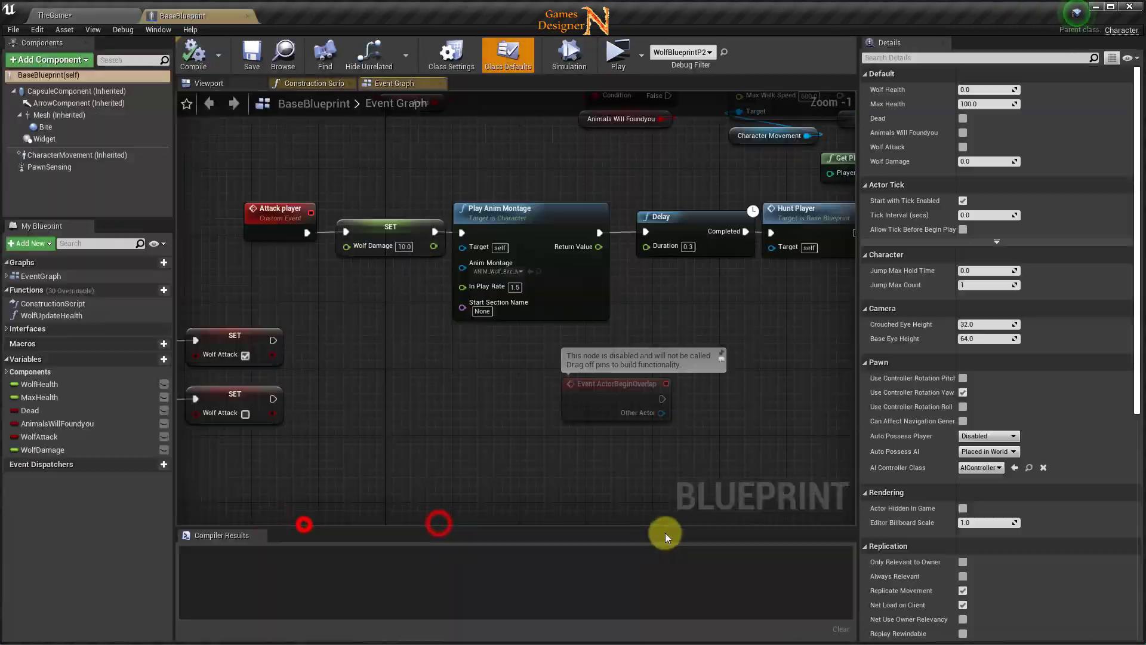
- Move the top two node rows of the Event Graph upward to make room
scroll(608, 370, "down", 5)
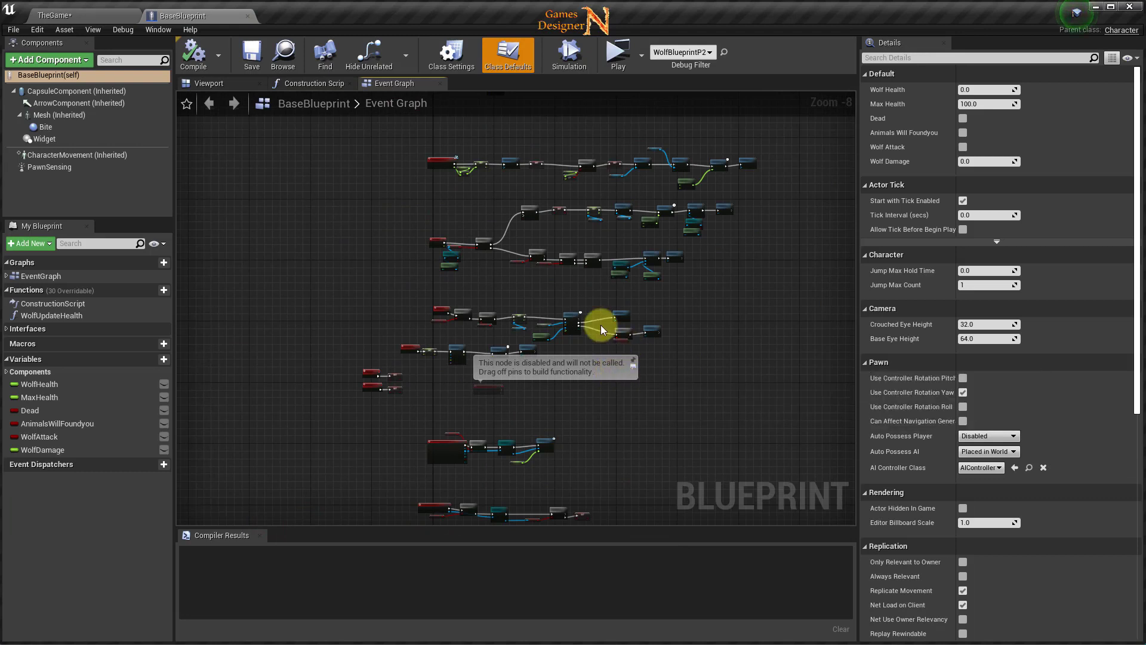
right_click_drag(561, 275, 531, 341)
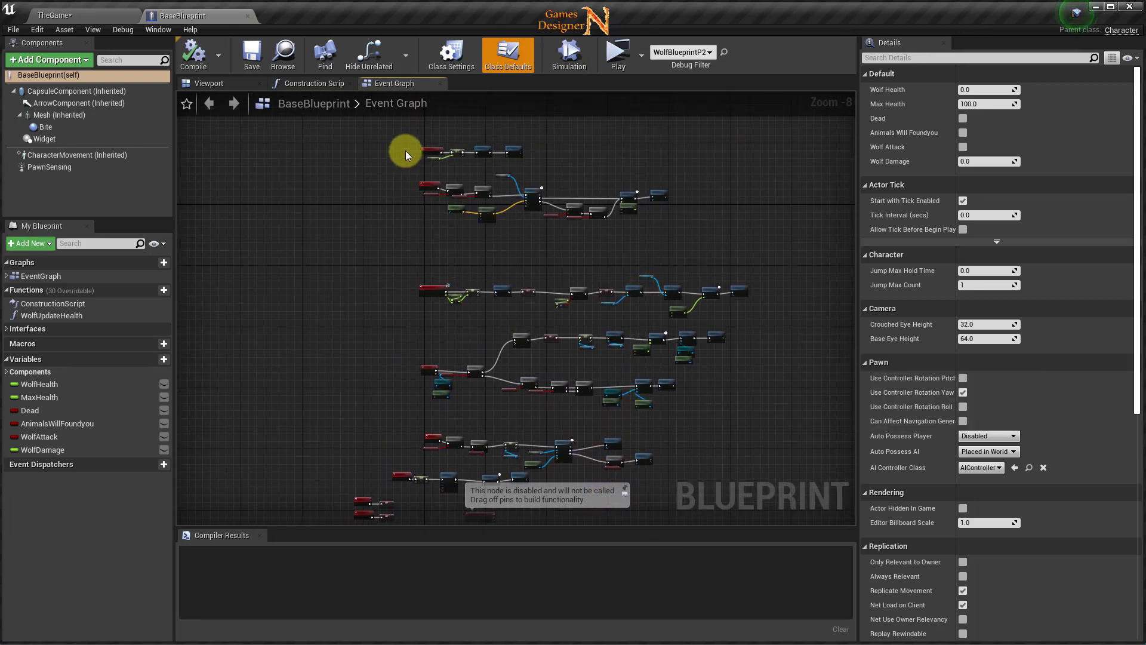
left_click_drag(536, 229, 757, 316)
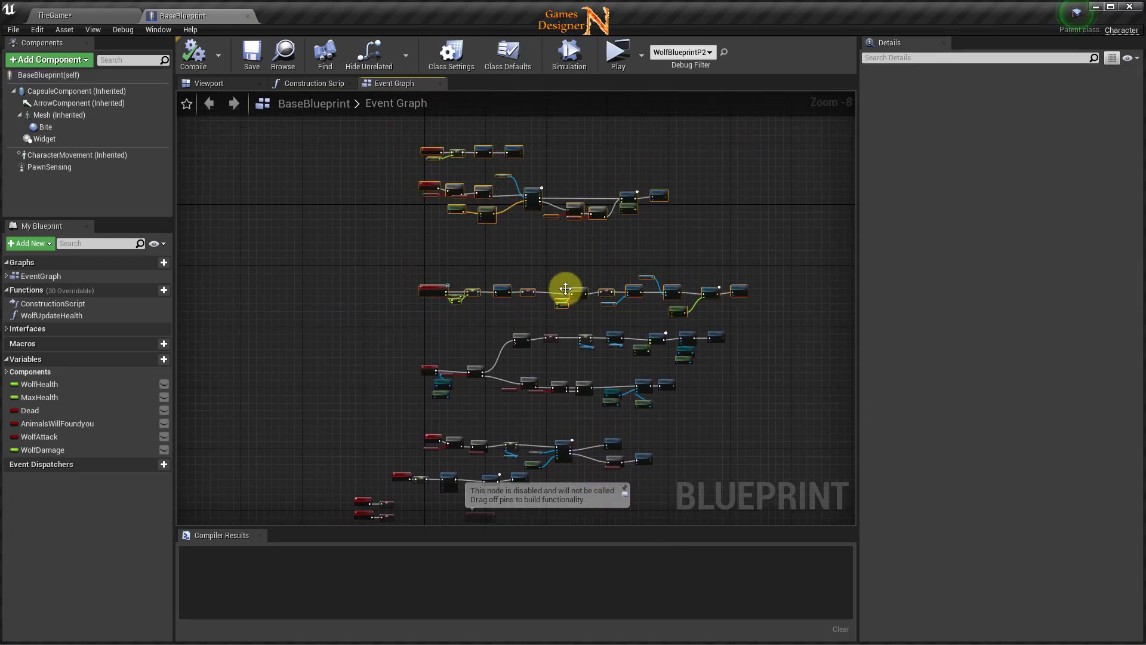
left_click_drag(430, 289, 431, 226)
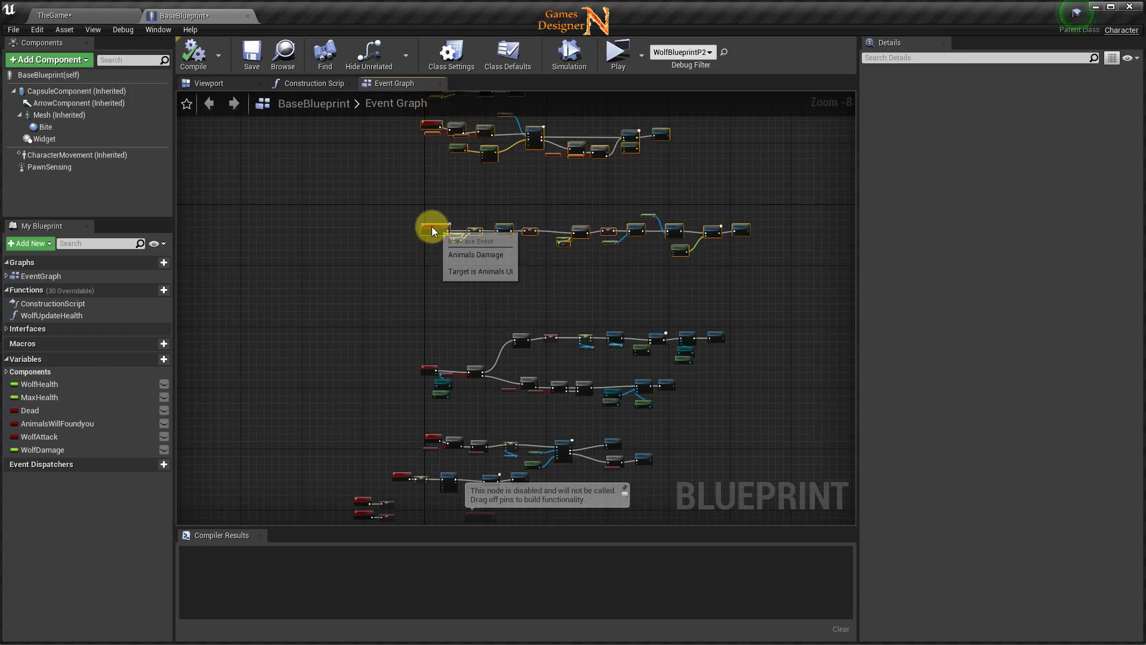
right_click_drag(431, 226, 410, 208)
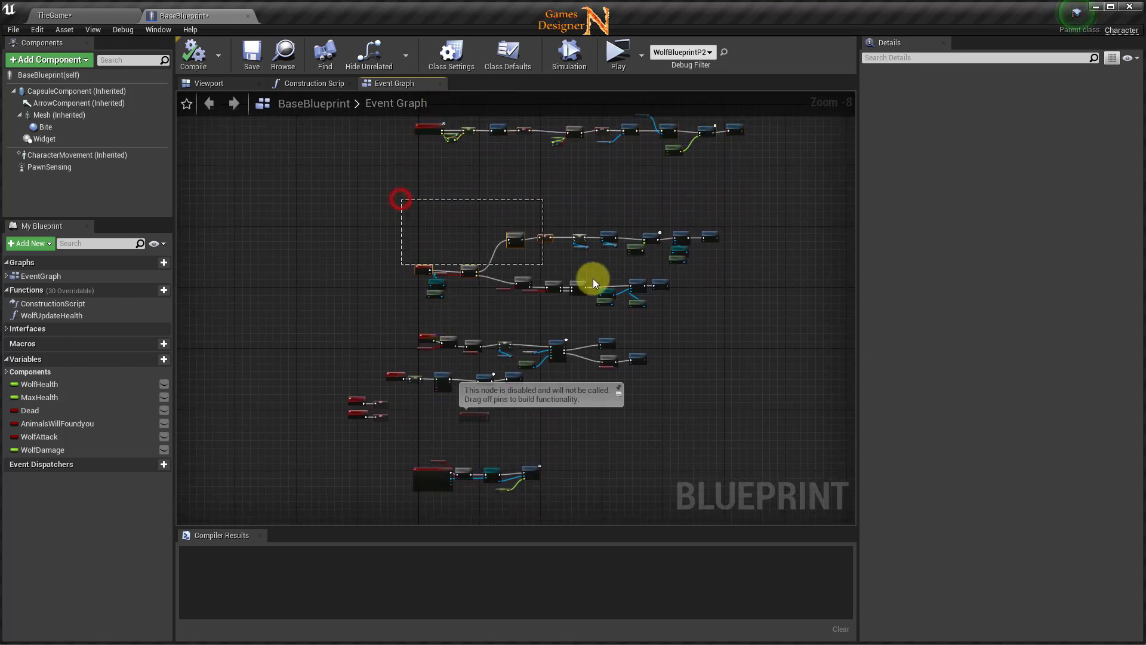
left_click_drag(593, 283, 733, 315)
scroll(422, 217, "up", 7)
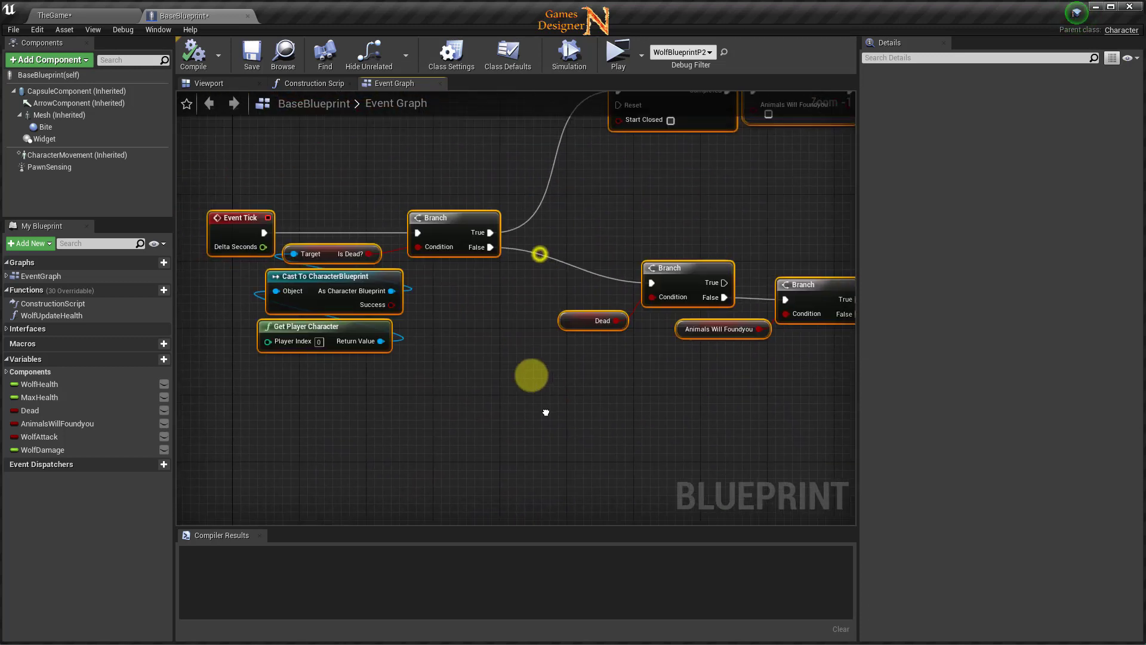
left_click(343, 228)
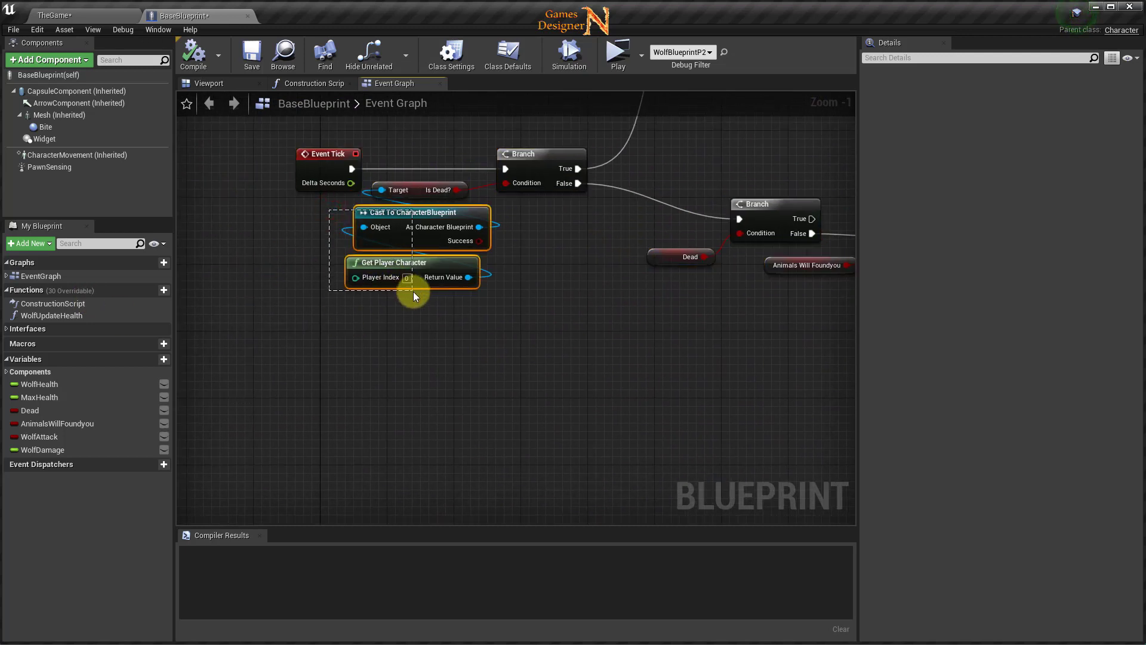
- Copy the Cast and Get Player Character nodes and paste the copies lower down
left_click_drag(329, 209, 413, 292)
key("ctrl+c")
left_click(342, 346)
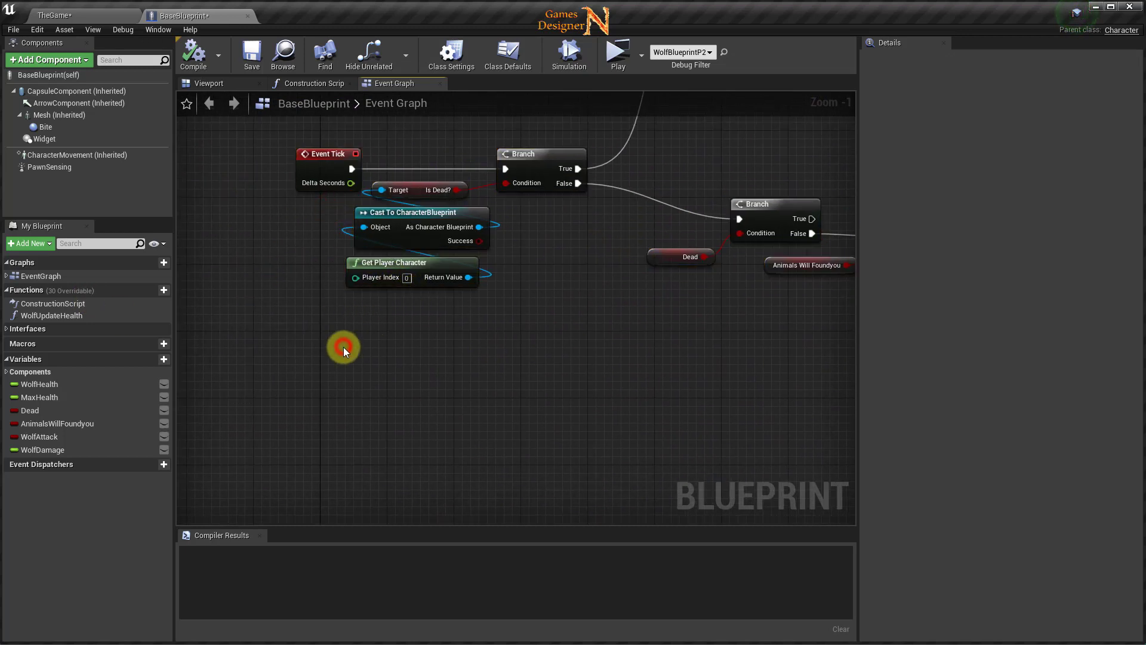
key("ctrl+v")
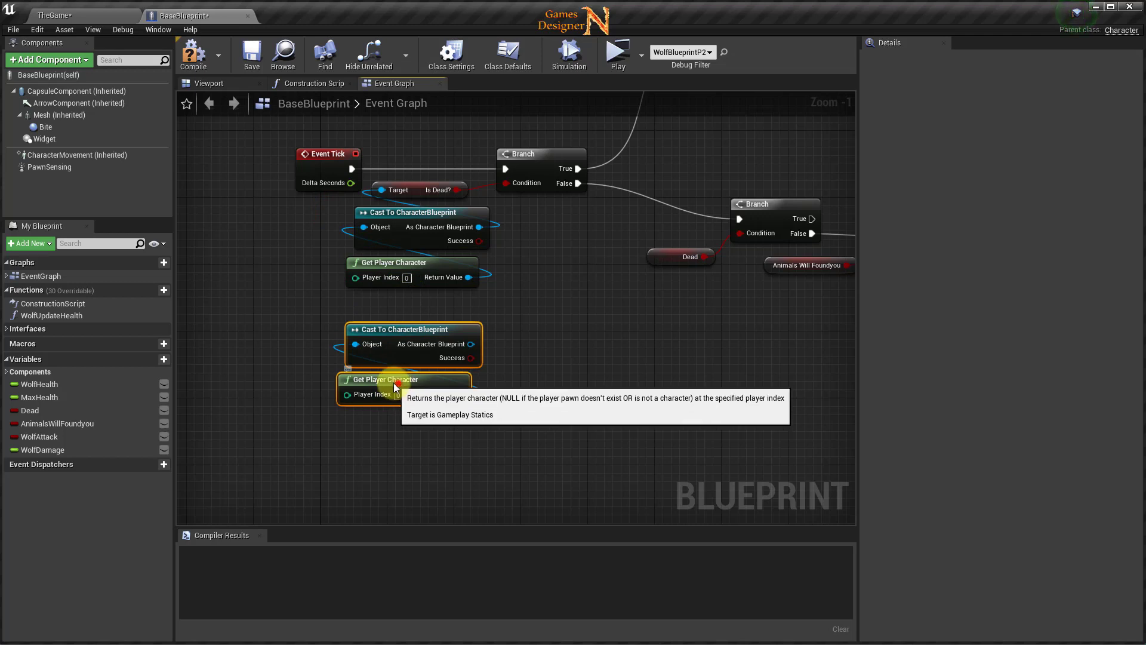
mouse_move(398, 381)
left_mouse_down()
mouse_move(415, 406)
mouse_move(274, 356)
left_mouse_up()
left_click(415, 406)
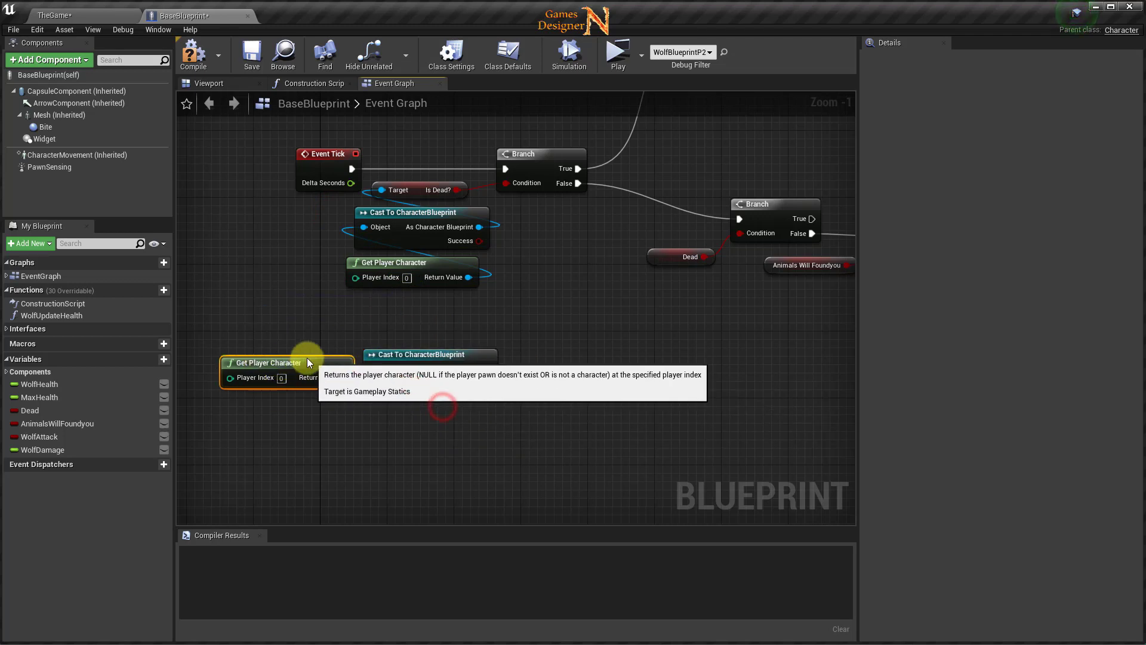
left_click_drag(406, 365, 397, 365)
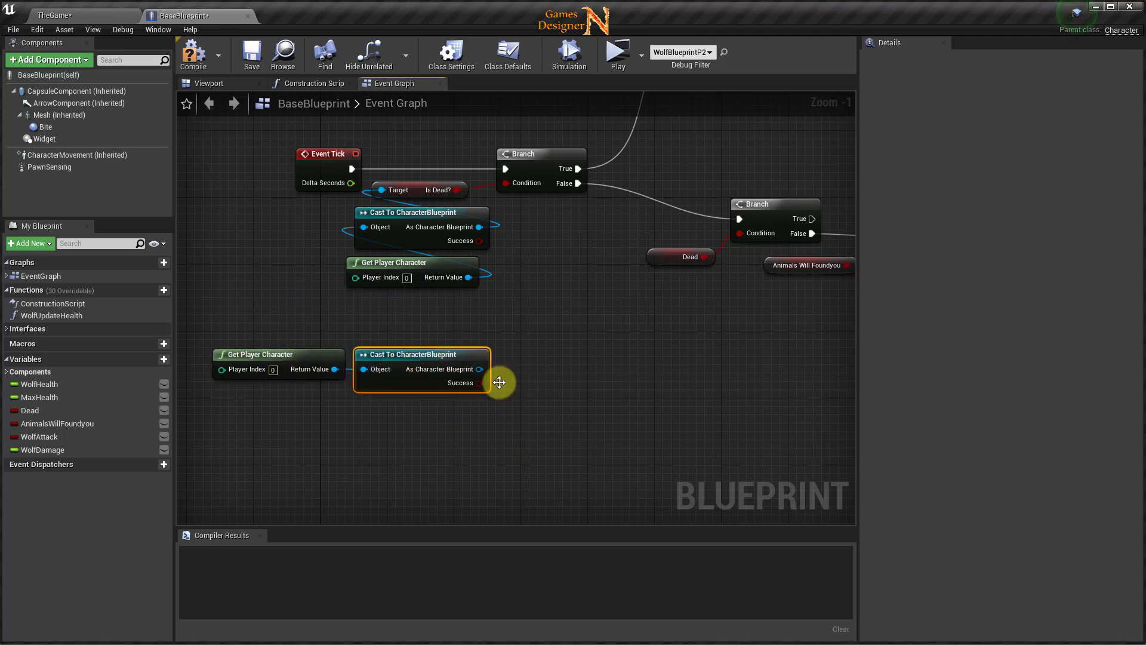
- Add a Get Distance To node fed by the copied cast's As Character Blueprint output
left_click_drag(480, 370, 509, 370)
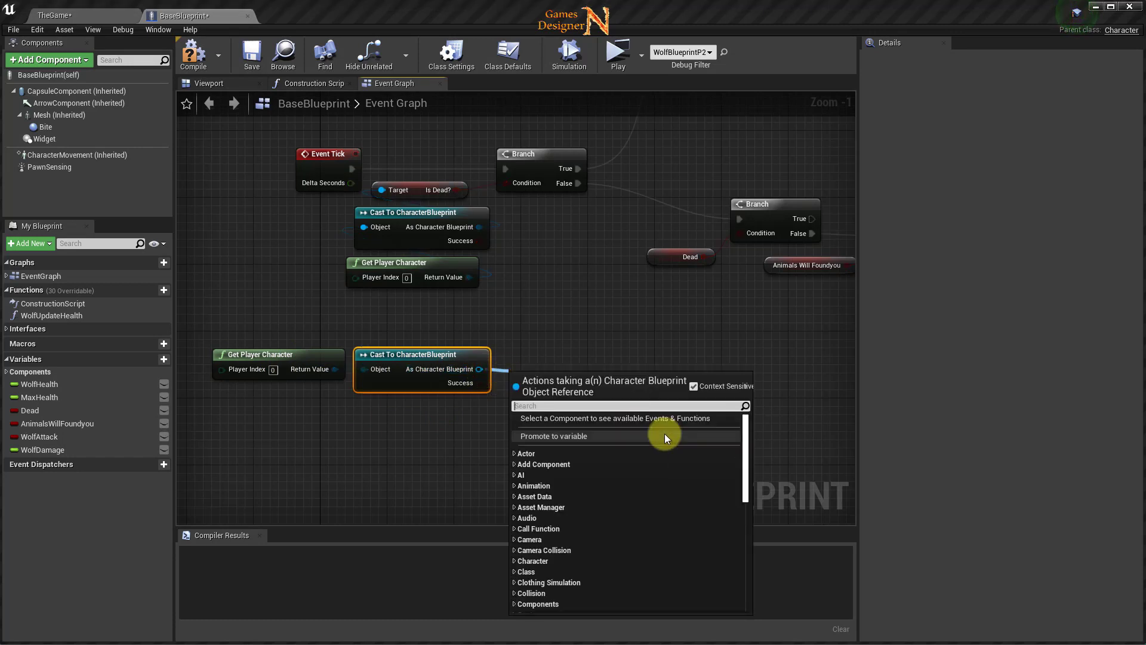
type("get de")
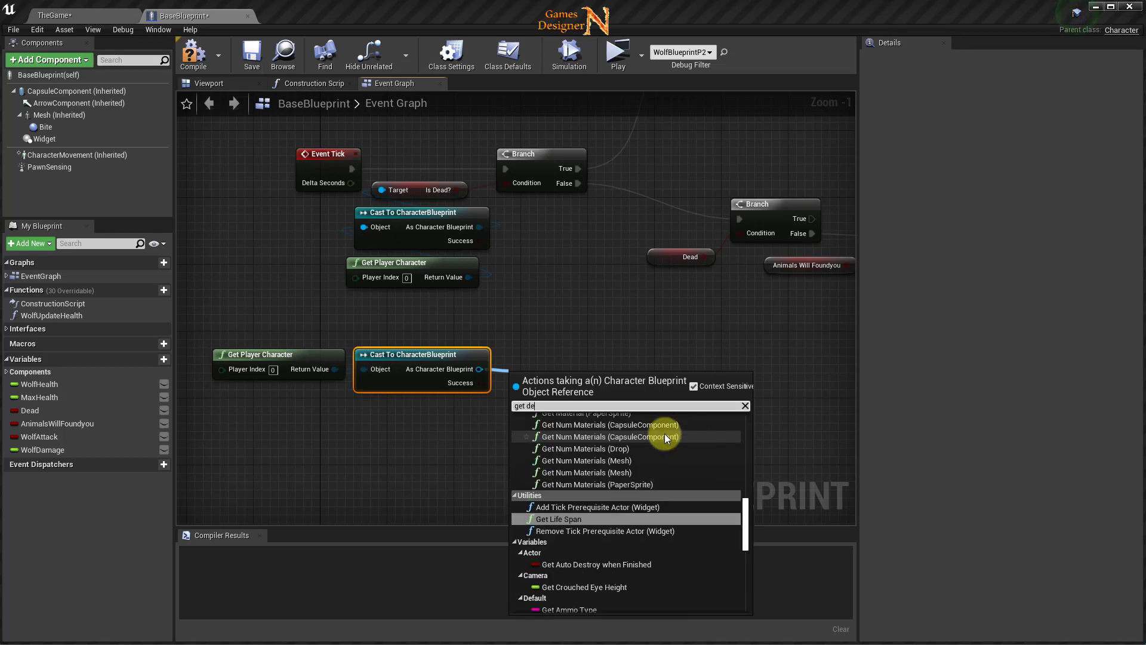
key("BackSpace")
type("ist")
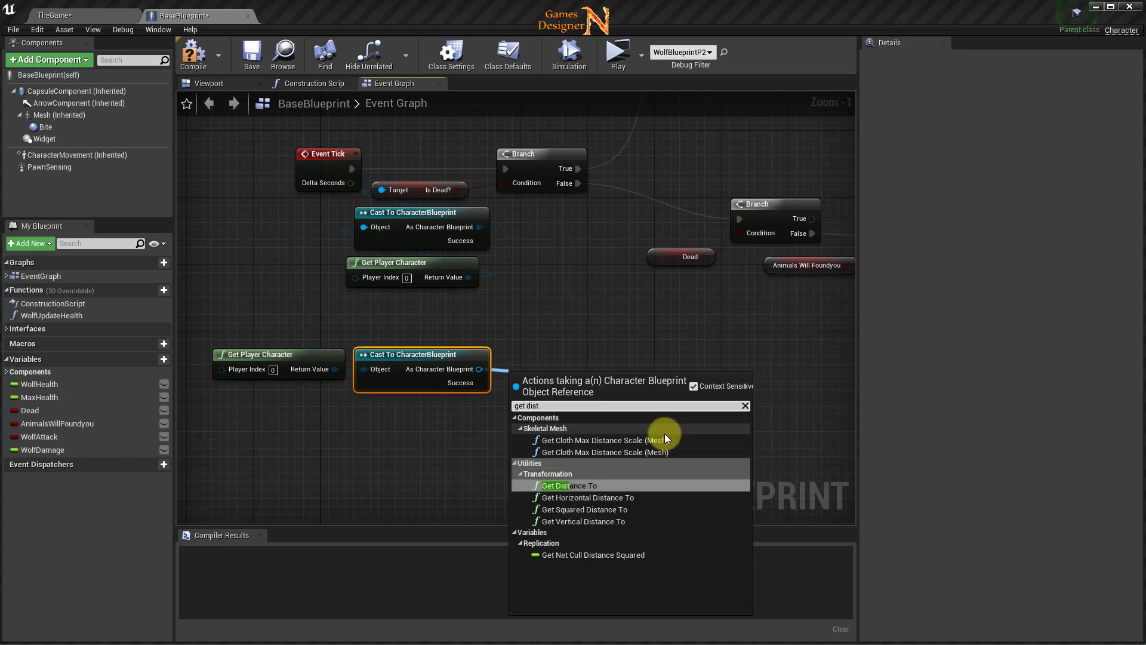
type("a")
left_click(582, 485)
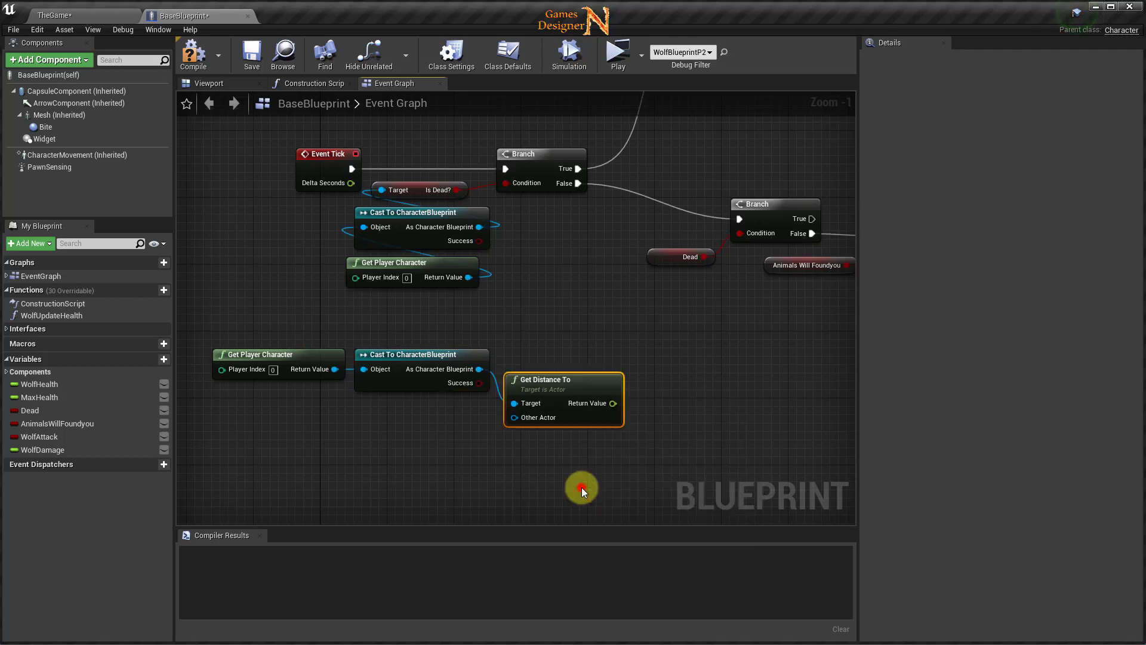
- Add a Sequence node on the Branch's False output
right_click_drag(670, 305, 487, 333)
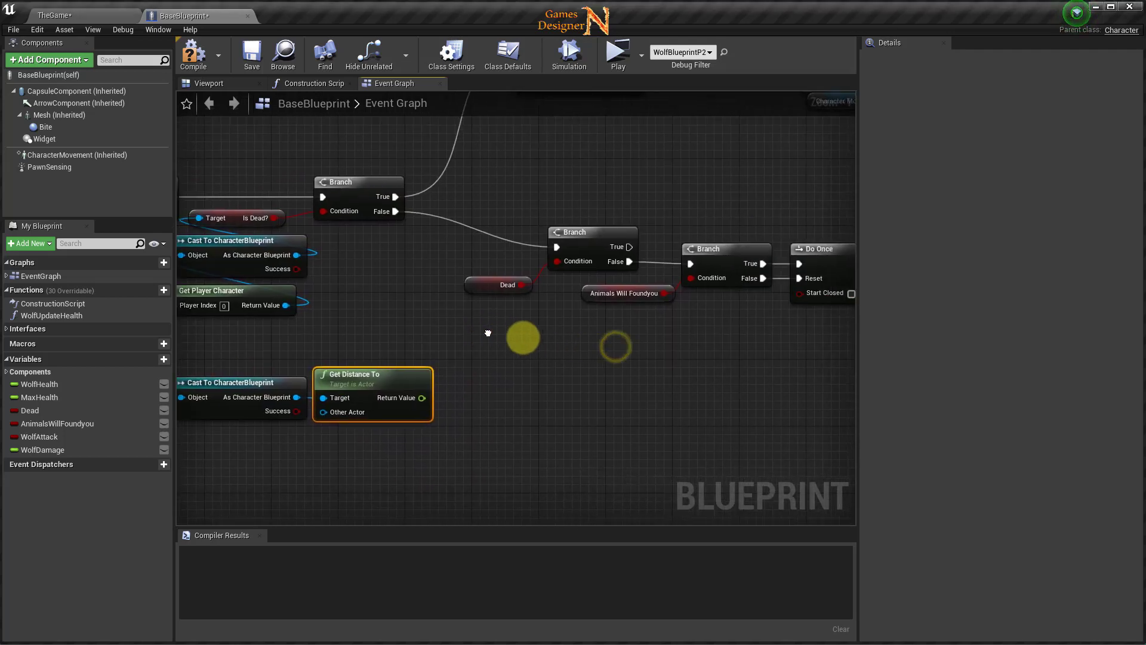
left_click_drag(542, 291, 564, 286)
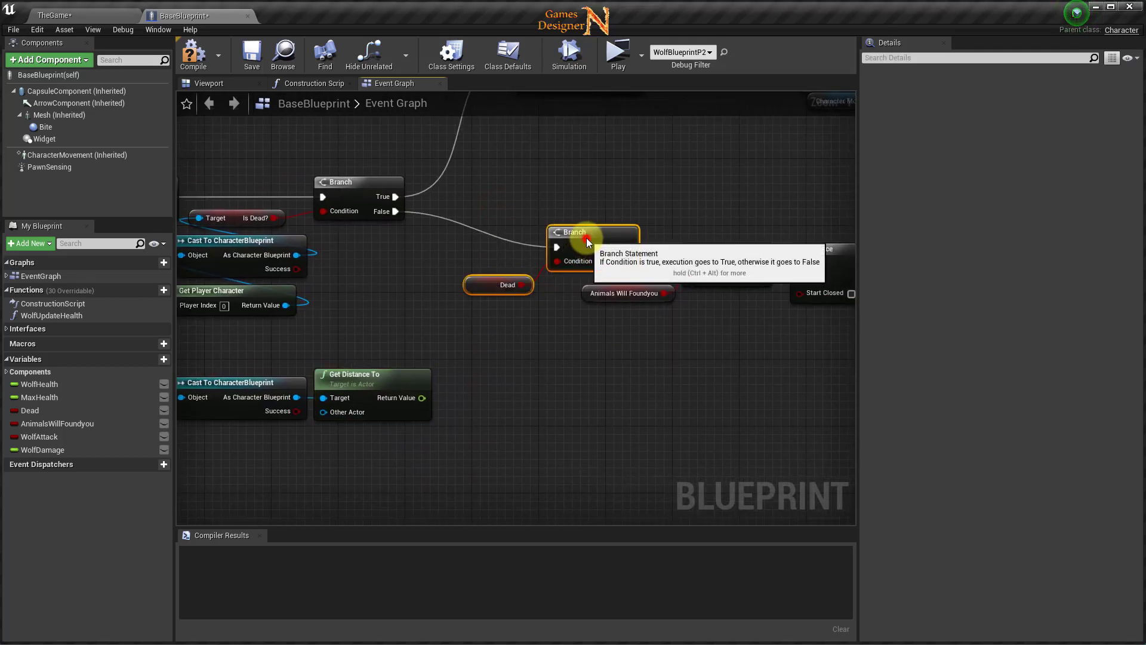
mouse_move(580, 238)
left_mouse_down()
mouse_move(567, 215)
mouse_move(513, 204)
left_mouse_up()
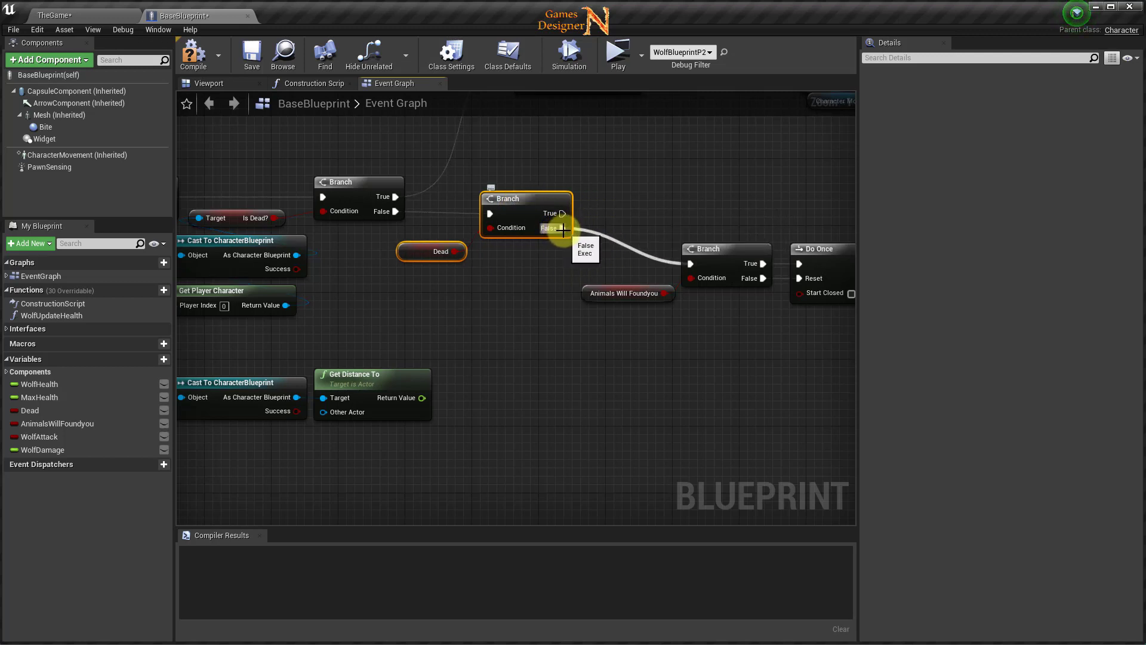
left_click_drag(589, 230, 602, 229)
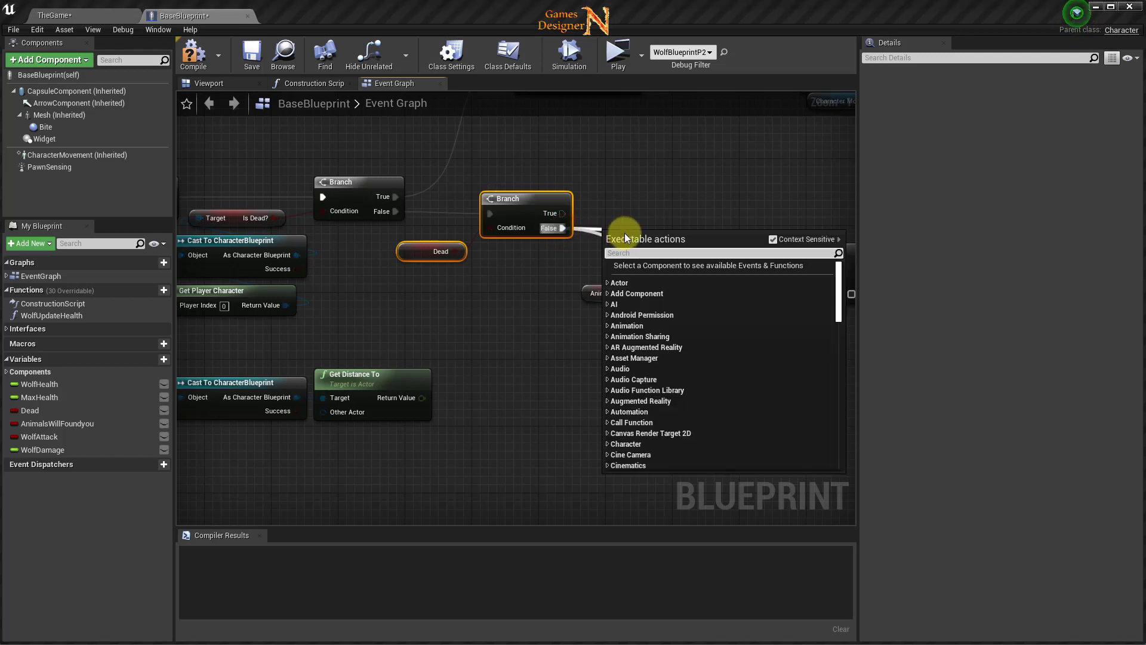
type("seq")
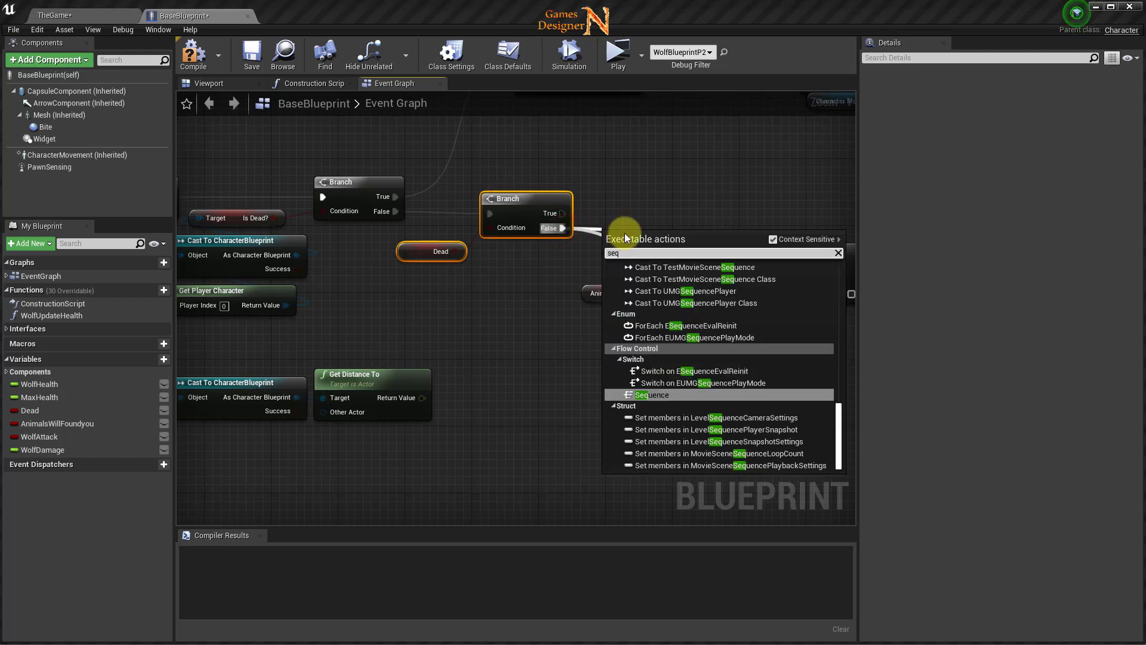
left_click(649, 395)
left_click_drag(625, 231, 617, 214)
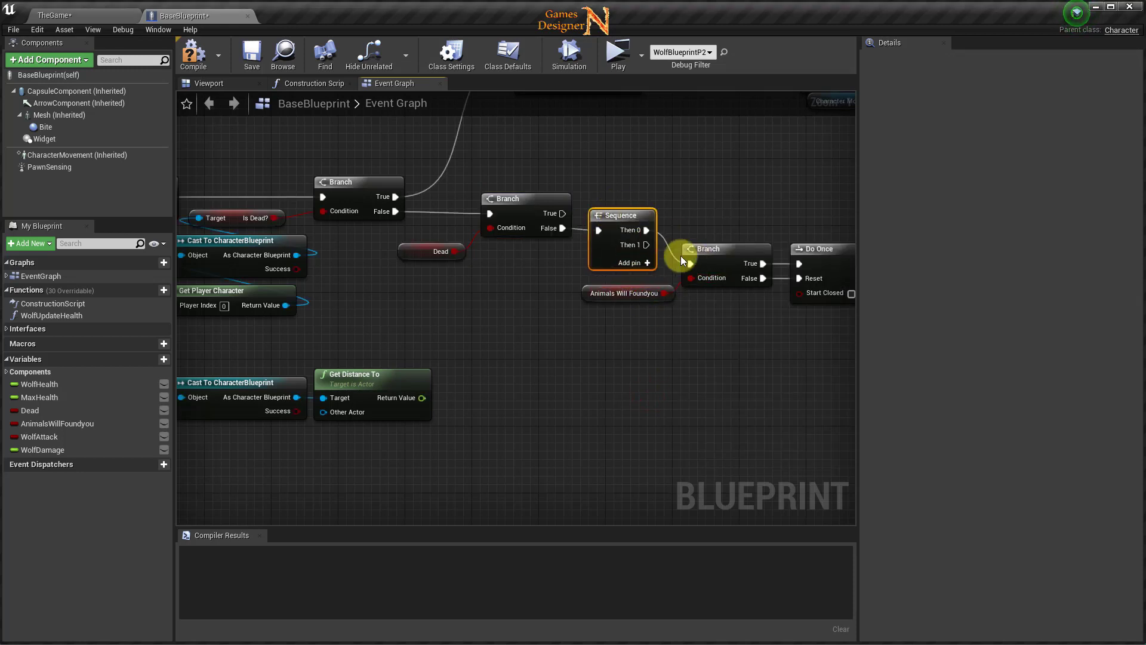
- Move the Branch, Animals Will Foundyou and Do Once nodes right of the Sequence
scroll(672, 293, "down", 4)
left_click_drag(325, 274, 640, 351)
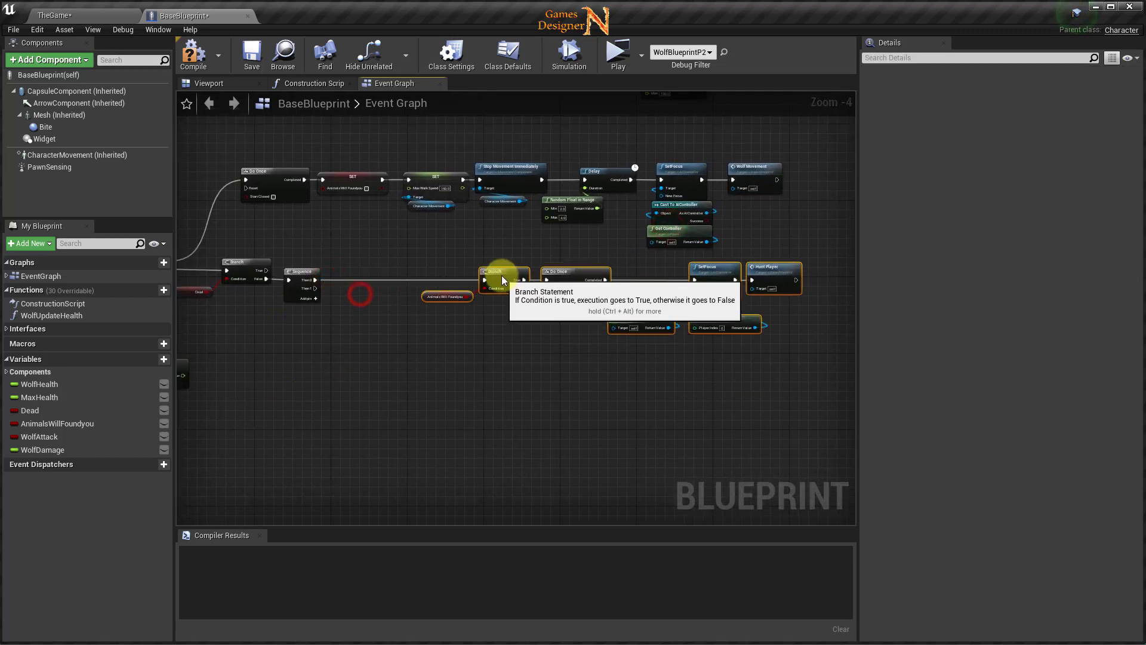
mouse_move(499, 274)
left_mouse_down()
mouse_move(600, 236)
mouse_move(581, 207)
left_mouse_up()
scroll(606, 236, "up", 4)
left_click_drag(639, 298, 641, 301)
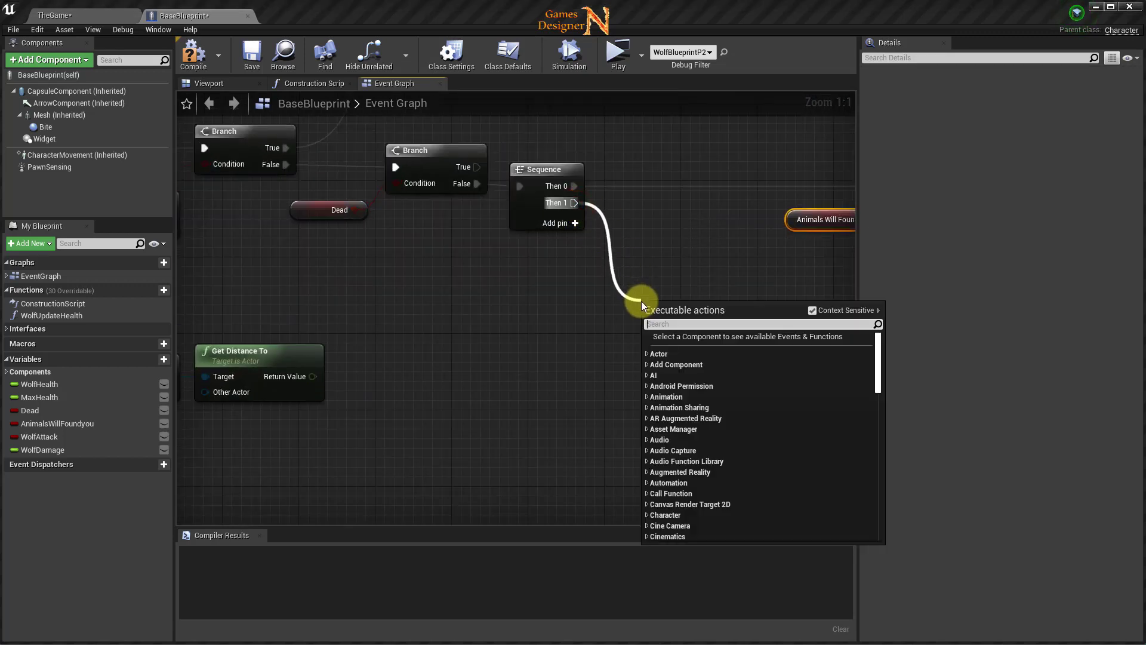
- Add a Branch node on Sequence's Then 1 output below the existing chain
type("bran")
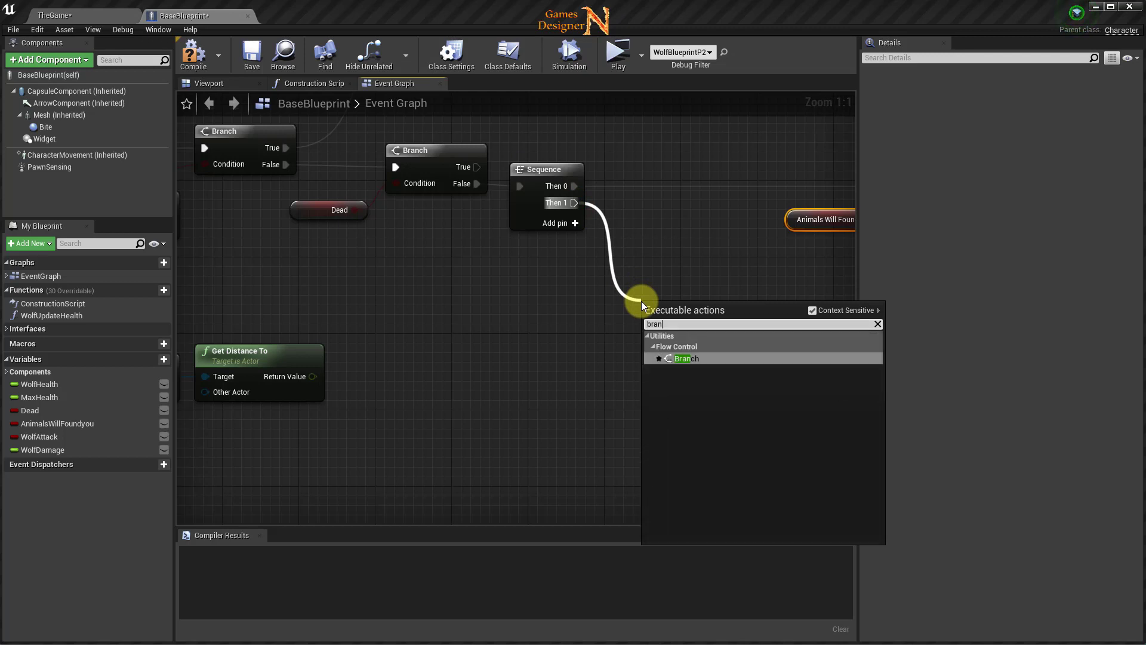
left_click(680, 358)
left_click_drag(686, 313, 671, 338)
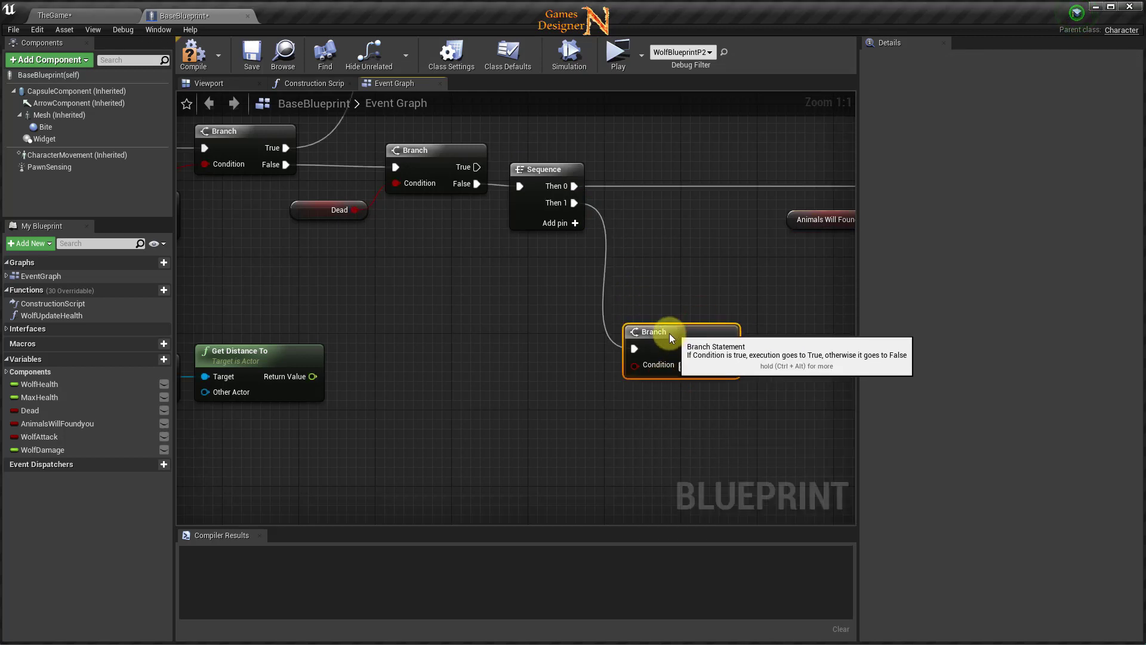
mouse_move(417, 358)
right_mouse_down()
mouse_move(353, 371)
mouse_move(512, 350)
right_mouse_up()
left_click_drag(205, 243, 588, 358)
right_click_drag(686, 415, 359, 340)
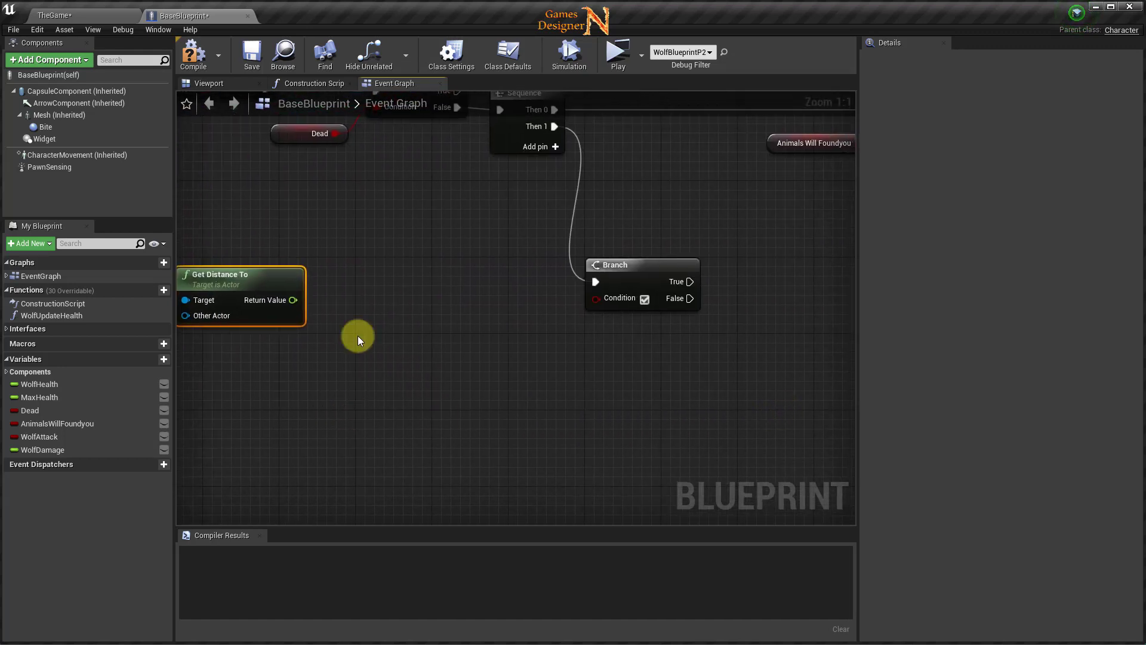
- Feed a float >= comparison of the distance against 1300 into the Branch condition
left_click_drag(292, 300, 363, 301)
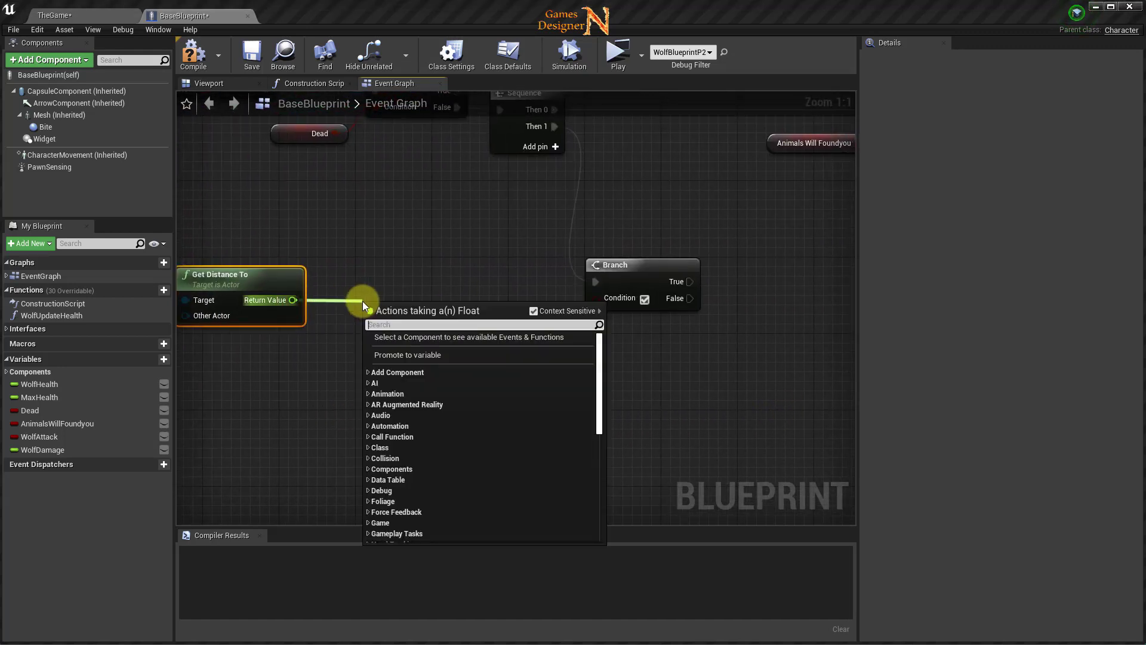
type(">")
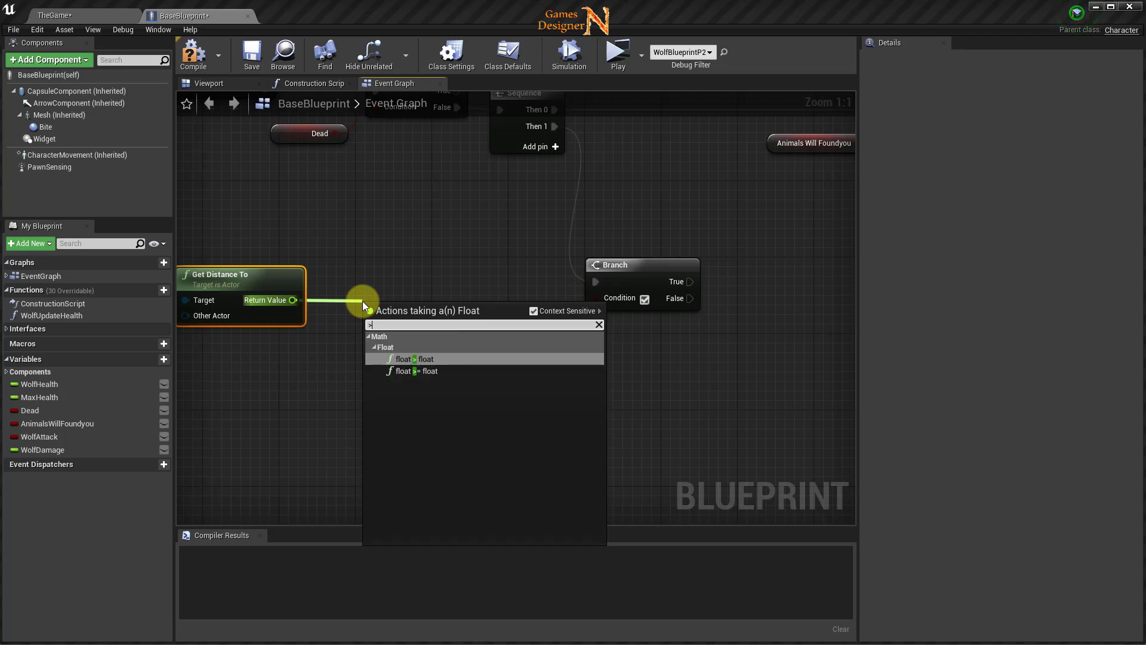
type("=")
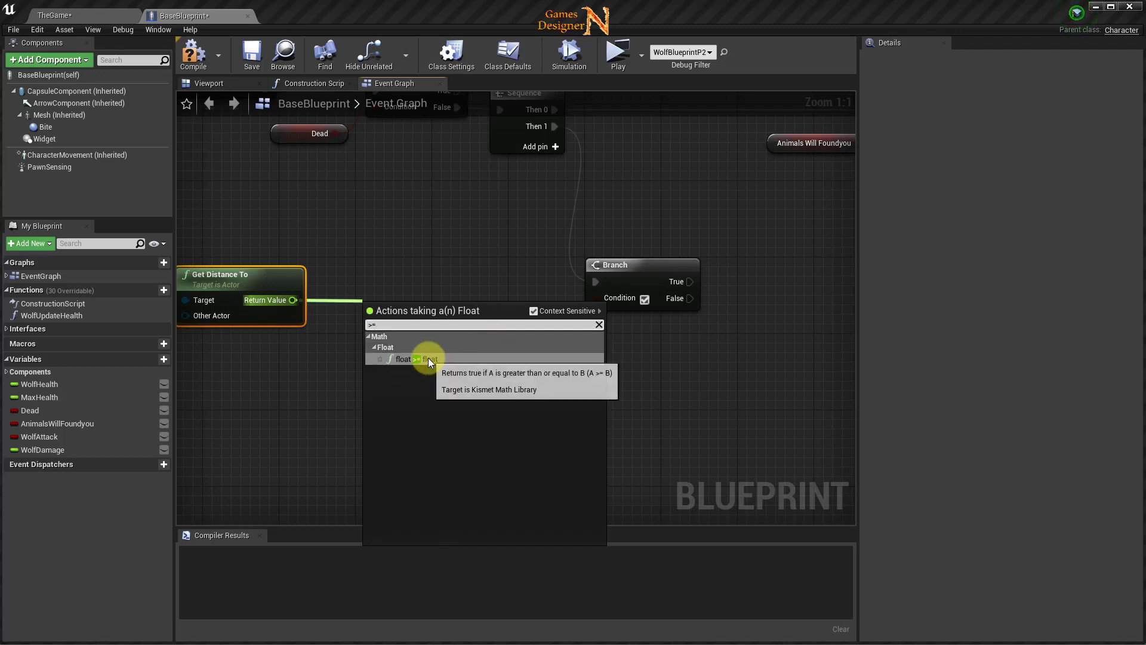
left_click(418, 359)
mouse_move(397, 303)
left_mouse_down()
mouse_move(397, 294)
mouse_move(595, 302)
left_mouse_up()
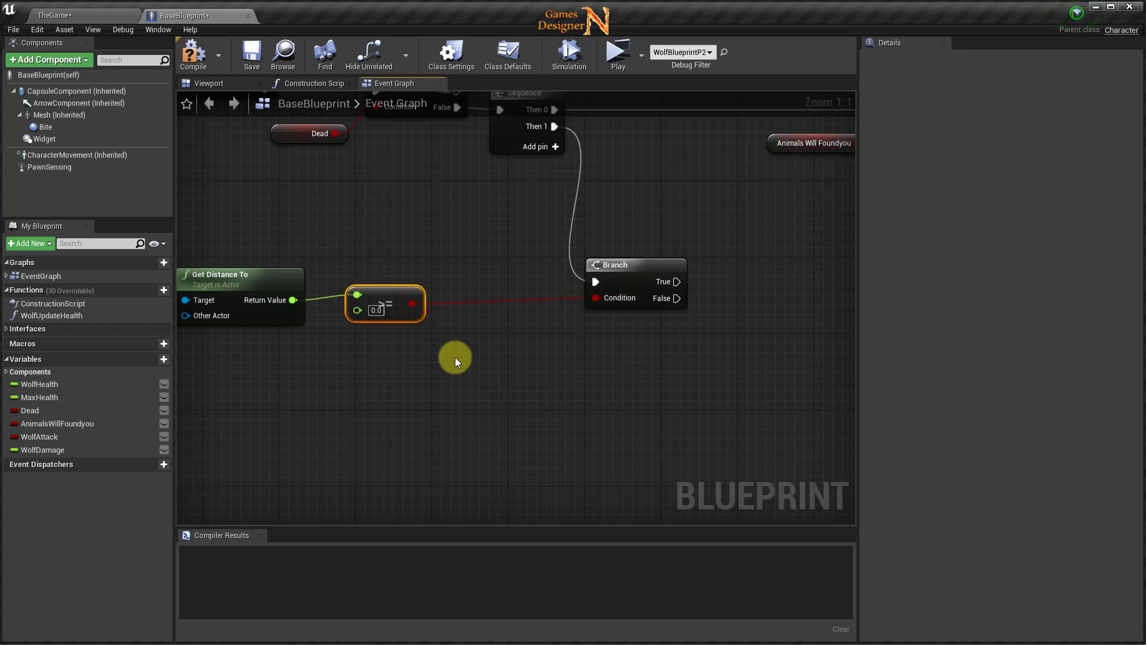
right_click_drag(468, 352, 627, 368)
left_click_drag(196, 290, 594, 364)
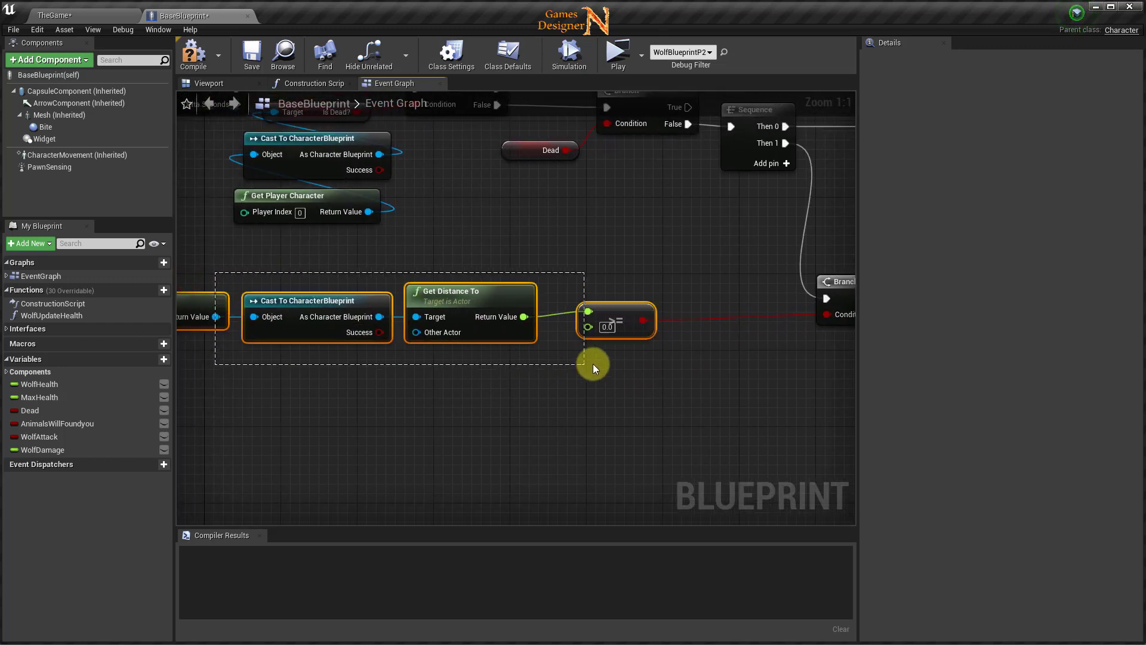
left_click_drag(500, 306, 624, 305)
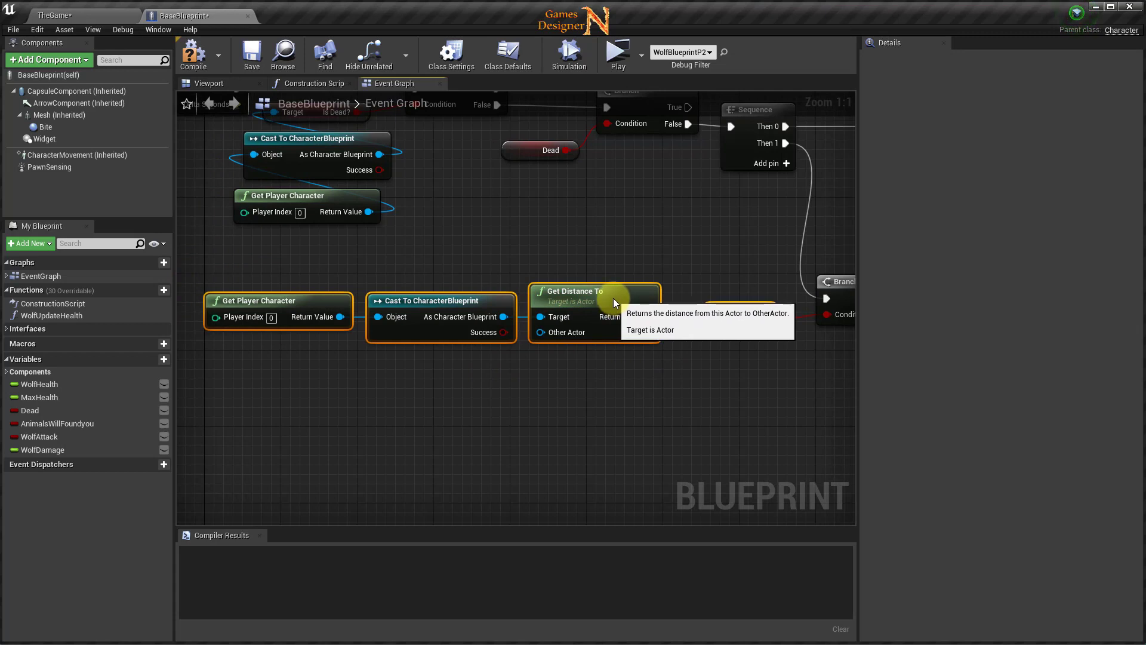
right_click_drag(696, 360, 539, 352)
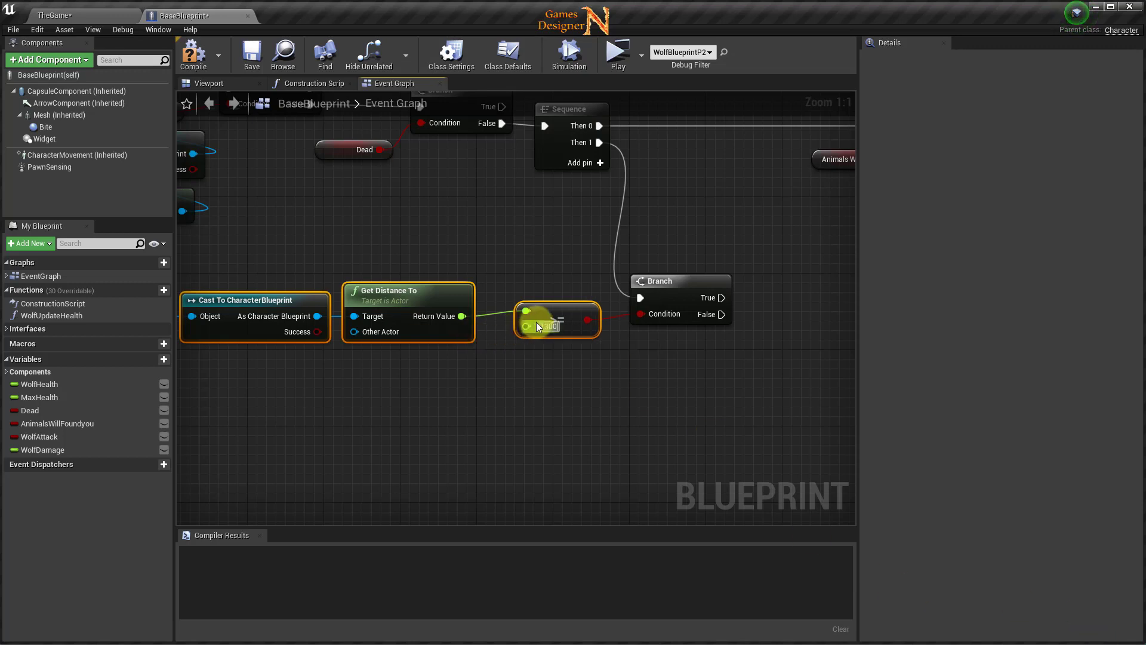
- Save the blueprint and add Stop Movement Immediately on a Character Movement reference
right_click_drag(667, 371, 376, 377)
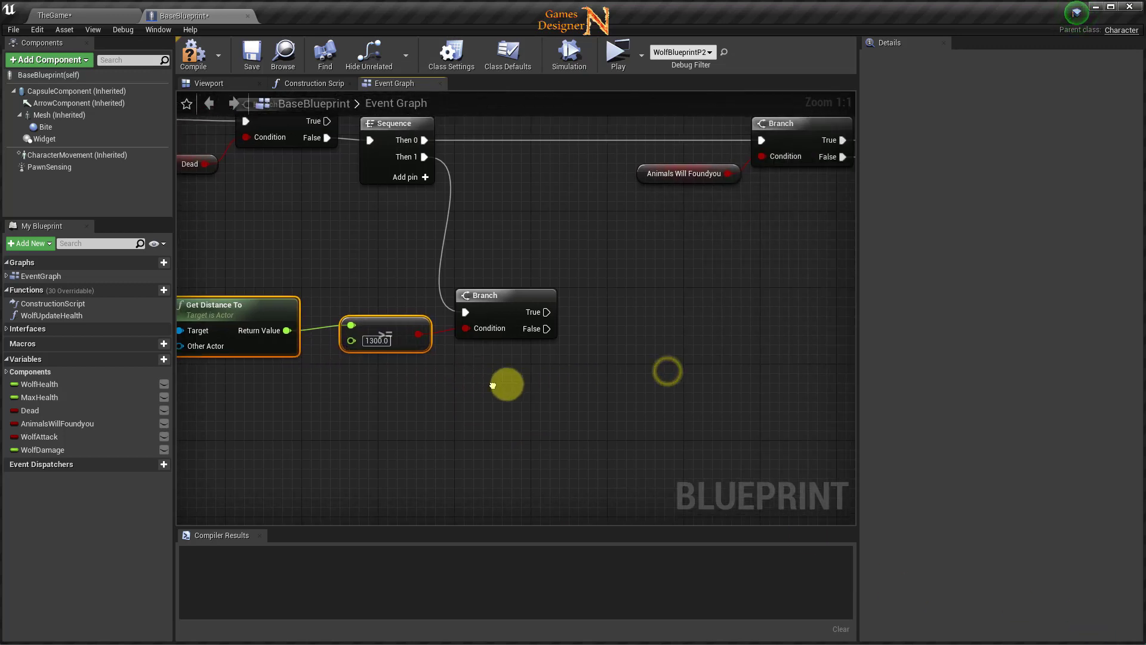
key("ctrl+s")
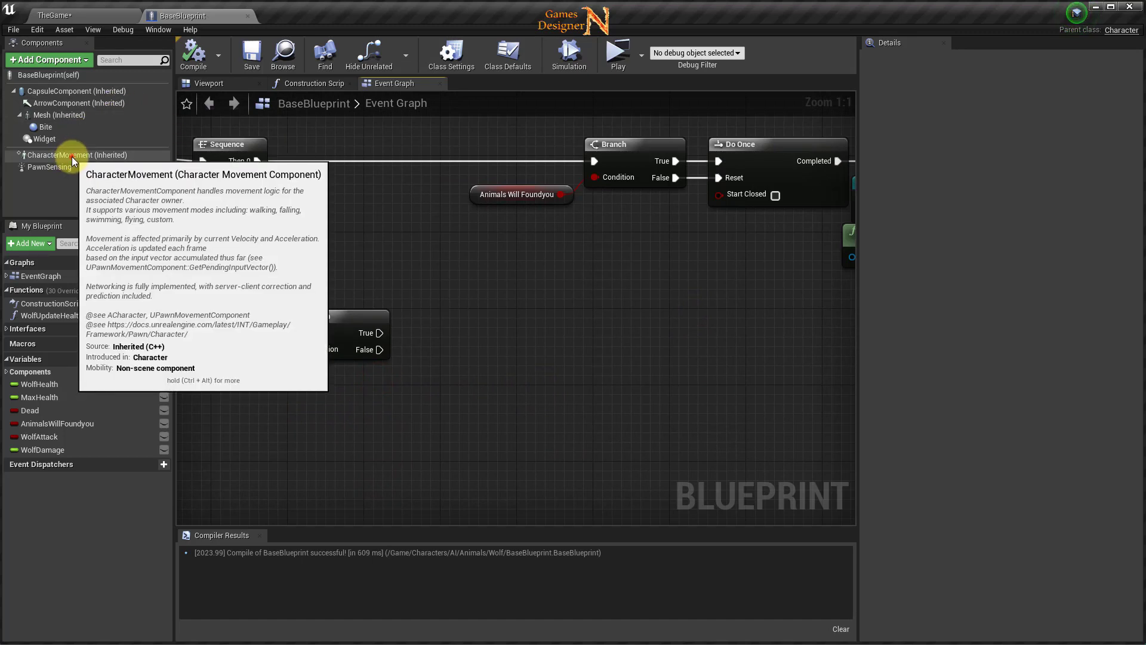
left_click_drag(64, 155, 376, 396)
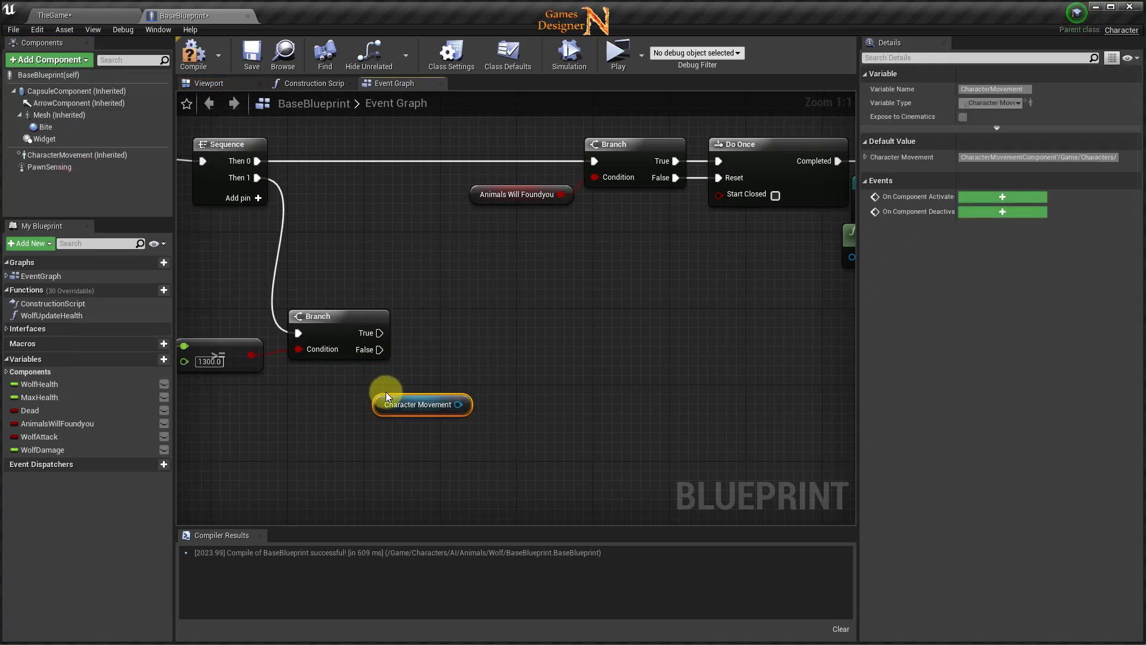
left_click_drag(459, 405, 501, 358)
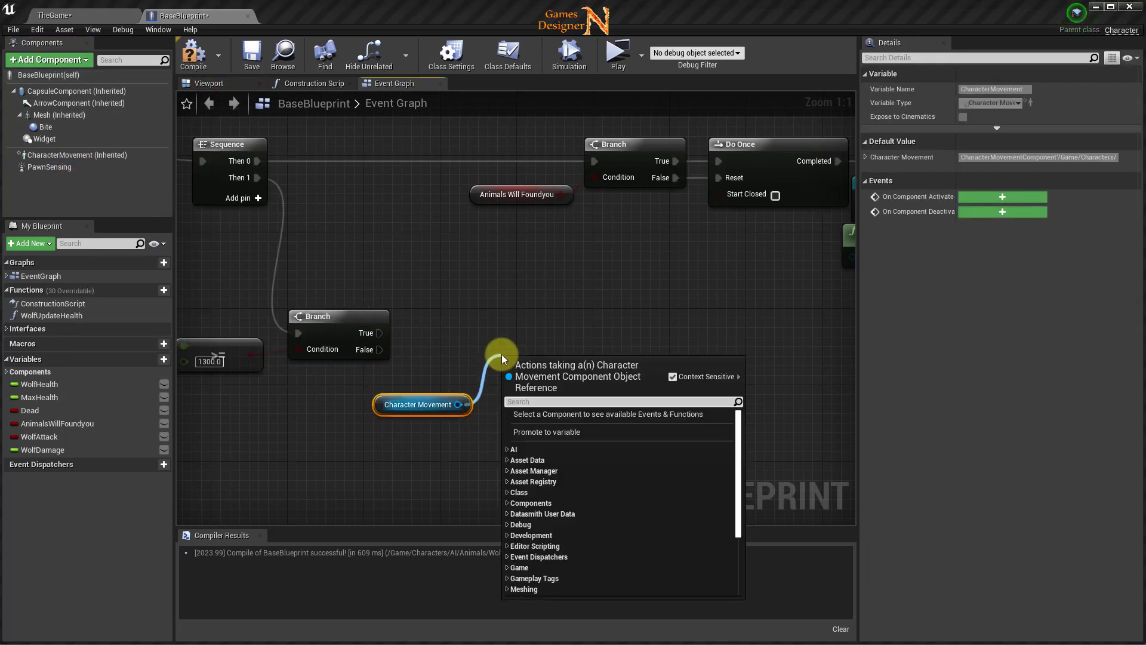
type("stop ")
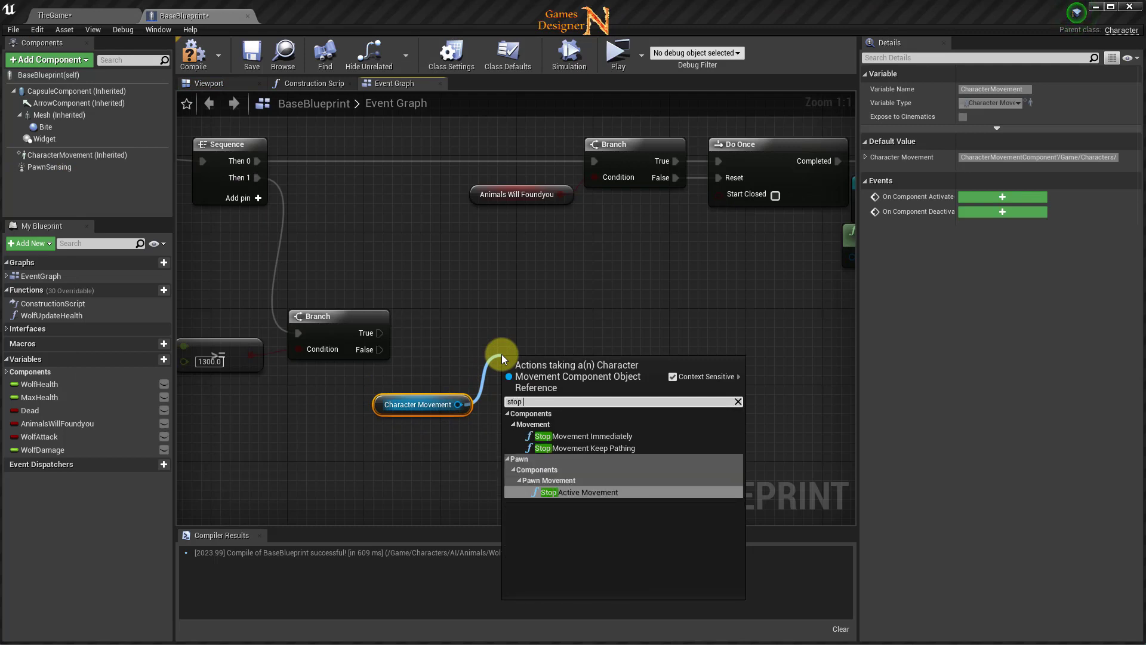
type("mo")
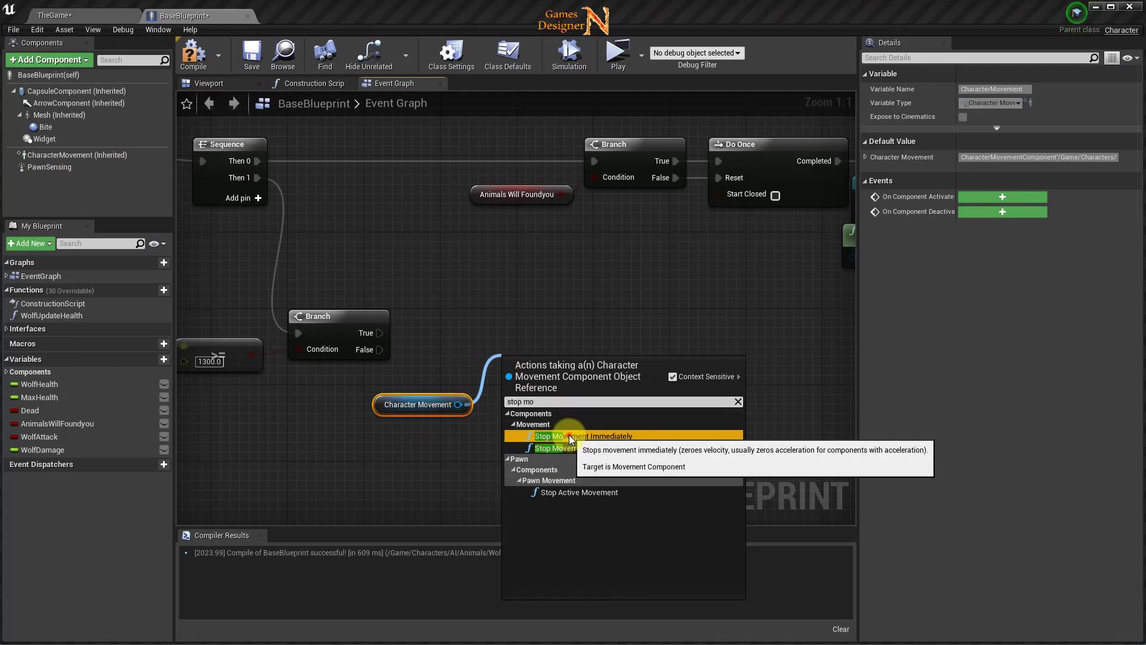
left_click(568, 435)
left_click_drag(516, 367, 487, 309)
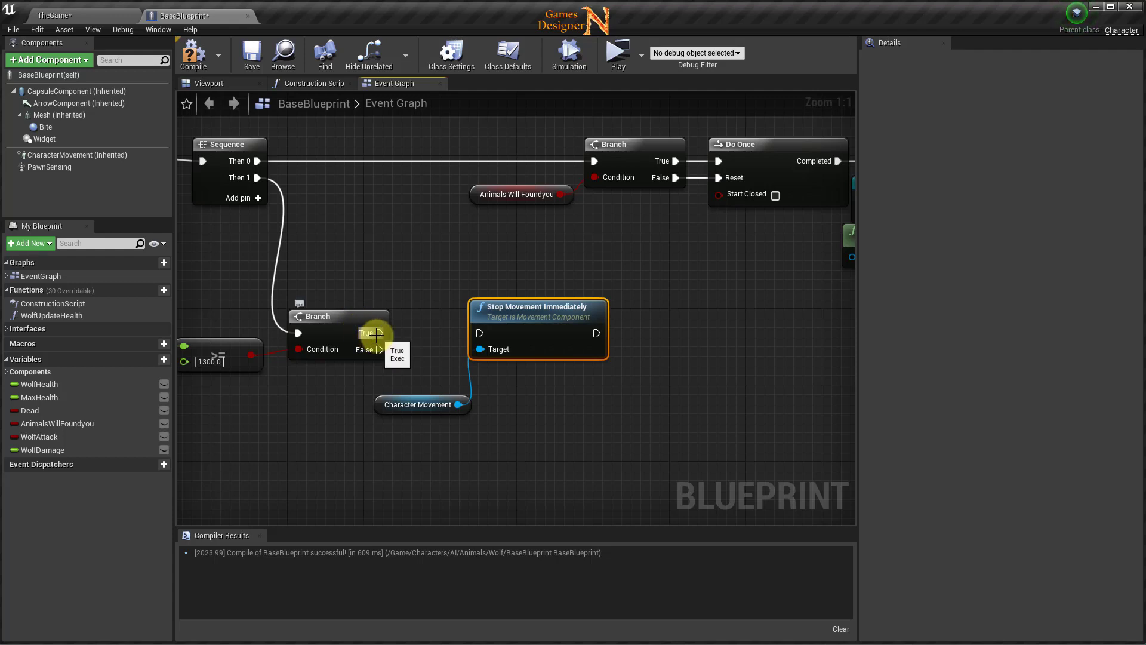
- Run Stop Movement Immediately from the distance Branch's True output
left_click_drag(376, 334, 482, 337)
right_click_drag(547, 394, 499, 389)
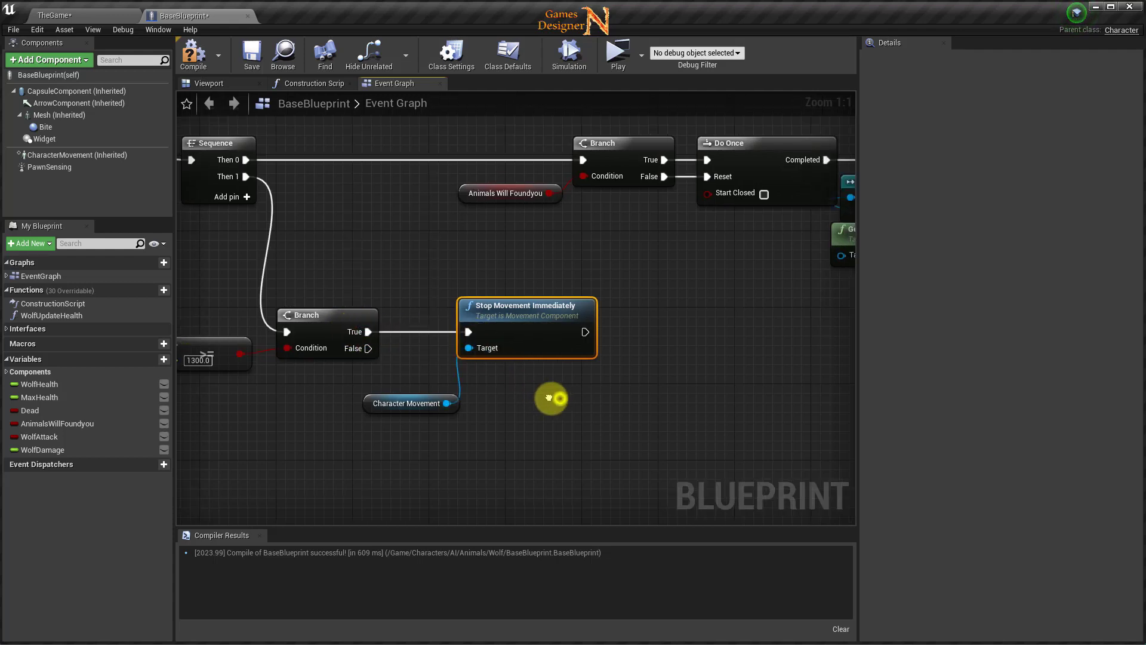
left_click_drag(47, 423, 542, 328)
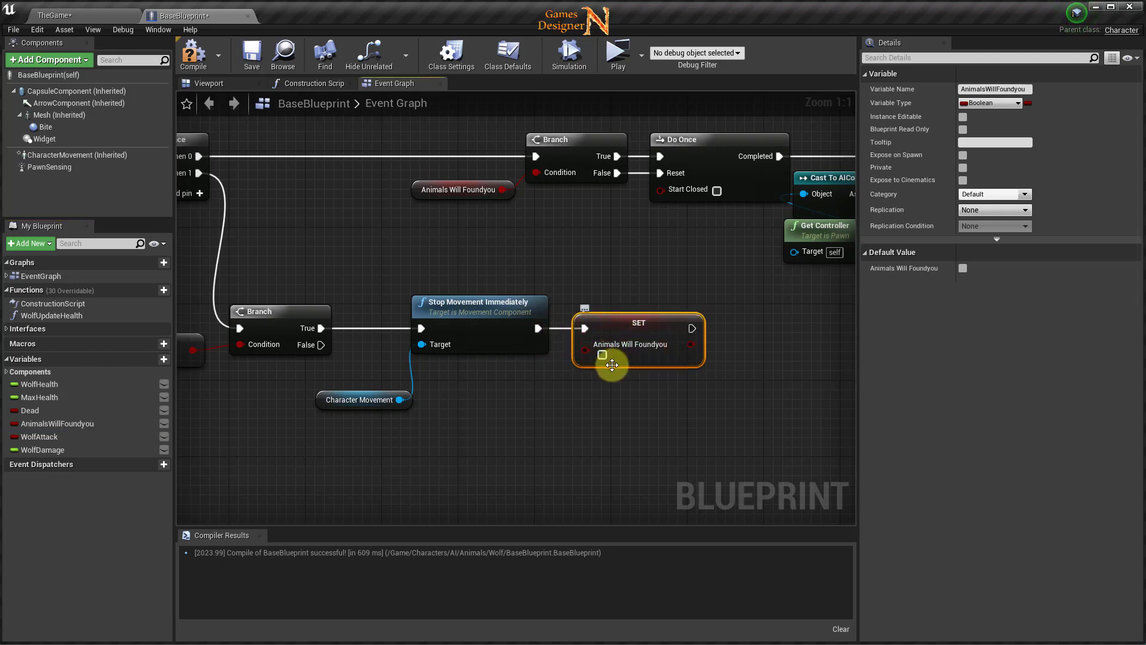
- Leave the new Animals Will Foundyou SET unchecked and shift it with Stop Movement and Character Movement left
right_click_drag(510, 400, 532, 434)
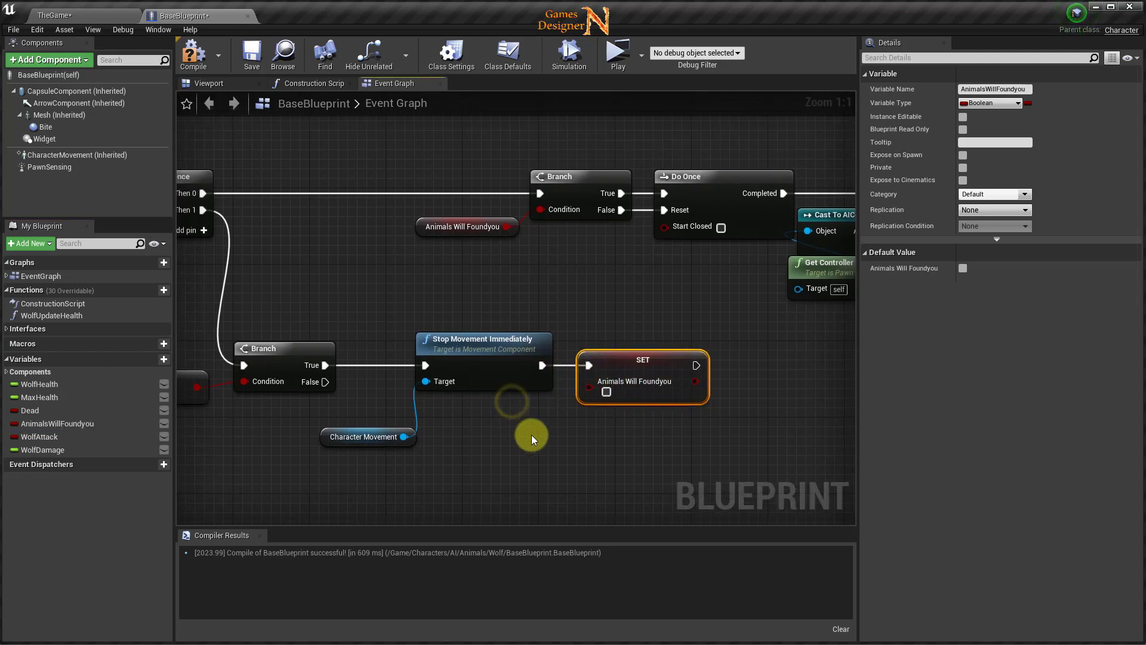
mouse_move(636, 414)
right_mouse_down()
mouse_move(792, 632)
mouse_move(850, 523)
right_mouse_up()
scroll(506, 374, "down", 4)
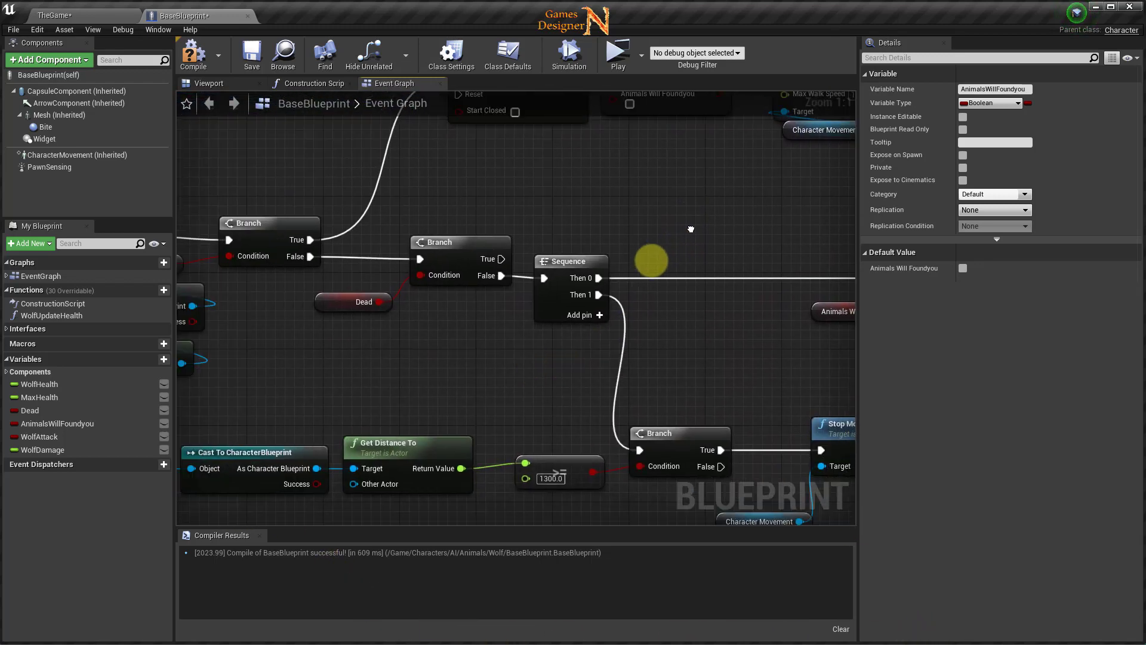
scroll(635, 302, "down", 2)
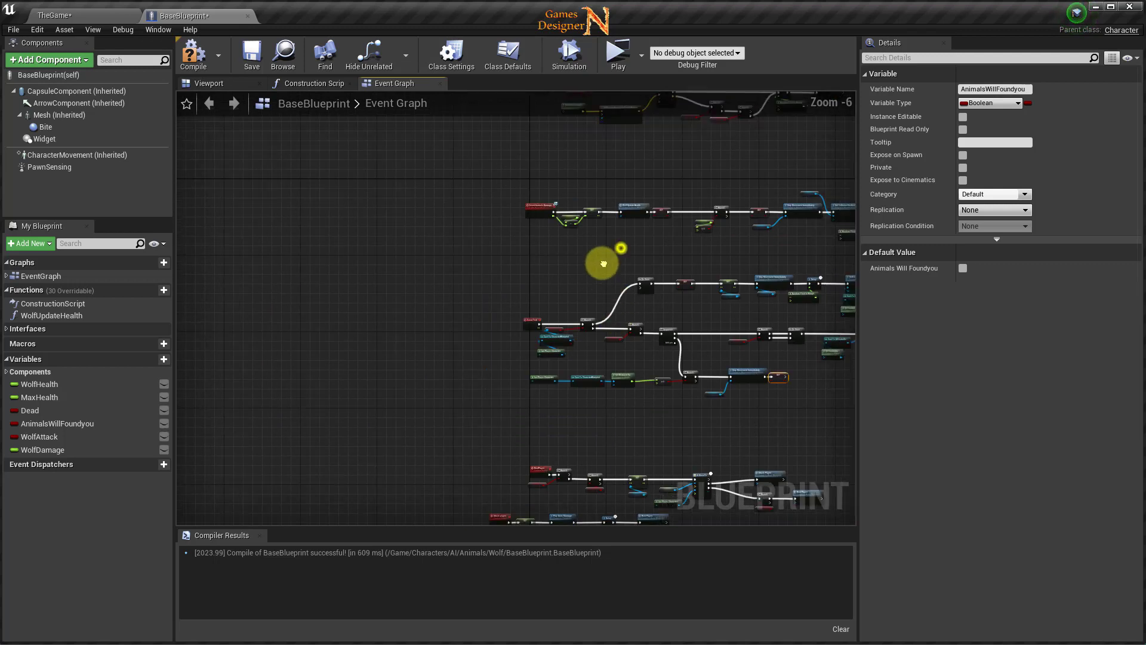
right_click_drag(601, 256, 490, 357)
scroll(555, 298, "up", 6)
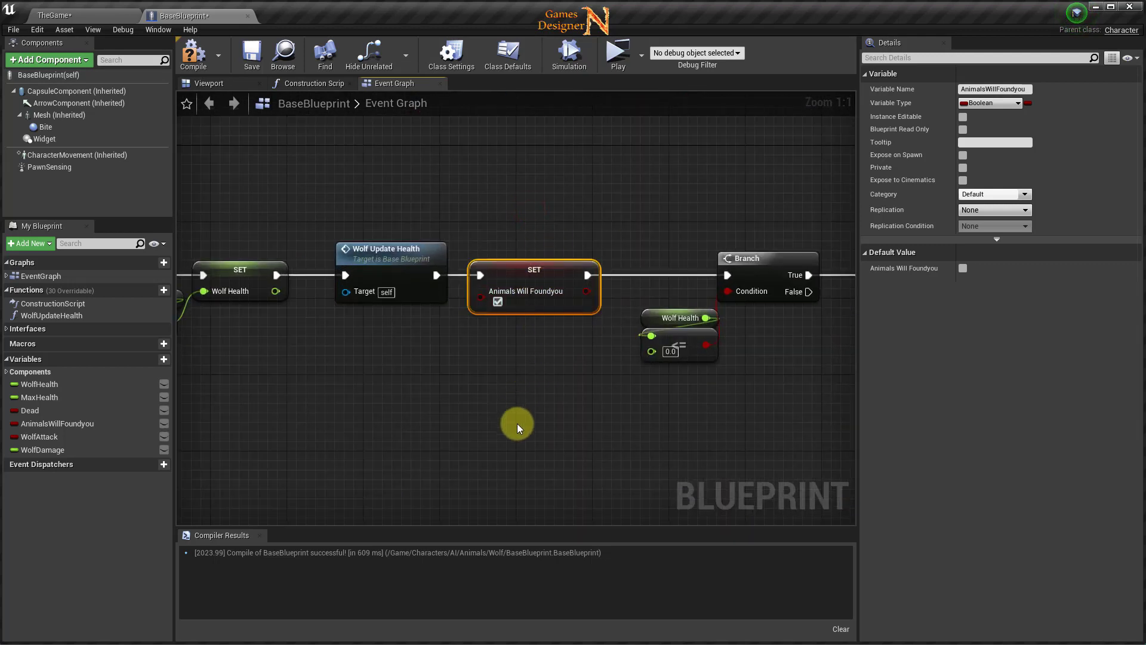
right_click_drag(517, 428, 487, 321)
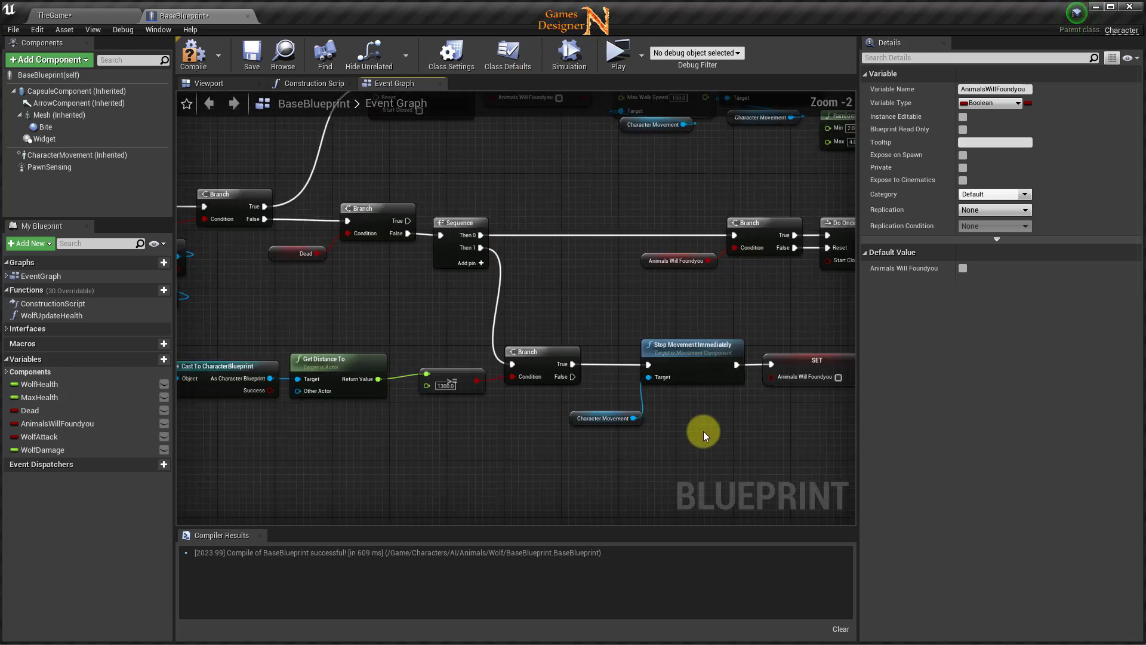
right_click_drag(703, 430, 488, 405)
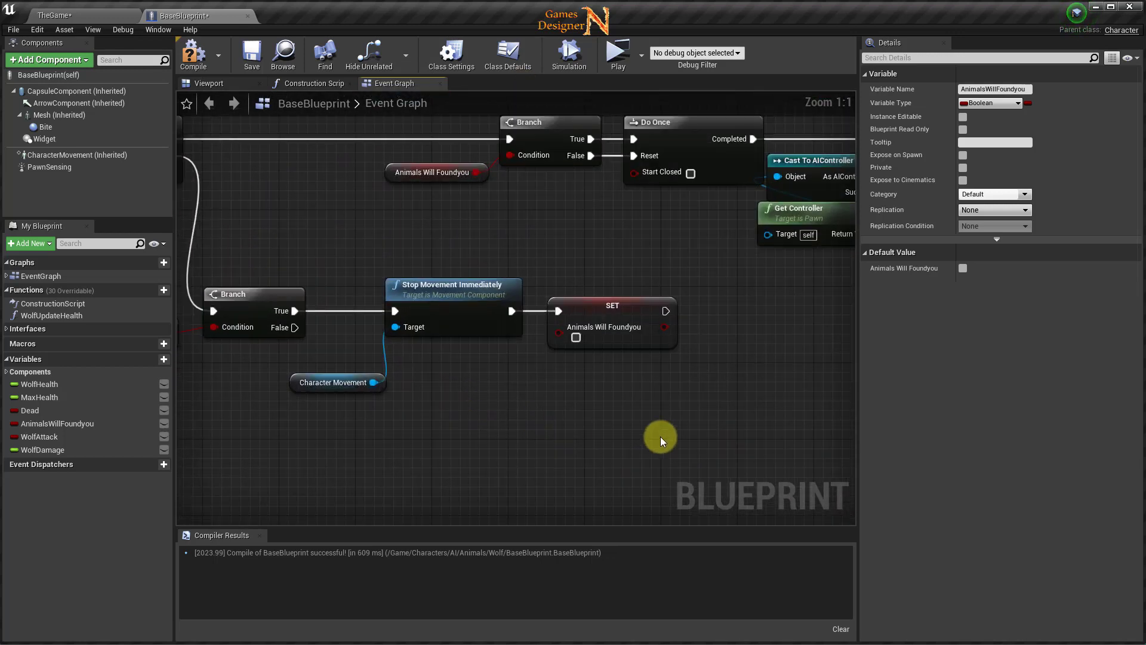
left_click_drag(371, 260, 594, 417)
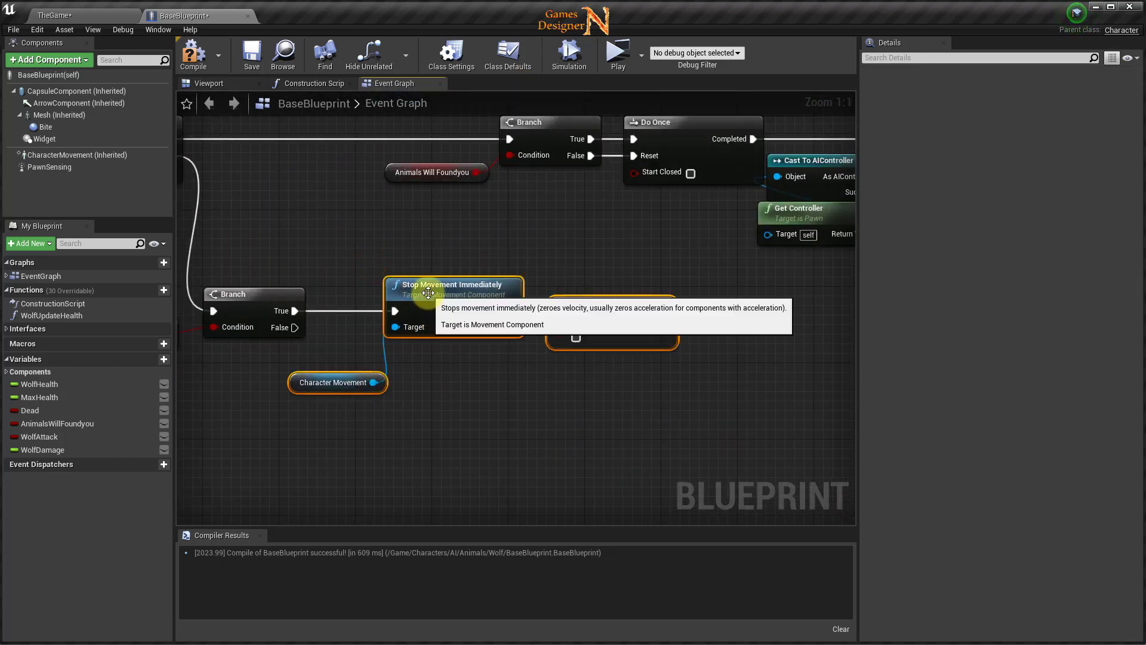
left_click_drag(428, 292, 377, 293)
right_click_drag(713, 370, 480, 452)
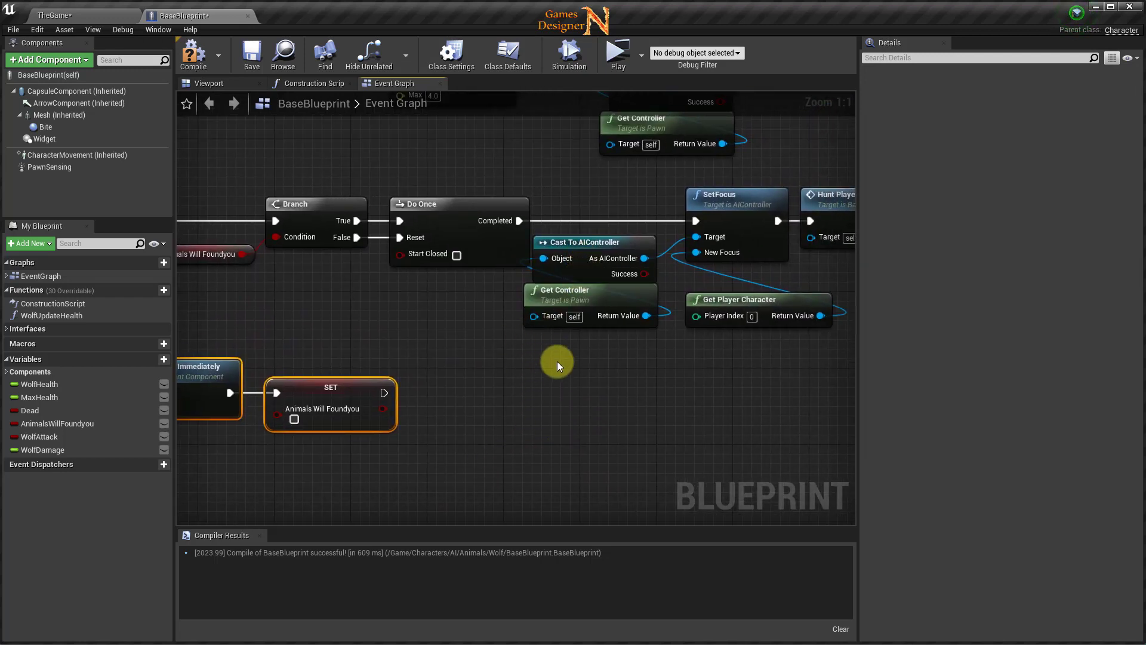
- Copy the Cast To AIController, Get Controller and SetFocus nodes and paste them near the SET
left_click_drag(577, 349, 595, 291)
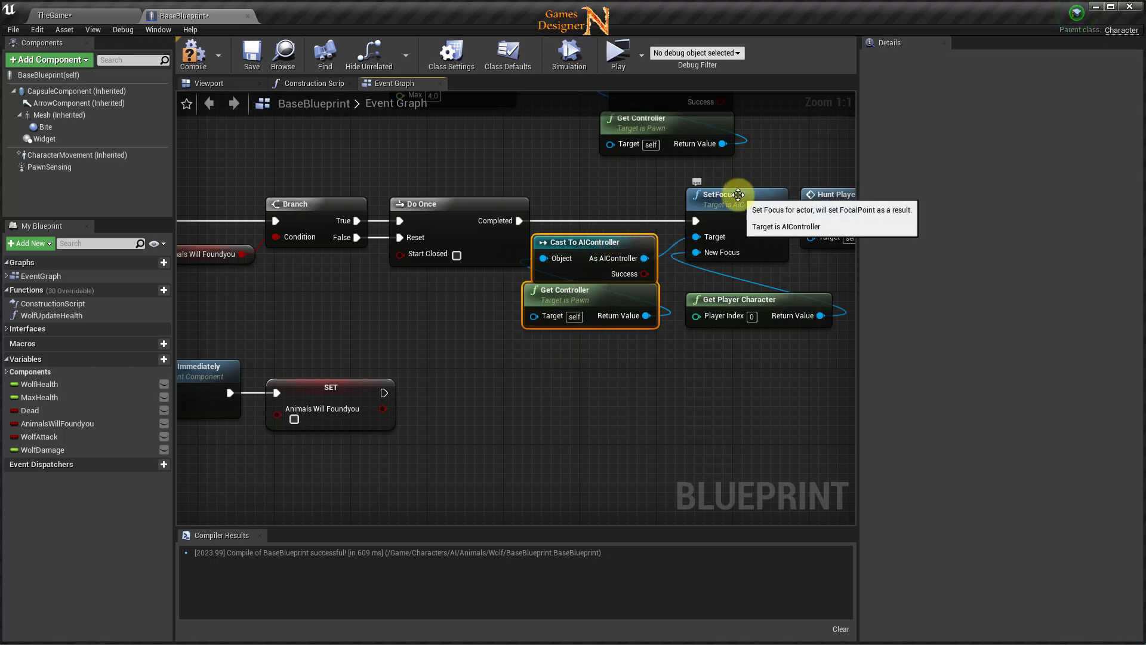
left_click(725, 207, "ctrl")
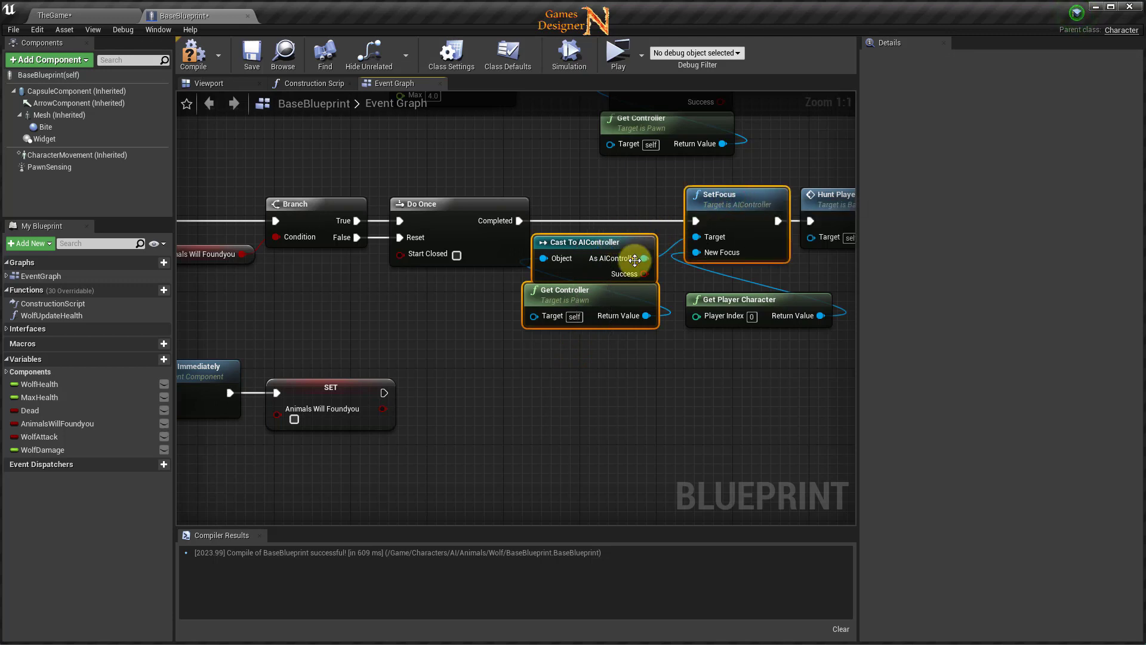
key("ctrl+c")
right_click_drag(438, 435, 548, 281)
key("ctrl+v")
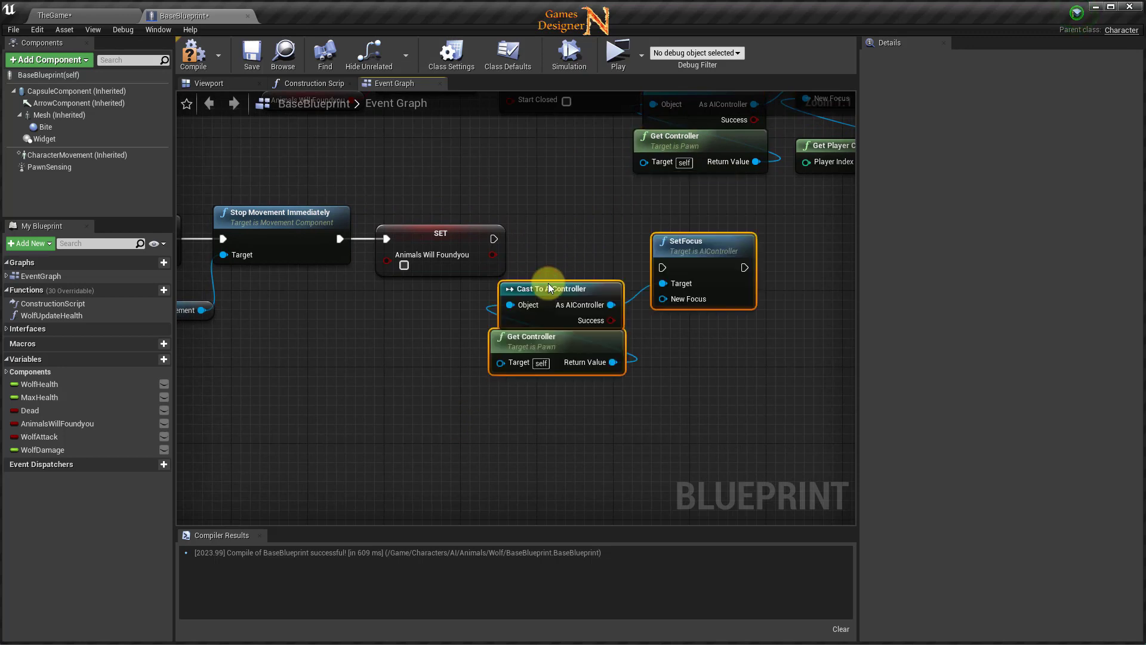
left_click_drag(677, 245, 638, 236)
left_click_drag(604, 224, 601, 216)
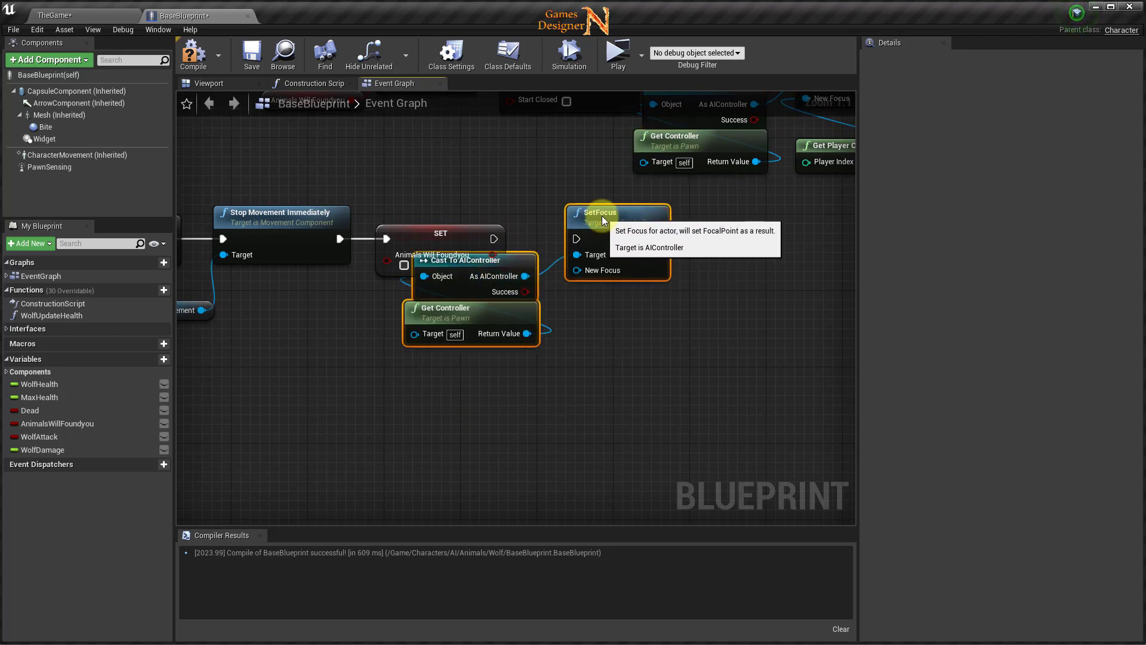
- Run the copied SetFocus after the Animals Will Foundyou SET
left_click_drag(494, 239, 576, 238)
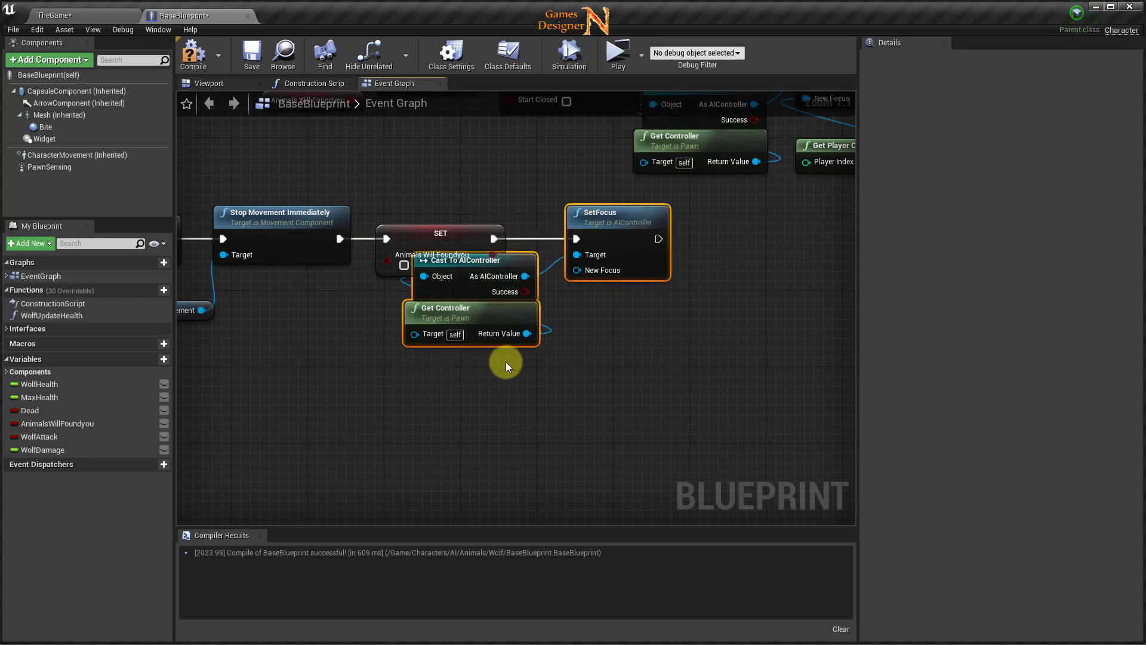
mouse_move(507, 362)
left_mouse_down()
mouse_move(521, 288)
mouse_move(502, 302)
left_mouse_up()
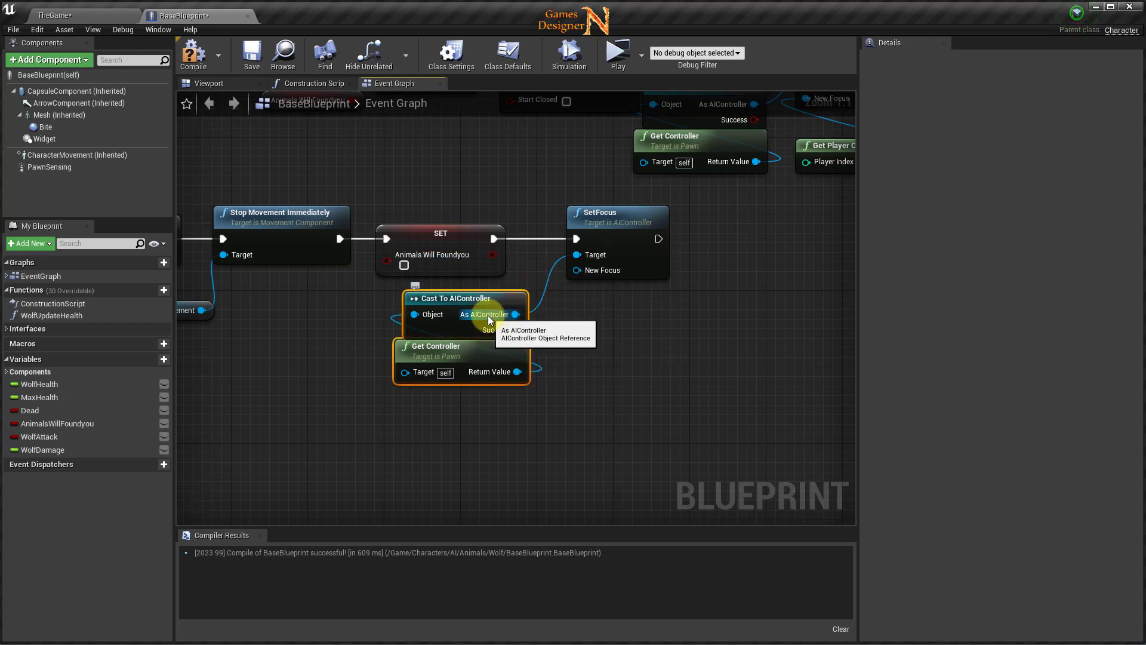
mouse_move(614, 322)
right_mouse_down()
mouse_move(571, 376)
mouse_move(455, 375)
right_mouse_up()
left_click_drag(498, 293, 535, 292)
- Add a Delay after SetFocus with Duration from Random Float in Range, Min 2.0, Max 4.0
type("delay")
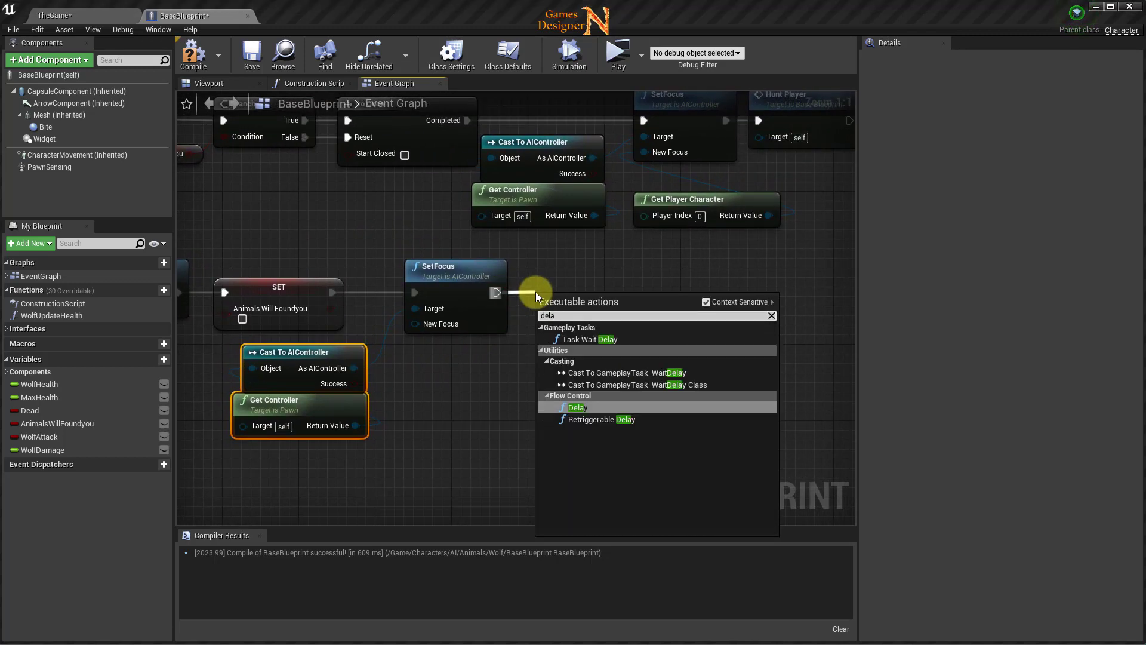
left_click(574, 406)
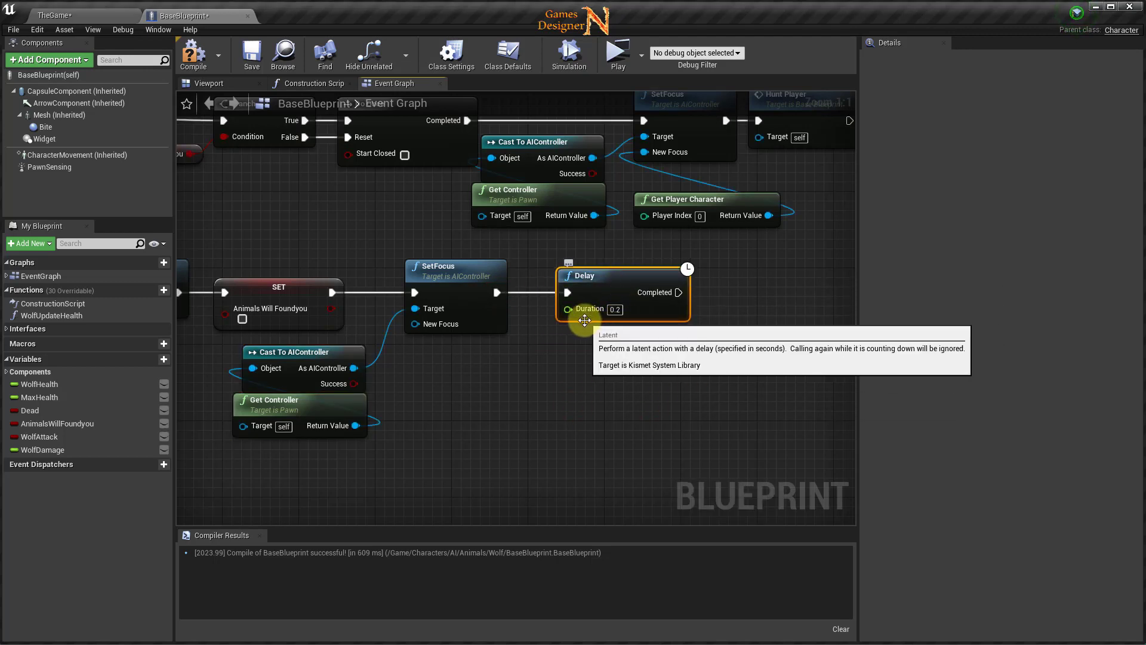
left_click_drag(568, 308, 589, 373)
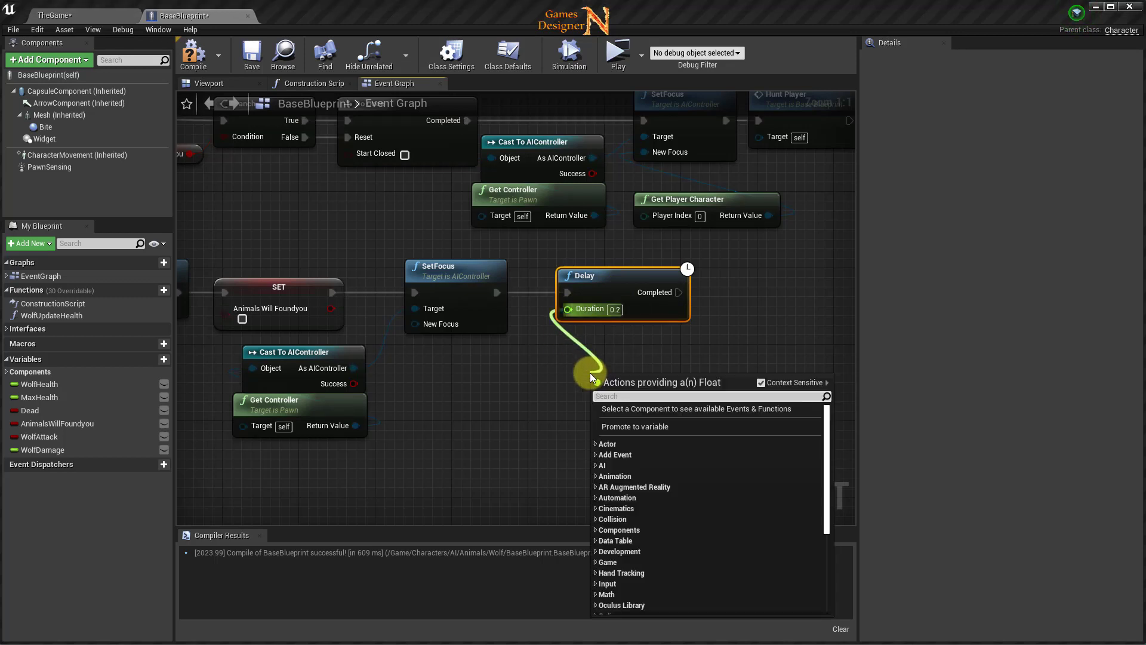
type("ra")
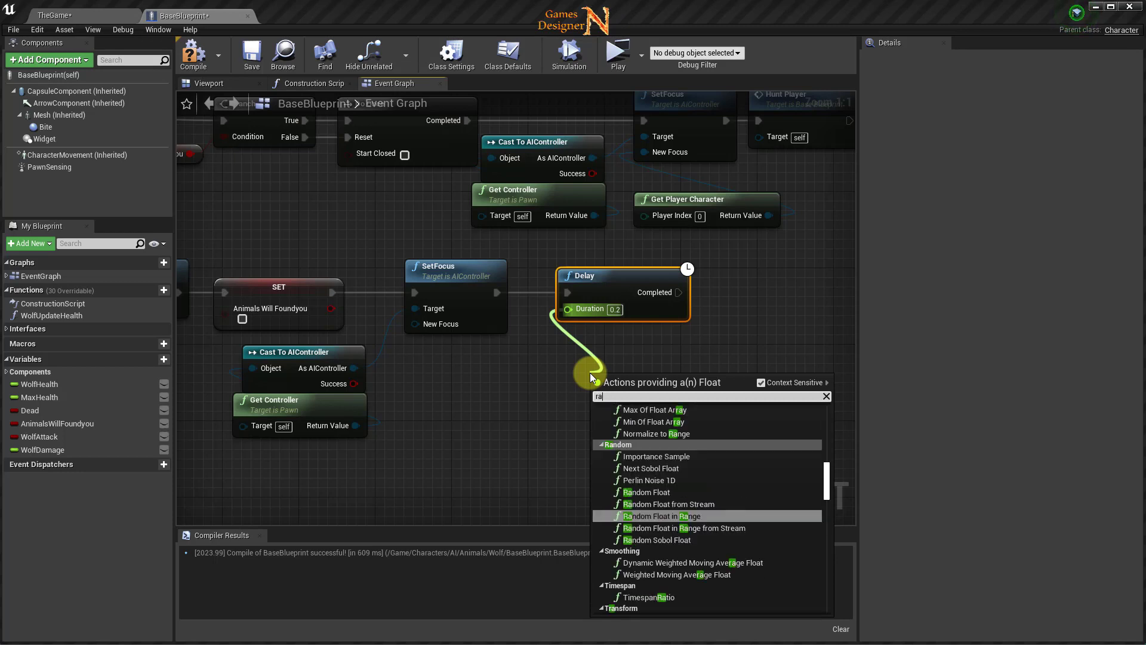
type("ndom")
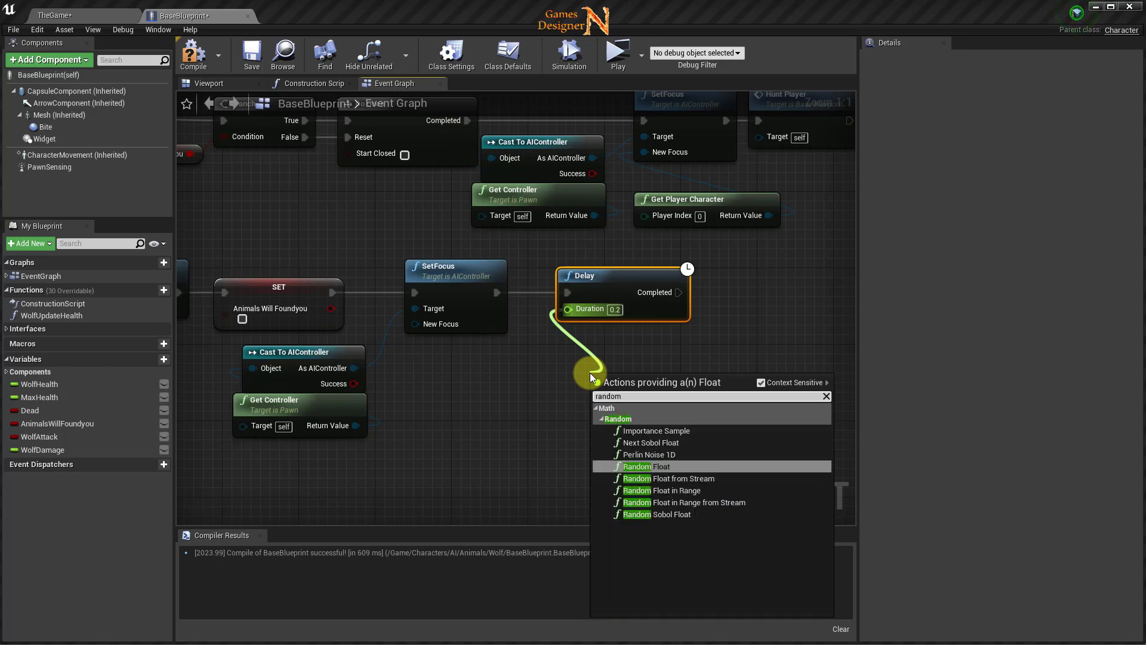
left_click(674, 491)
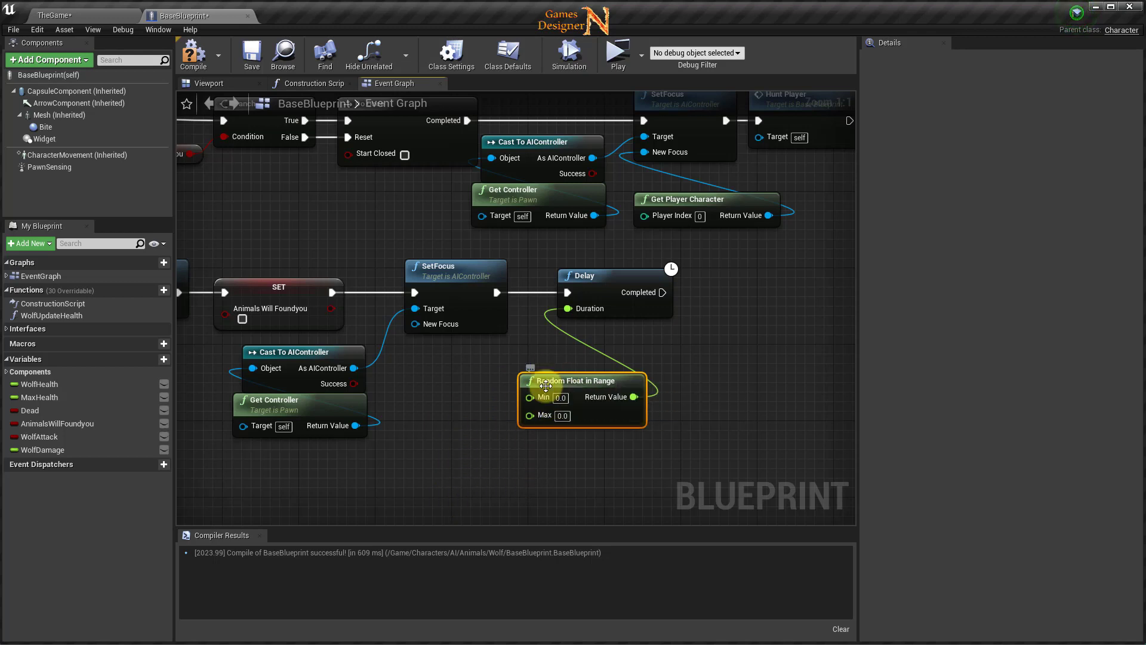
left_click_drag(565, 383, 517, 383)
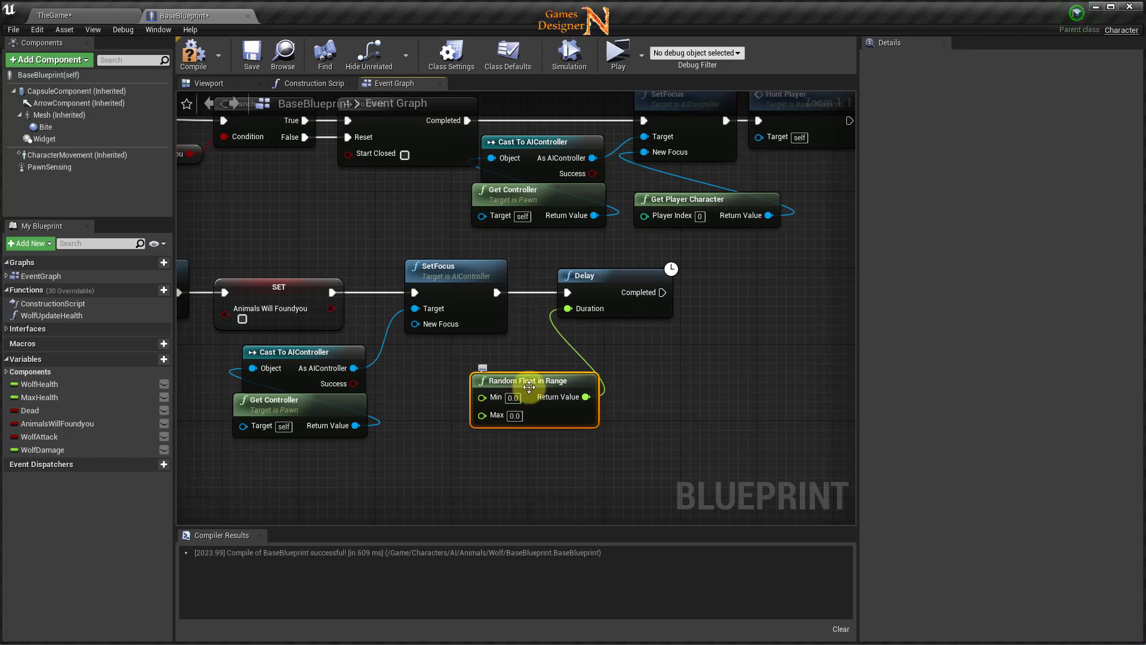
left_click(514, 397)
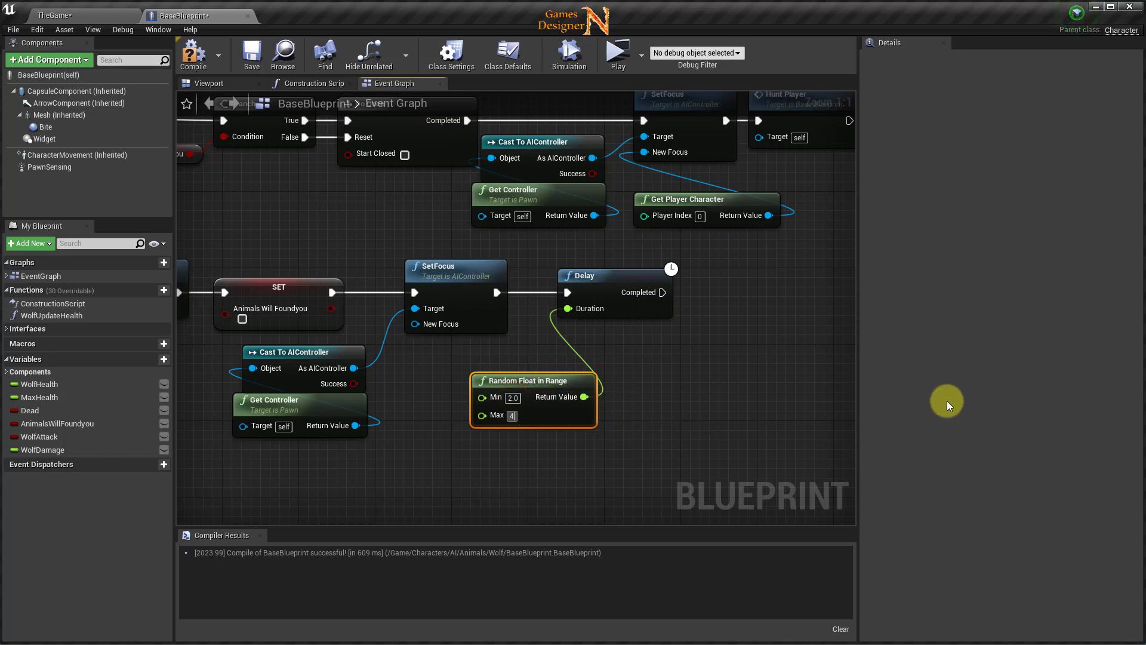
- Compile, then paste a copy of the Wolf Movement node right of the Delay
left_click(194, 62)
mouse_move(812, 346)
right_mouse_down()
mouse_move(588, 502)
mouse_move(627, 439)
right_mouse_up()
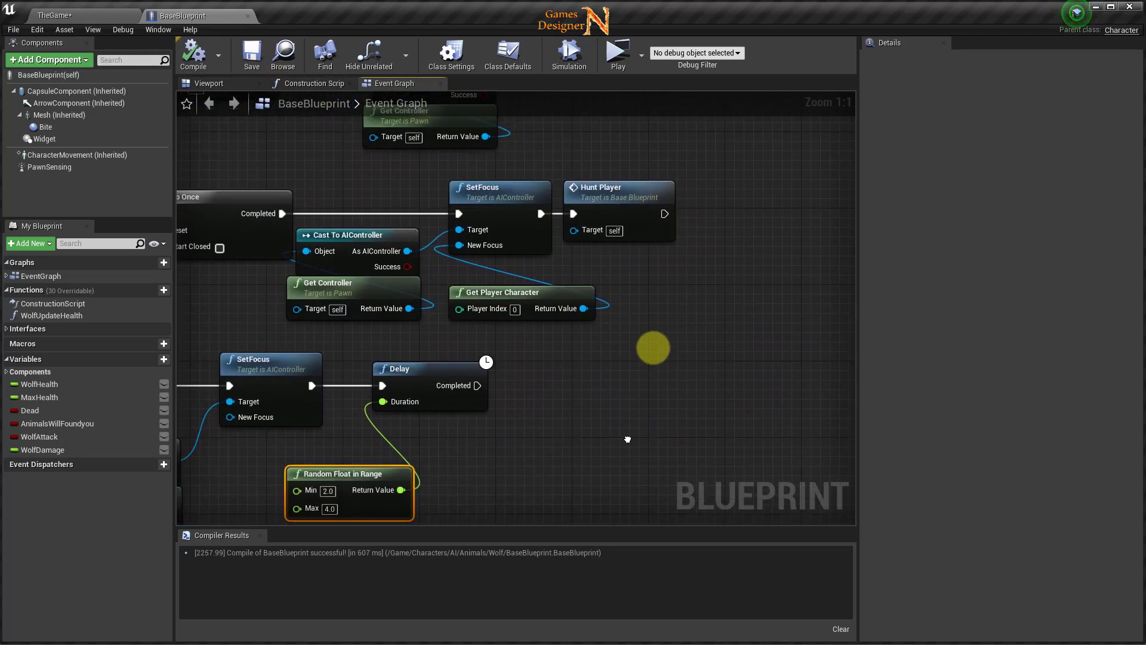
mouse_move(627, 439)
right_mouse_down()
mouse_move(650, 513)
mouse_move(651, 602)
right_mouse_up()
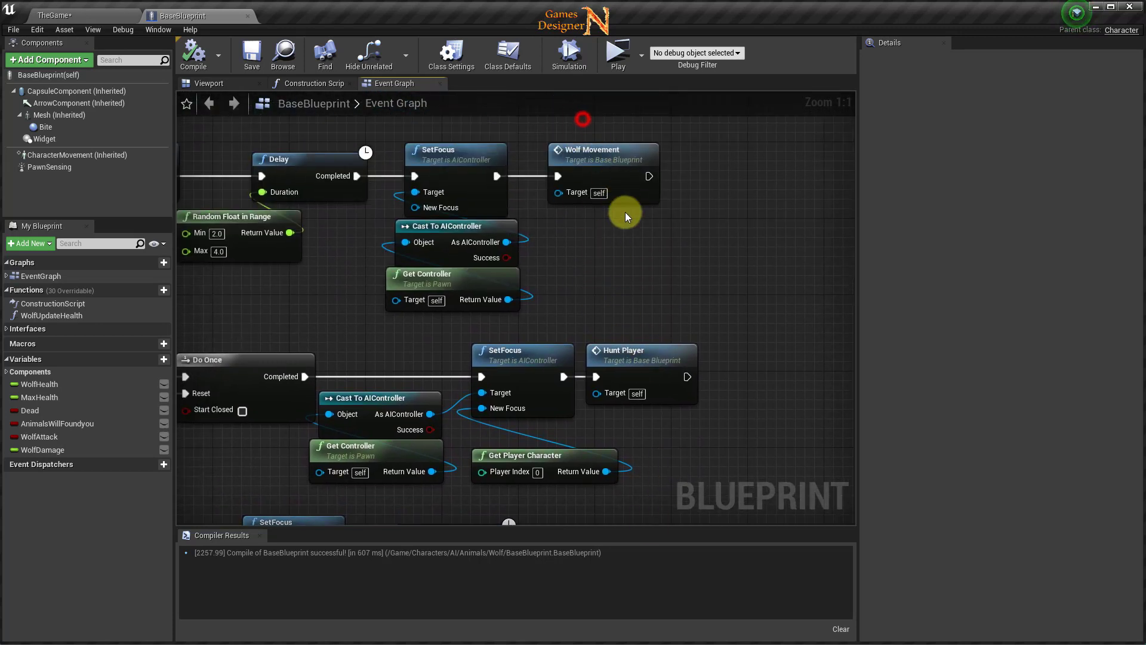
left_click(609, 160)
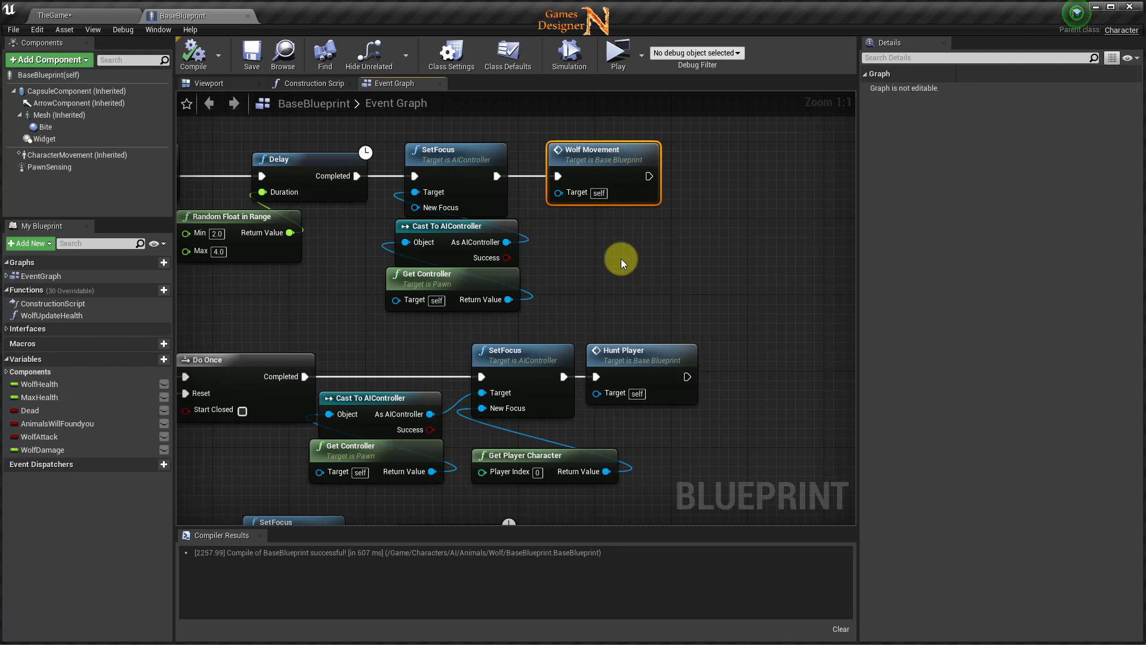
right_click_drag(675, 474, 662, 209)
left_click(550, 296)
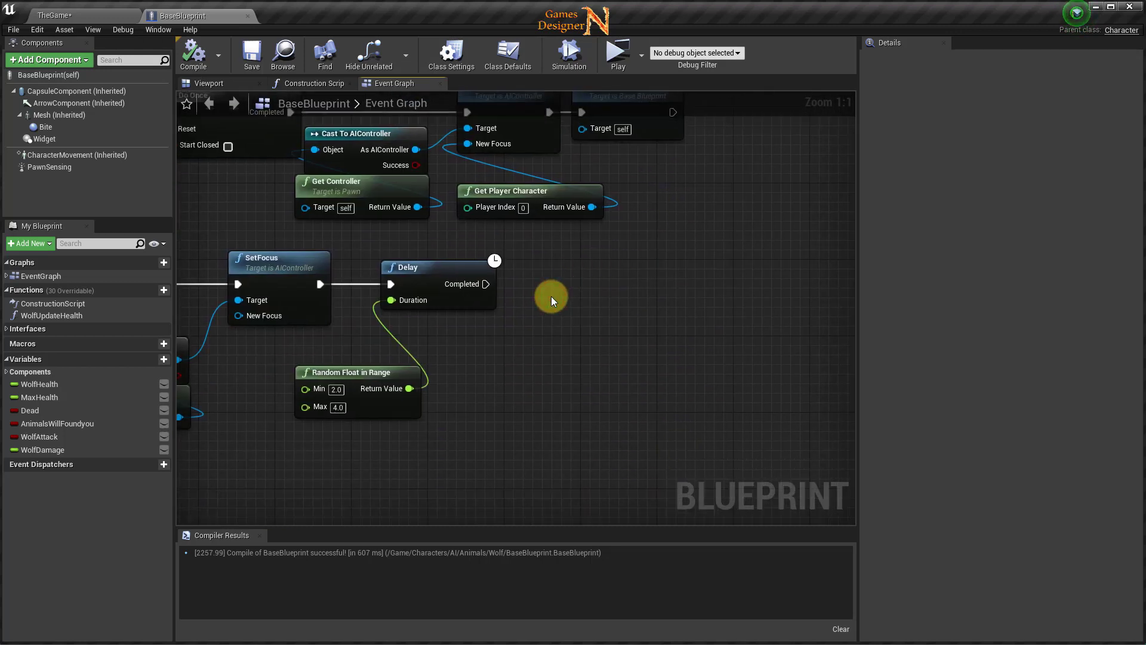
key("ctrl+v")
left_click_drag(602, 315, 563, 266)
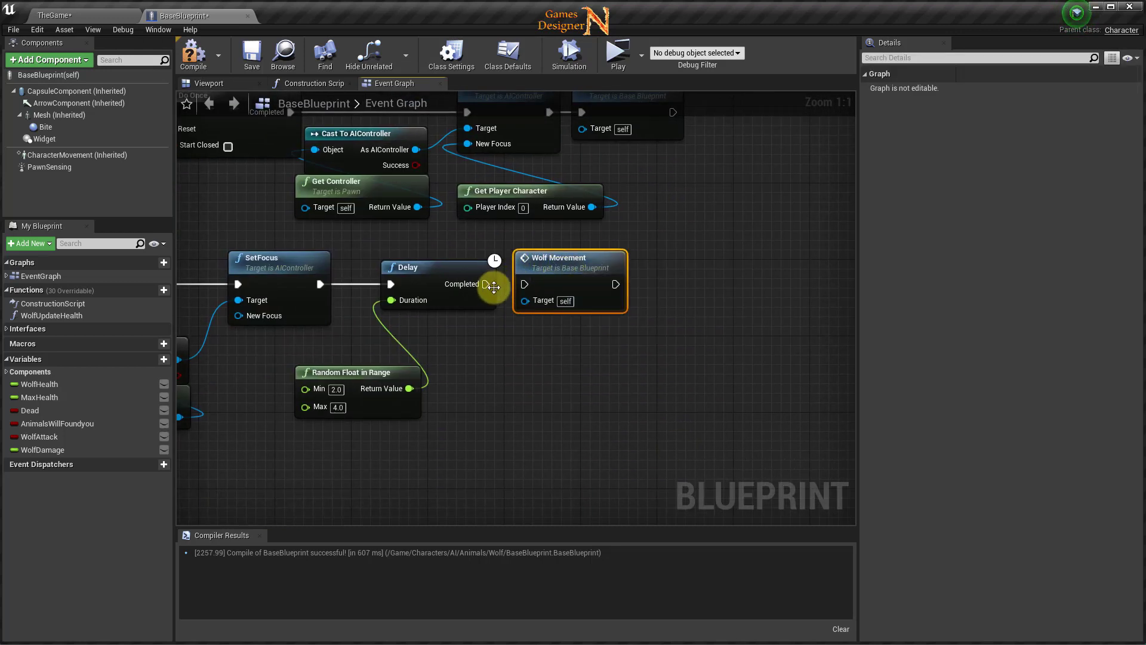
- Connect Delay's Completed output to the Wolf Movement copy and review the chain
left_click_drag(487, 284, 524, 284)
right_click_drag(532, 356, 974, 431)
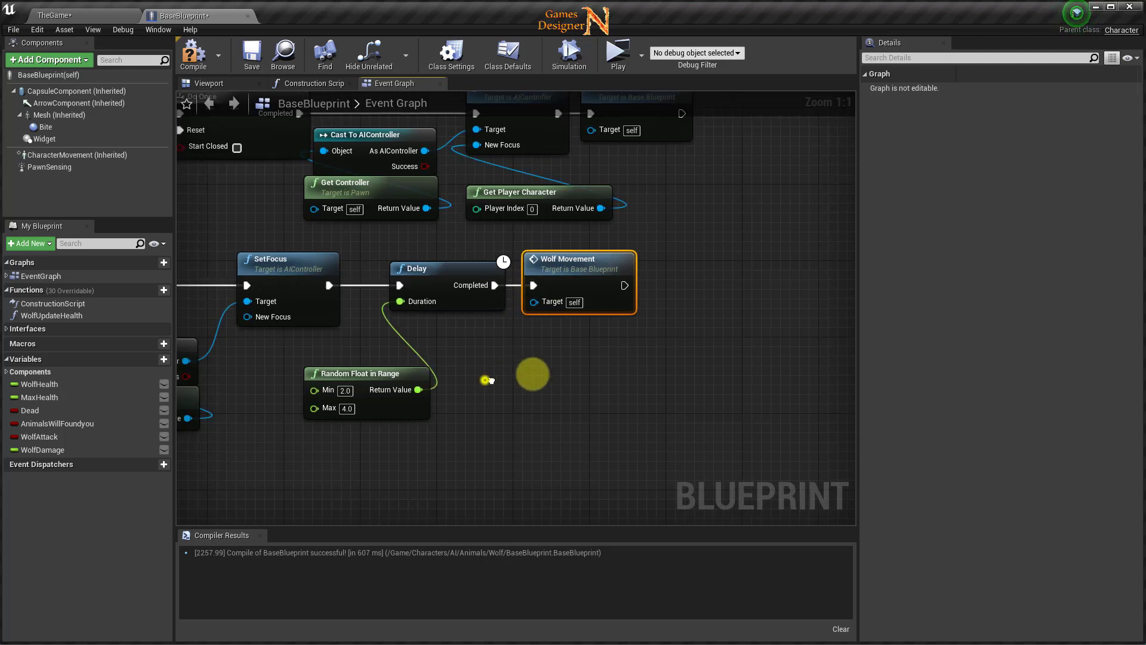
right_click_drag(440, 468, 850, 388)
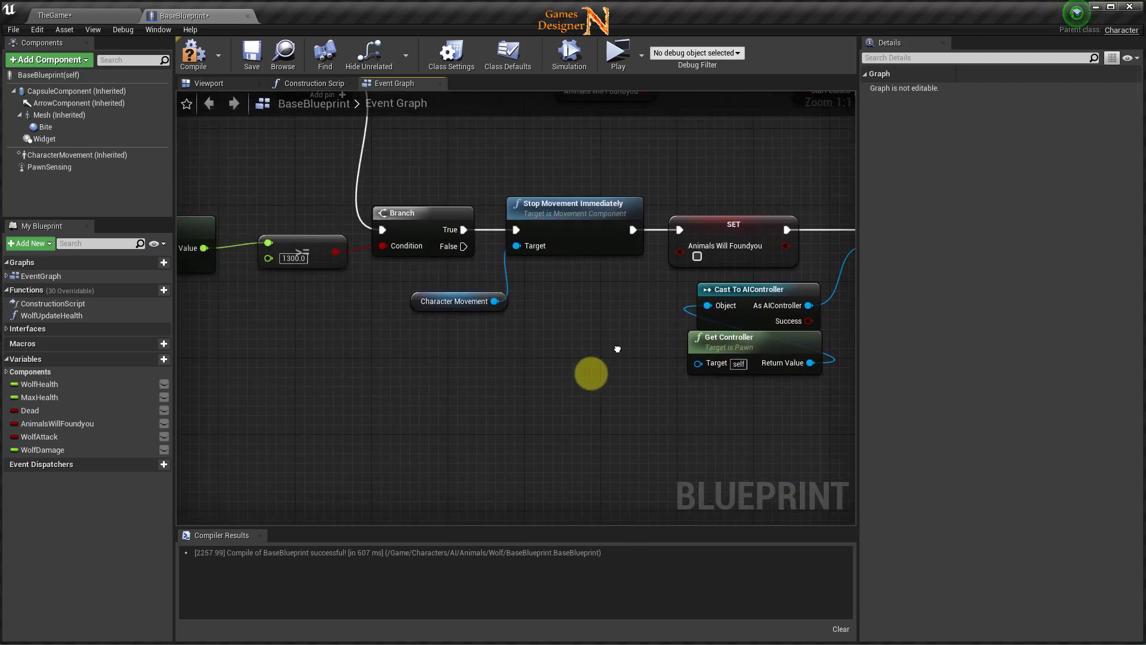
mouse_move(352, 388)
right_mouse_down()
mouse_move(533, 391)
mouse_move(476, 474)
right_mouse_up()
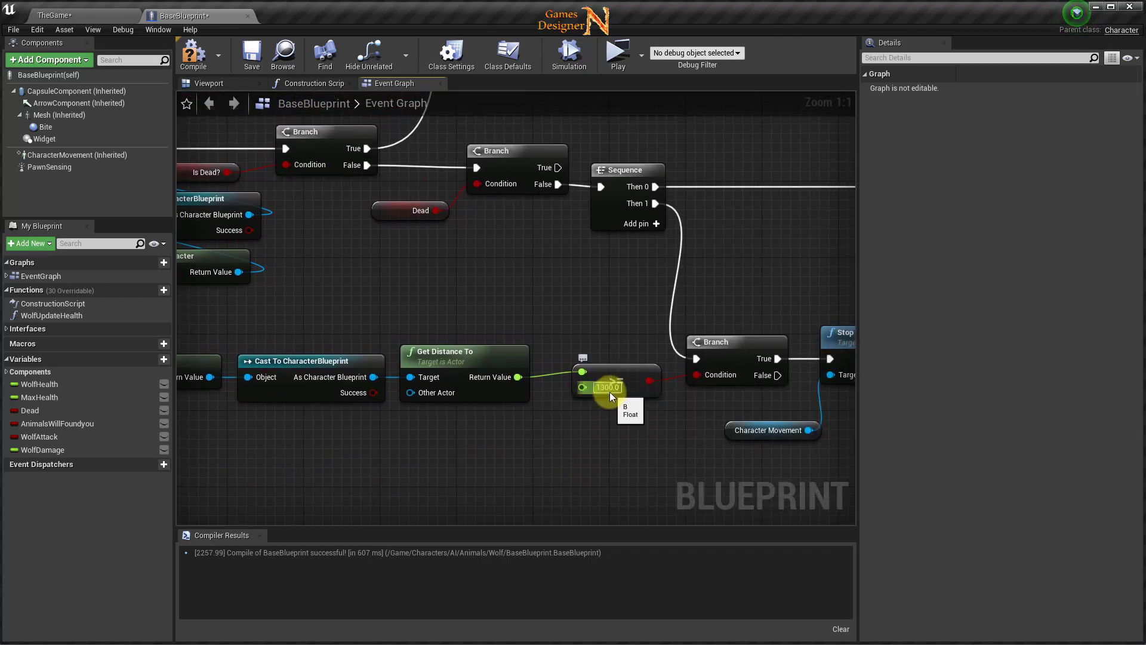
right_click_drag(666, 442, 186, 427)
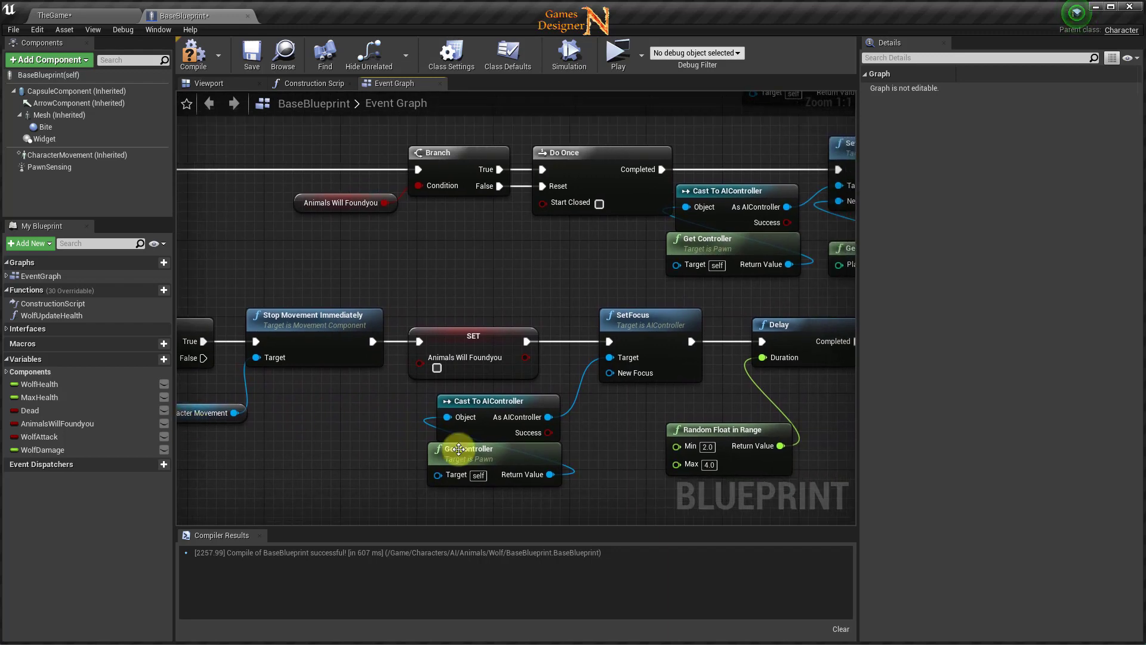
right_click_drag(632, 468, 300, 436)
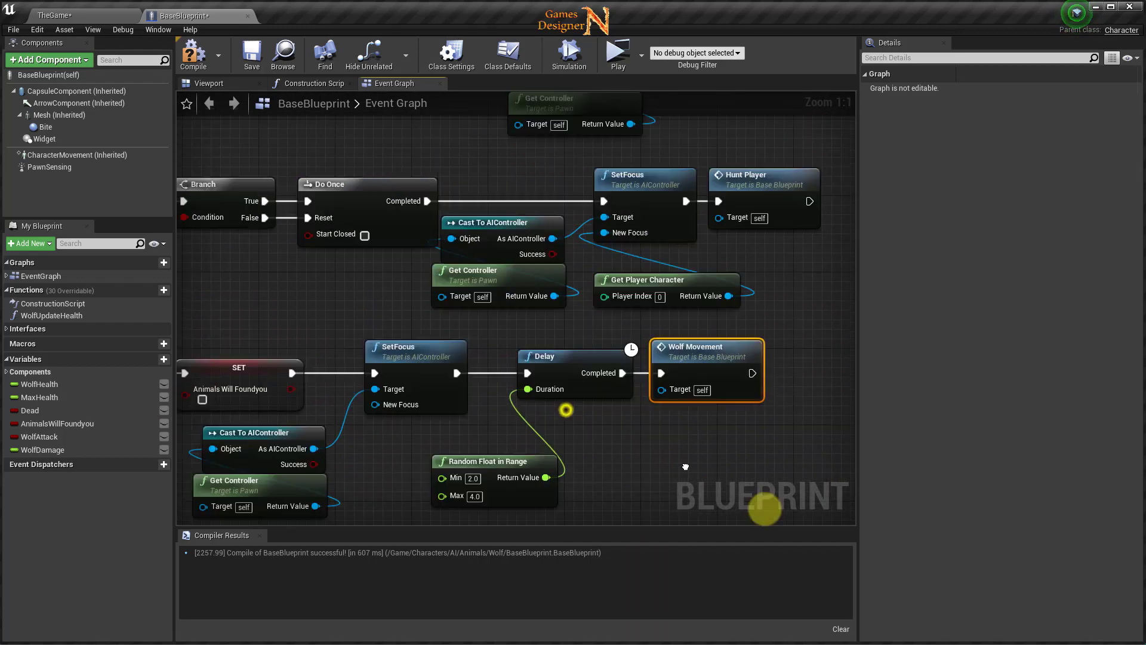
- Zoom out to the Event Tick and Hunt Player nodes and select the node group
scroll(561, 377, "down", 2)
scroll(456, 400, "down", 2)
scroll(456, 399, "down", 1)
right_click_drag(403, 403, 439, 312)
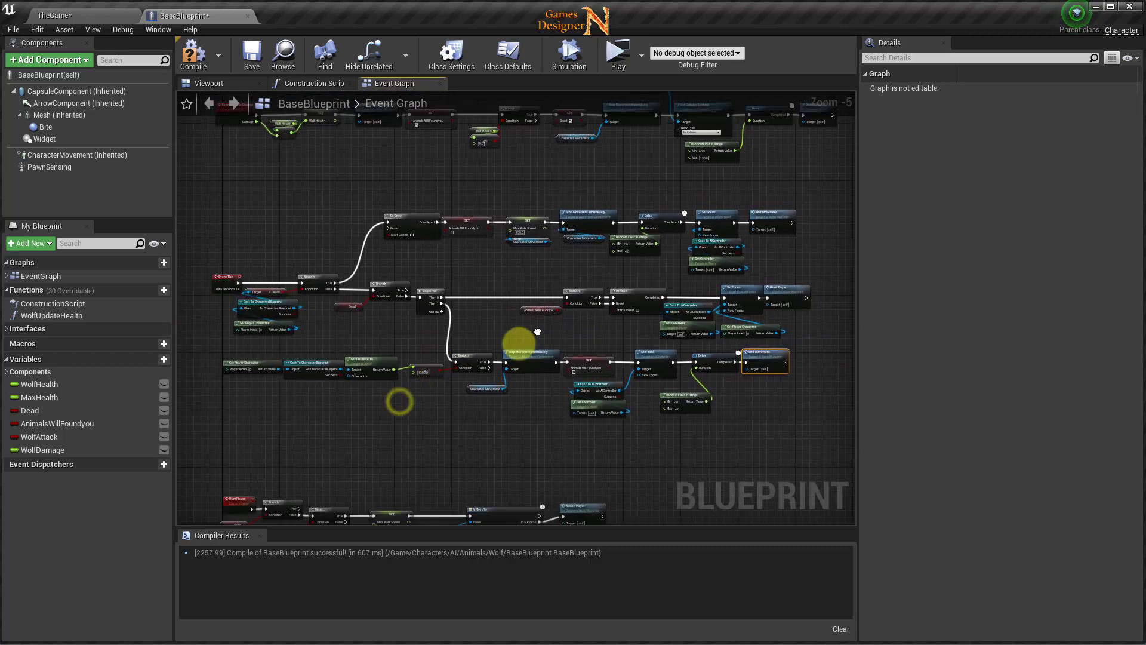
left_click_drag(247, 175, 782, 410)
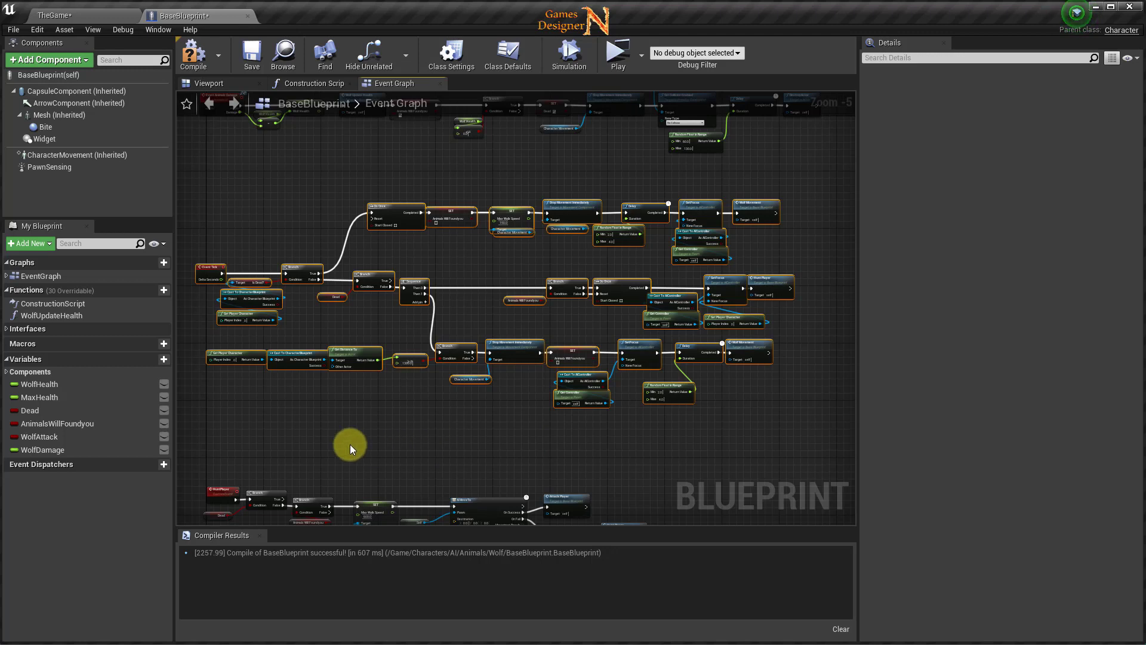
- Compile and save BaseBlueprint
left_click(245, 69)
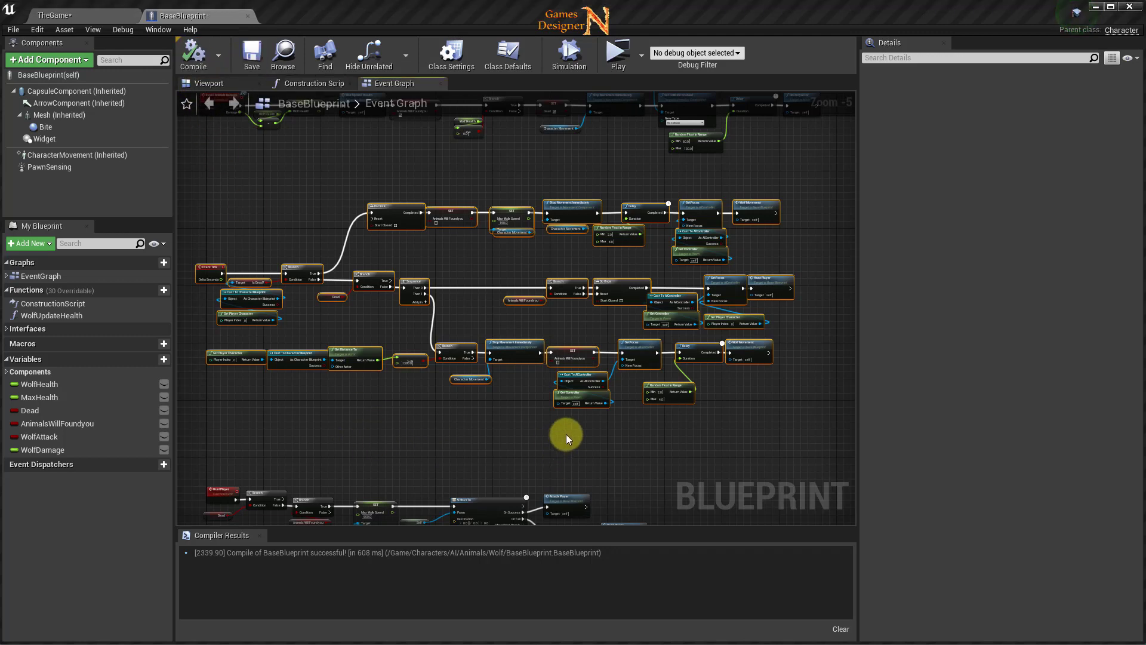
scroll(547, 406, "up", 4)
scroll(538, 365, "up", 1)
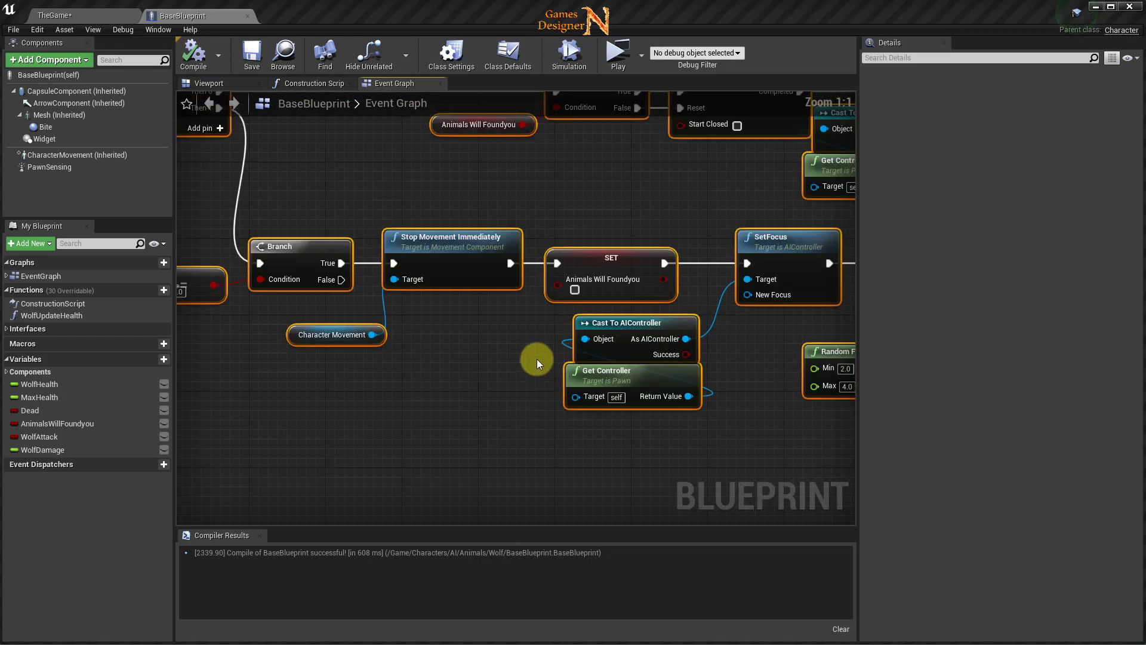
scroll(418, 367, "down", 2)
scroll(337, 396, "down", 1)
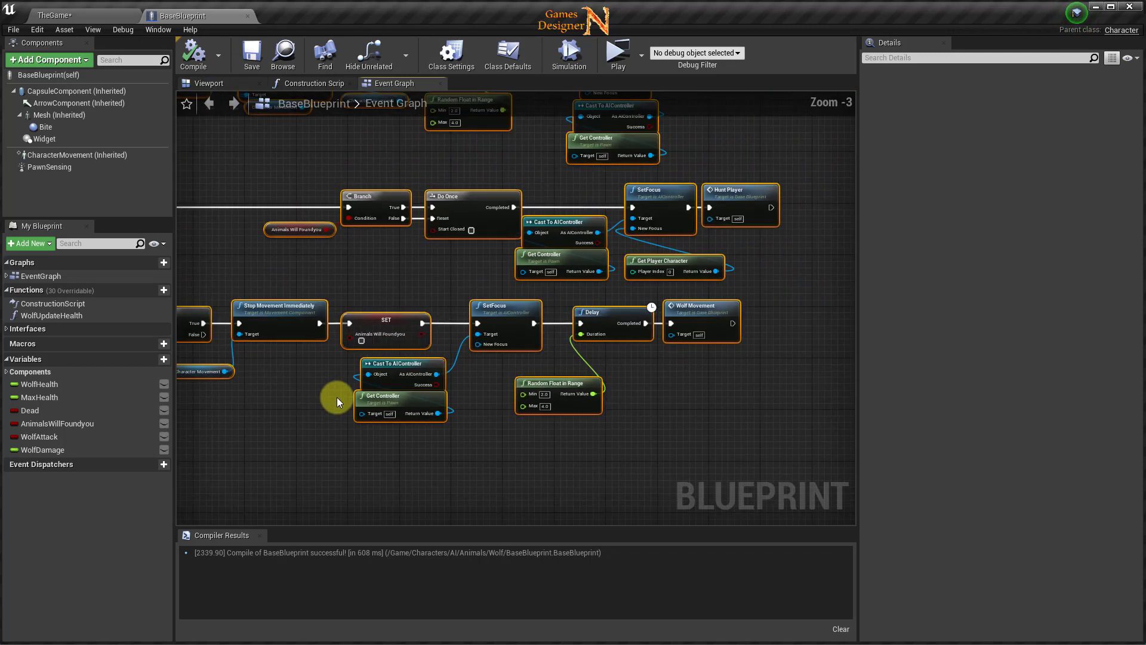
- Move the SET-through-Wolf Movement chain right and place another Character Movement reference
left_click_drag(371, 295, 736, 420)
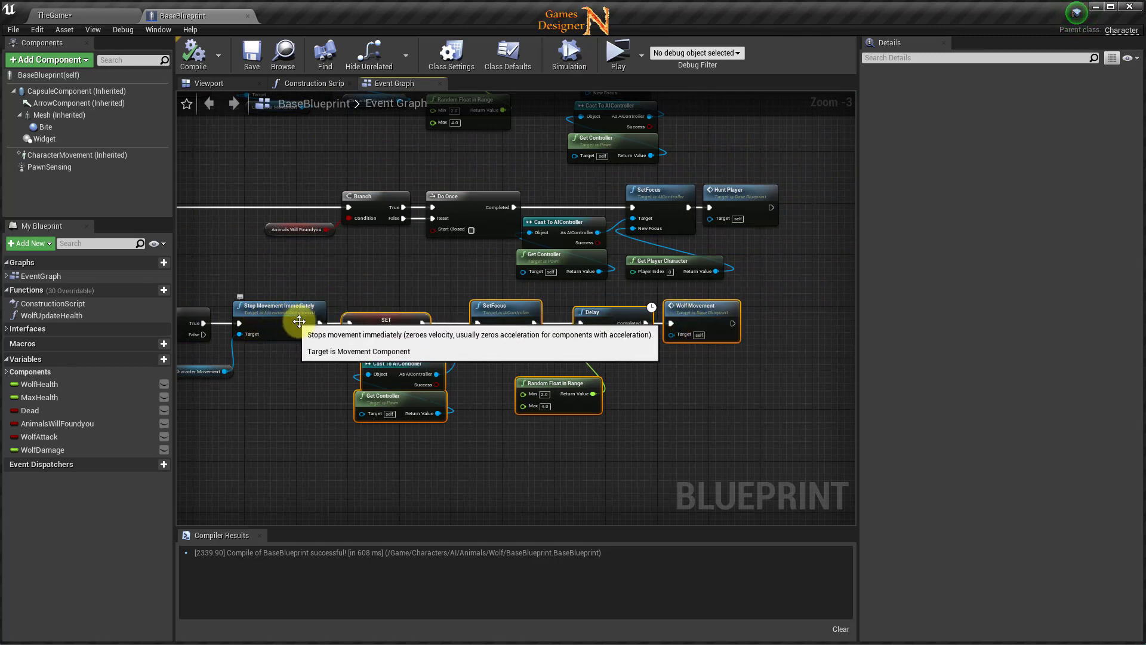
left_click_drag(379, 288, 720, 410)
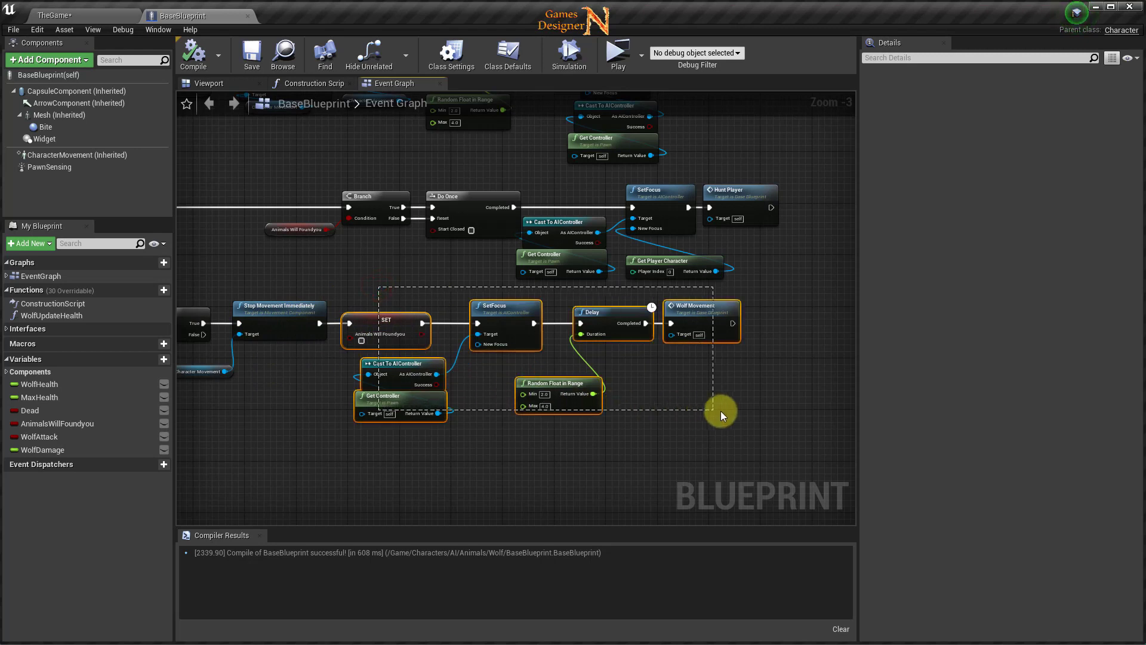
left_click_drag(495, 310, 617, 312)
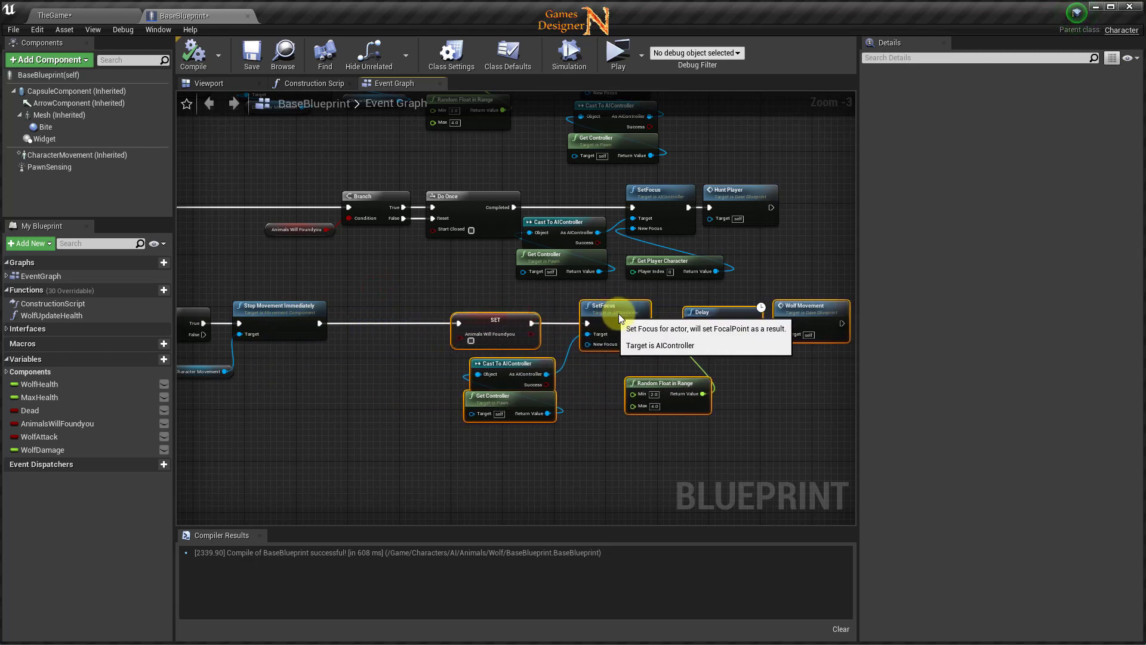
right_click_drag(406, 375, 559, 403)
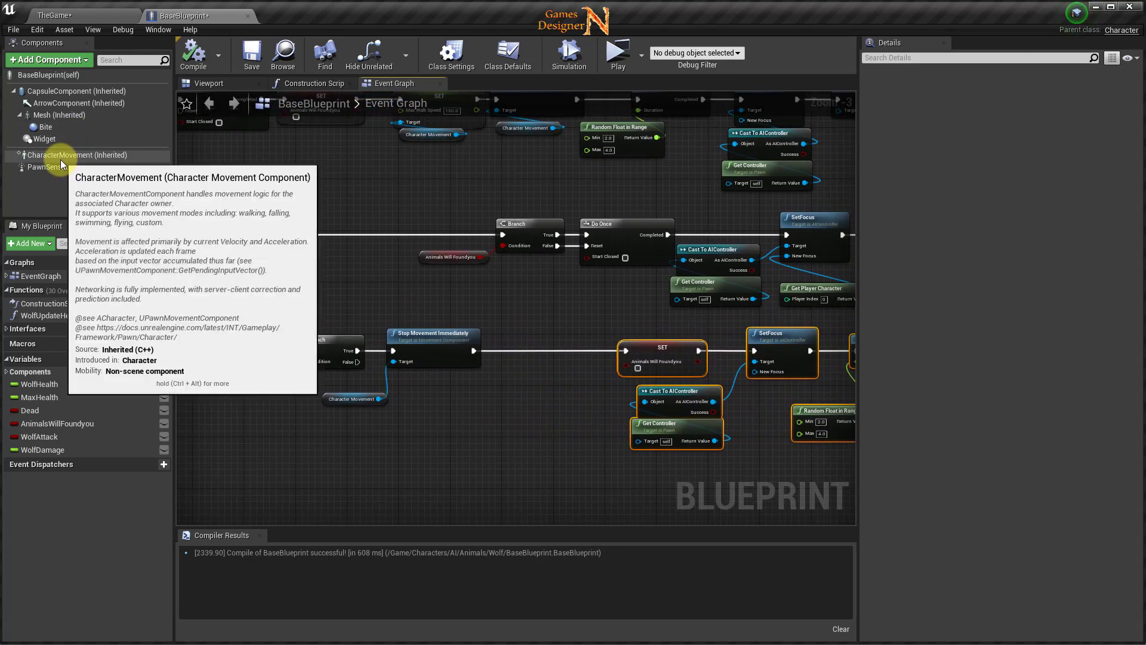
left_click_drag(59, 157, 464, 386)
- Add a SET Max Walk Speed of 150.0 right after Stop Movement Immediately
scroll(471, 427, "up", 3)
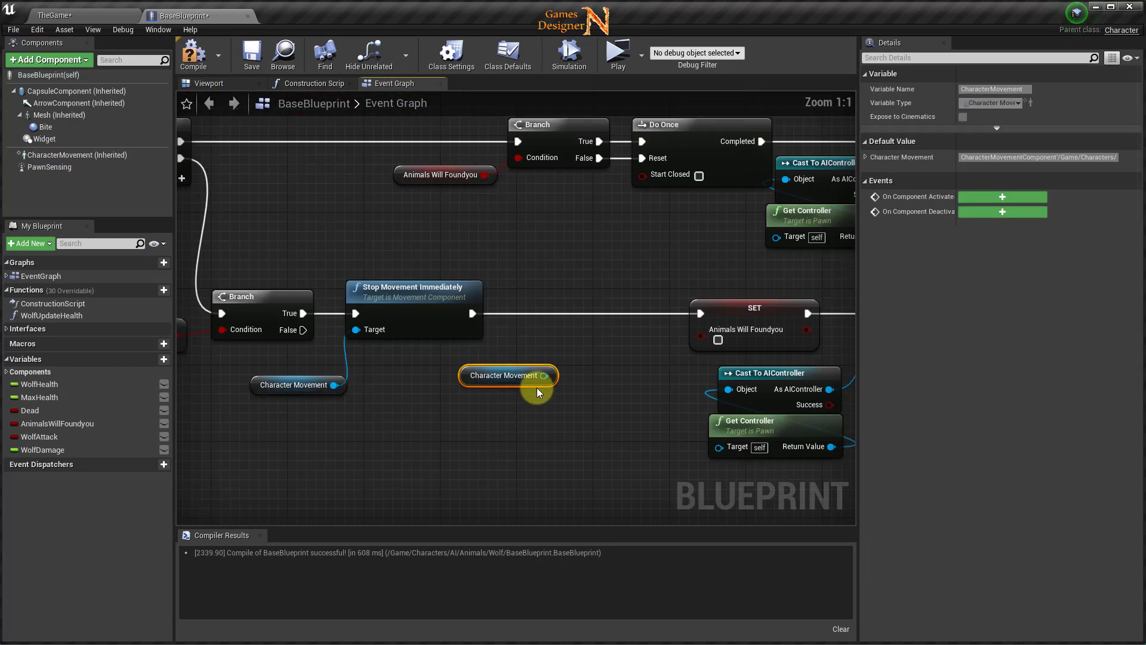
left_click_drag(542, 375, 554, 321)
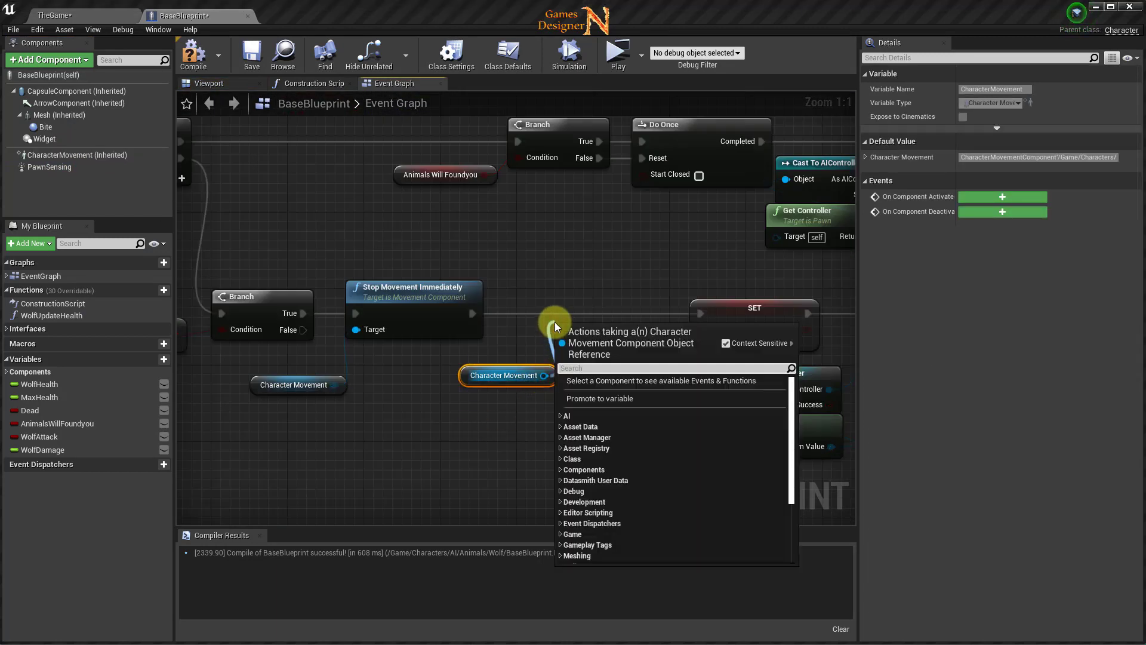
type("set max walk")
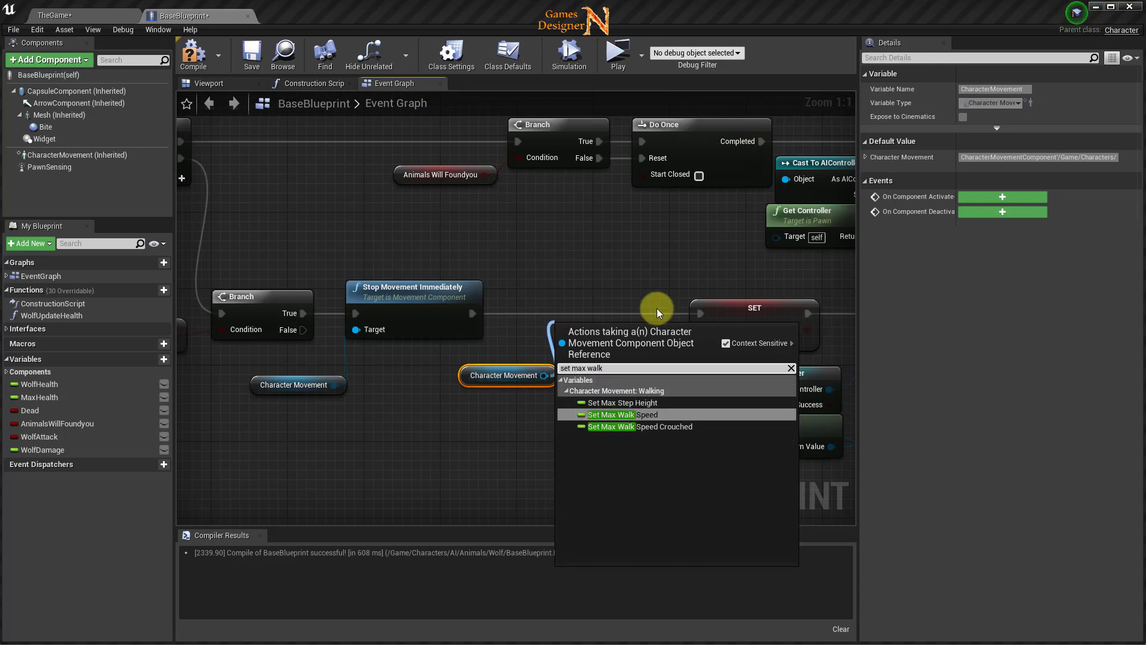
left_click(643, 414)
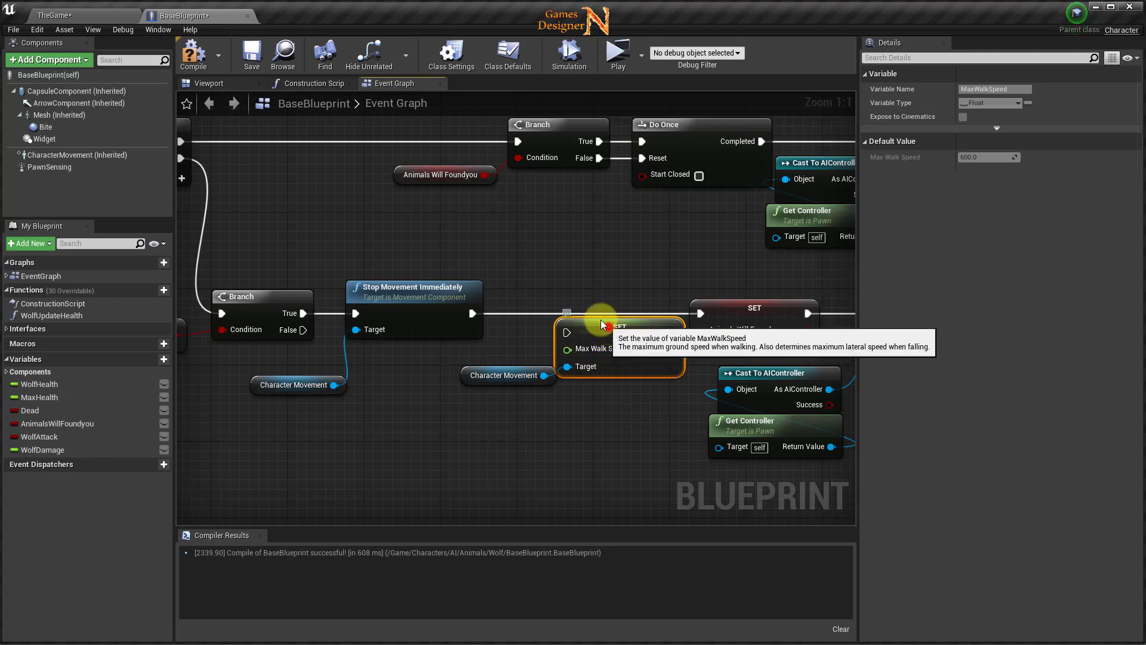
left_click_drag(472, 312, 536, 314)
left_click_drag(643, 313, 700, 313)
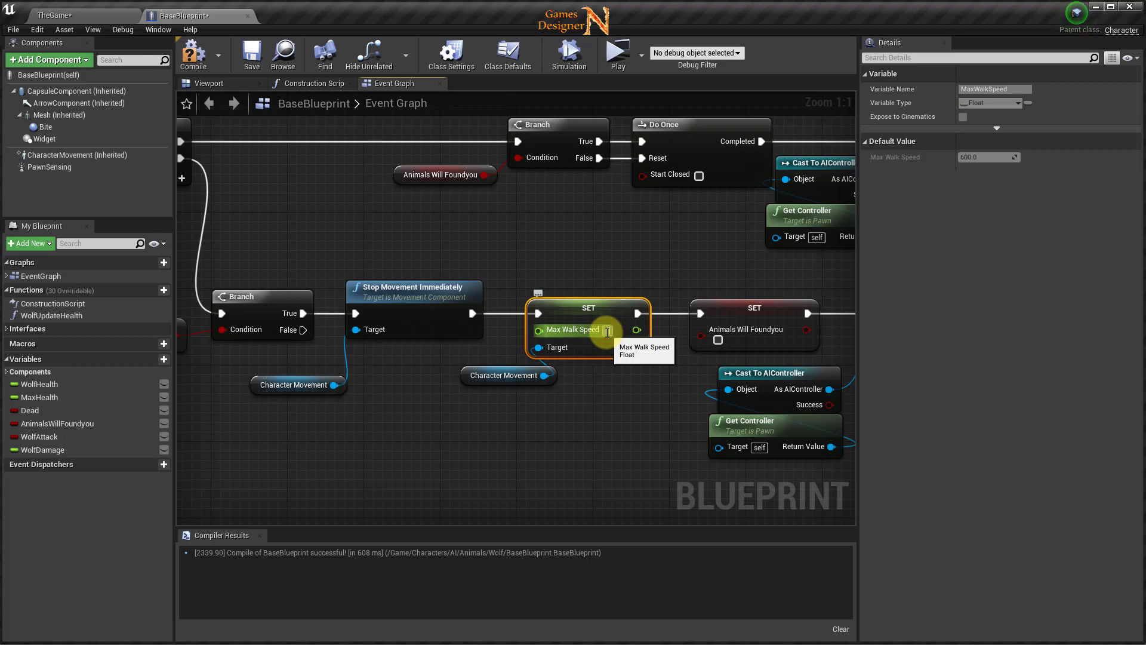
type("150")
left_click(607, 330)
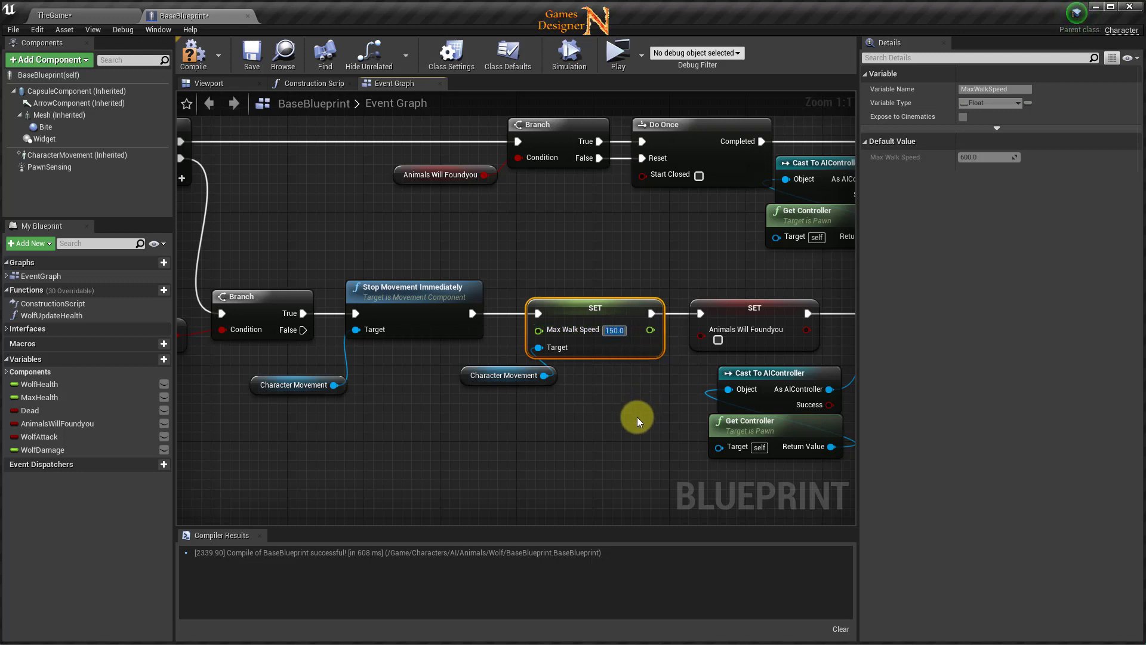
scroll(636, 420, "down", 5)
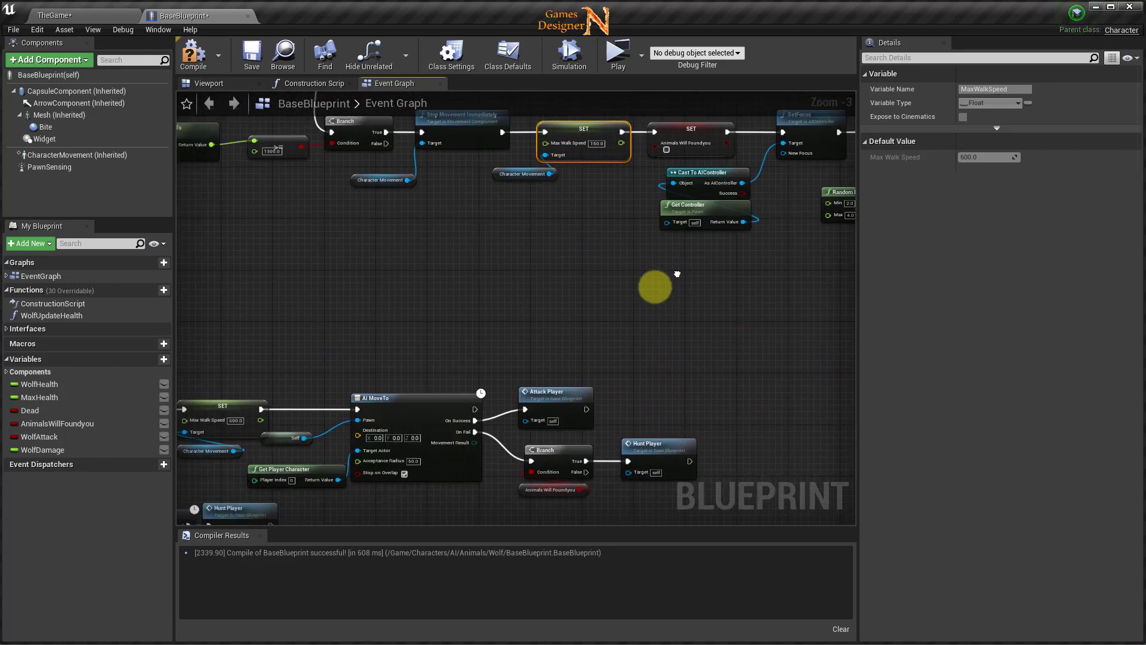
- Pan and zoom the Event Graph onto the On See Pawn → Branch → SET Animals Will Foundyou chain
mouse_move(533, 440)
right_mouse_down()
mouse_move(699, 227)
mouse_move(686, 250)
right_mouse_up()
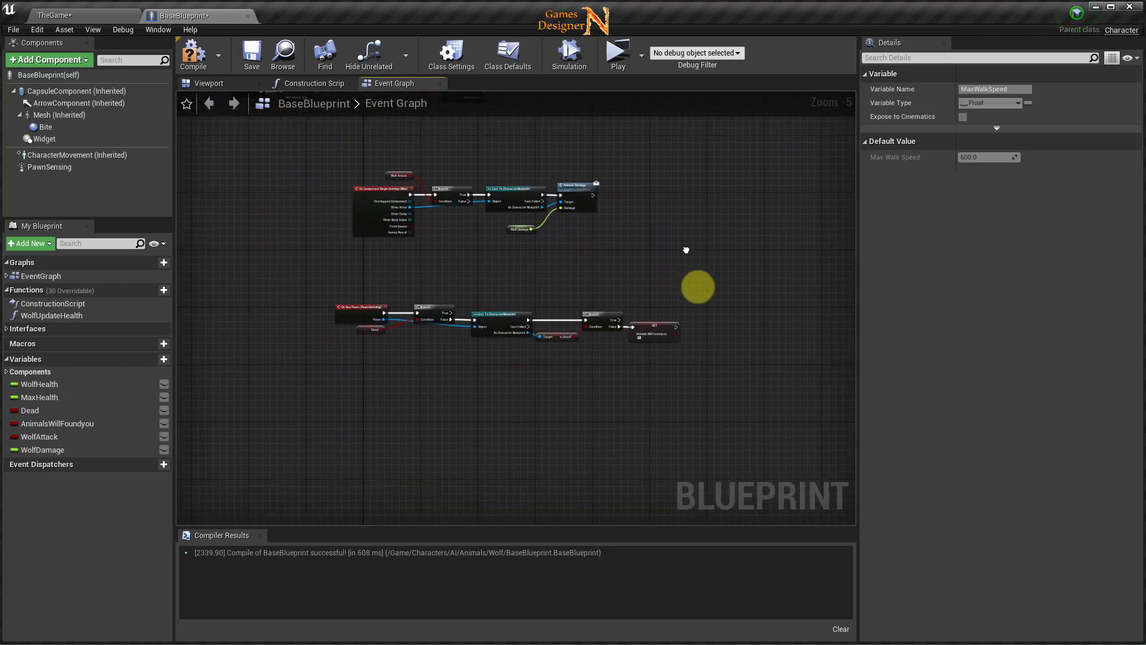
scroll(590, 363, "up", 4)
mouse_move(629, 370)
right_mouse_down()
mouse_move(873, 397)
mouse_move(367, 442)
right_mouse_up()
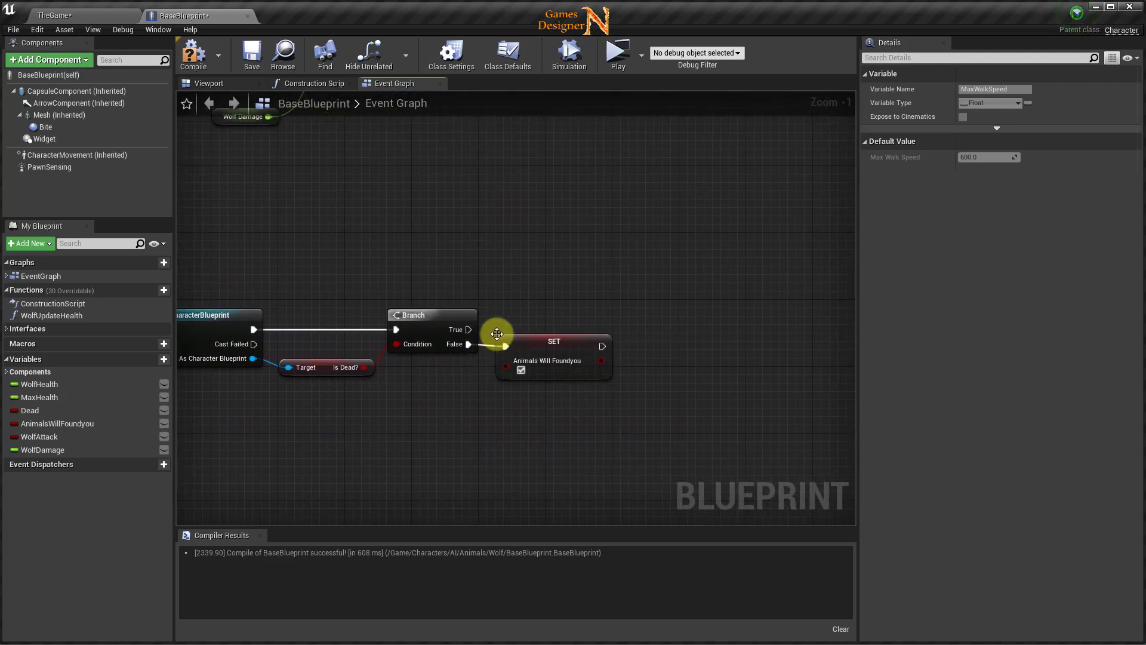
- Move the Animals Will Foundyou setter right and route Branch False through a Do Once into it
left_click_drag(499, 302, 575, 390)
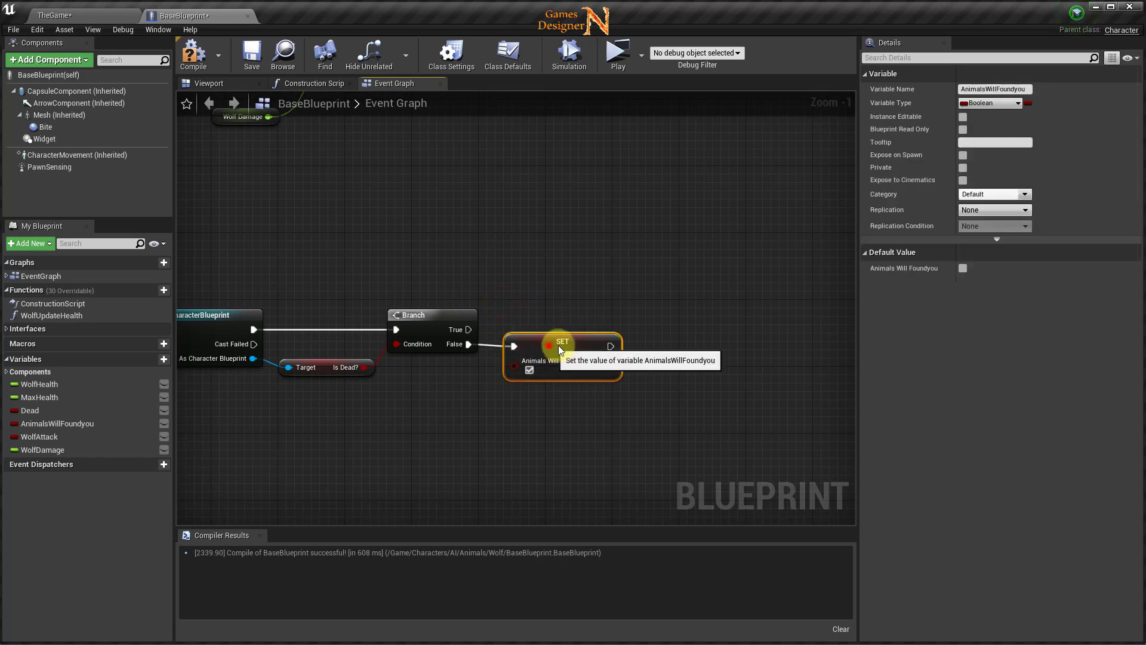
left_click_drag(548, 345, 682, 345)
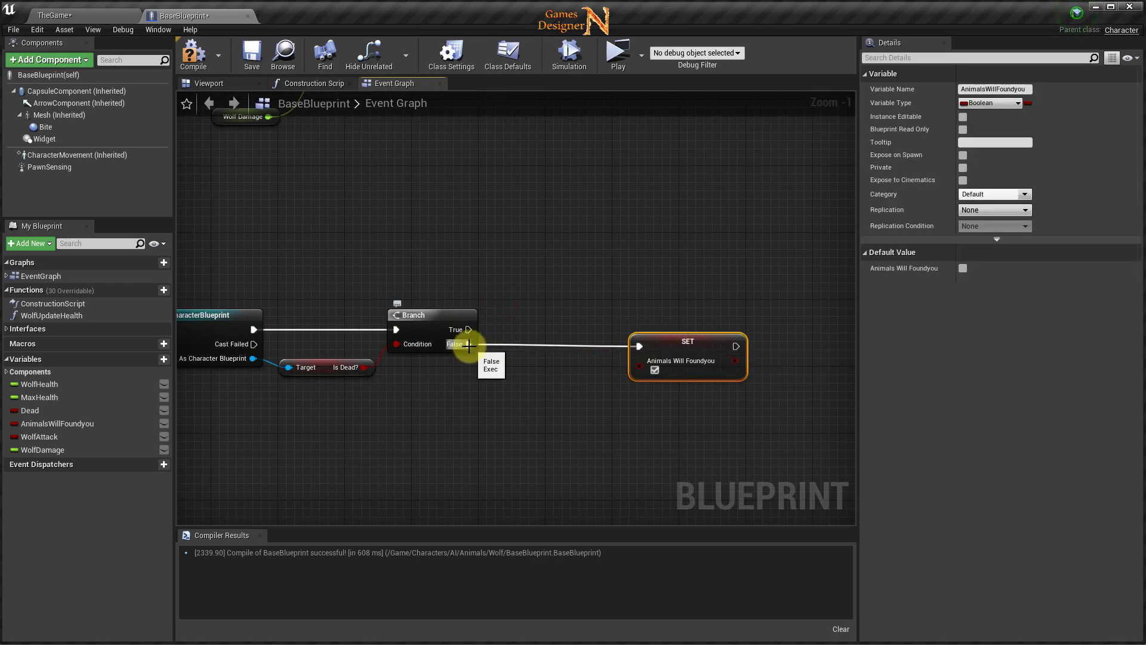
left_click_drag(468, 344, 503, 345)
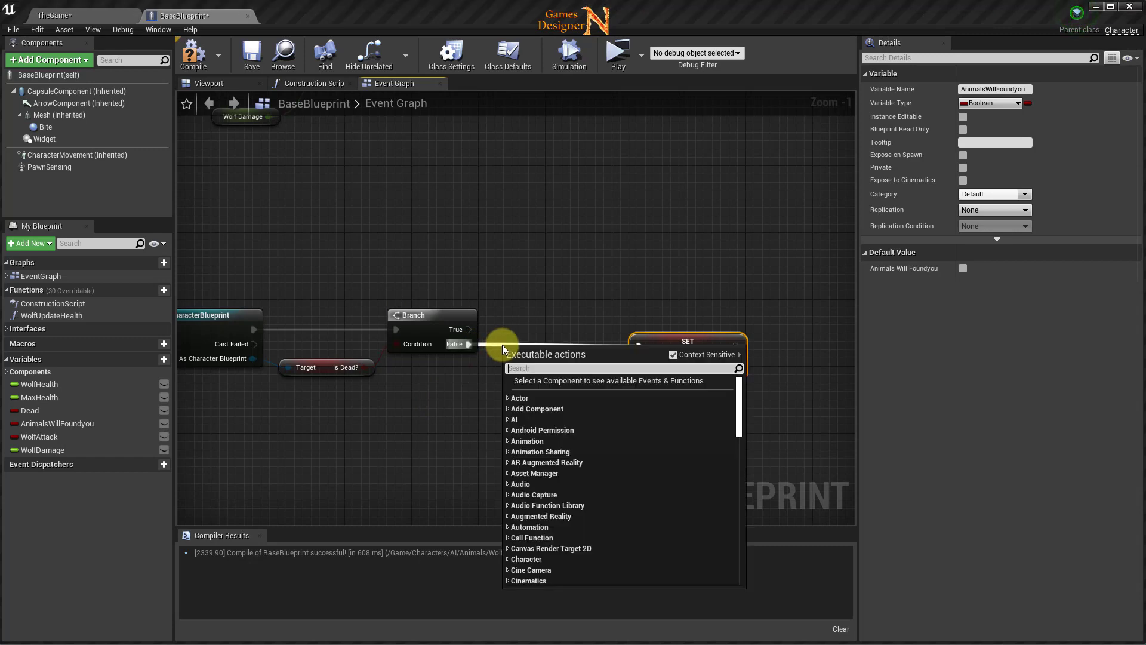
type("do once")
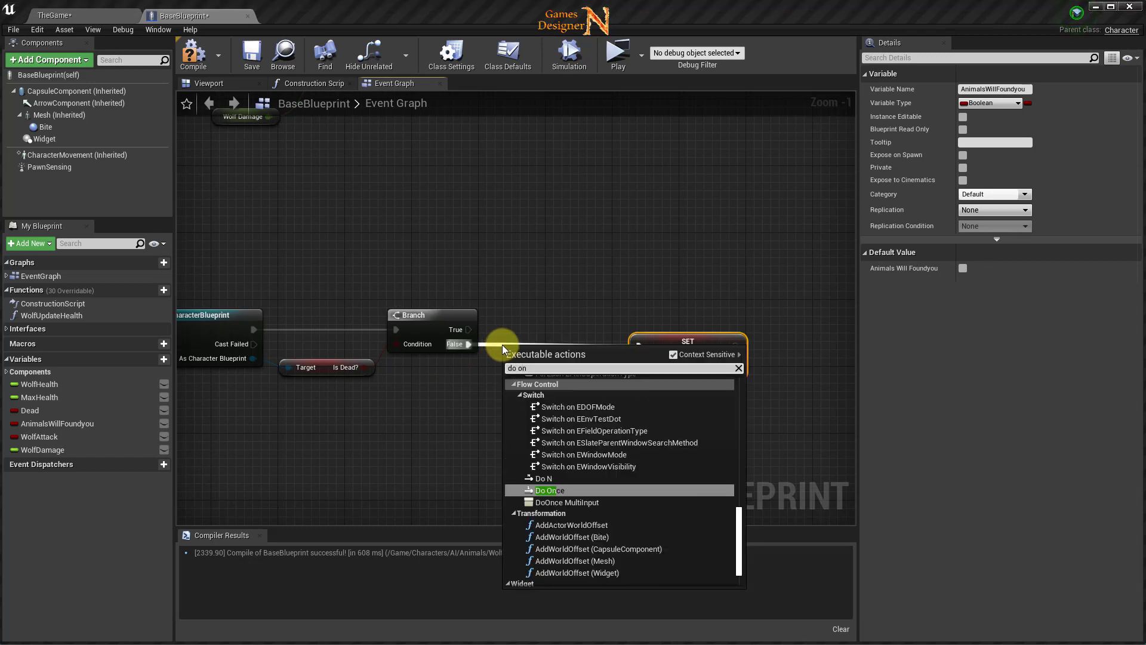
left_click(560, 404)
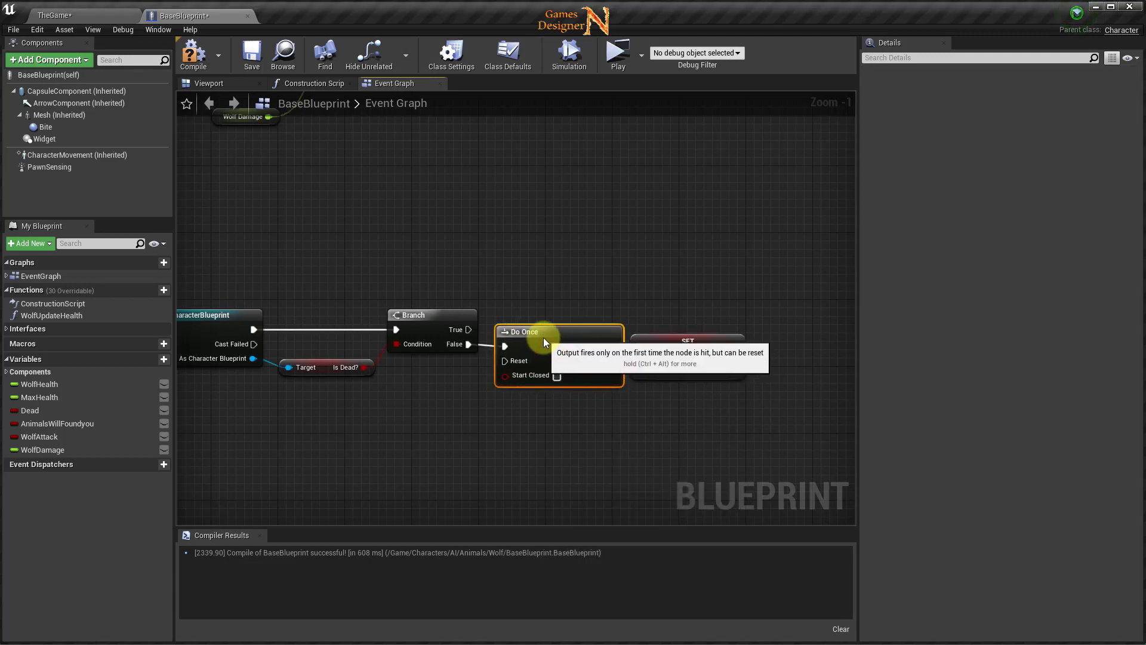
left_click_drag(547, 348, 539, 339)
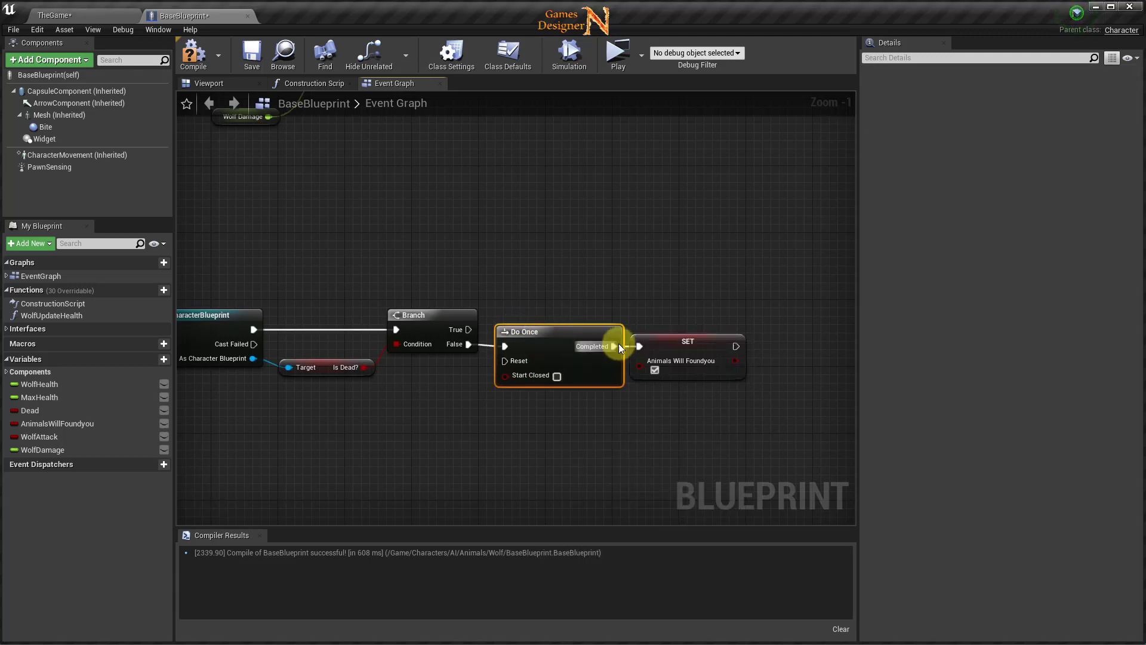
left_click_drag(615, 347, 700, 343)
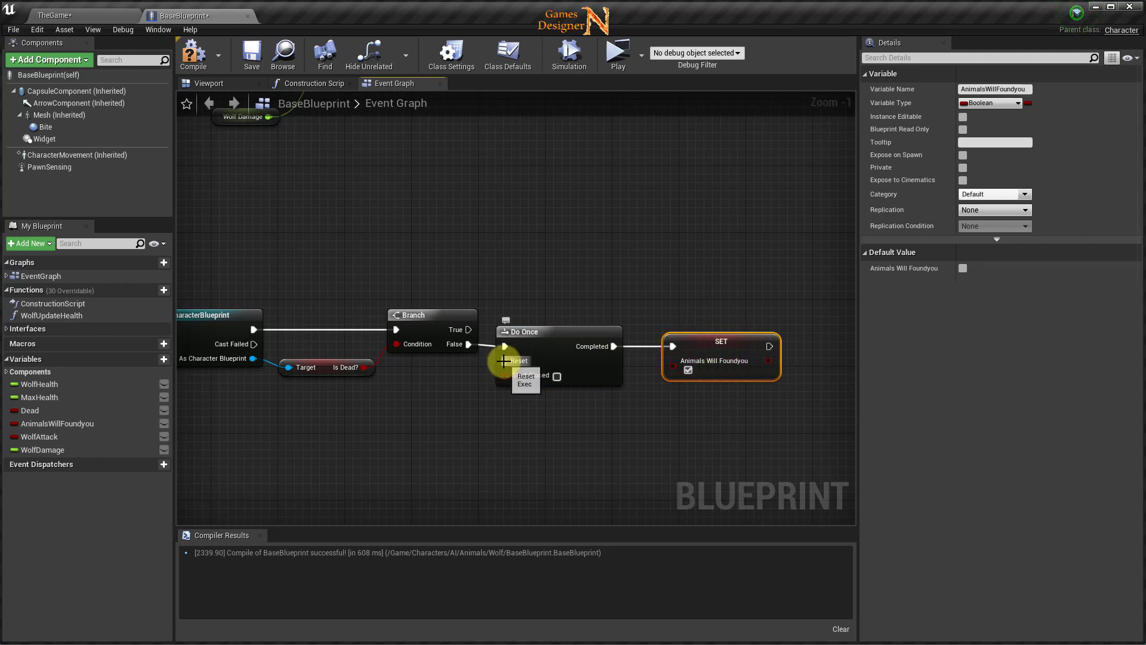
- Add a custom event named Reset wired to the Do Once's Reset input, placed beside it
left_click_drag(504, 361, 471, 406)
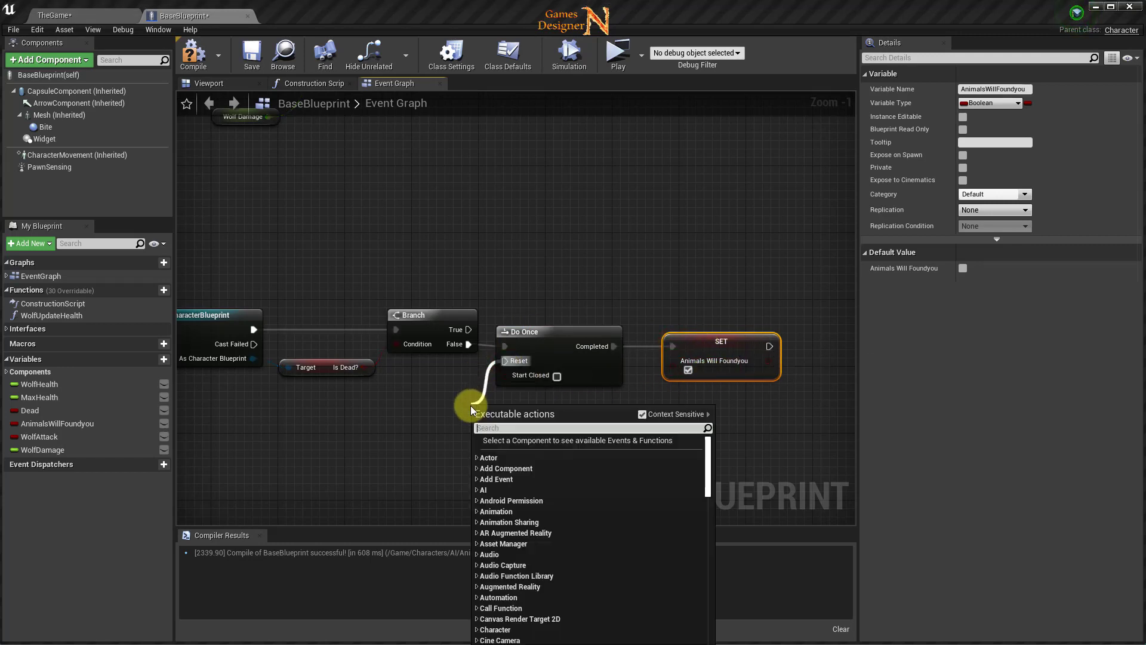
type("cus")
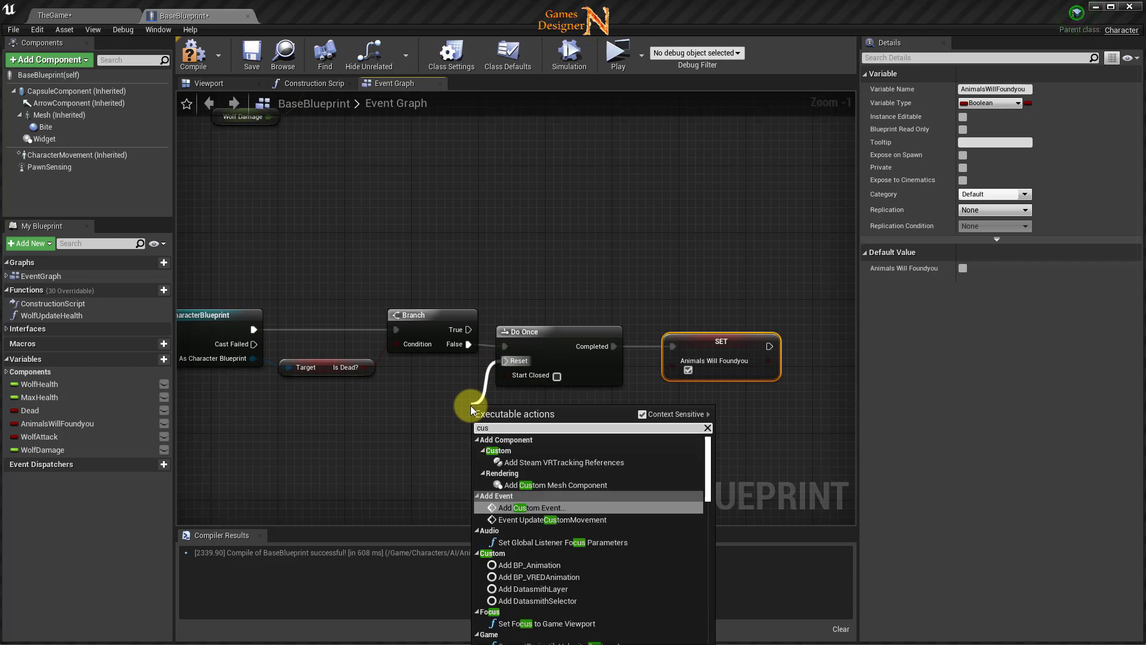
left_click(518, 508)
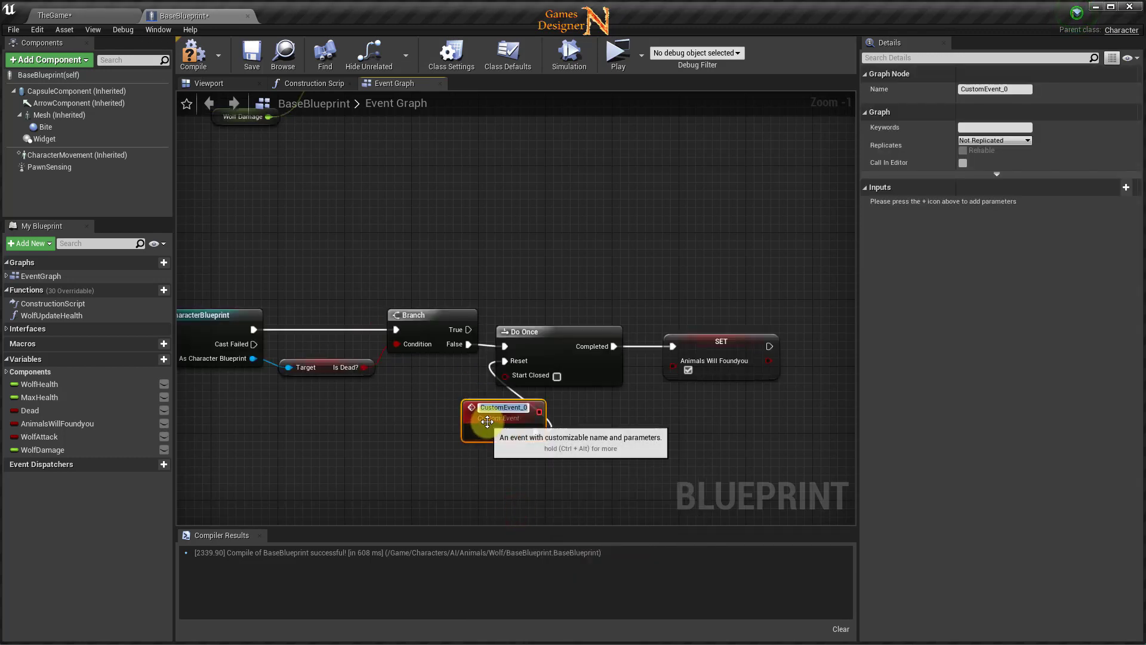
type("Reset")
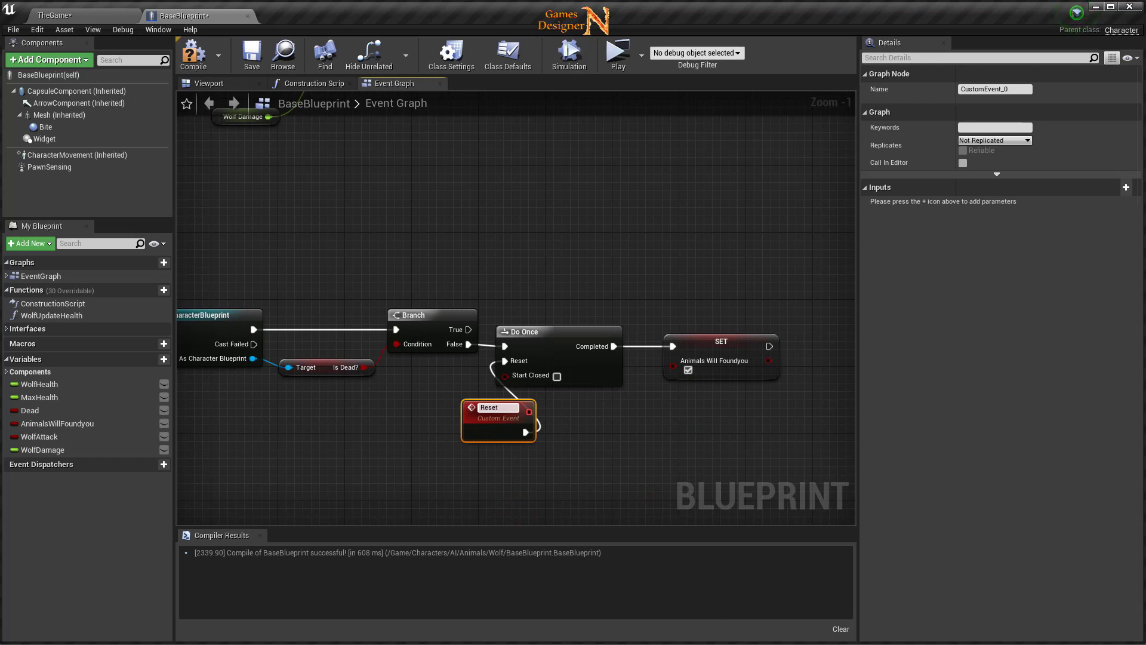
key("Return")
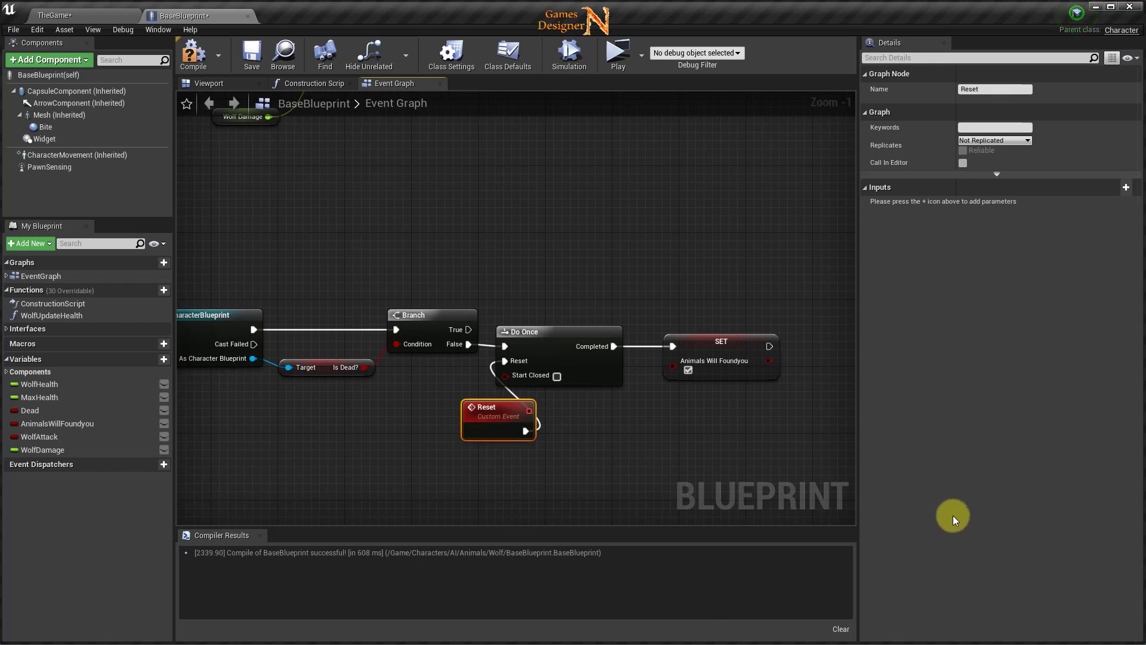
left_click_drag(507, 410, 448, 402)
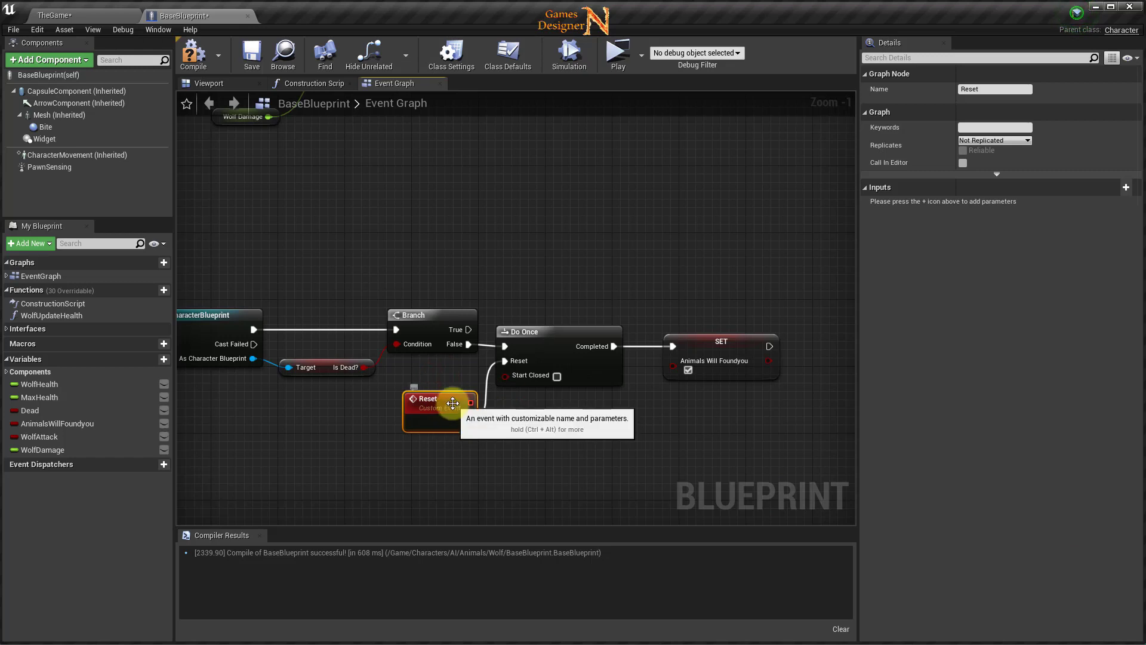
- Find the other Do Once chain and shift the nodes after it right to make room
right_click_drag(333, 448, 743, 457)
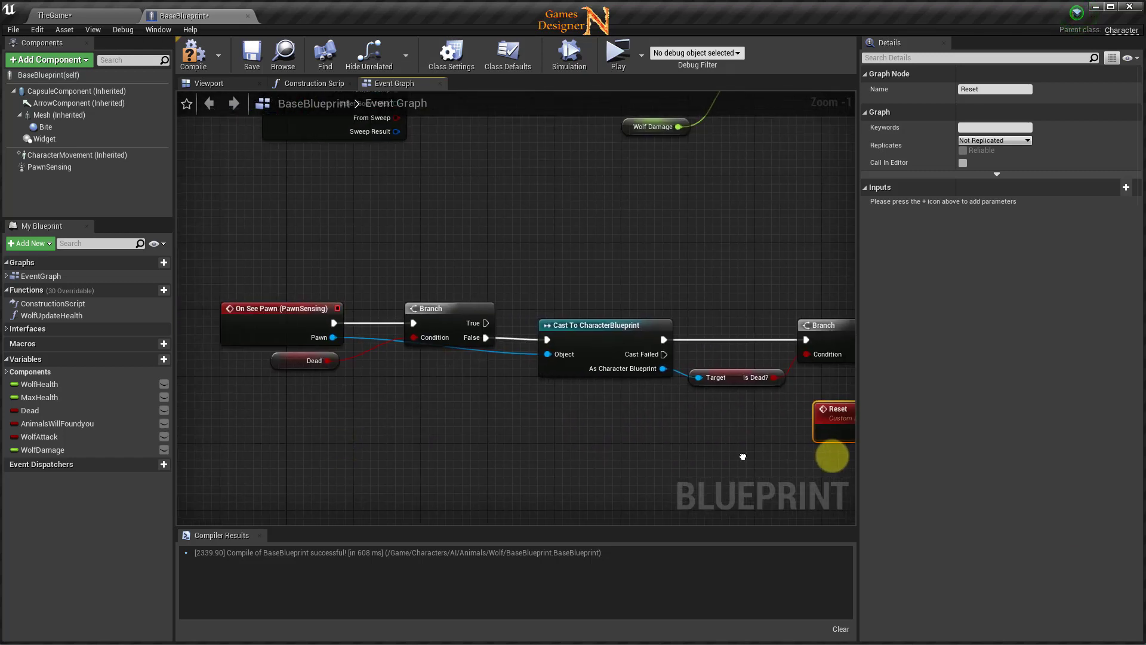
right_click_drag(836, 458, 397, 455)
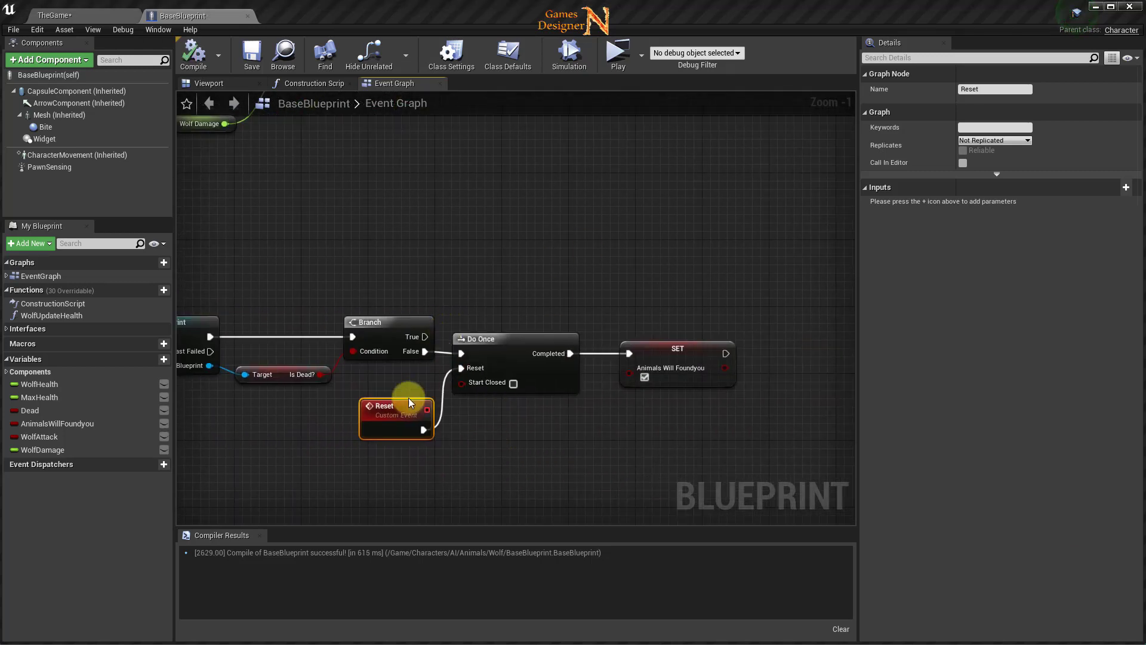
right_click_drag(720, 215, 482, 478)
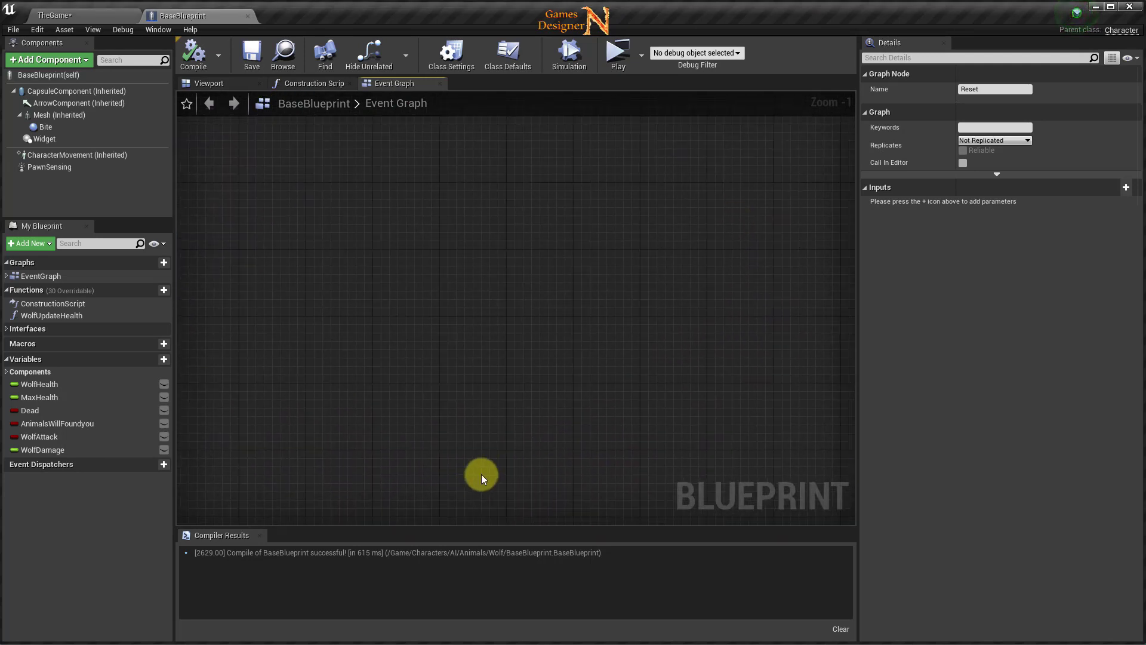
scroll(594, 410, "down", 3)
right_click_drag(662, 373, 506, 530)
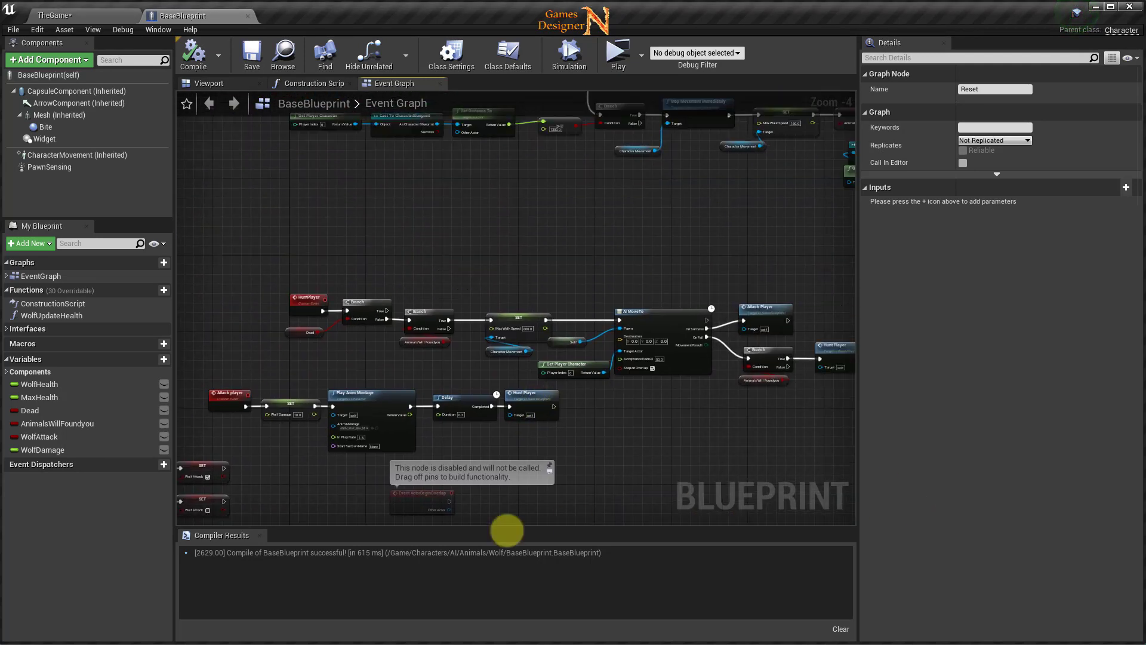
right_click_drag(485, 286, 532, 402)
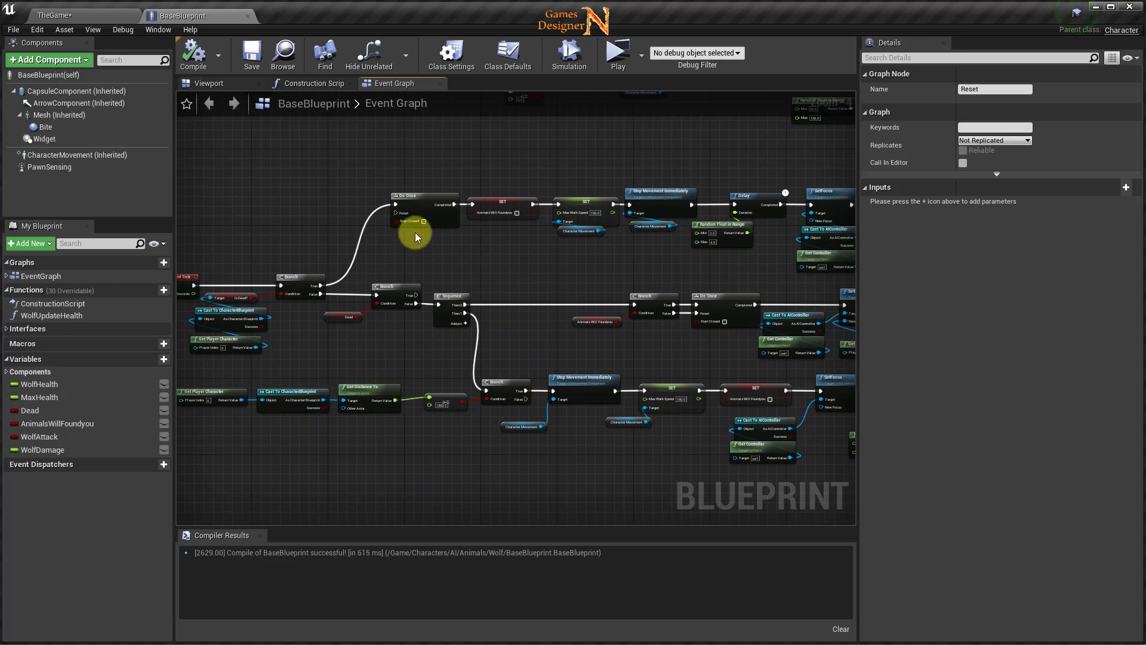
mouse_move(416, 237)
right_mouse_down()
mouse_move(645, 370)
mouse_move(434, 324)
right_mouse_up()
left_click_drag(286, 228, 693, 301)
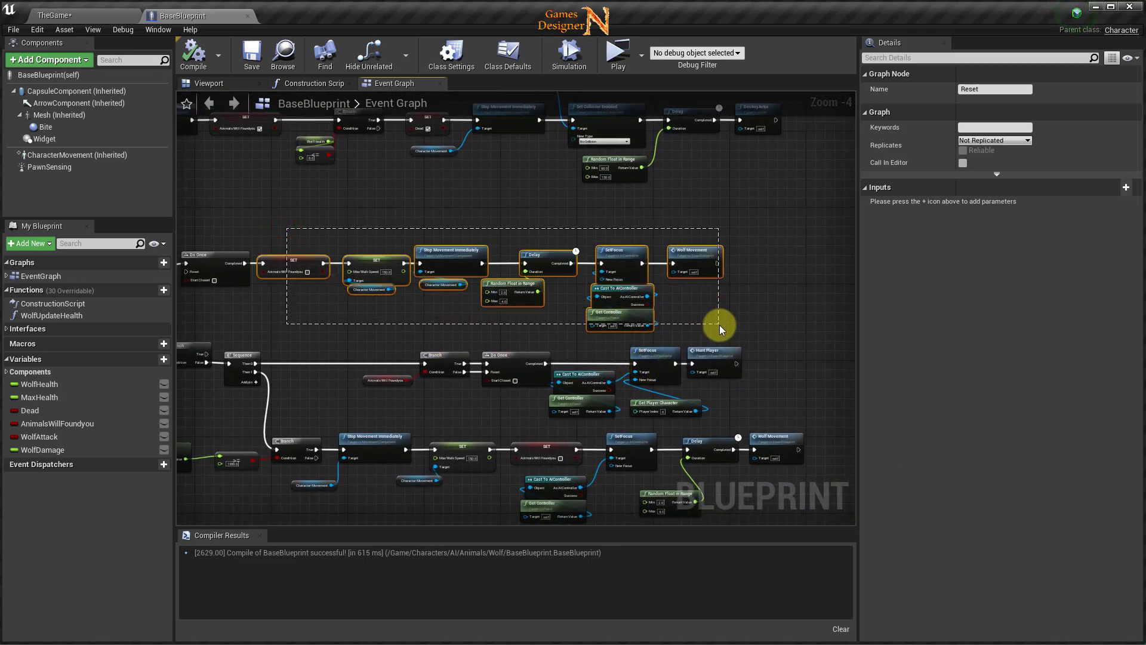
left_click_drag(453, 252, 520, 254)
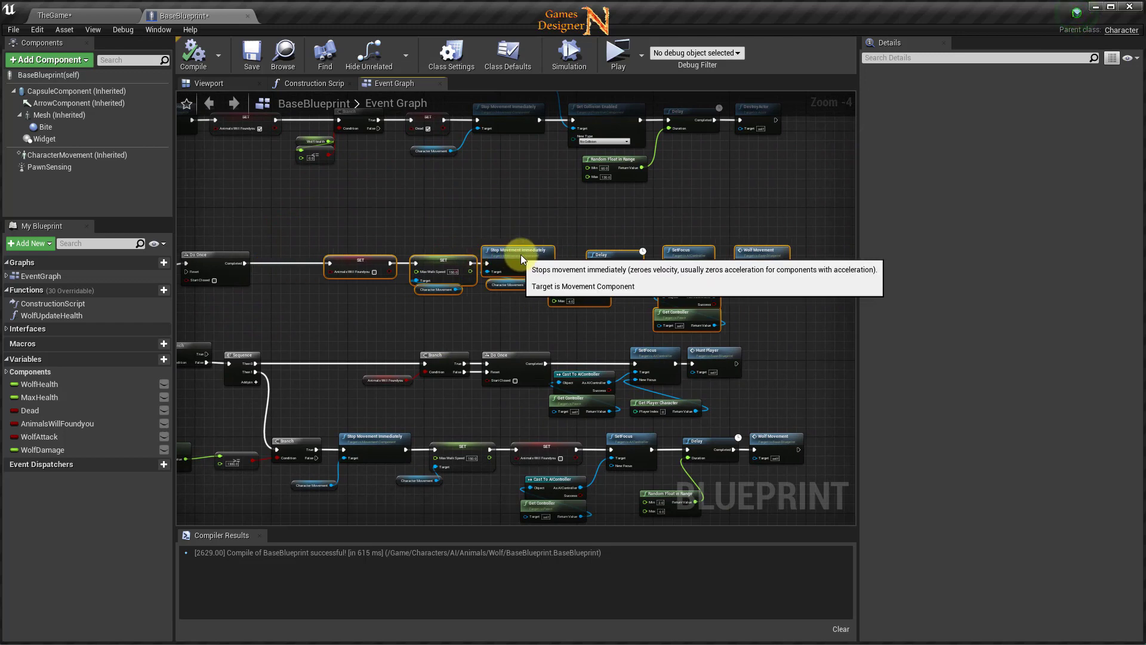
- Add a Reset call between that Do Once's Completed output and the Animals Will Foundyou setter
scroll(295, 291, "up", 4)
right_click_drag(274, 284, 512, 296)
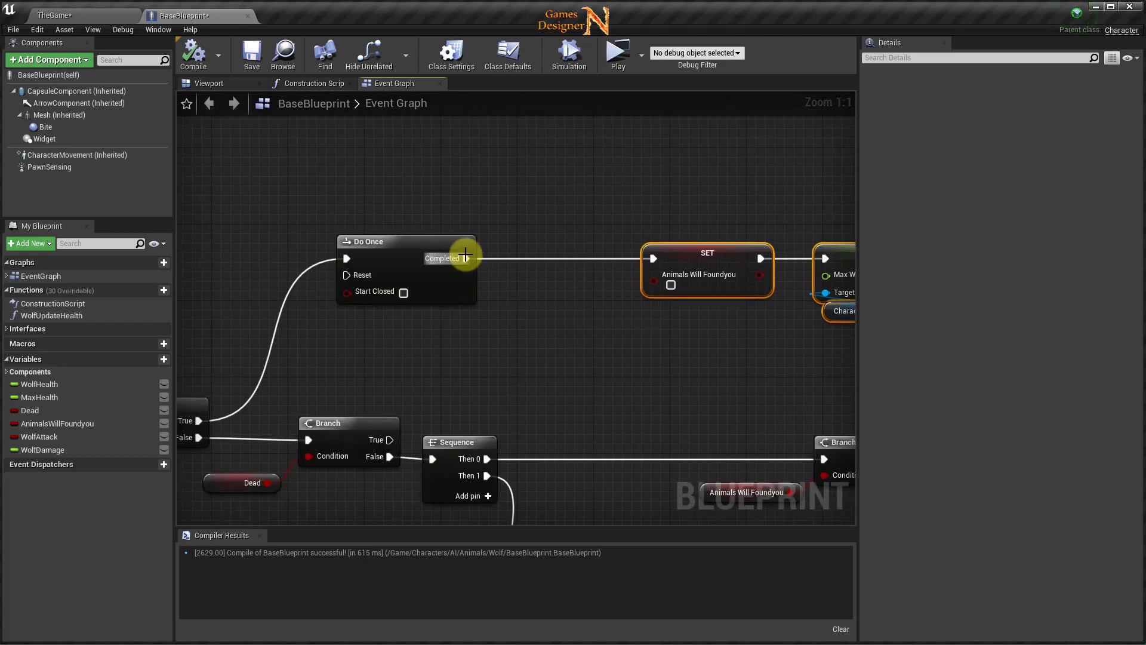
left_click_drag(465, 257, 502, 259)
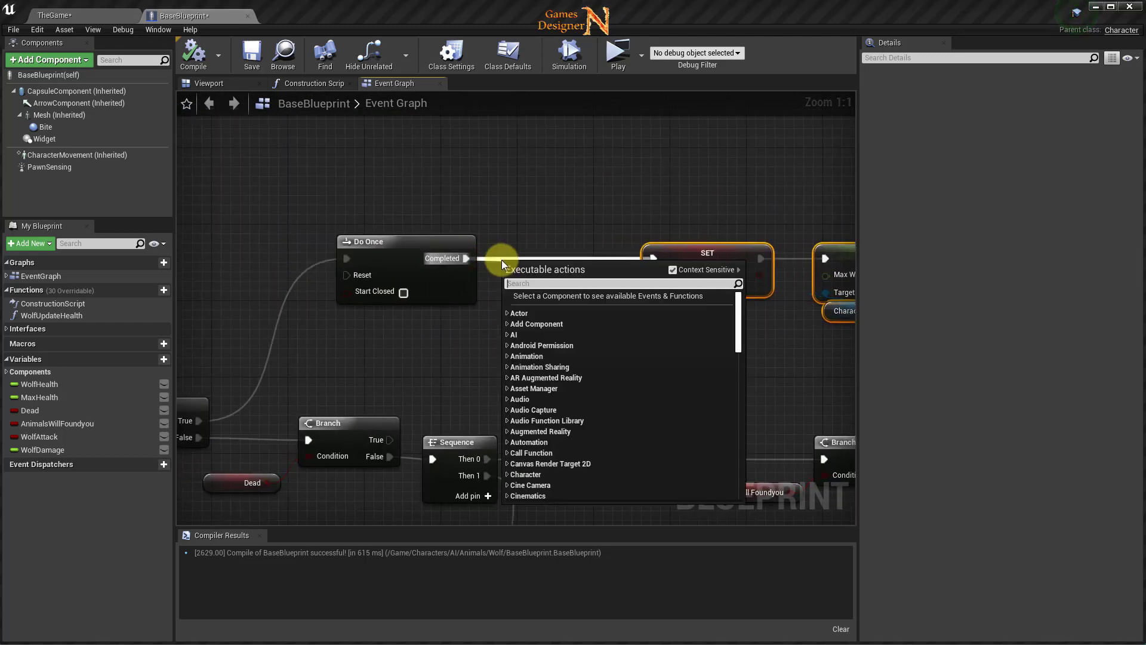
type("reset")
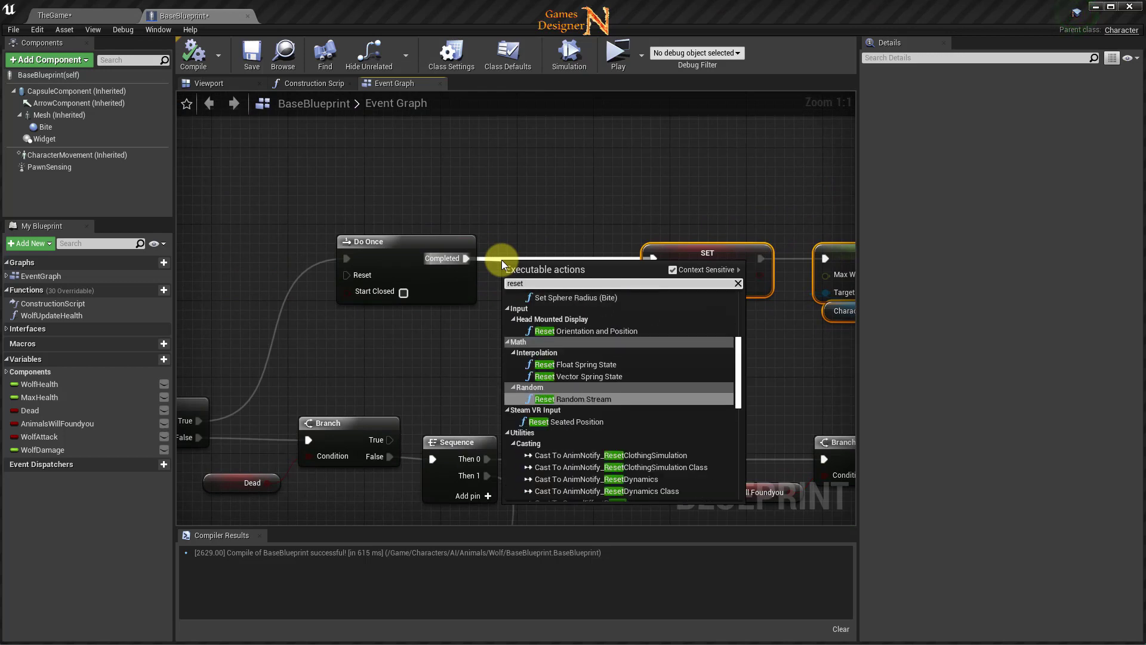
left_click_drag(739, 369, 663, 322)
left_click(544, 356)
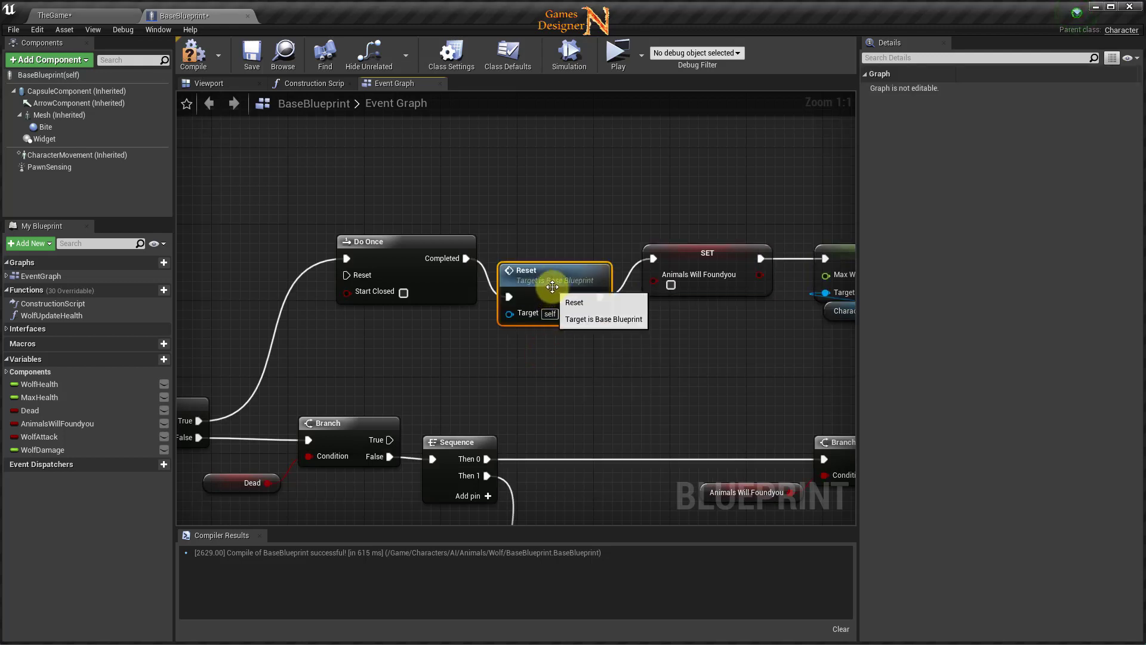
left_click_drag(555, 287, 557, 243)
- Delete the SET Animals Will Foundyou node and connect the walk speed SET directly to SetFocus
right_click_drag(625, 350, 489, 103)
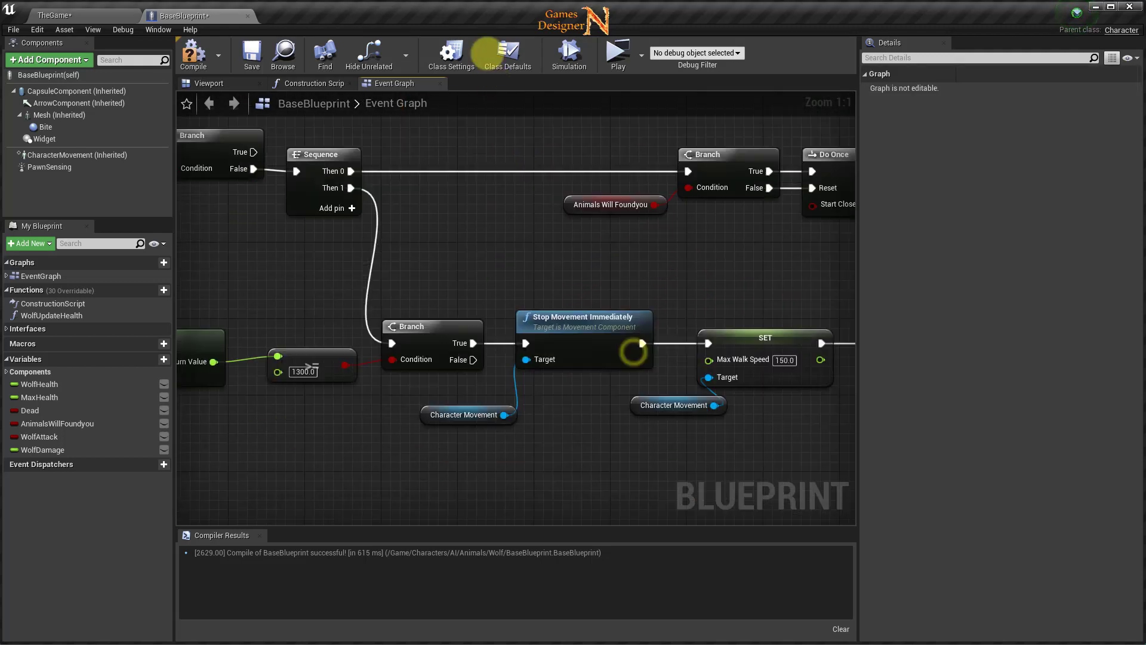
mouse_move(593, 386)
right_mouse_down()
mouse_move(536, 401)
mouse_move(530, 392)
mouse_move(392, 403)
right_mouse_up()
scroll(452, 391, "down", 3)
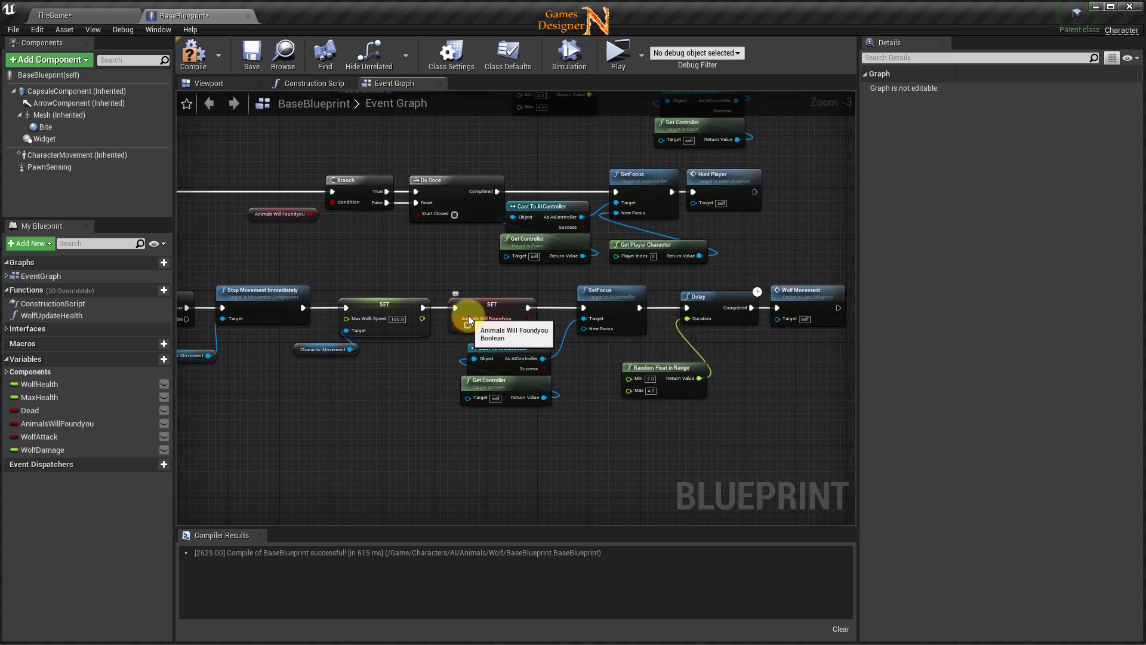
key("Delete")
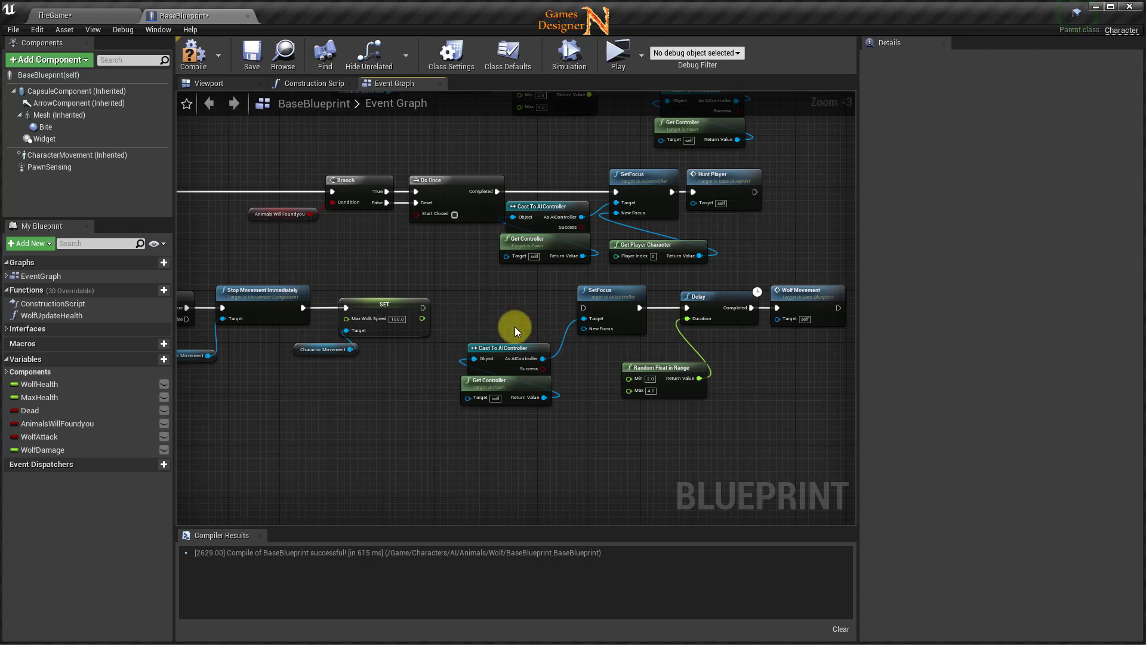
left_click_drag(421, 308, 583, 308)
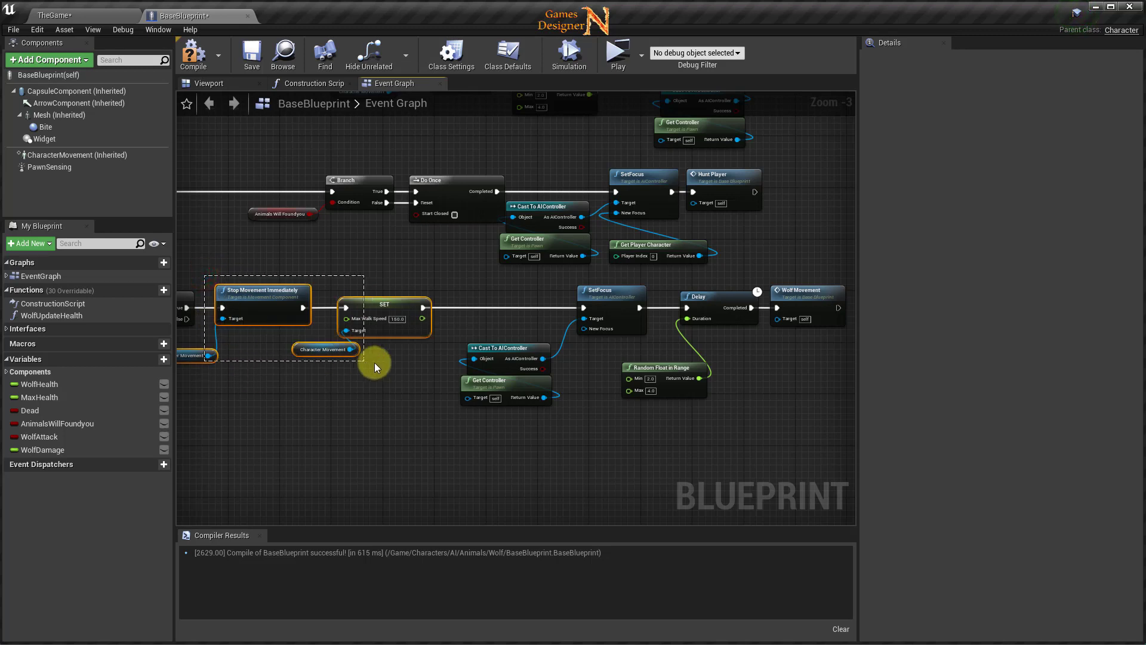
left_click_drag(353, 306, 449, 306)
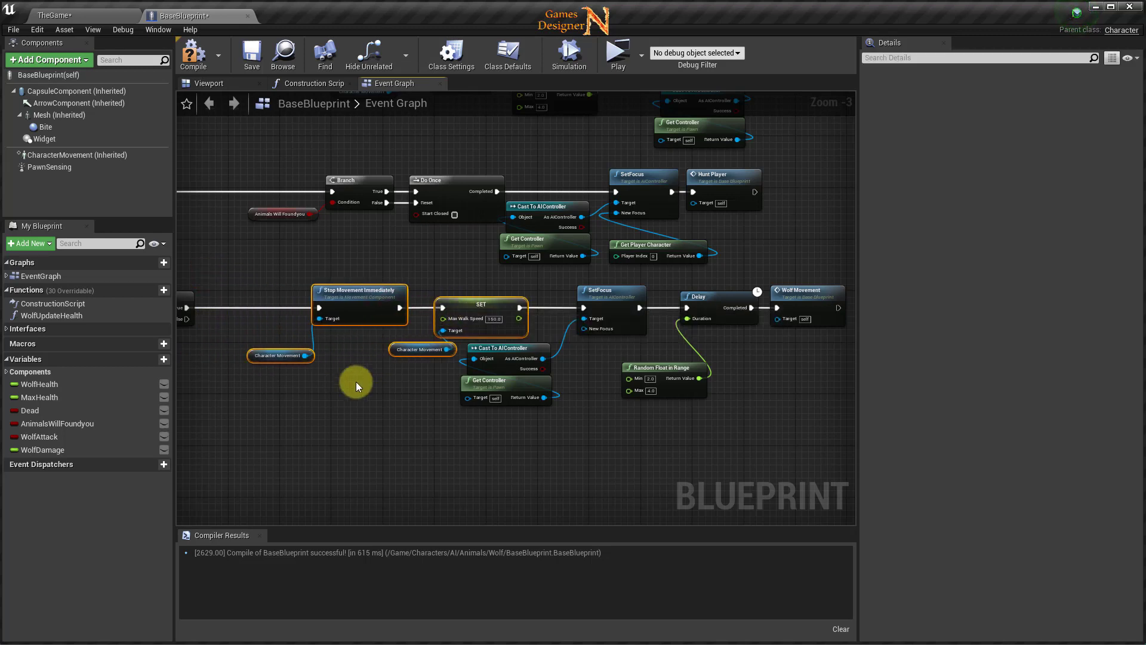
- Add a Reset call on the distance Branch's True output, ahead of Stop Movement Immediately
right_click_drag(356, 381, 563, 389)
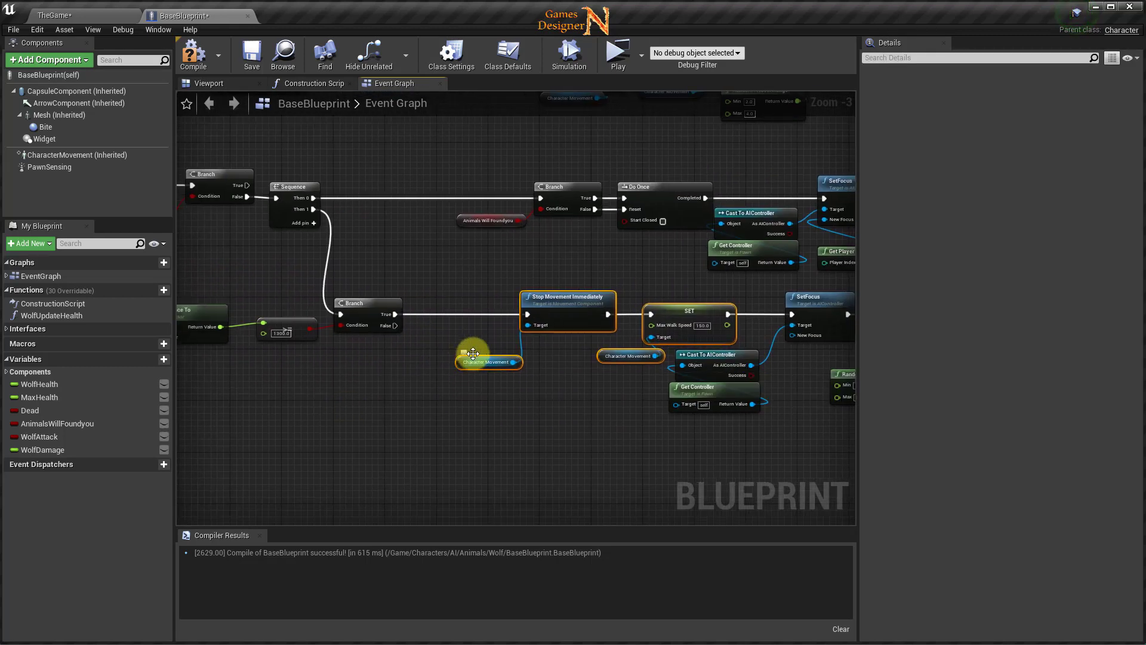
scroll(474, 342, "up", 3)
mouse_move(357, 300)
left_mouse_down()
mouse_move(407, 302)
mouse_move(397, 302)
left_mouse_up()
type("r")
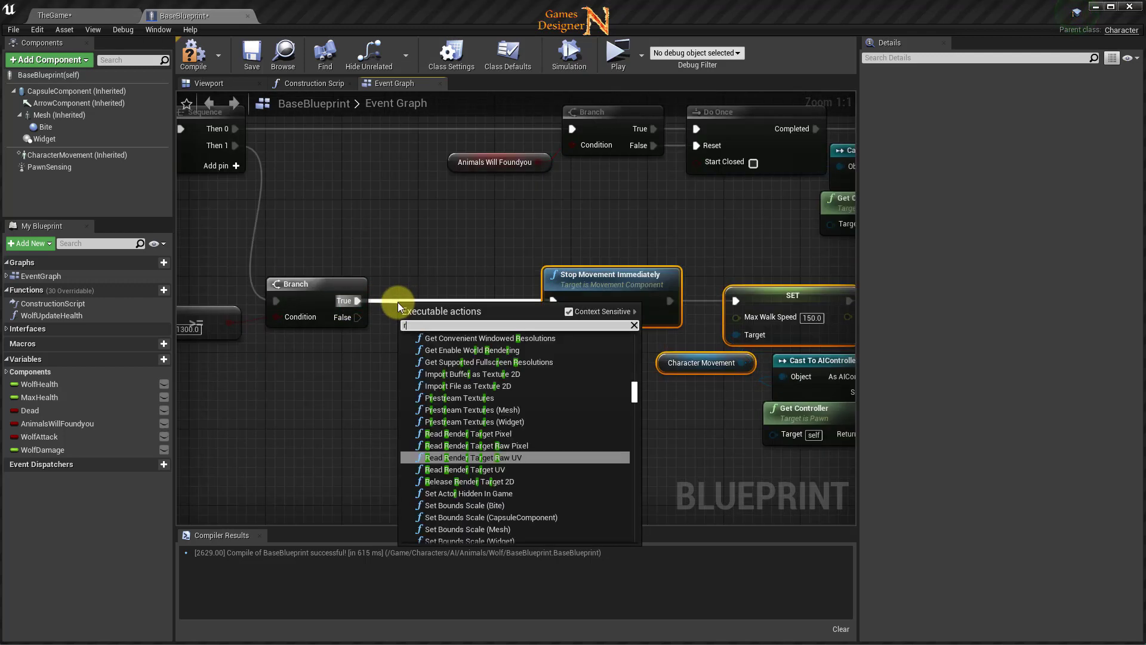
type("eset")
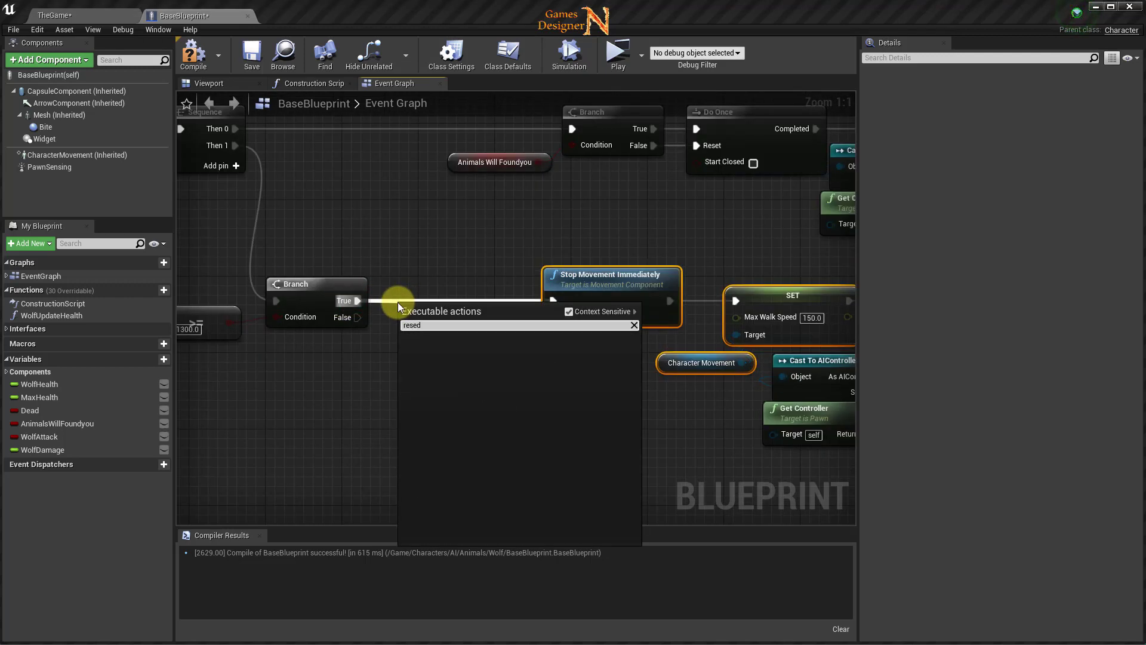
scroll(484, 387, "up", 3)
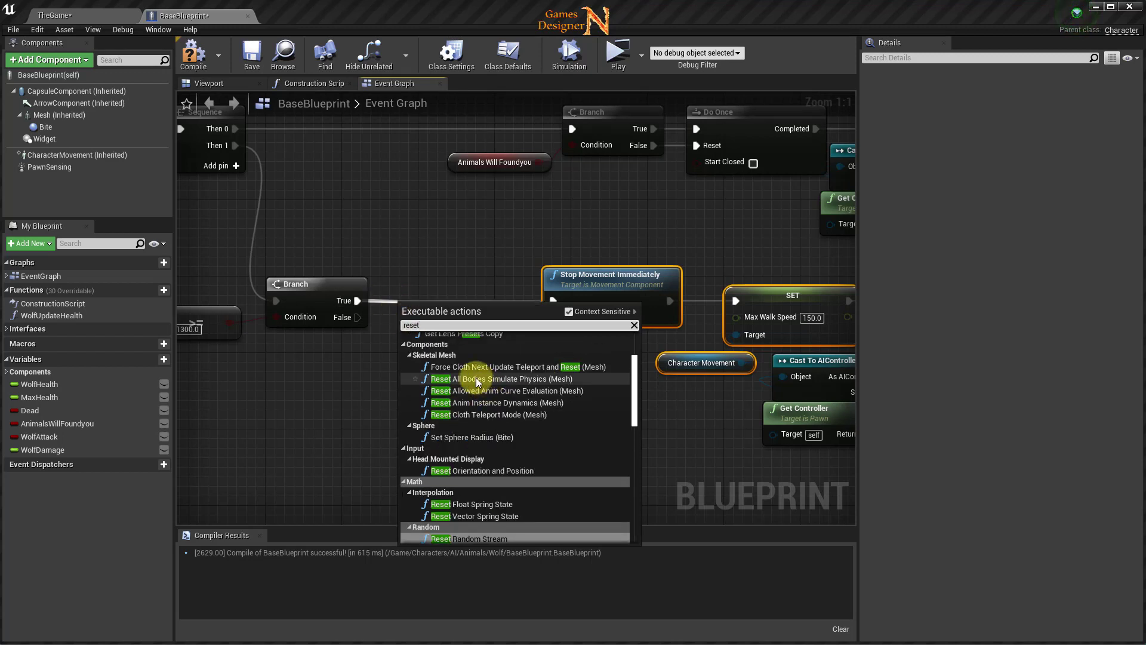
scroll(457, 360, "up", 2)
left_click(436, 387)
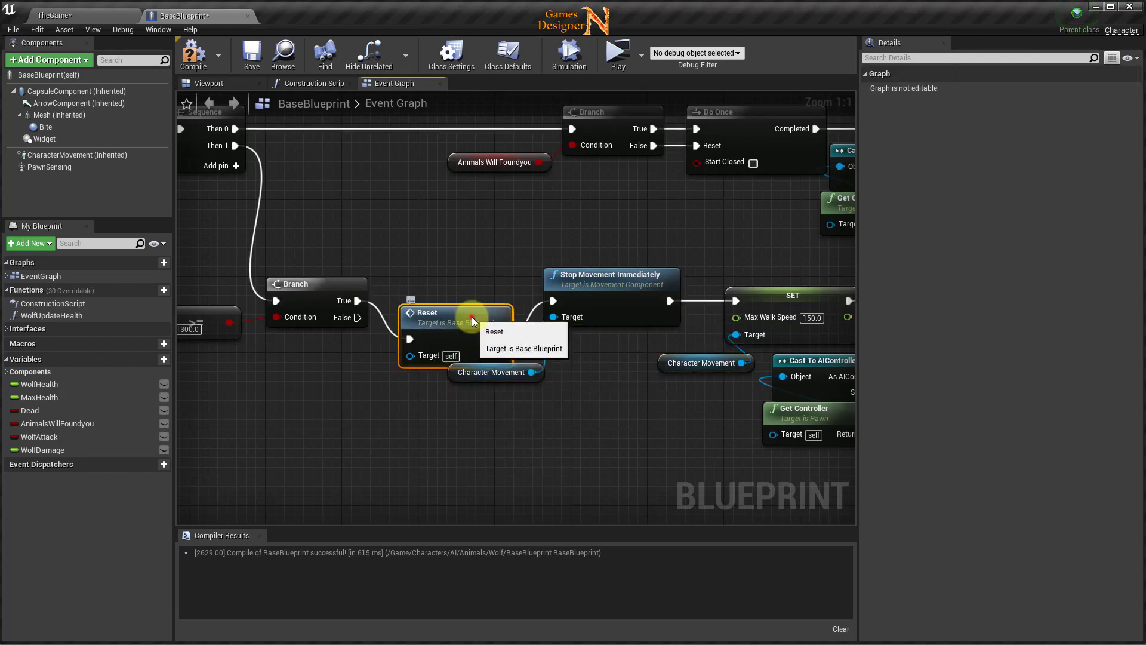
left_click_drag(471, 317, 481, 279)
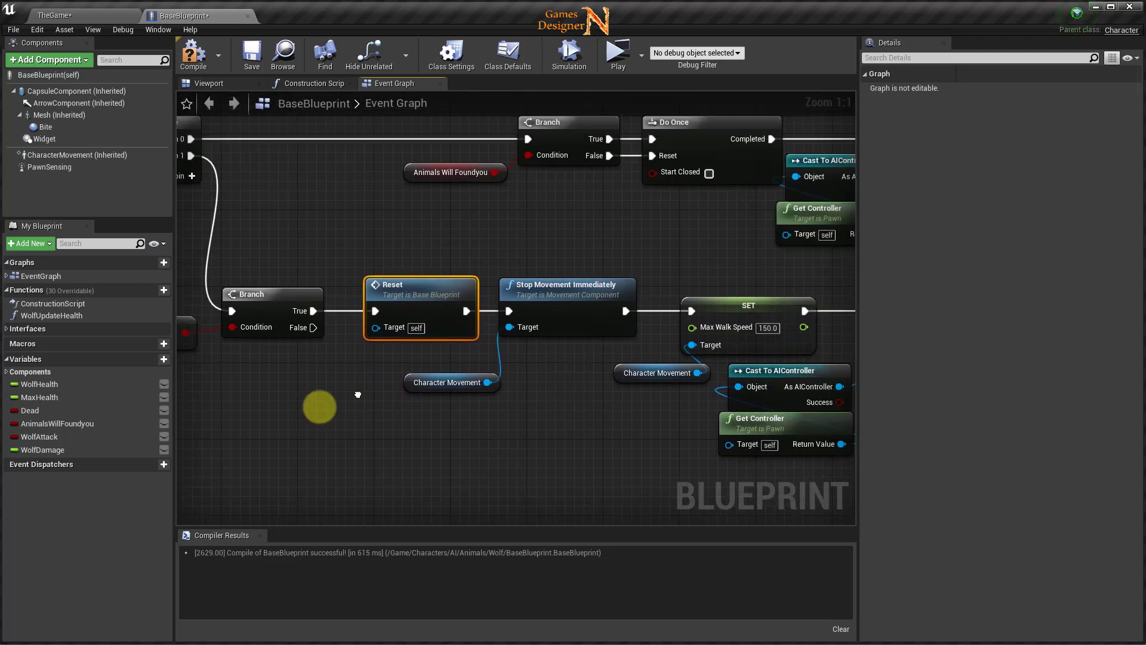
scroll(317, 404, "down", 2)
left_click_drag(510, 363, 840, 403)
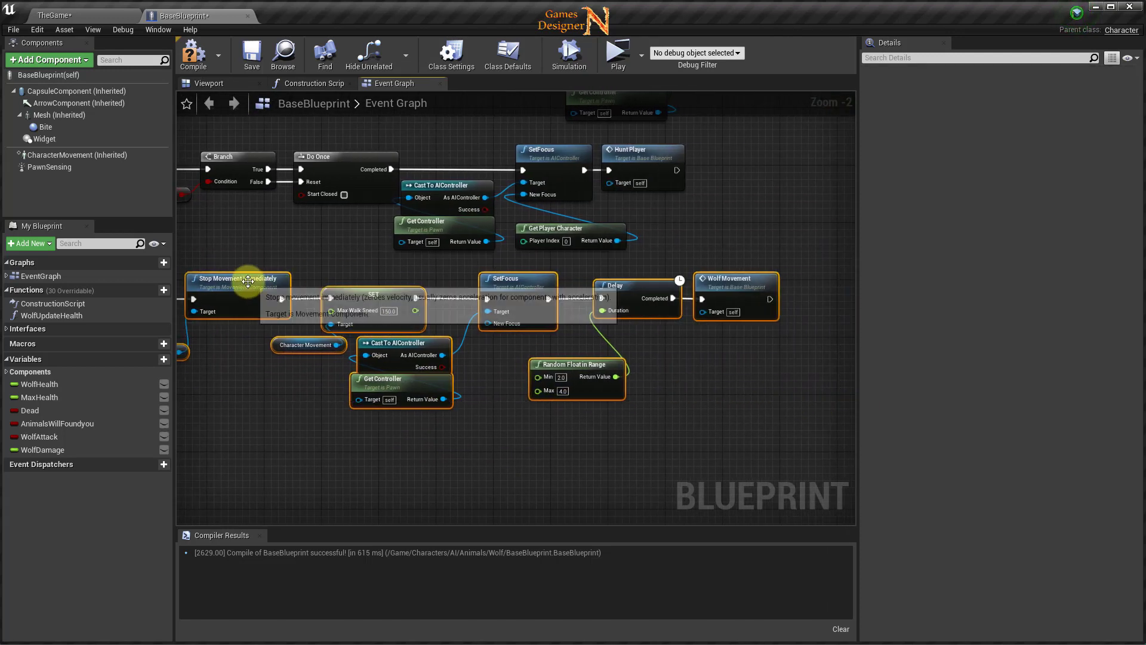
- Insert a SET AnimalsWillFoundyou (false) node right after the Branch's True output
left_click_drag(248, 282, 356, 284)
right_click_drag(297, 409, 711, 421)
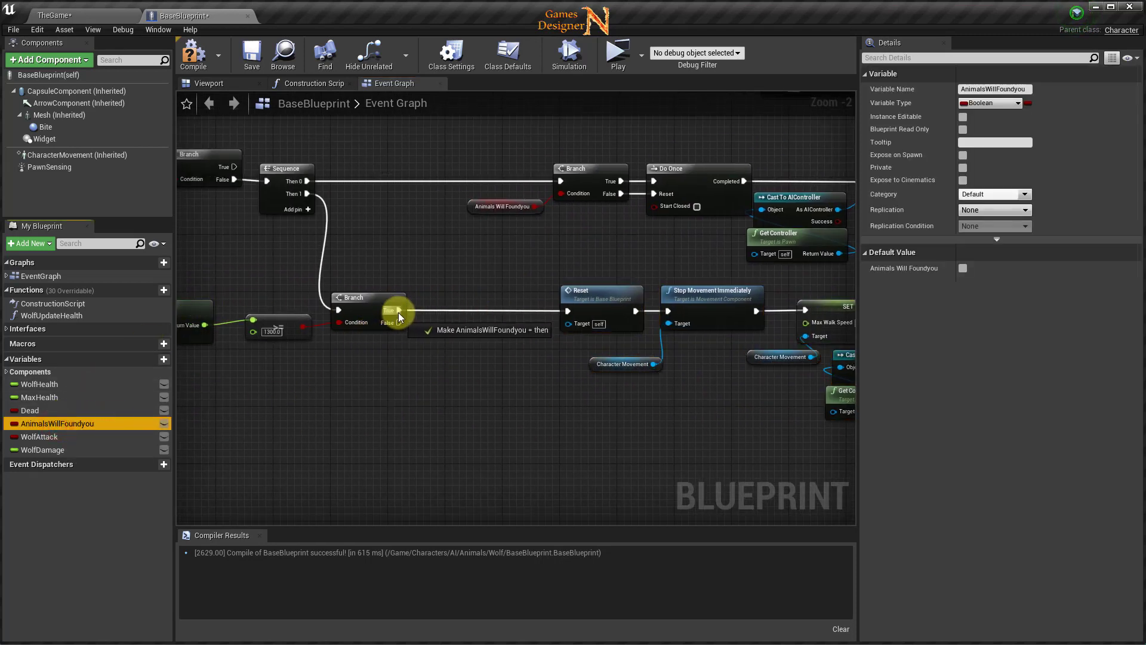
left_click_drag(57, 425, 485, 309, "alt")
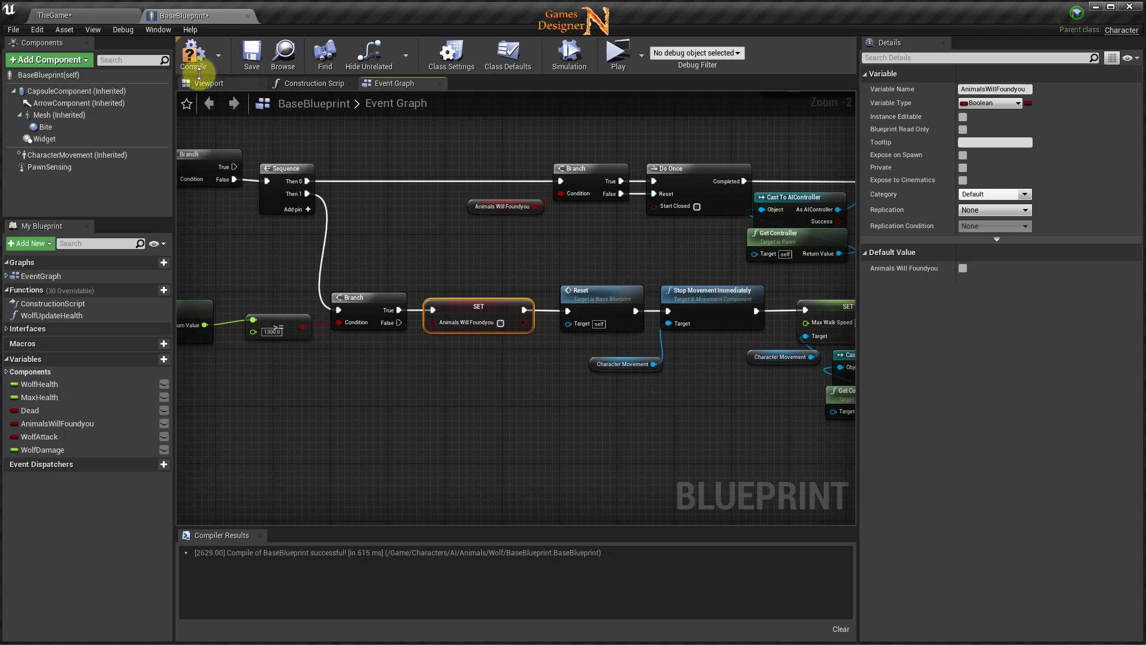
- Compile the BaseBlueprint
left_click(193, 54)
left_click(252, 54)
scroll(546, 333, "down", 1)
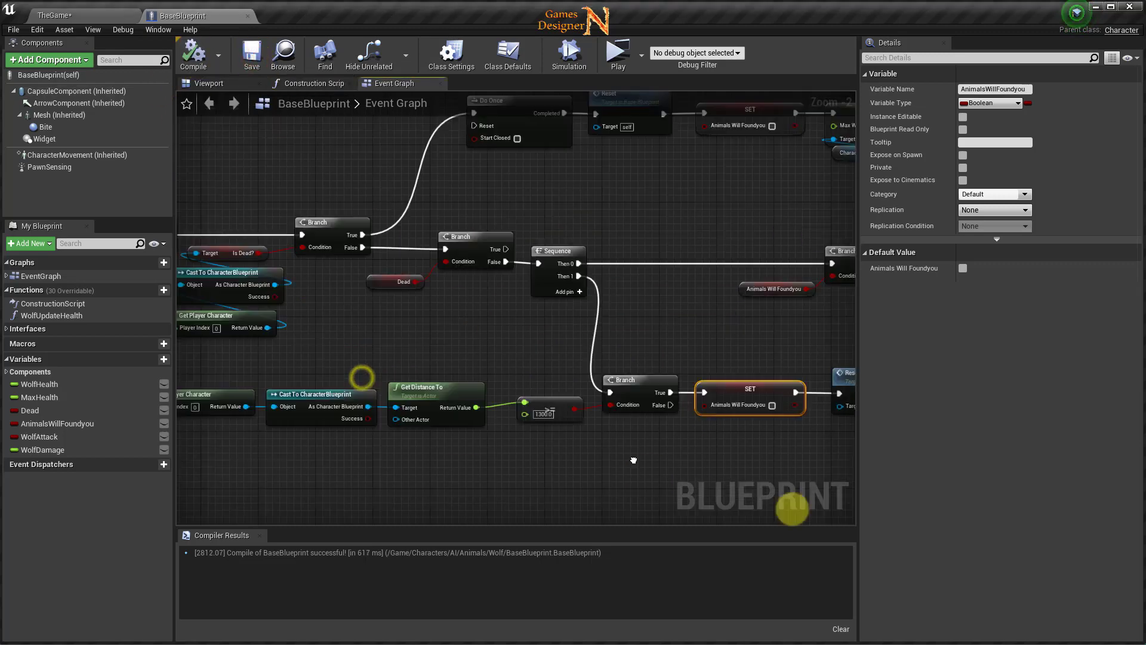
right_click_drag(546, 332, 557, 332)
- Locate the AI MoveTo and Hunt Player nodes and move Hunt Player to the right
scroll(557, 333, "down", 2)
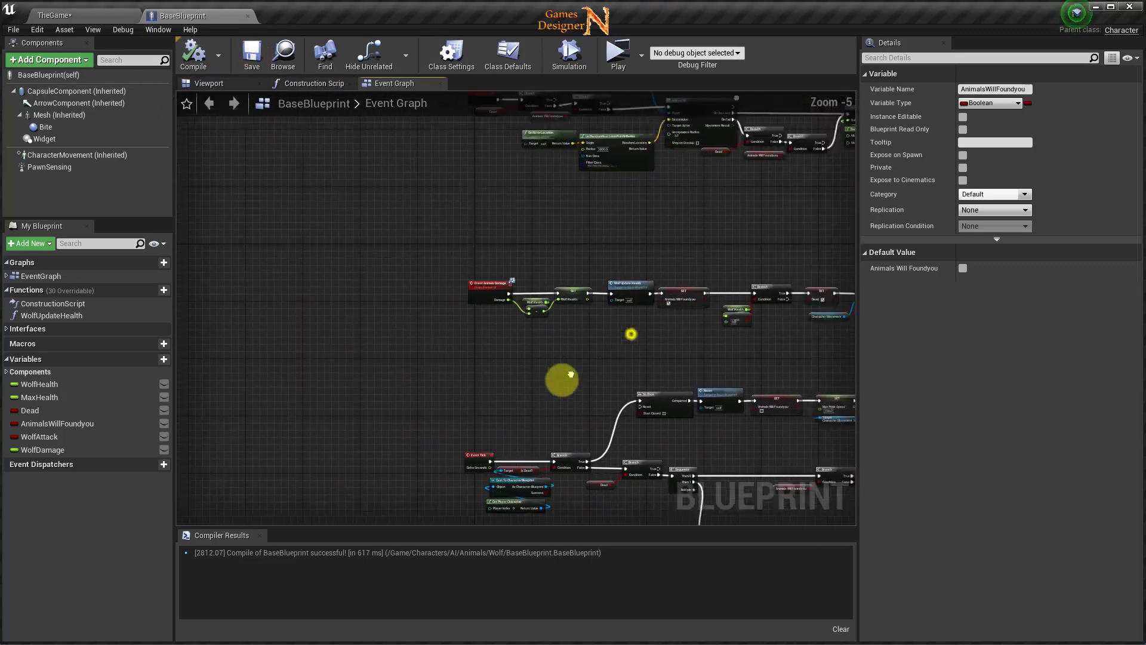
mouse_move(563, 379)
right_mouse_down()
mouse_move(359, 469)
mouse_move(665, 248)
right_mouse_up()
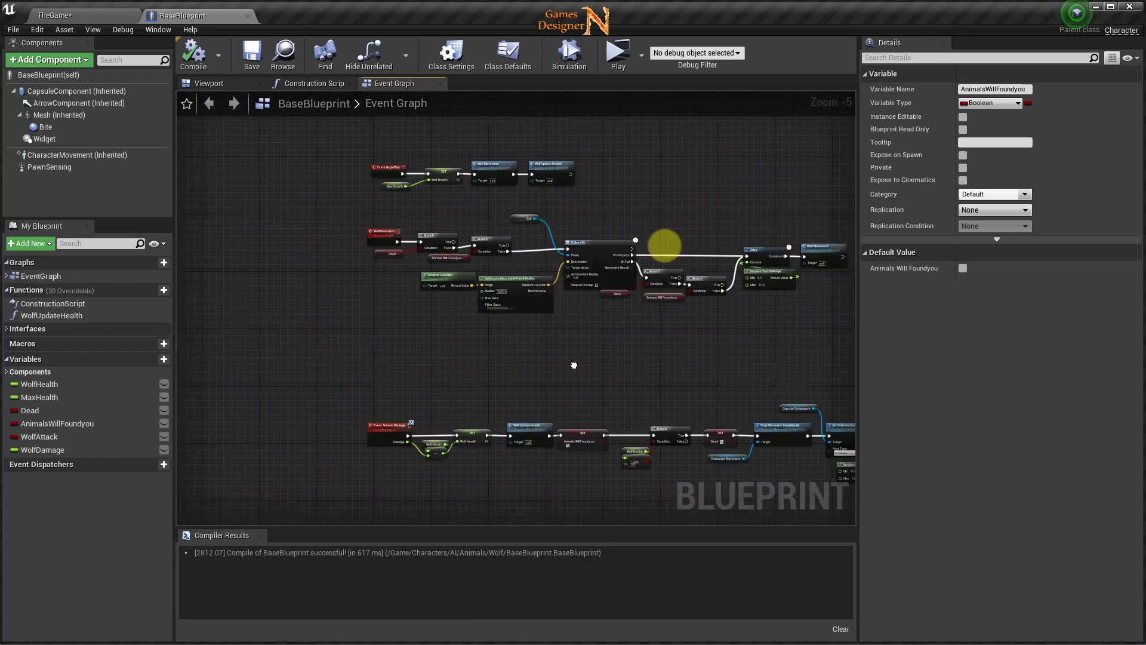
right_click_drag(536, 381, 617, 336)
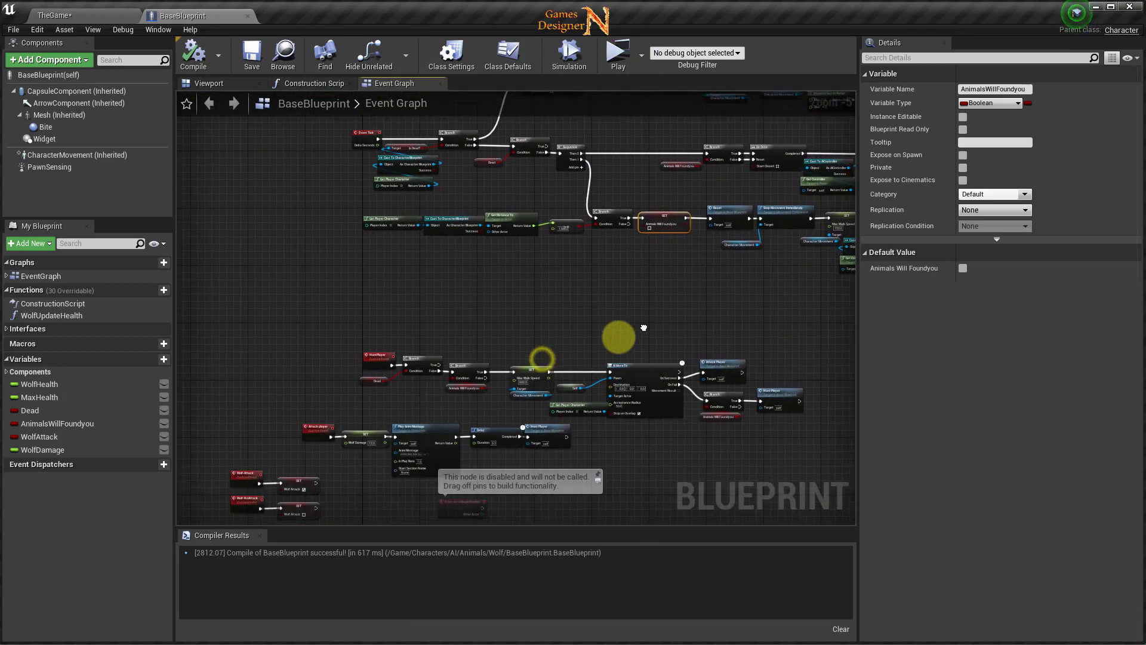
scroll(481, 377, "up", 3)
right_click_drag(498, 440, 51, 404)
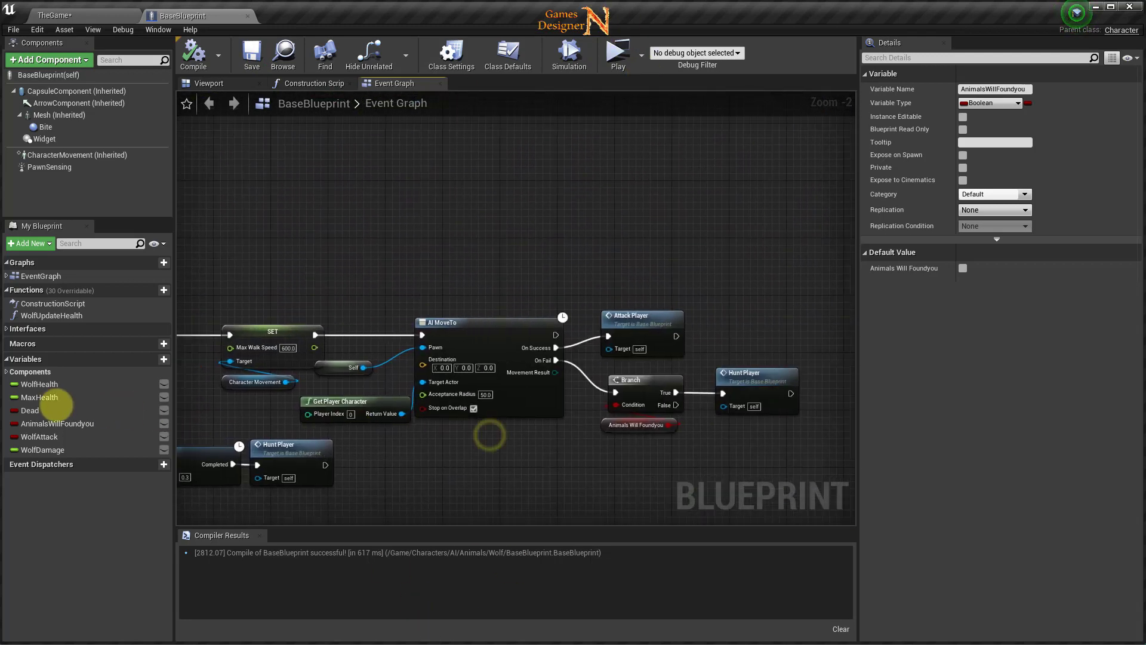
right_click_drag(593, 478, 423, 466)
left_click_drag(530, 364, 607, 364)
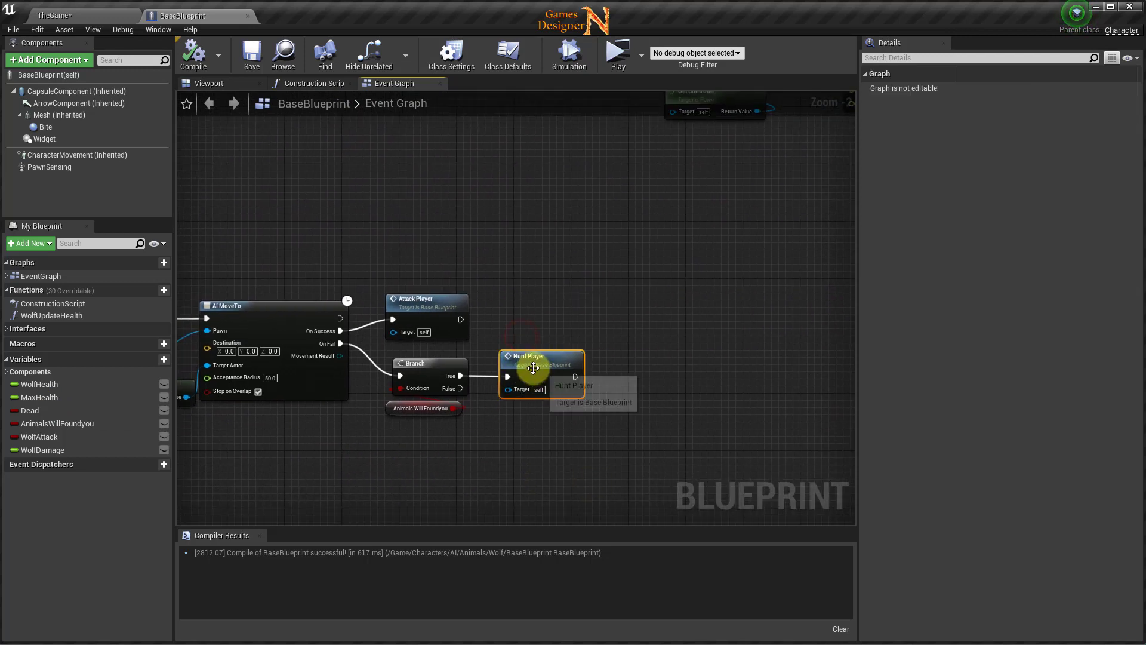
scroll(479, 394, "up", 2)
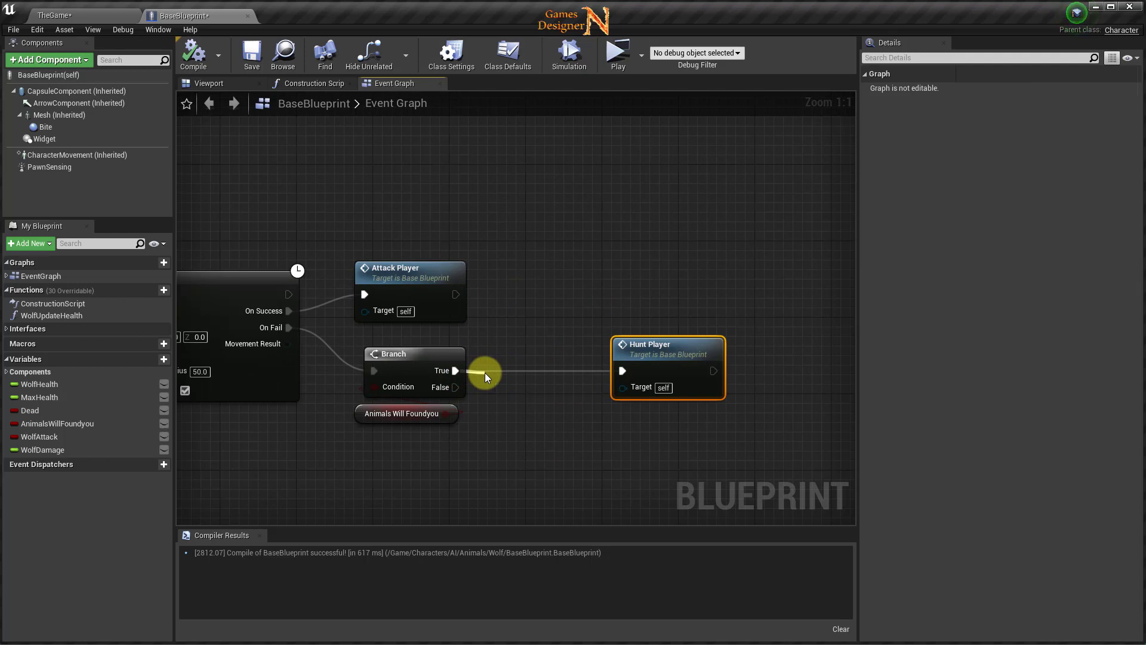
- Add a Delay of 0.1 seconds from Branch True, with Completed wired to Hunt Player
left_click_drag(482, 370, 484, 372)
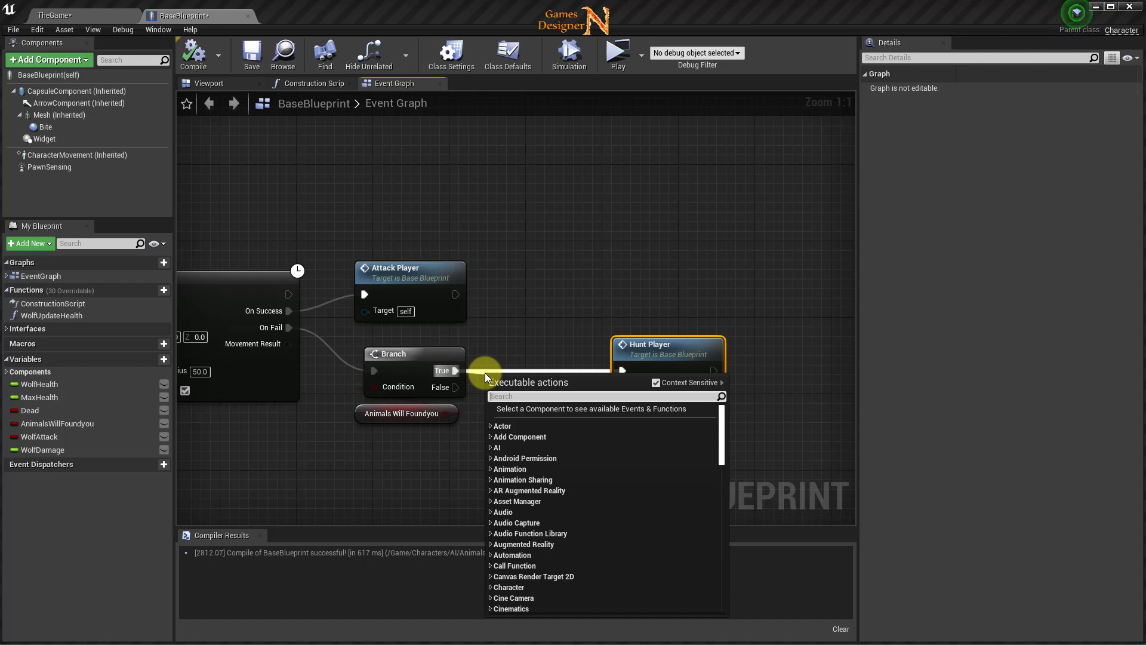
type("delay")
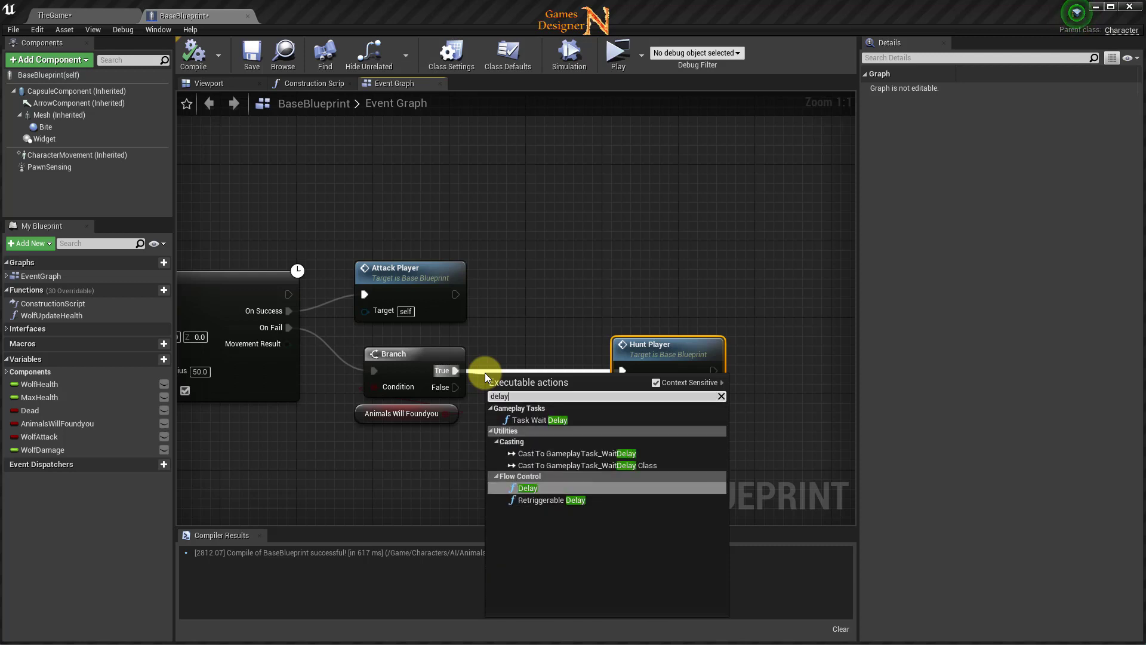
left_click(536, 488)
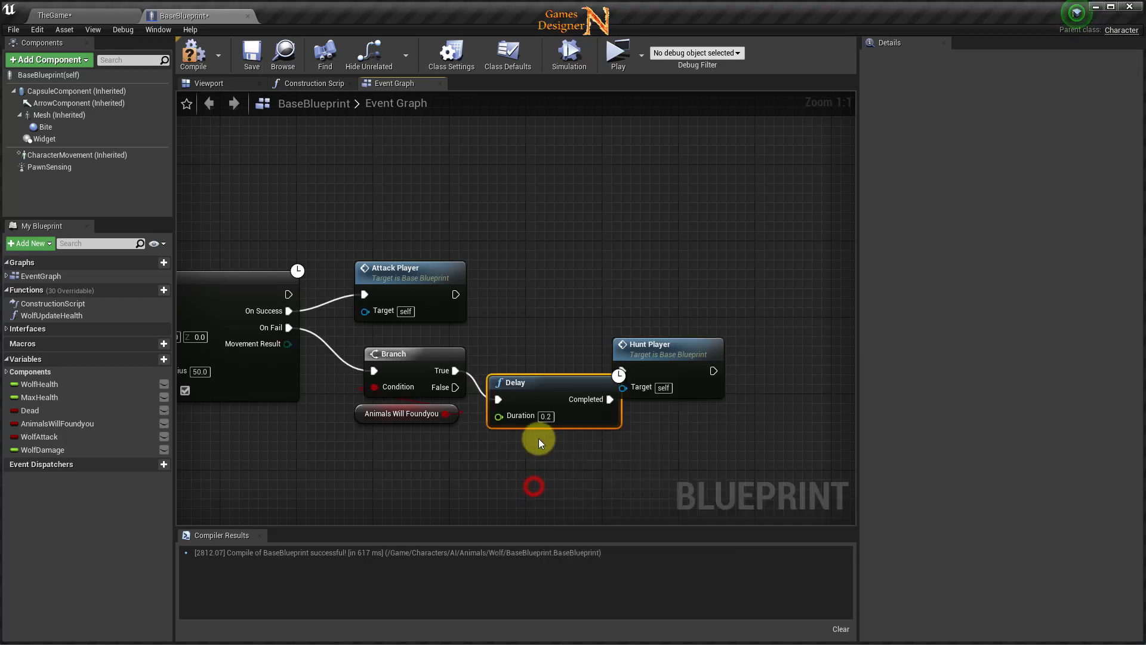
left_click_drag(540, 382, 530, 353)
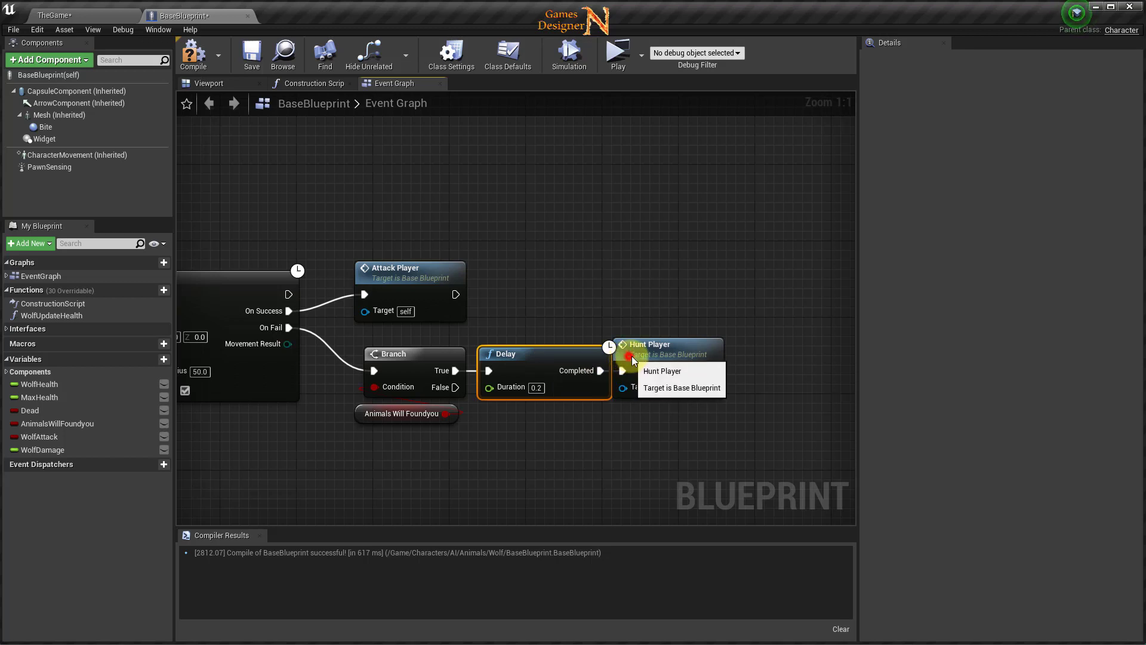
left_click_drag(651, 345, 669, 345)
left_click(536, 388)
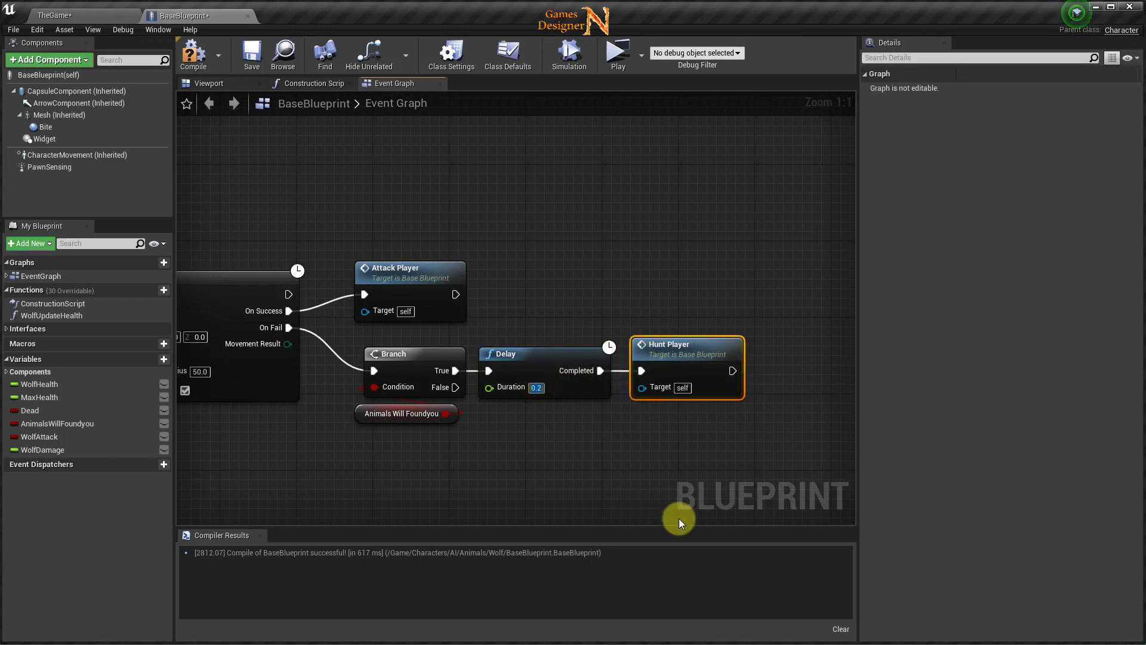
key("BackSpace")
type("1")
mouse_move(678, 518)
right_mouse_down()
mouse_move(504, 342)
mouse_move(605, 327)
mouse_move(652, 361)
mouse_move(458, 464)
right_mouse_up()
scroll(511, 358, "down", 4)
- Select the SET, Reset and Stop Movement chain and move it right
scroll(607, 345, "up", 2)
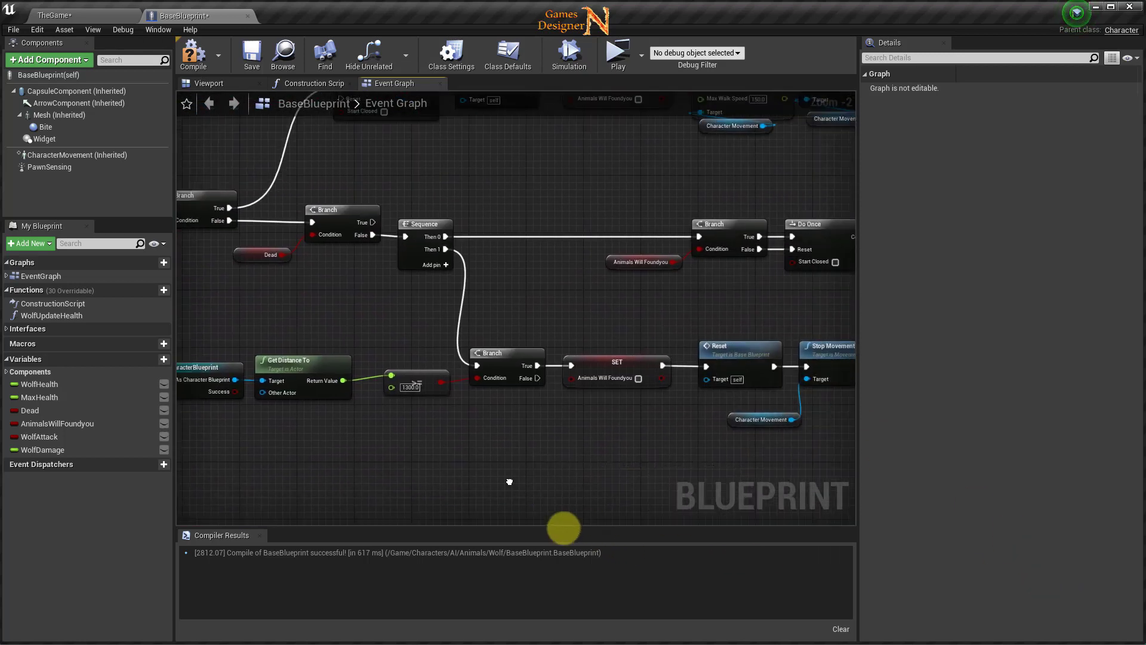
right_click_drag(459, 464, 204, 629)
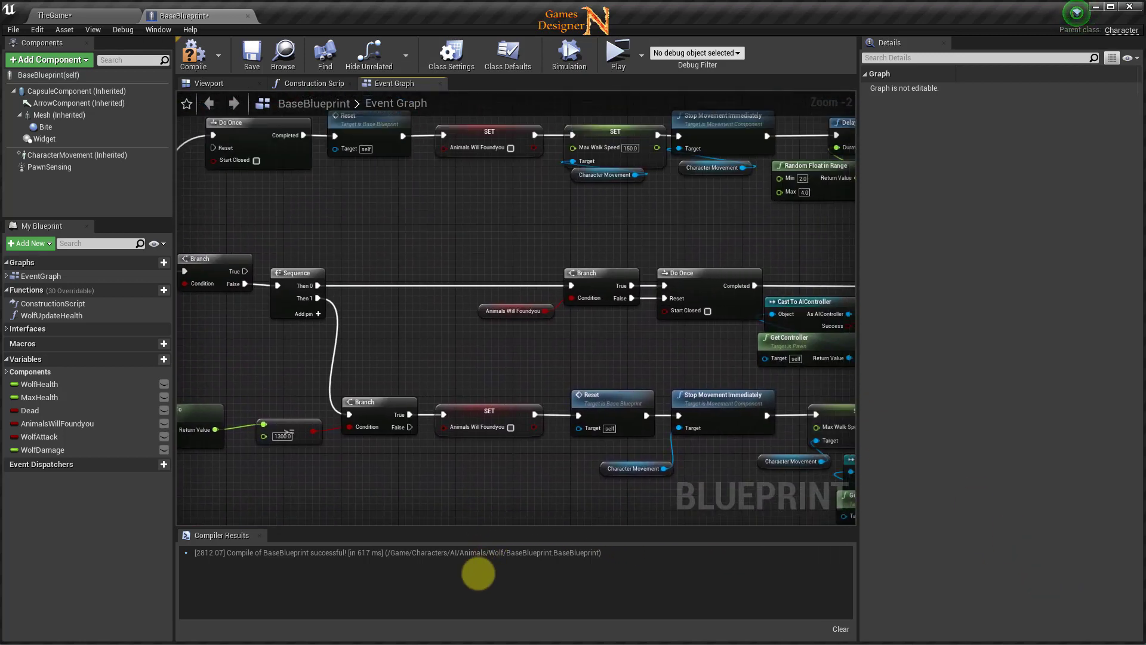
mouse_move(312, 642)
right_mouse_down()
mouse_move(583, 437)
mouse_move(375, 432)
right_mouse_up()
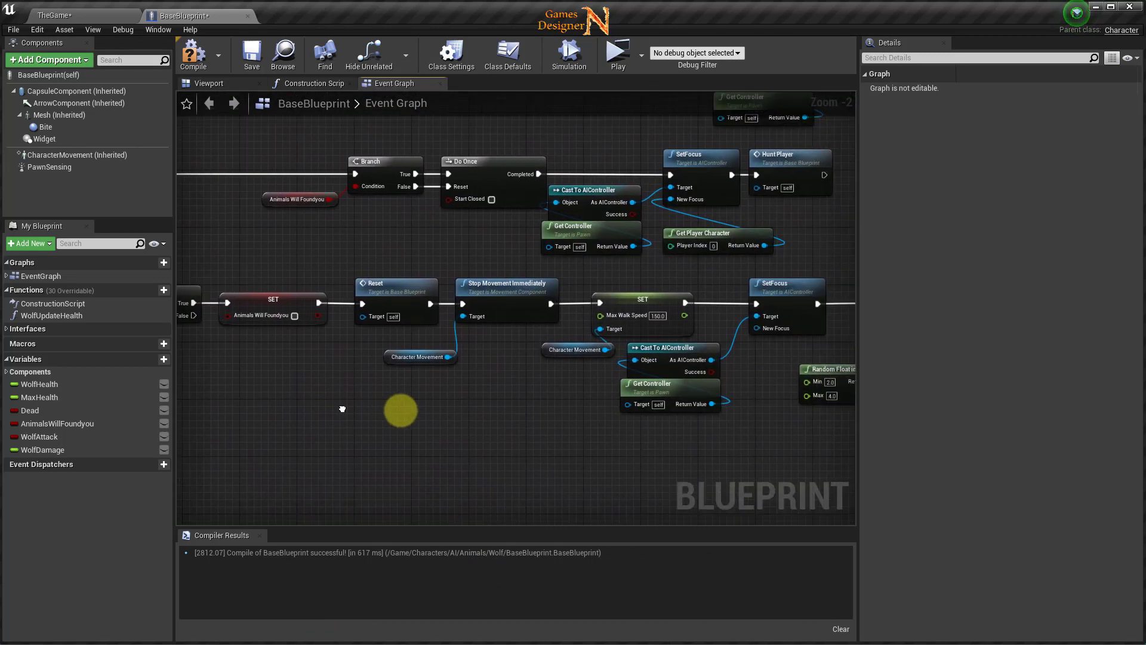
left_click_drag(307, 317, 520, 379)
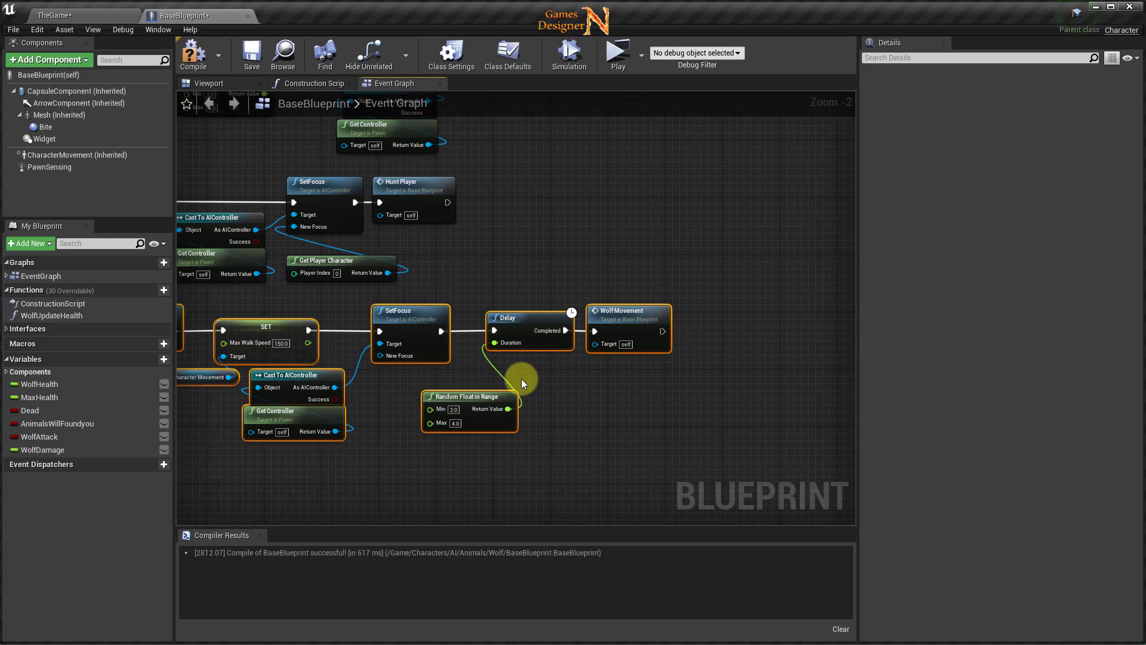
right_click_drag(519, 379, 1105, 496)
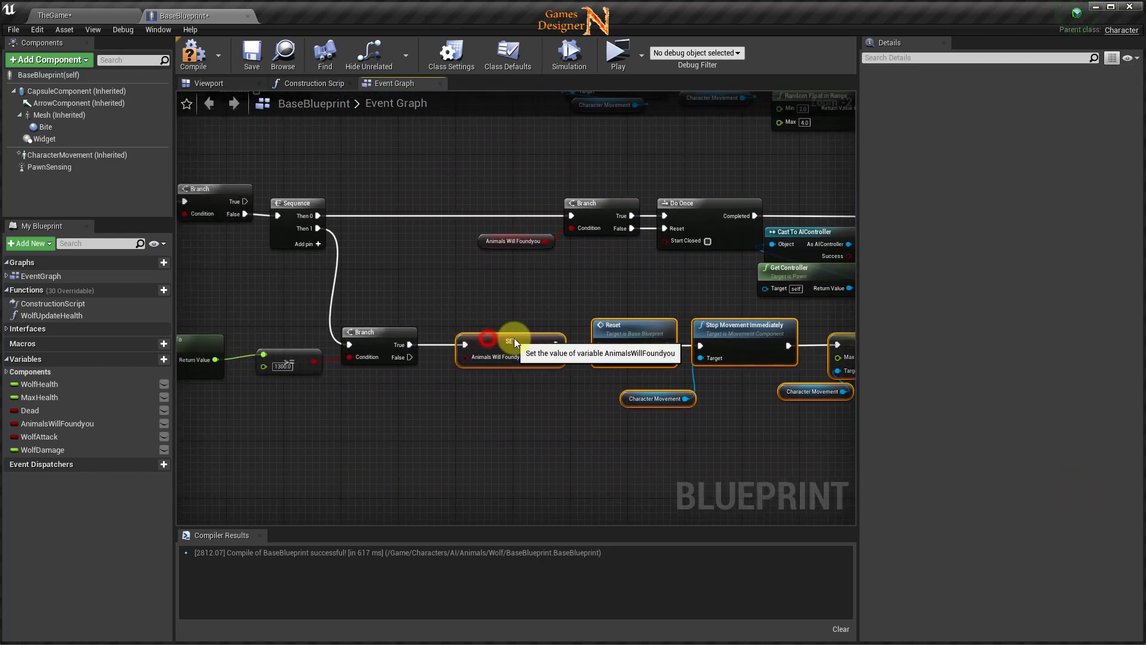
left_click_drag(488, 338, 618, 339)
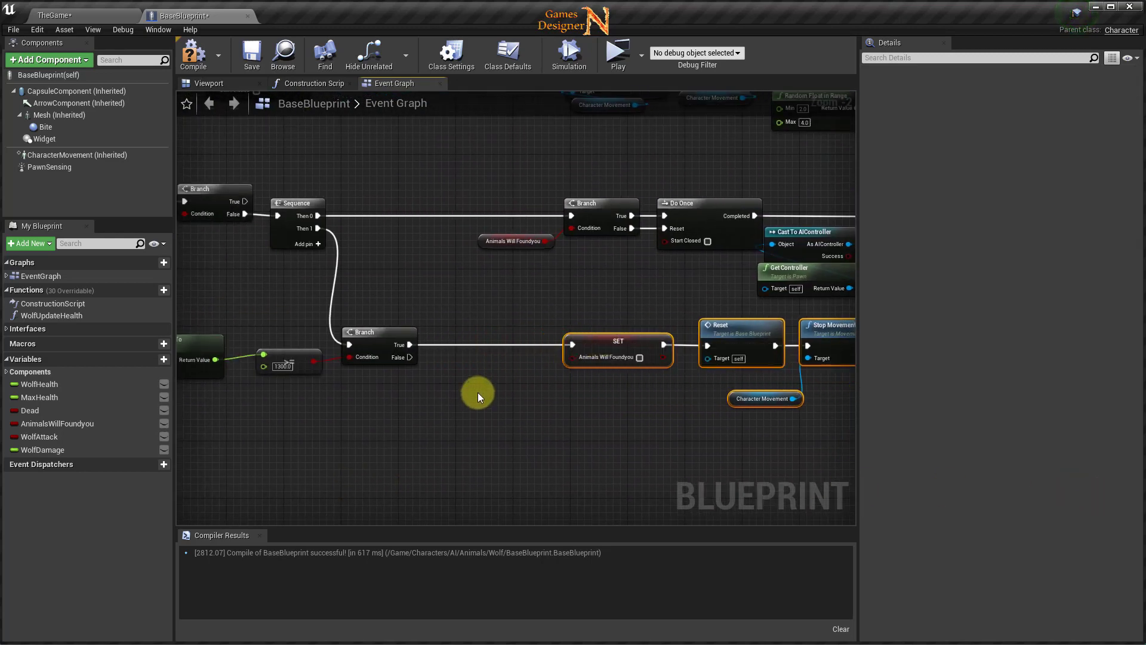
- Add a Do Once after the distance Branch's True output, reset from its False output
left_click_drag(409, 344, 434, 345)
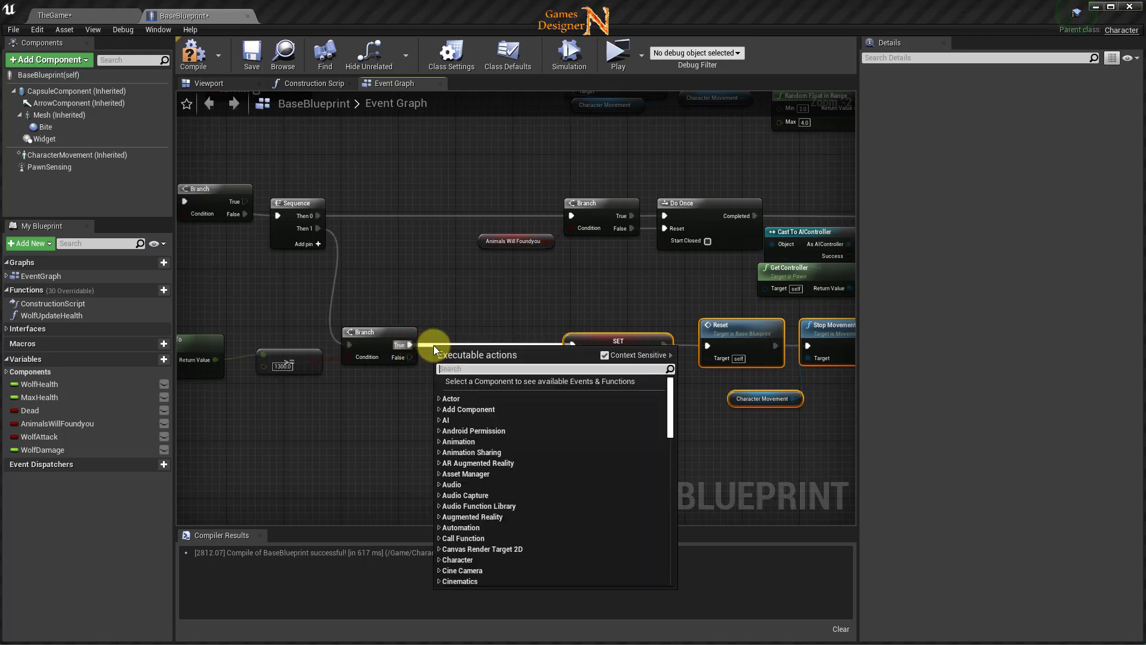
type("do once")
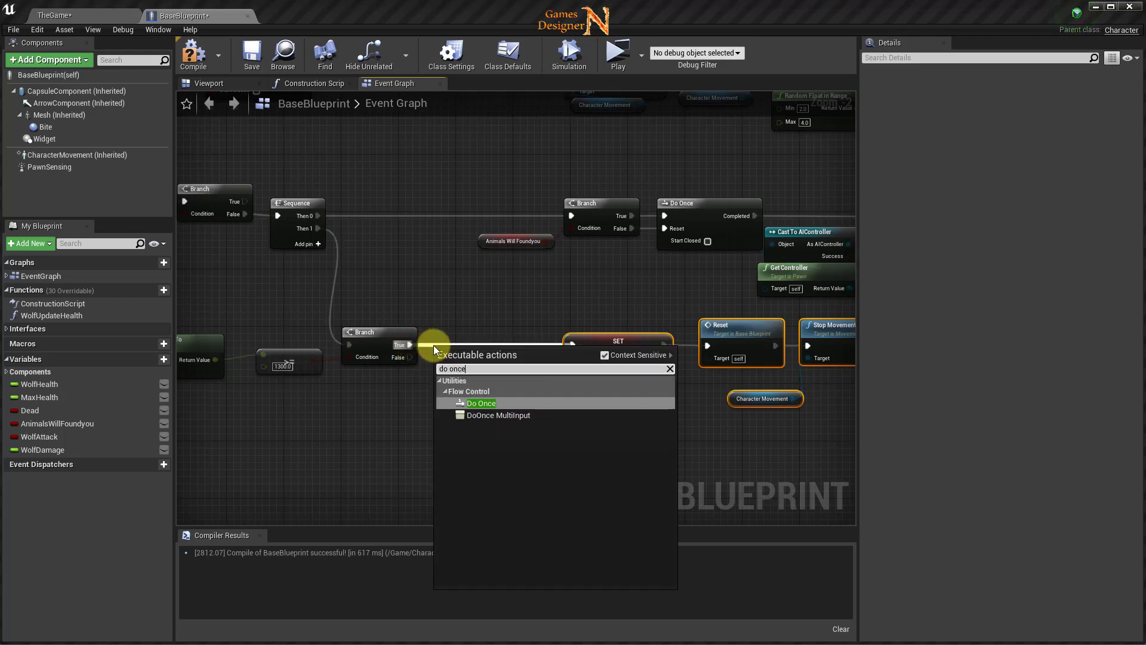
left_click(481, 404)
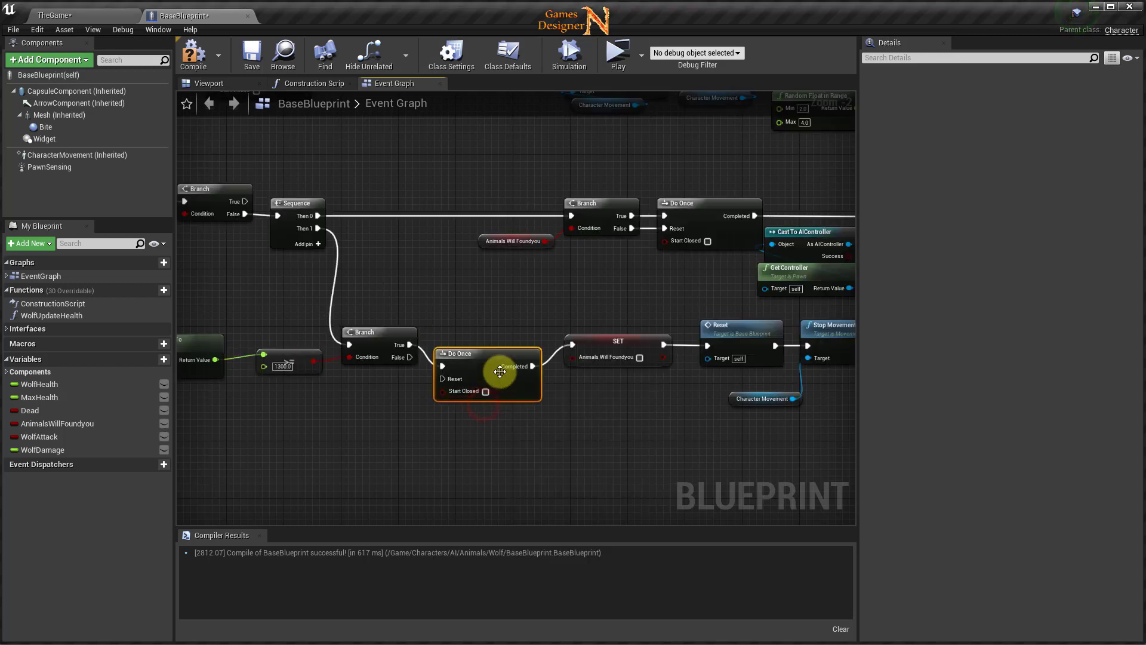
left_click_drag(504, 356, 511, 336)
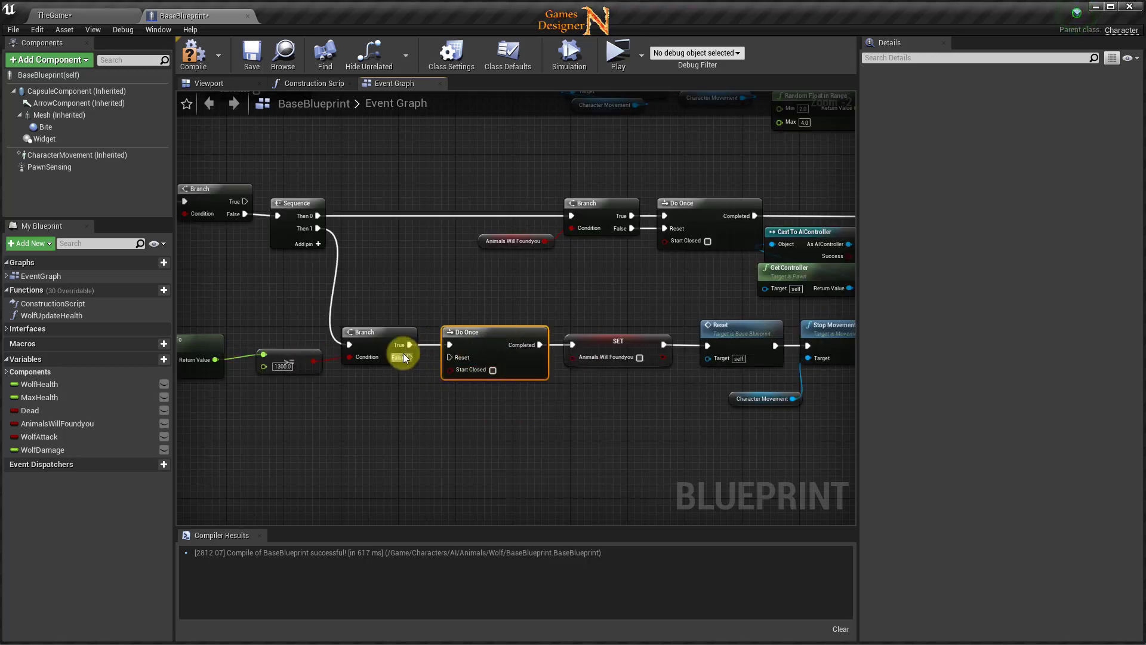
left_click_drag(406, 357, 453, 357)
right_click_drag(667, 426, 535, 488)
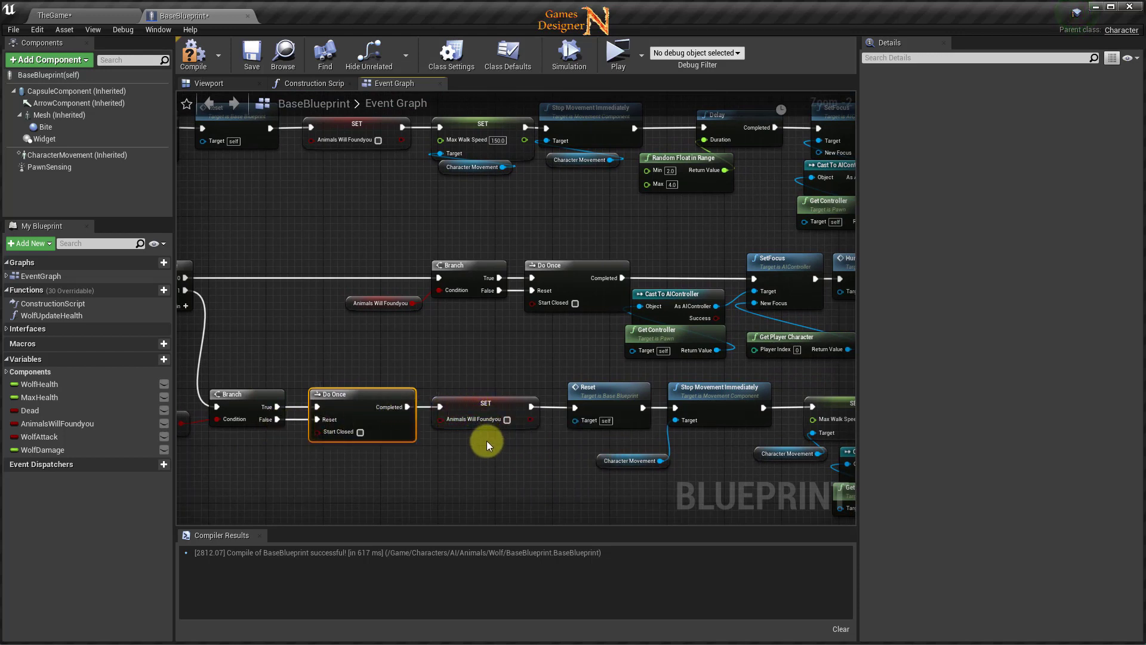
- Compile and save the BaseBlueprint
right_click_drag(485, 438, 525, 434)
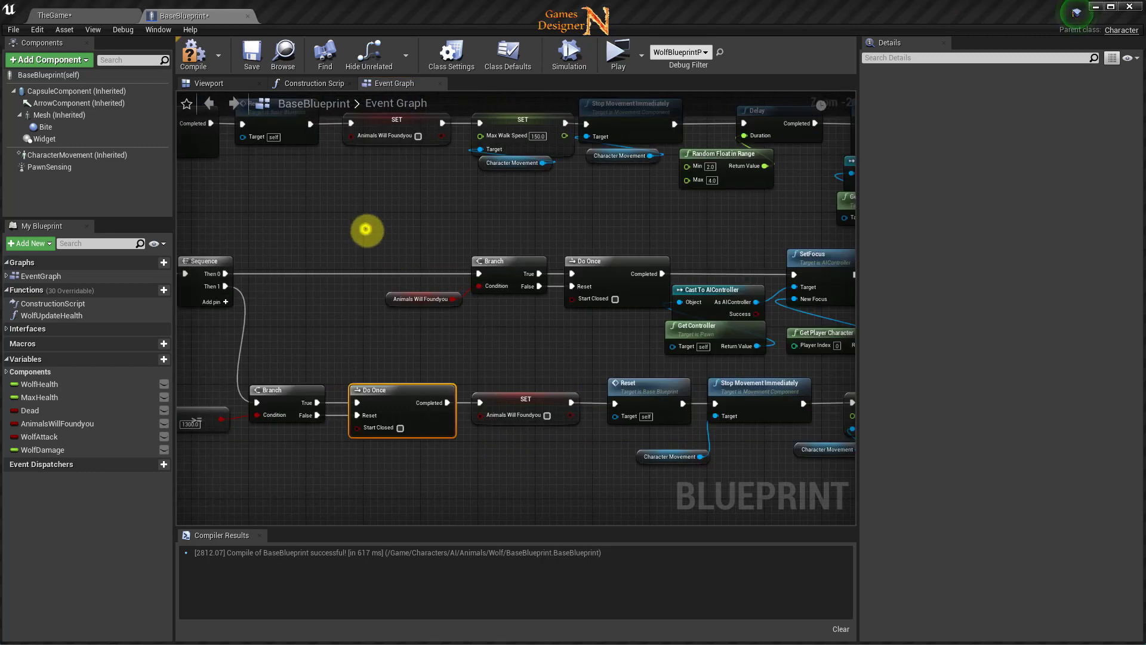
scroll(647, 325, "down", 1)
scroll(619, 404, "down", 1)
right_click_drag(620, 403, 429, 409)
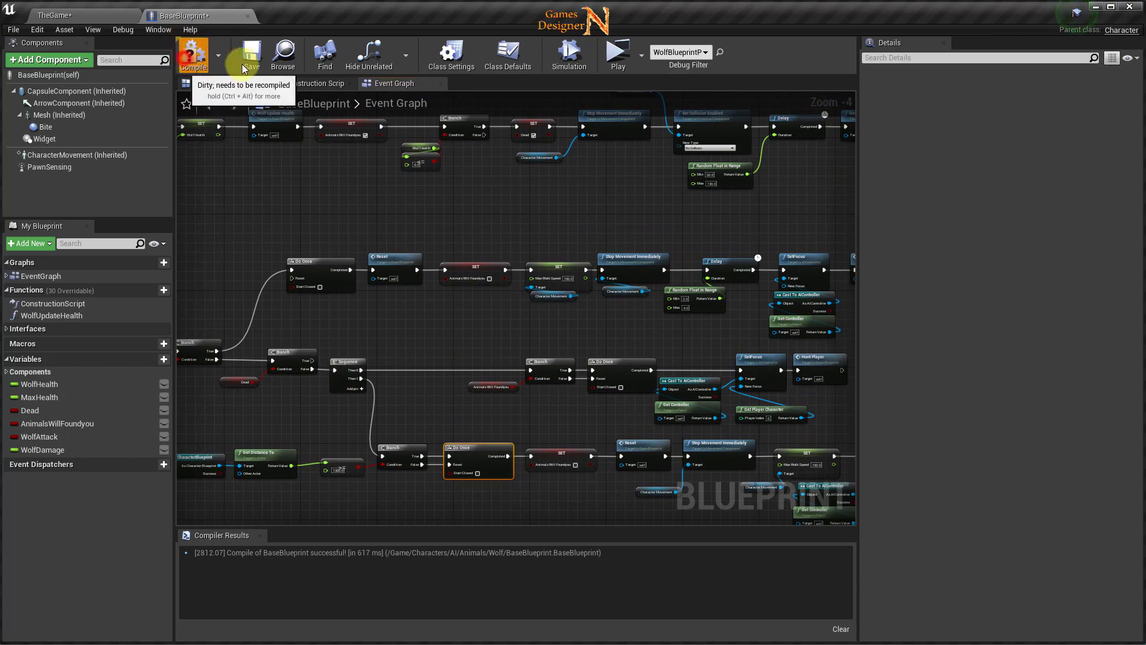
left_click(193, 53)
left_click(251, 54)
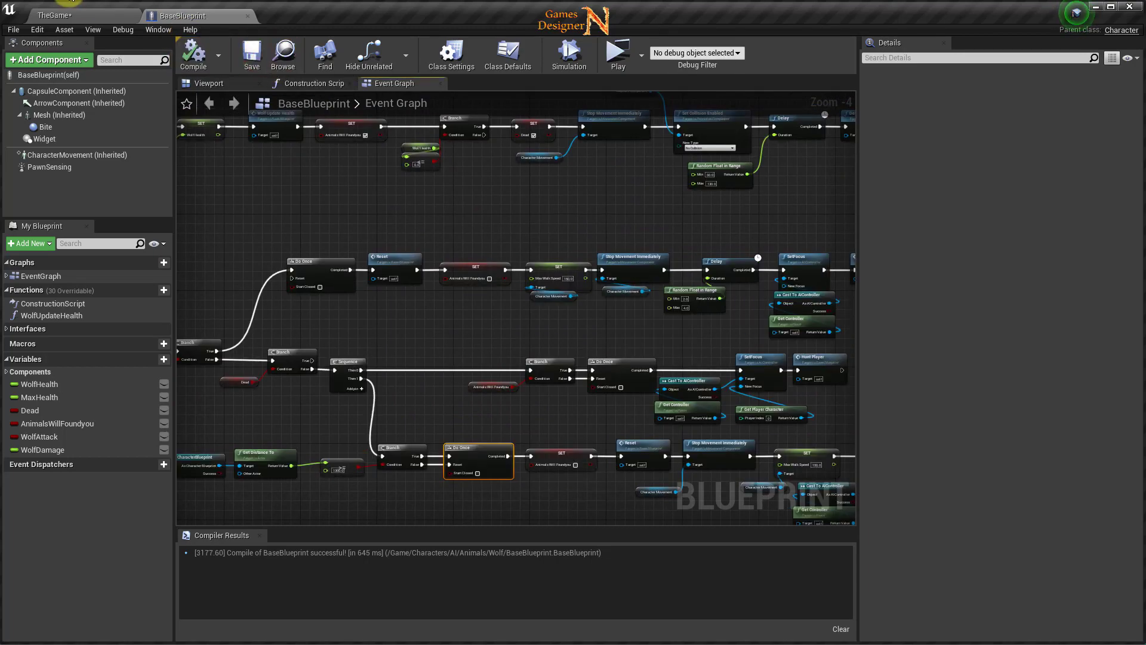
- Return to the TheGame level and fly the camera across the meadow toward the wolf
left_click(80, 24)
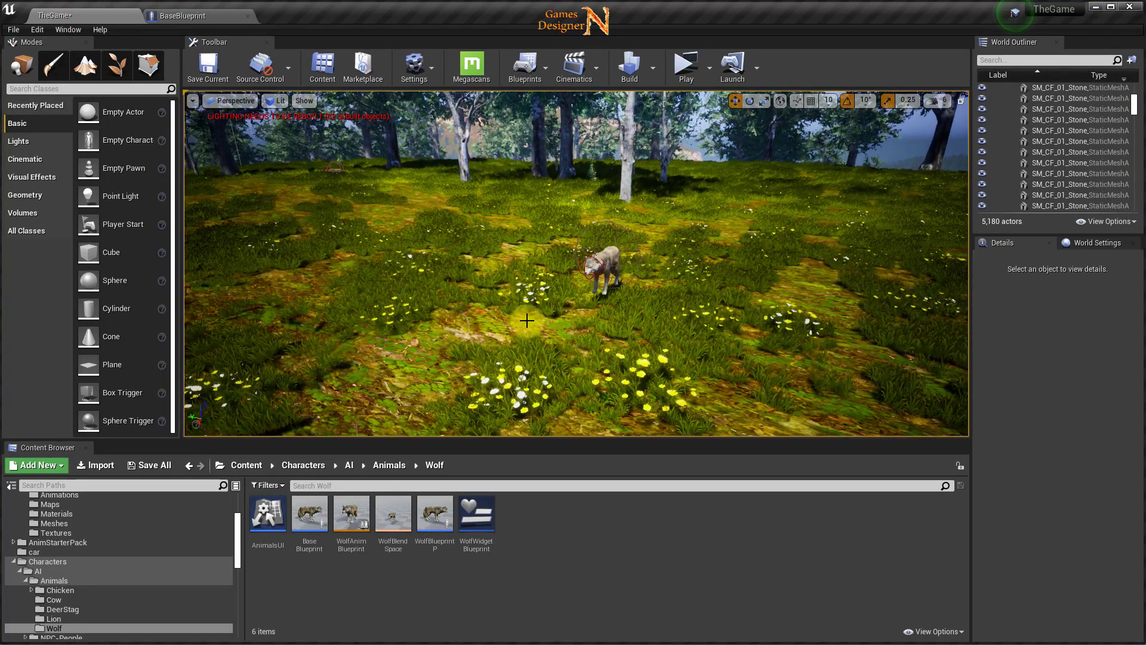
mouse_move(527, 320)
right_mouse_down()
mouse_move(527, 310)
mouse_move(502, 378)
right_mouse_up()
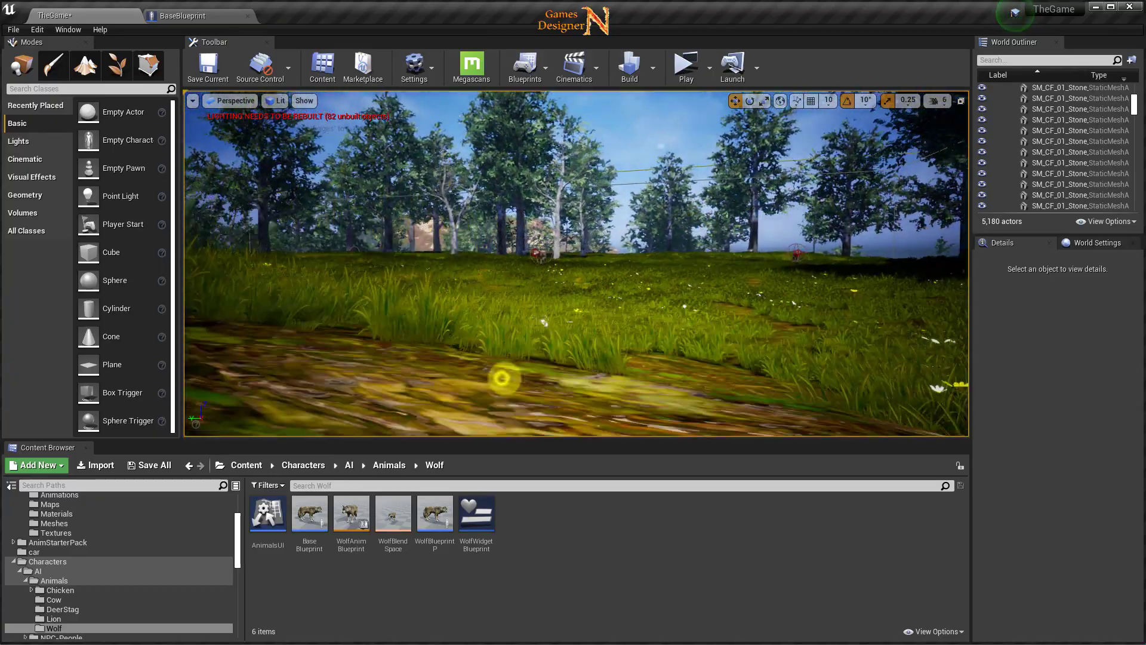
mouse_move(501, 378)
right_mouse_down()
mouse_move(540, 341)
mouse_move(558, 343)
right_mouse_up()
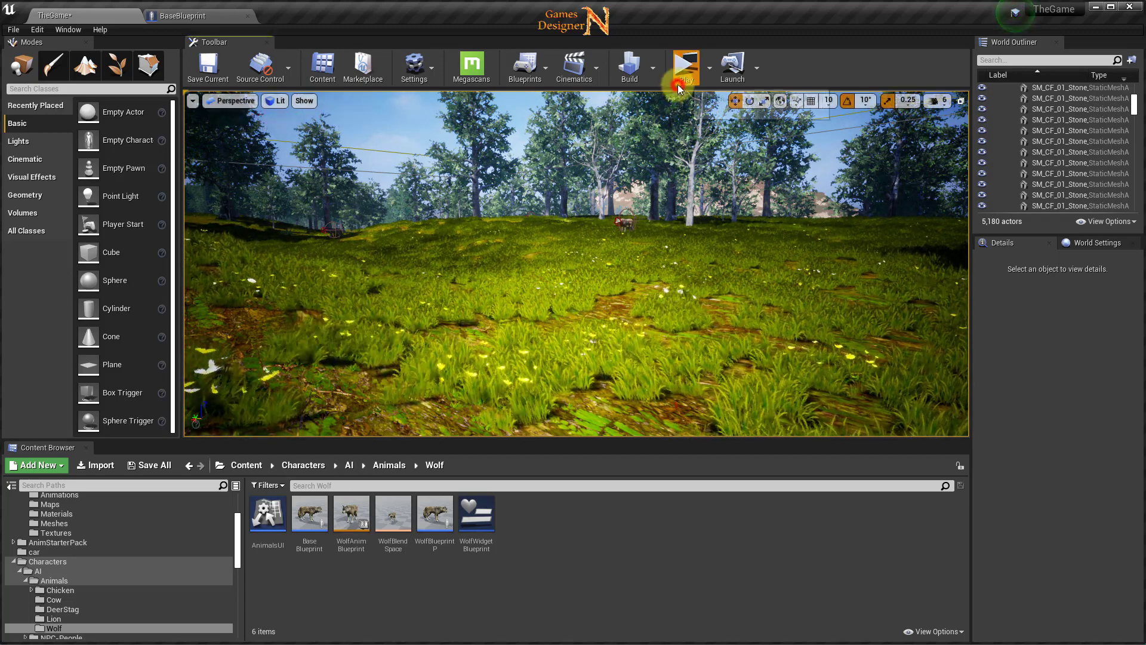
left_click(710, 73)
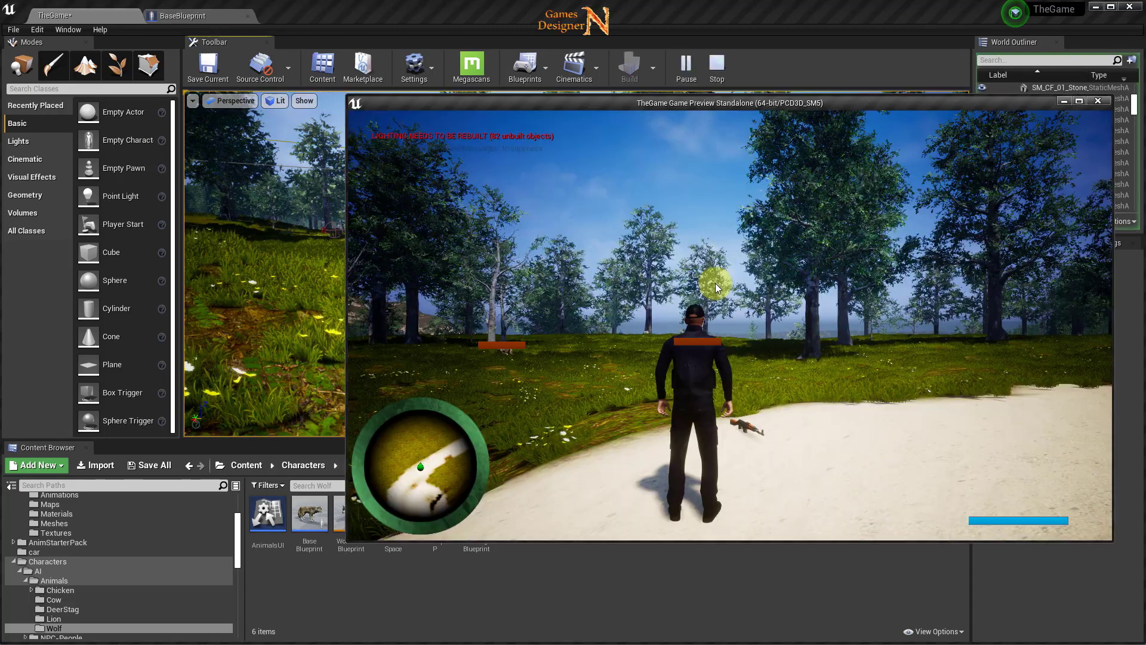
key("s")
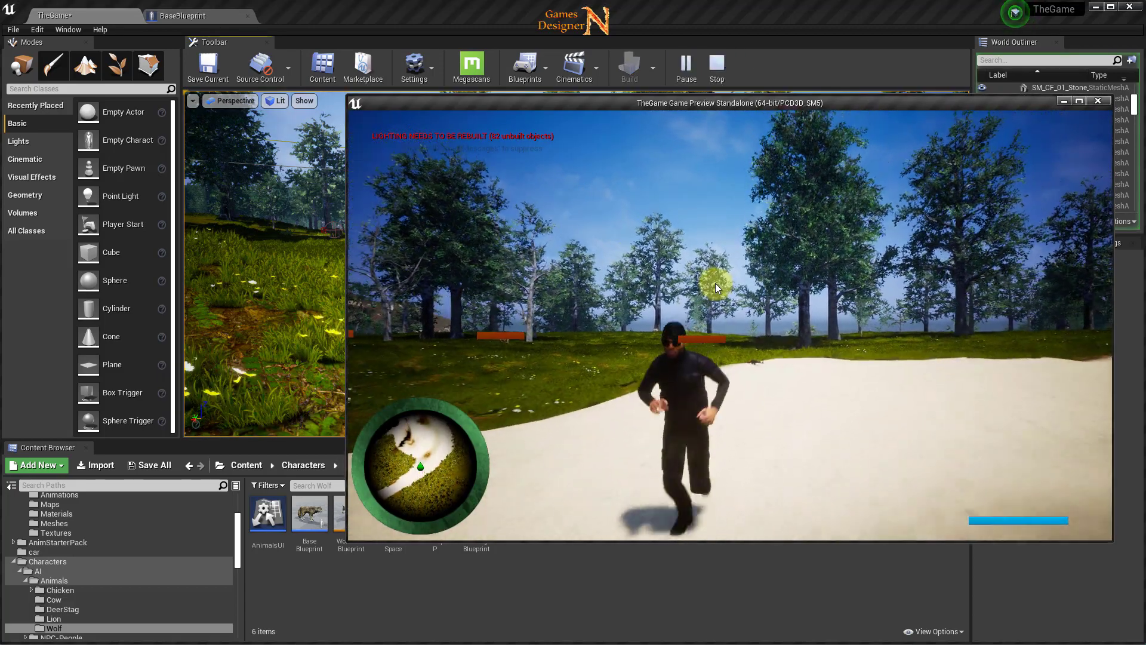
key("a")
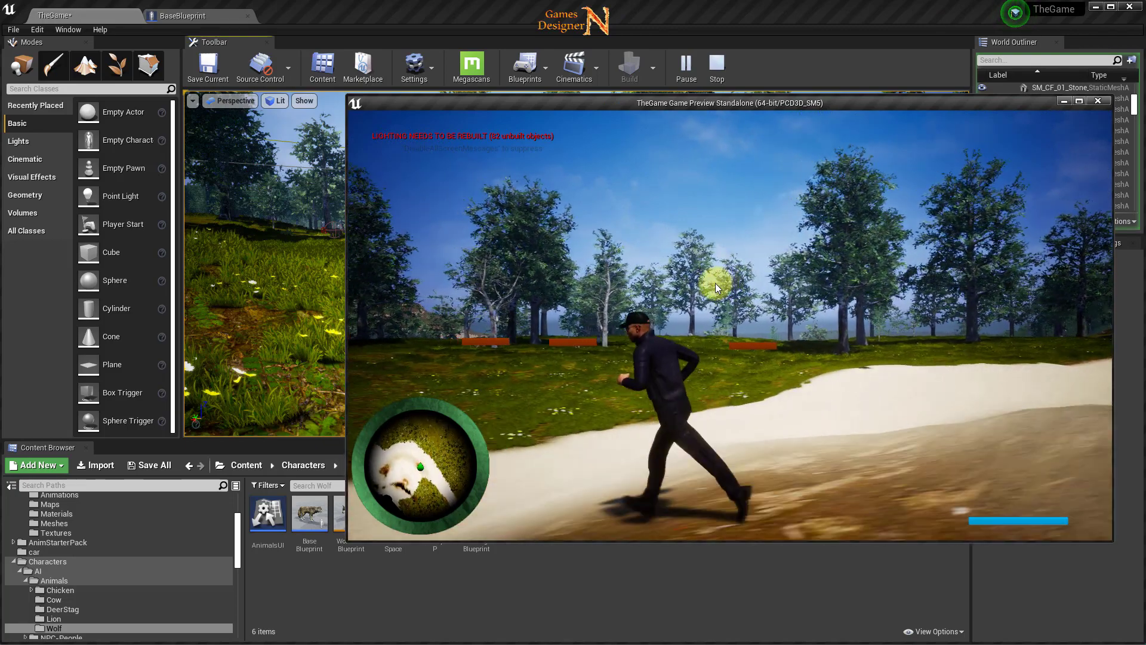
key("s")
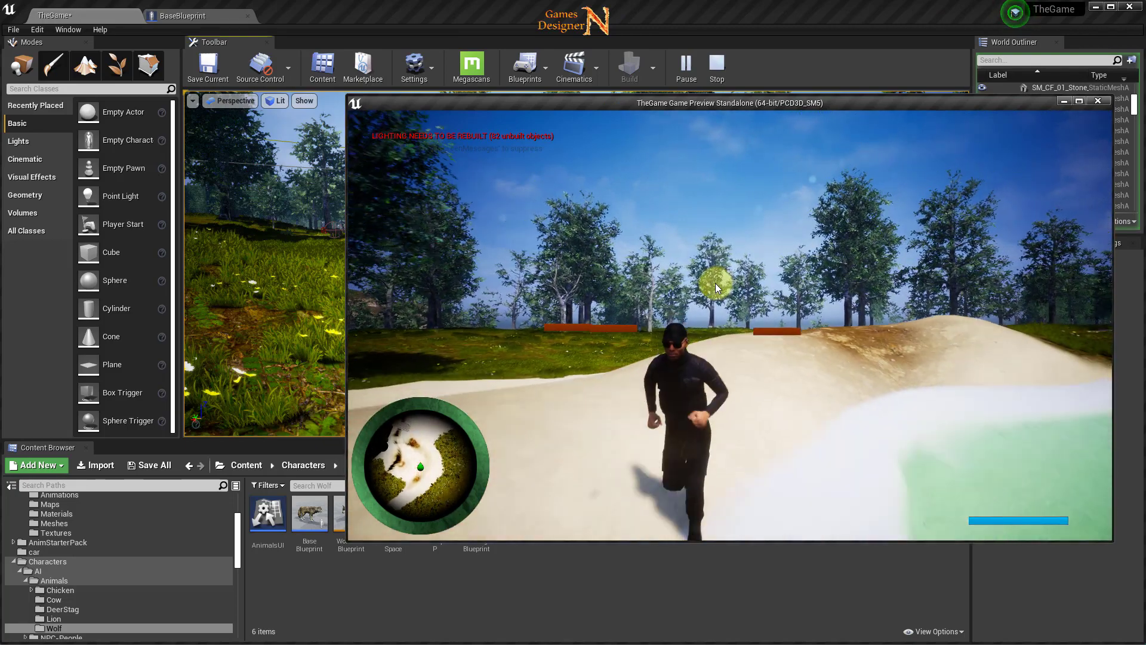
key("Escape")
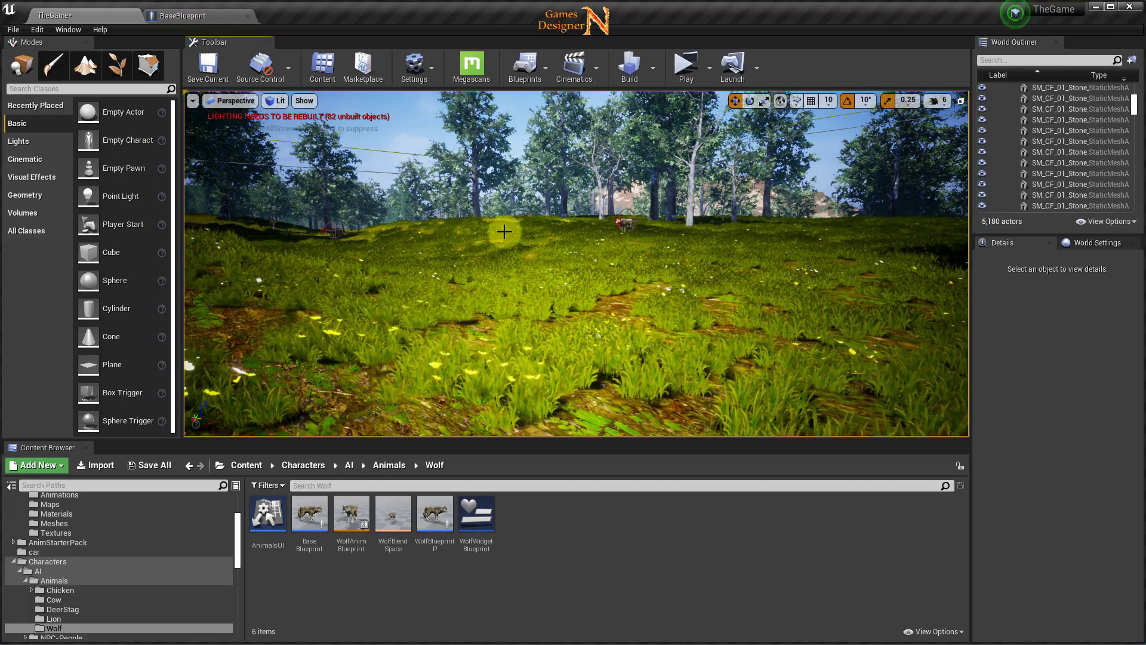
mouse_move(504, 231)
right_mouse_down()
mouse_move(465, 249)
mouse_move(518, 248)
mouse_move(331, 122)
right_mouse_up()
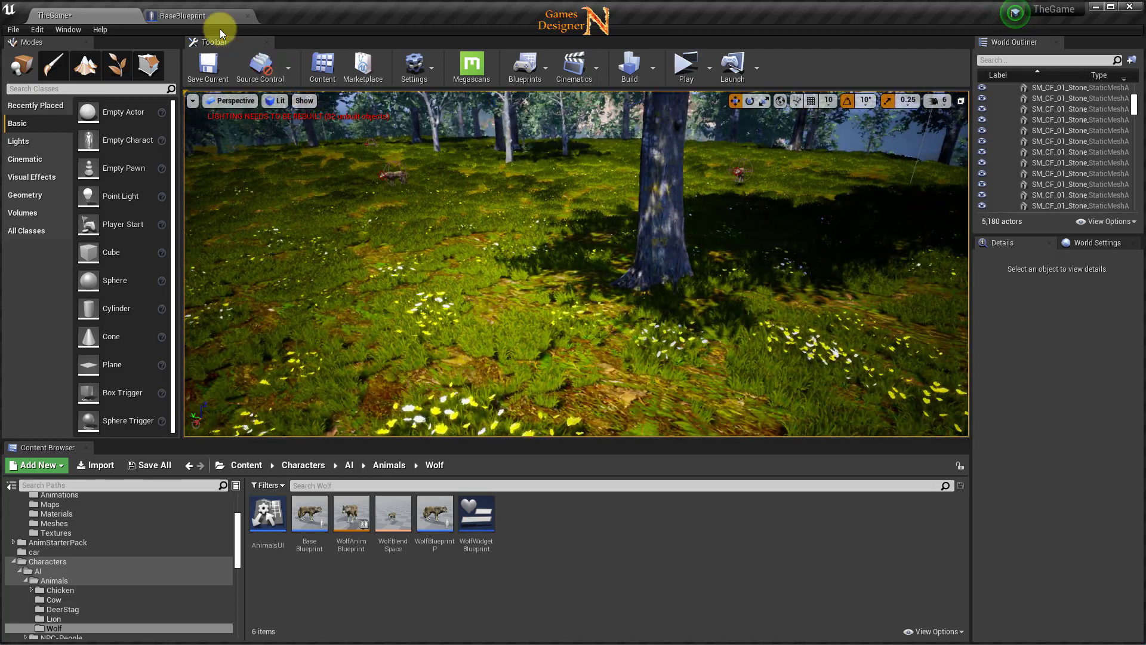
left_click(210, 18)
scroll(491, 343, "down", 1)
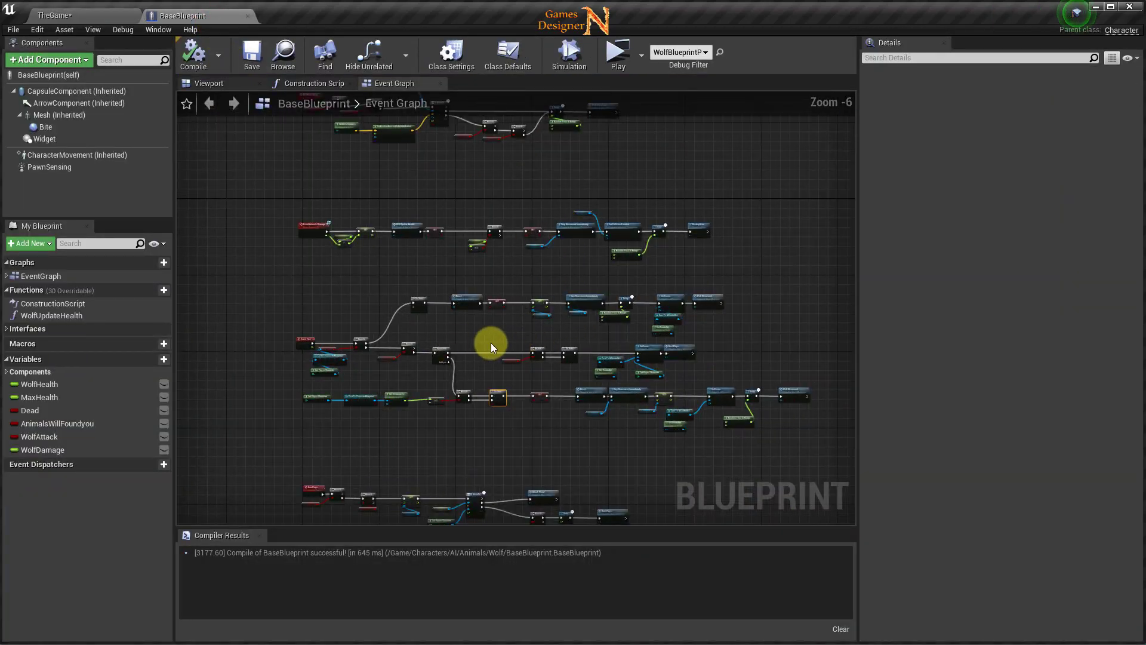
mouse_move(490, 342)
right_mouse_down()
mouse_move(557, 432)
mouse_move(721, 308)
mouse_move(678, 455)
right_mouse_up()
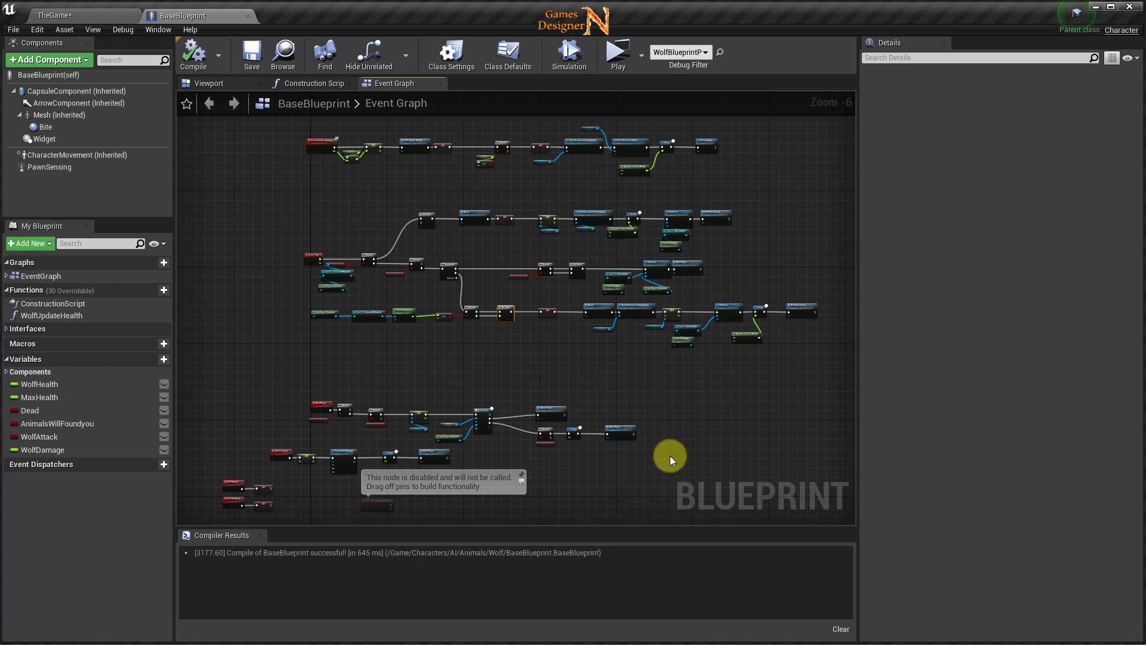
scroll(367, 303, "up", 3)
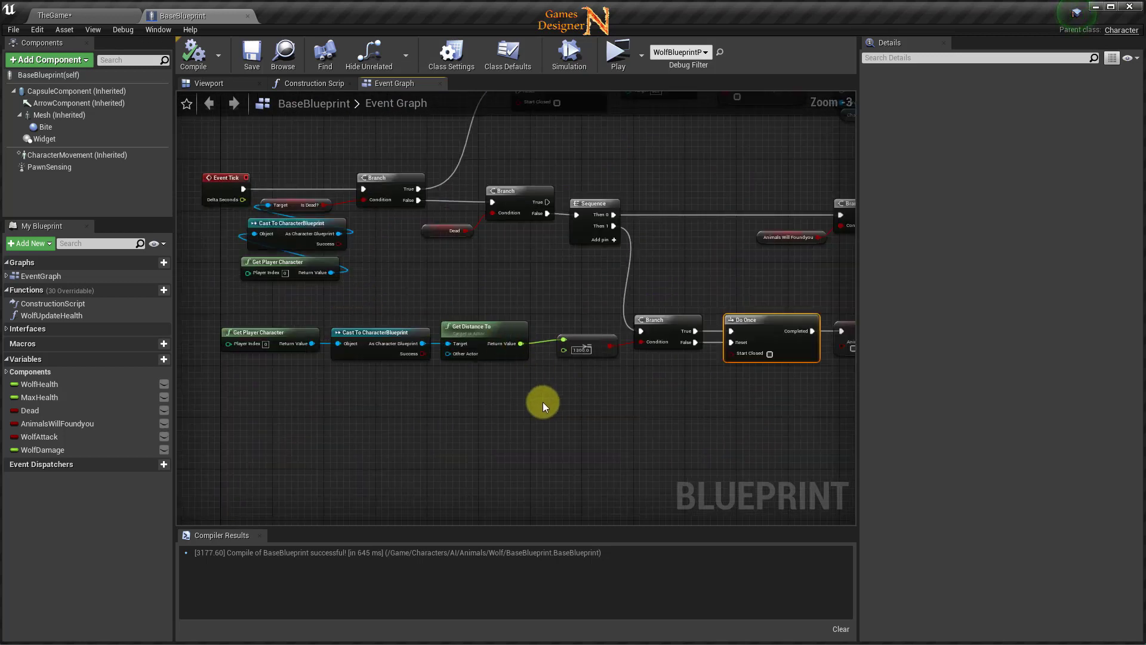
mouse_move(628, 424)
right_mouse_down()
mouse_move(533, 505)
mouse_move(646, 410)
right_mouse_up()
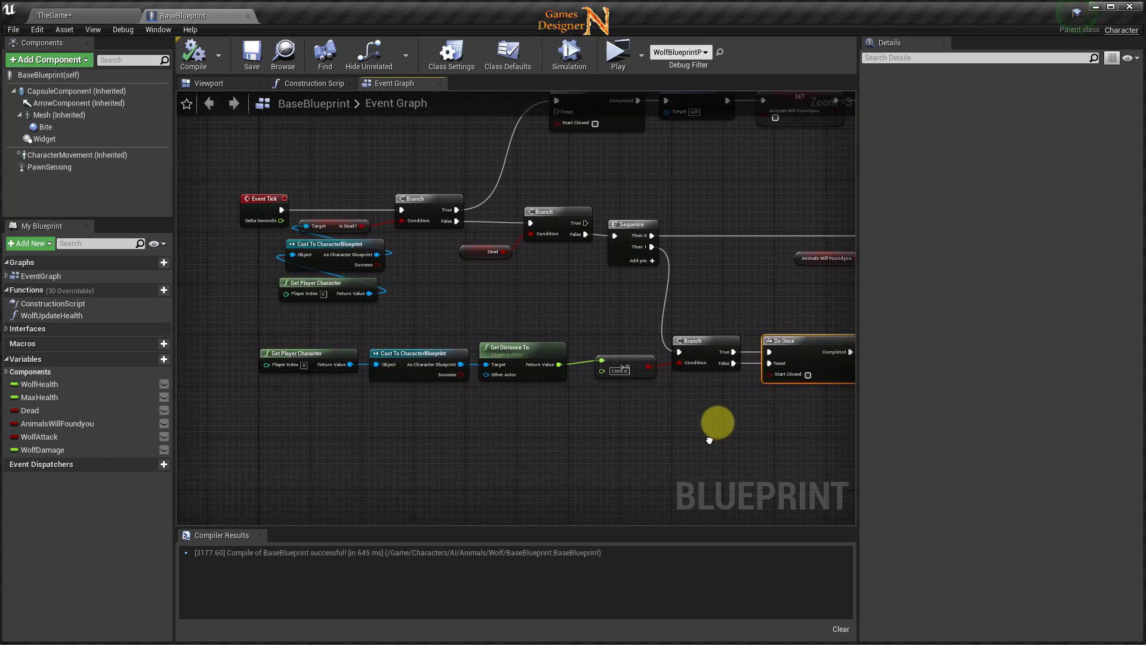
scroll(515, 389, "up", 2)
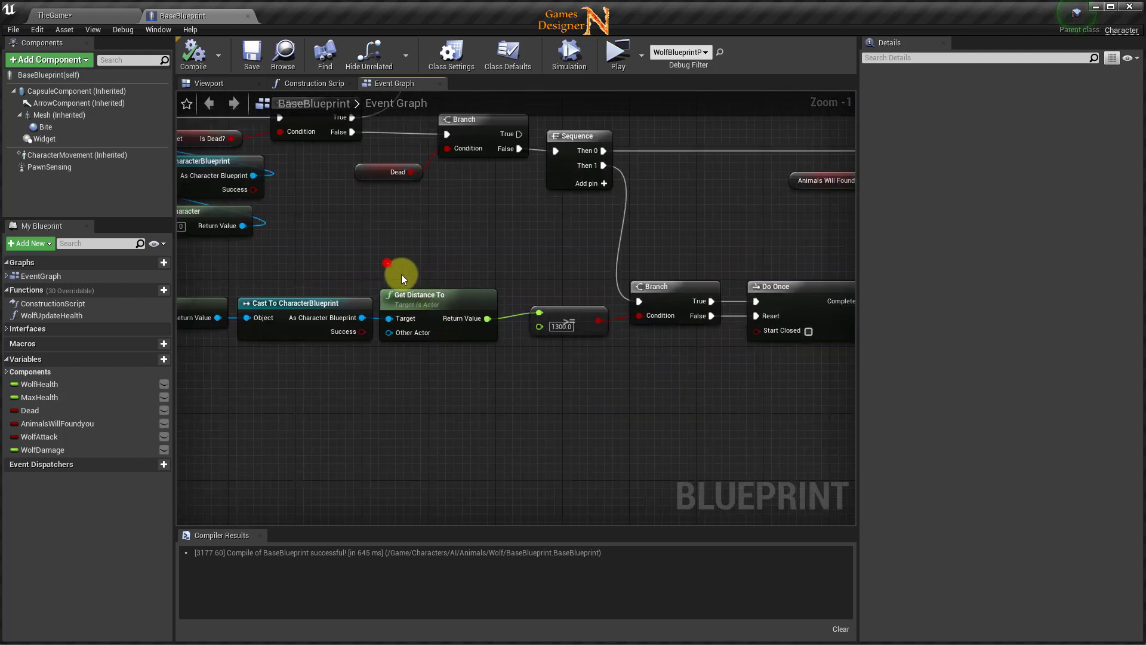
left_click_drag(388, 263, 579, 360)
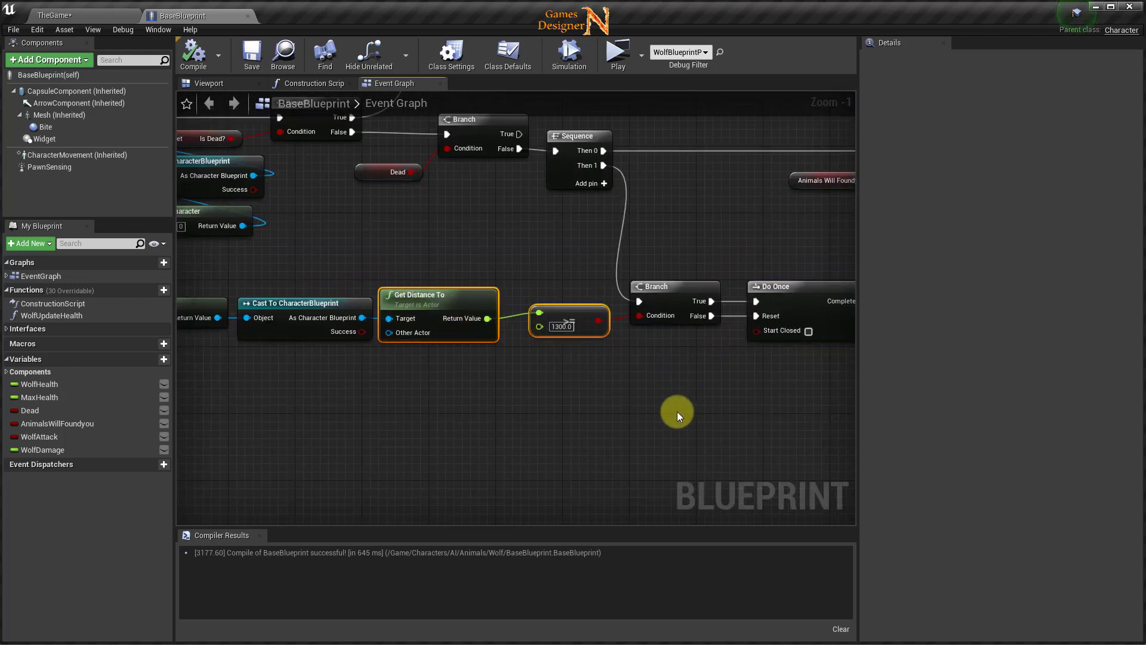
mouse_move(677, 411)
right_mouse_down()
mouse_move(708, 339)
mouse_move(536, 369)
right_mouse_up()
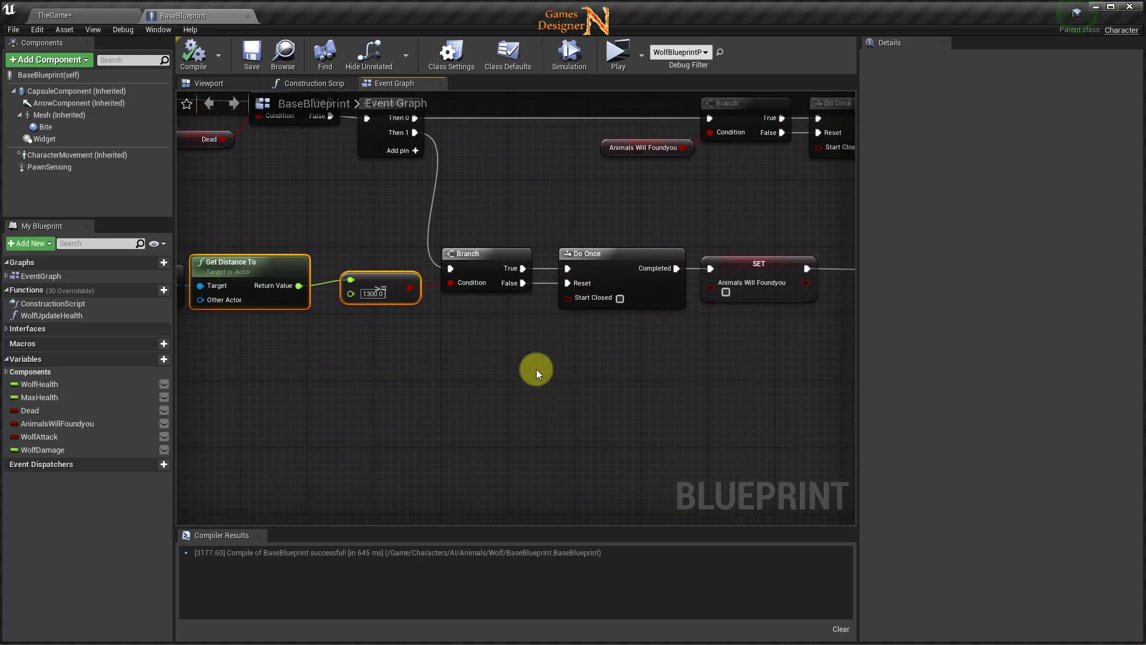
scroll(536, 369, "down", 2)
right_click_drag(653, 363, 402, 373)
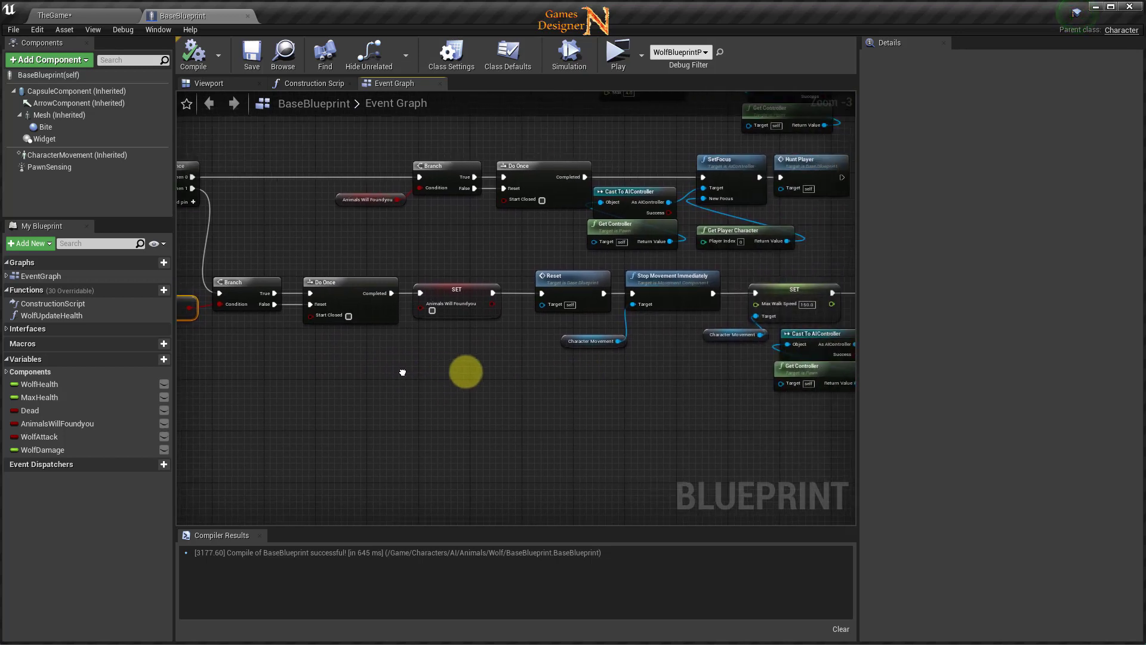
right_click_drag(213, 351, 564, 368)
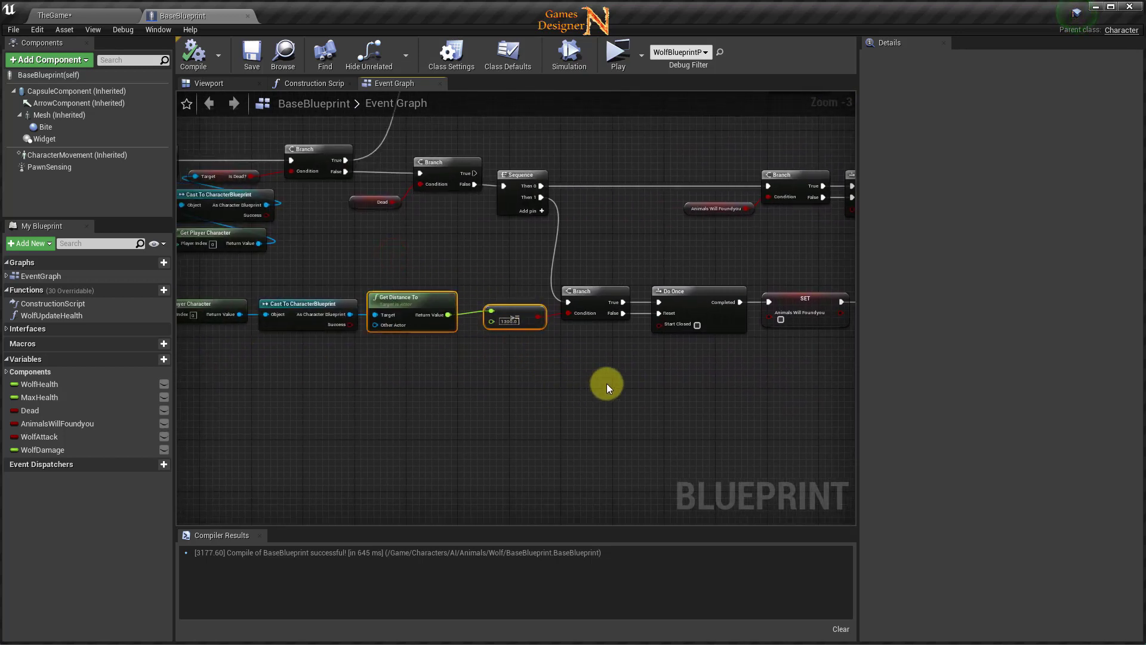
right_click_drag(606, 383, 258, 366)
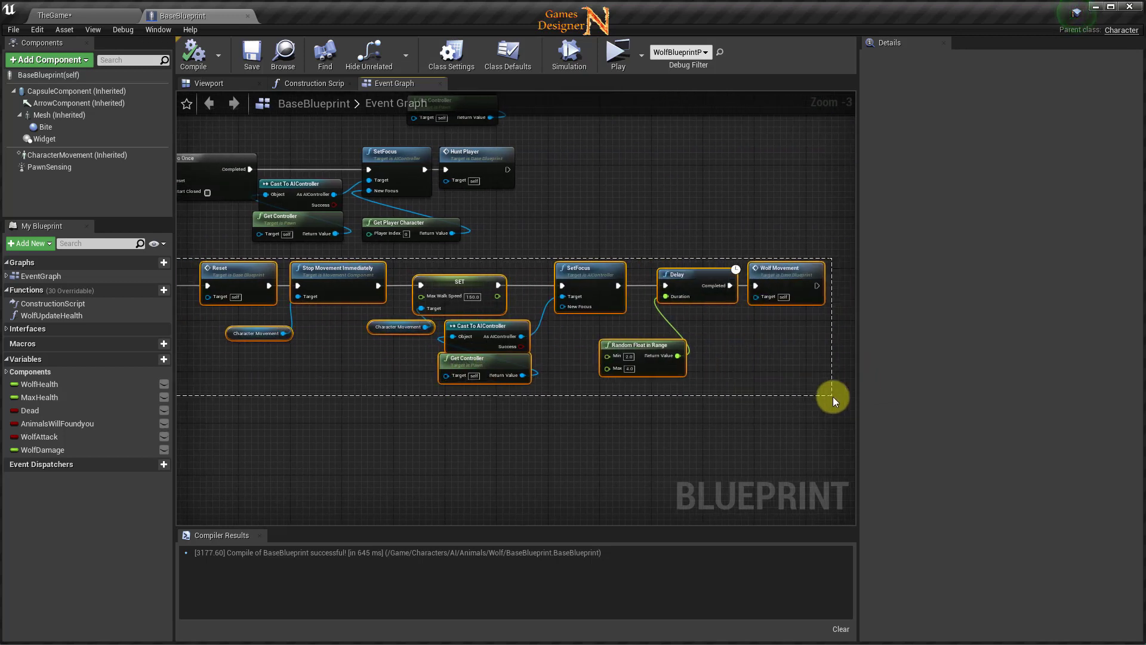
right_click_drag(501, 407, 774, 391)
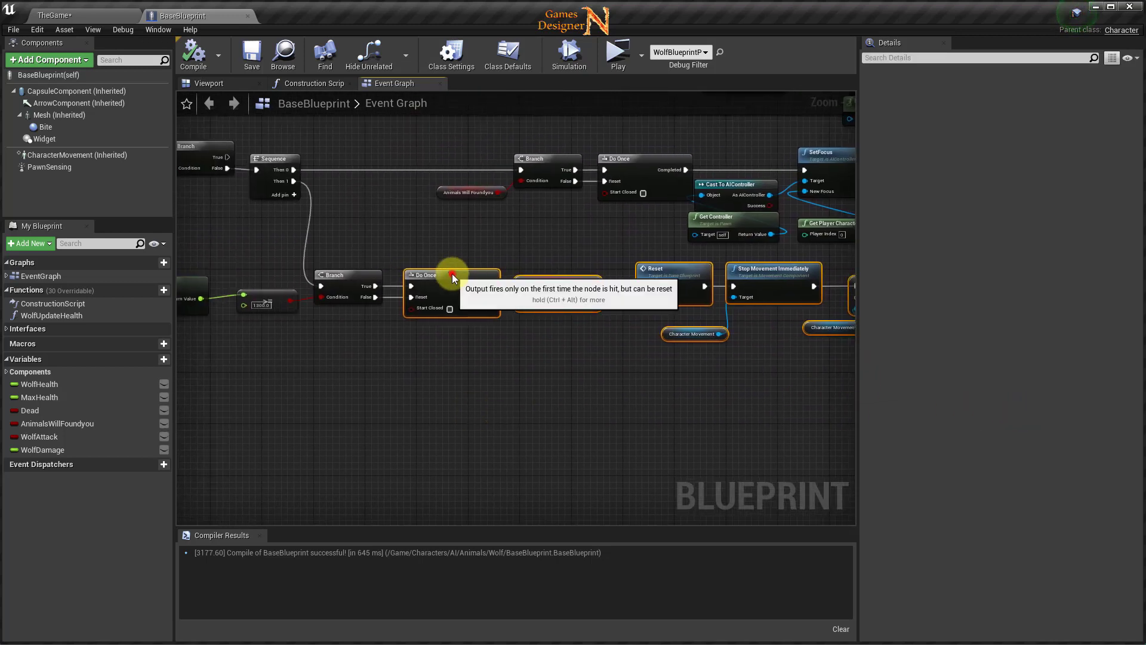
left_click_drag(456, 274, 667, 274)
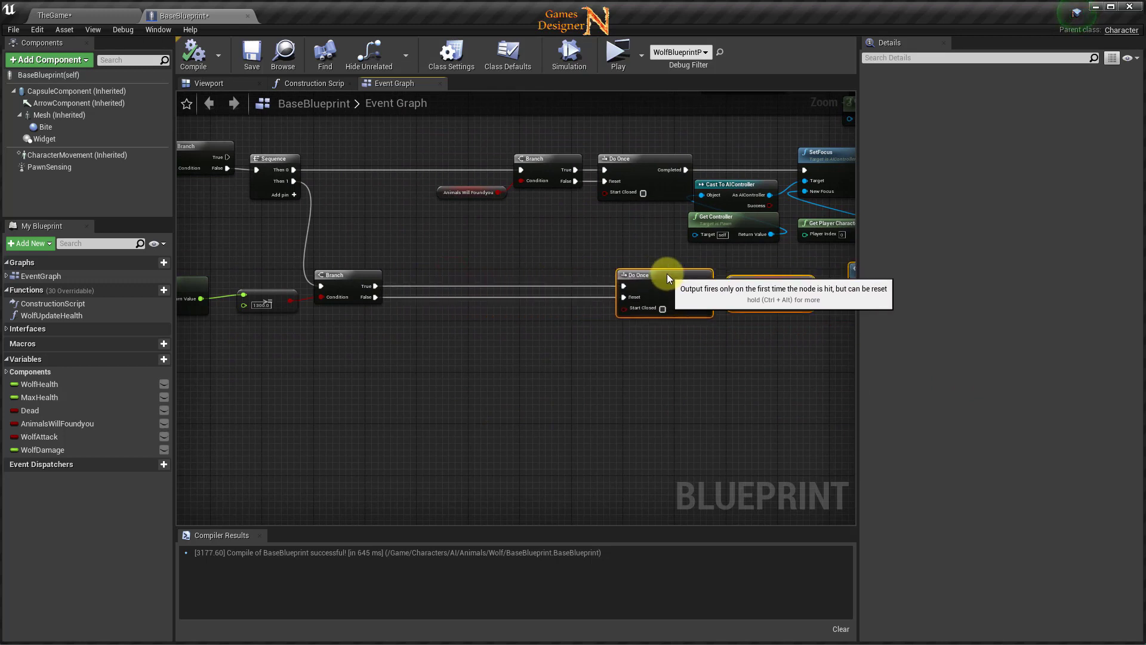
mouse_move(567, 378)
right_mouse_down()
mouse_move(300, 404)
mouse_move(696, 372)
right_mouse_up()
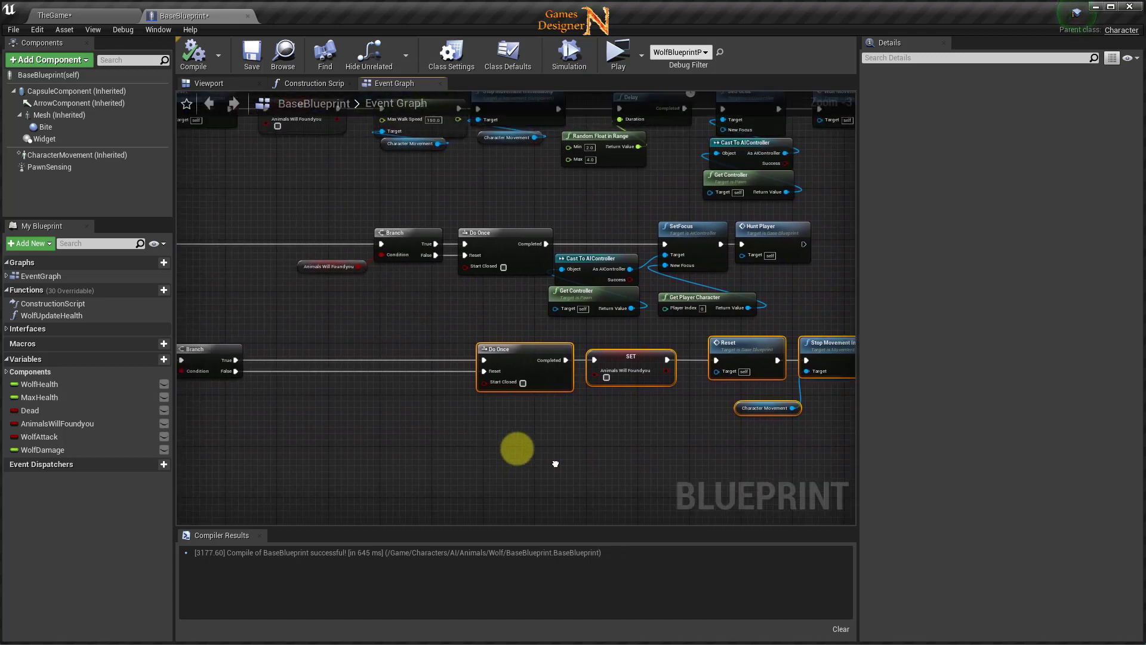
scroll(629, 388, "up", 1)
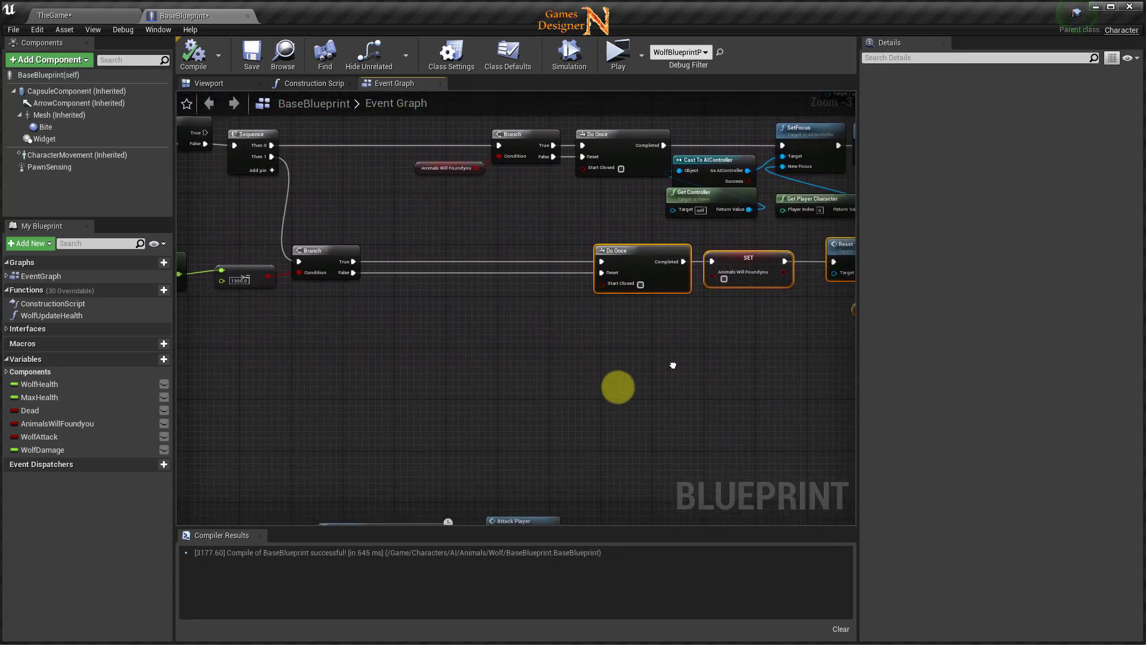
scroll(637, 379, "up", 1)
scroll(606, 328, "up", 1)
right_click_drag(565, 299, 501, 345)
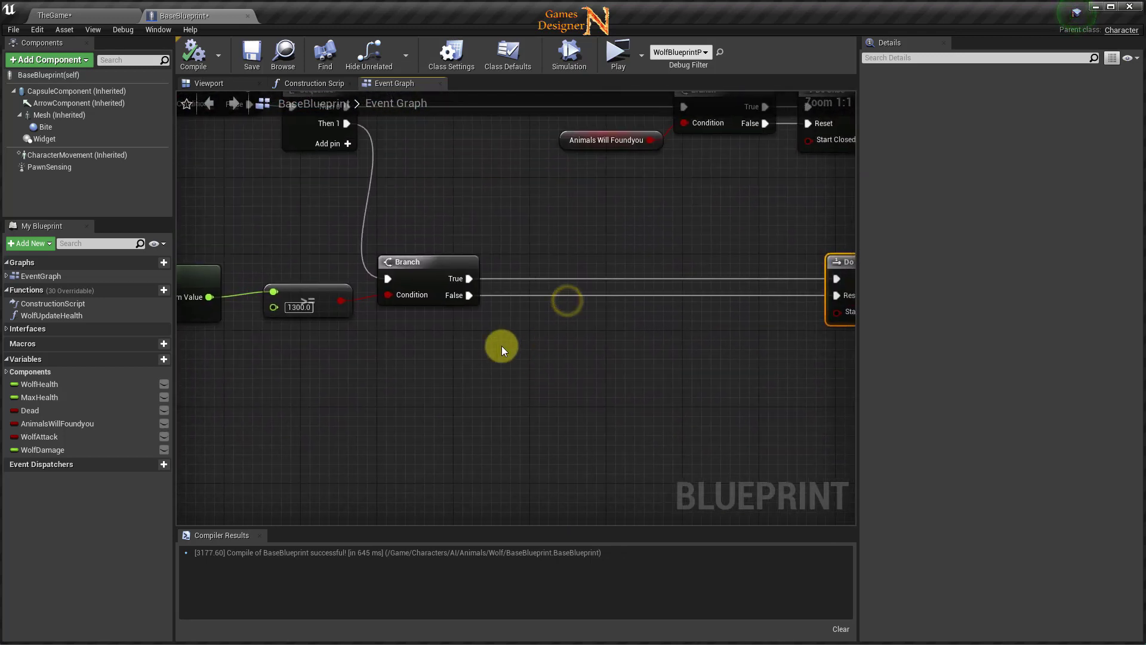
- Add a Sequence node on the Branch's True output
left_click_drag(464, 280, 510, 278)
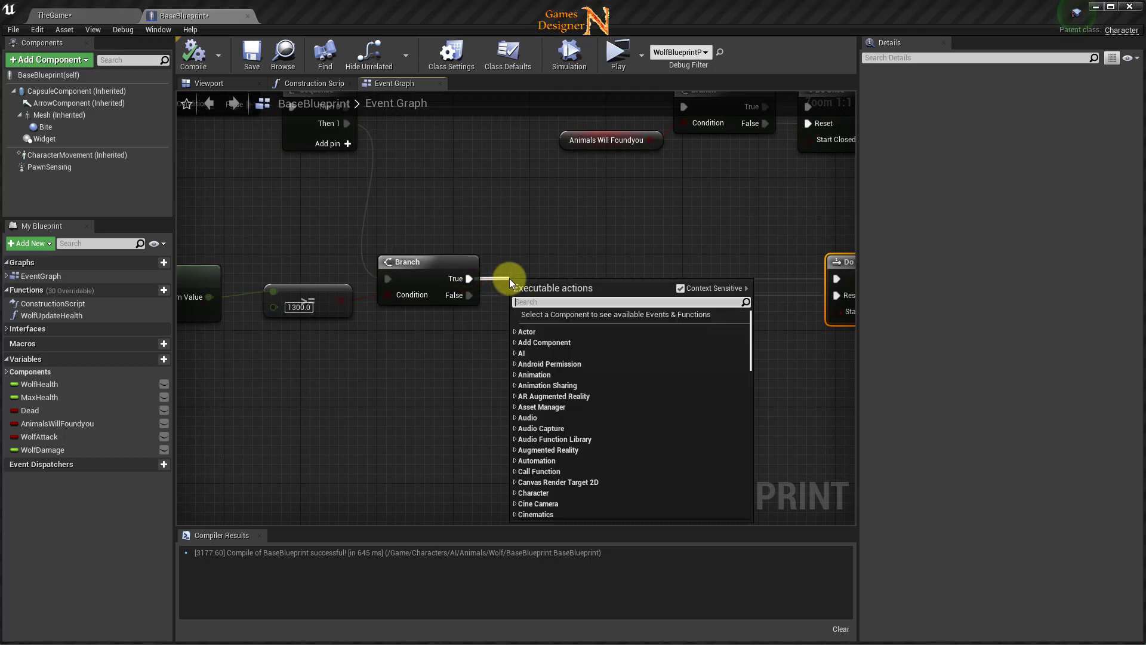
type("seq")
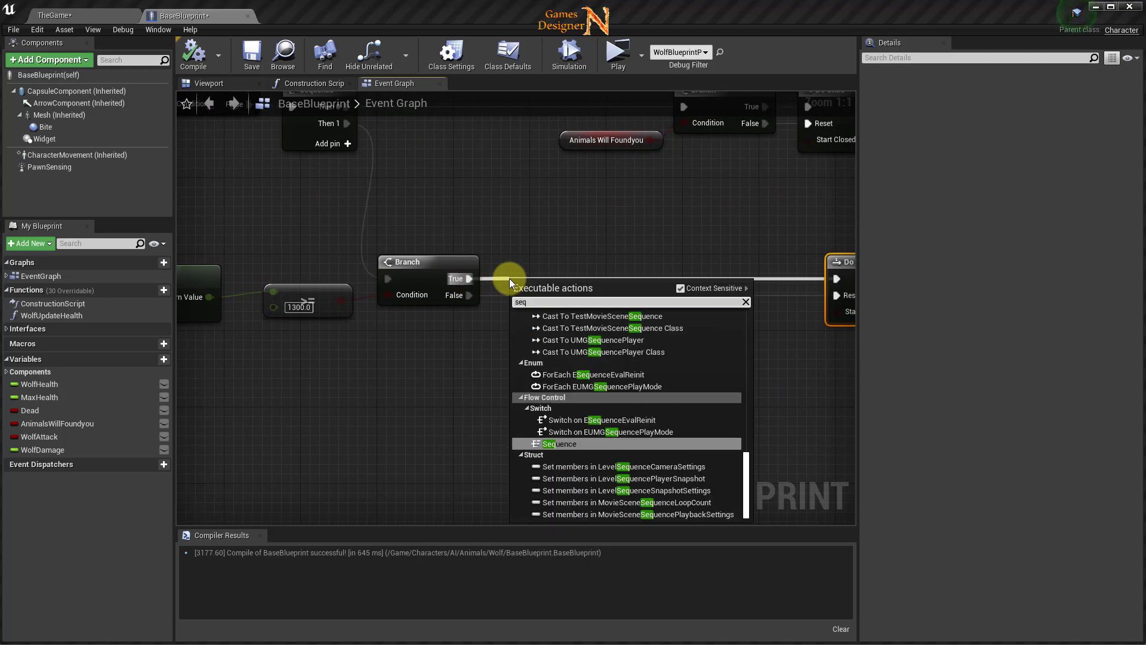
left_click(560, 444)
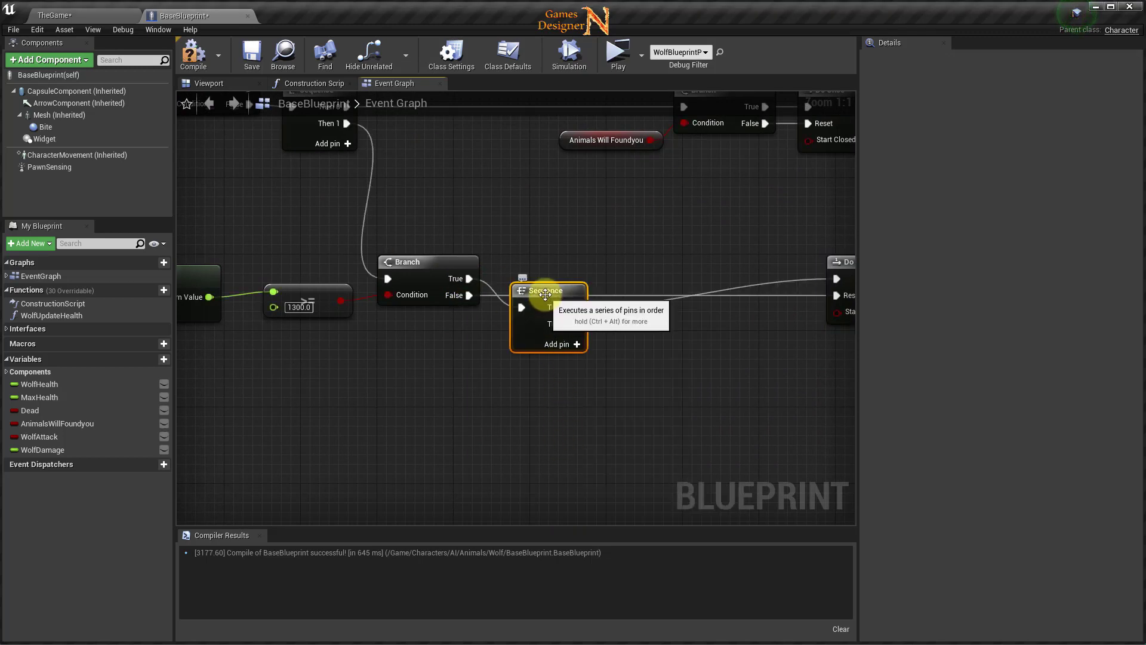
left_click_drag(544, 296, 557, 266)
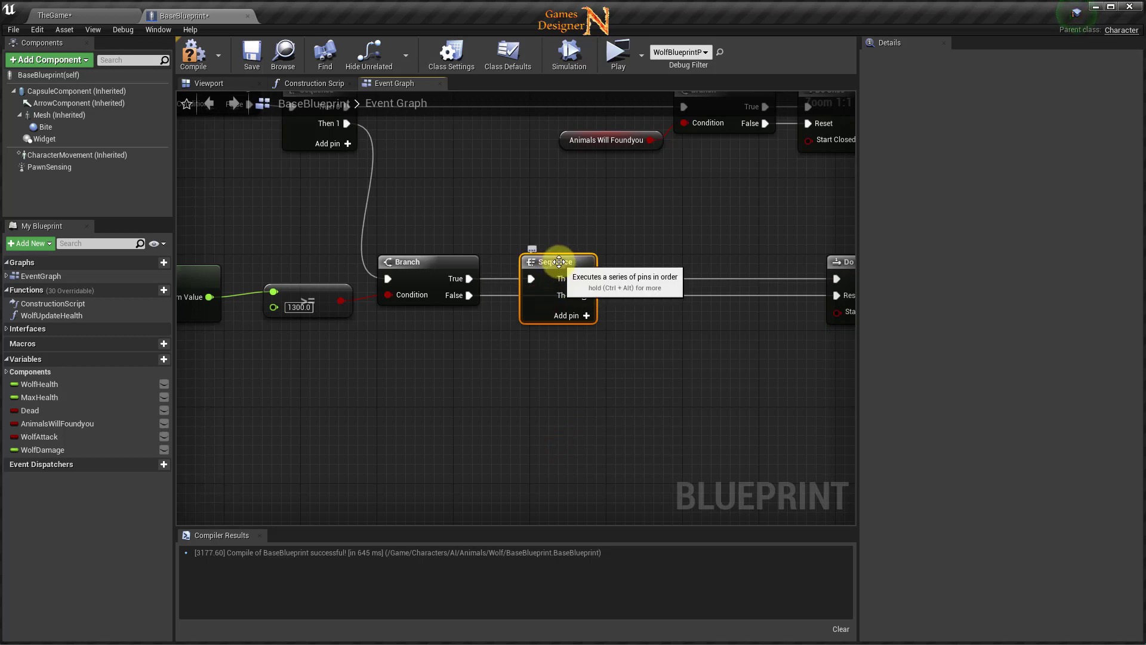
- Add a second Sequence on Branch False wired to Do Once Reset, and drop a Widget reference
left_click(544, 384)
left_click_drag(578, 389, 564, 407)
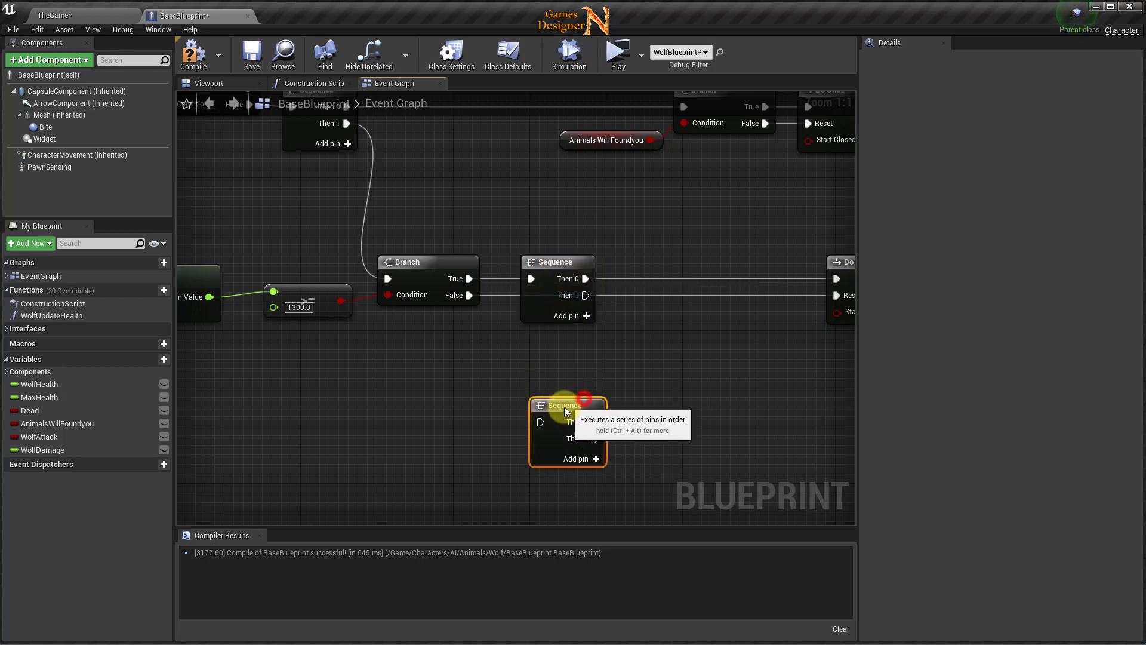
left_click_drag(471, 294, 540, 431)
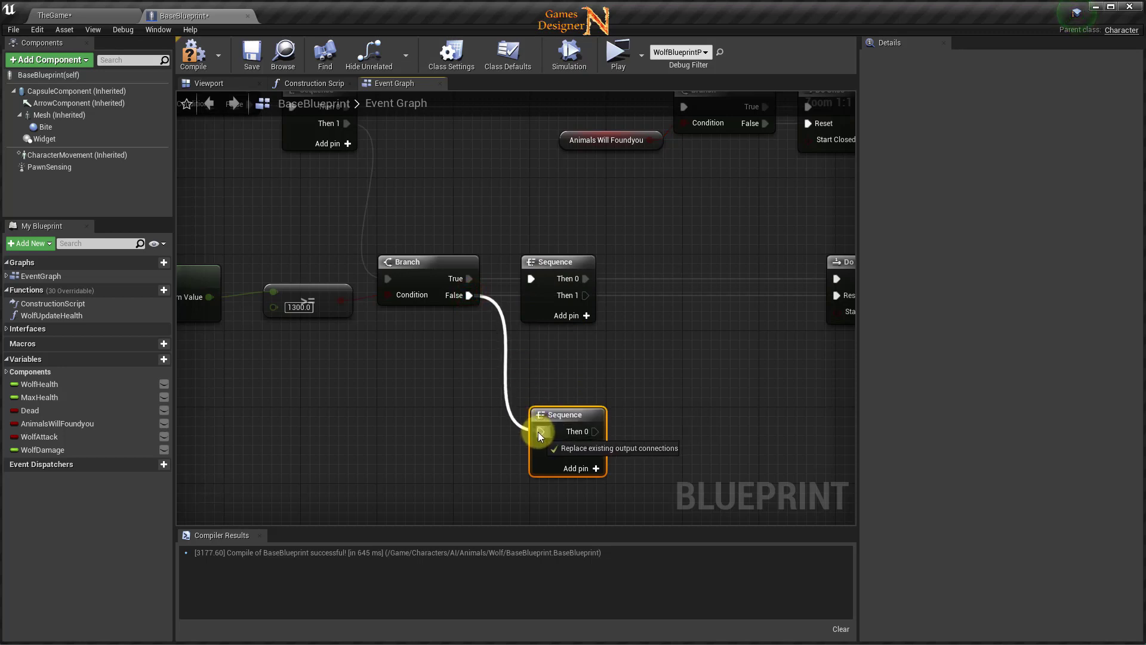
right_click_drag(492, 450, 320, 445)
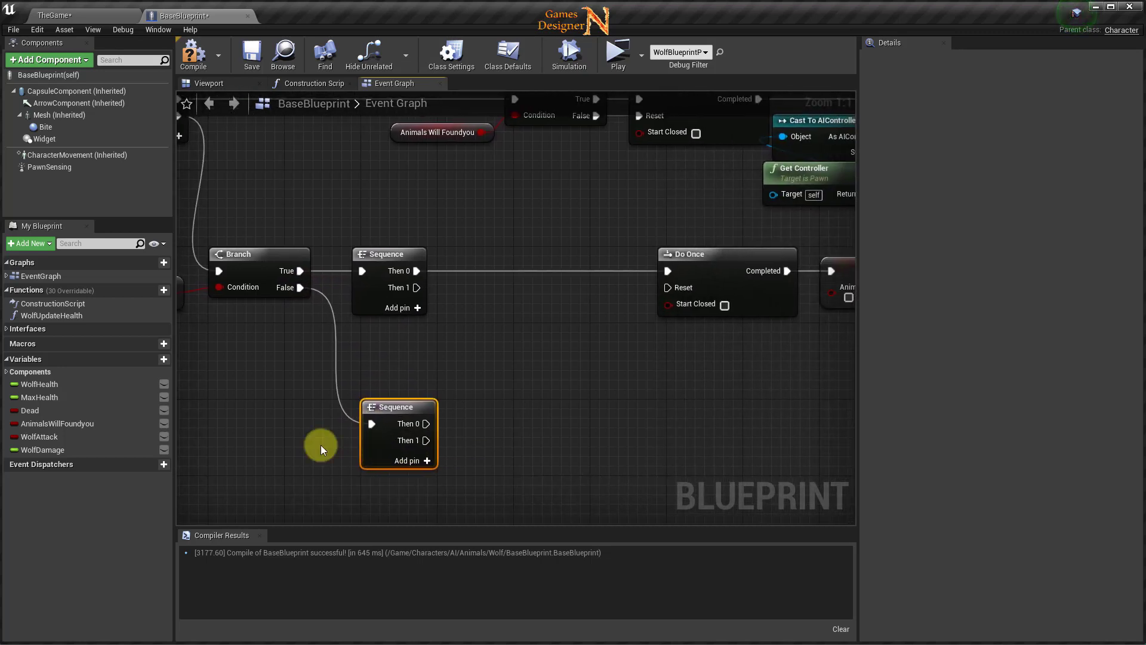
left_click_drag(411, 274, 439, 276, "ctrl")
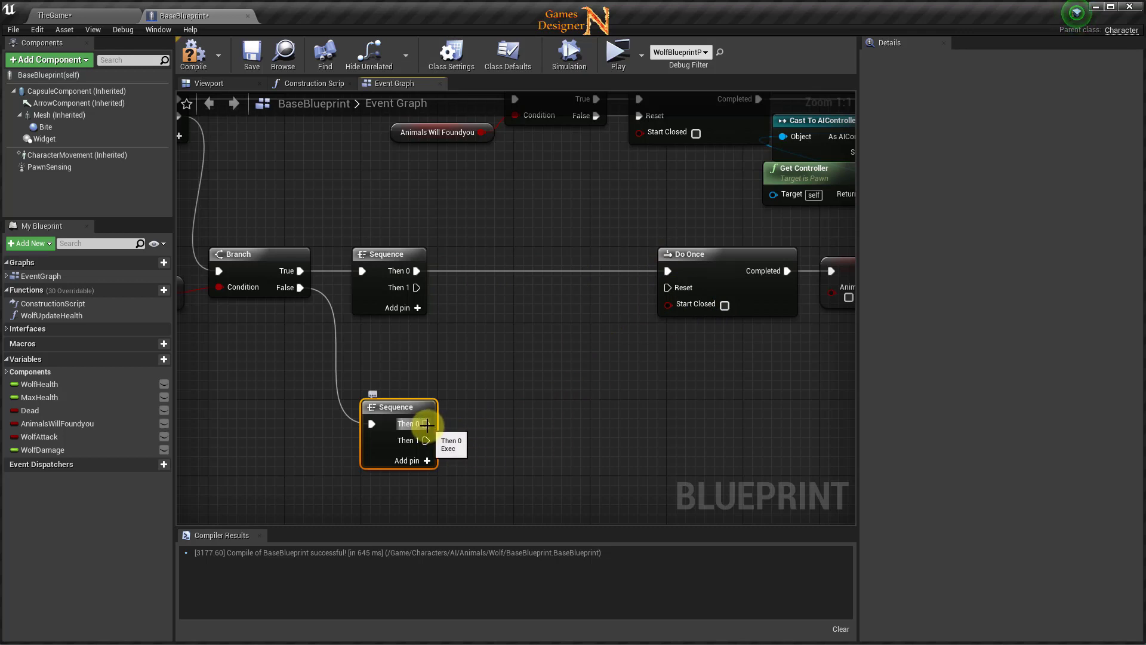
left_click_drag(426, 423, 672, 290)
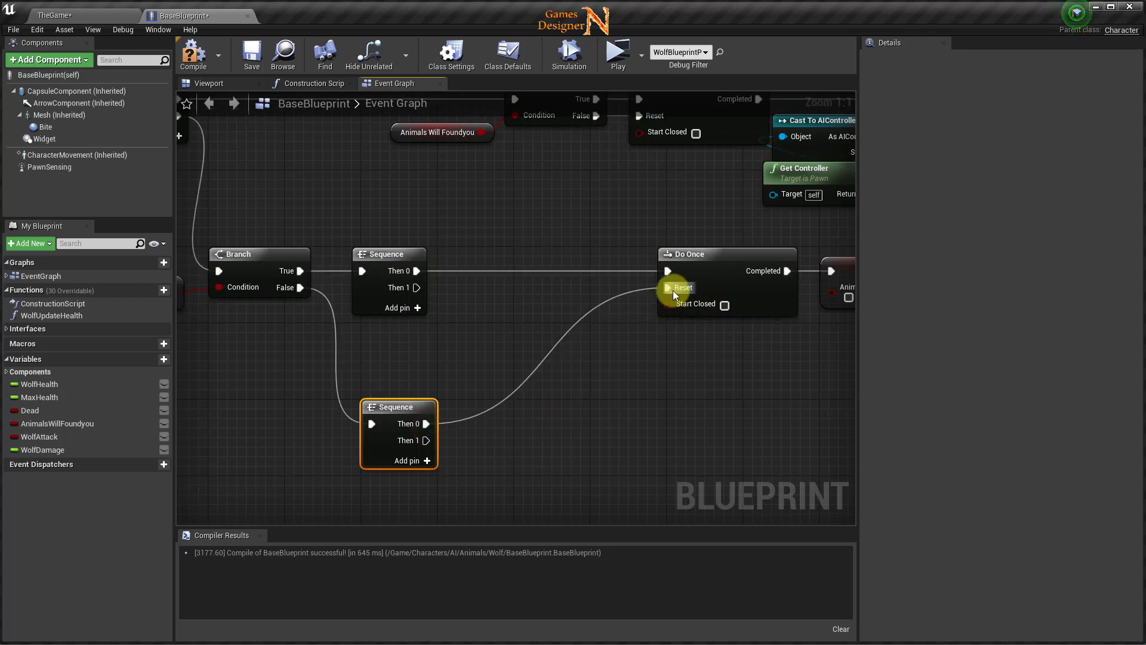
right_click_drag(644, 453, 611, 376)
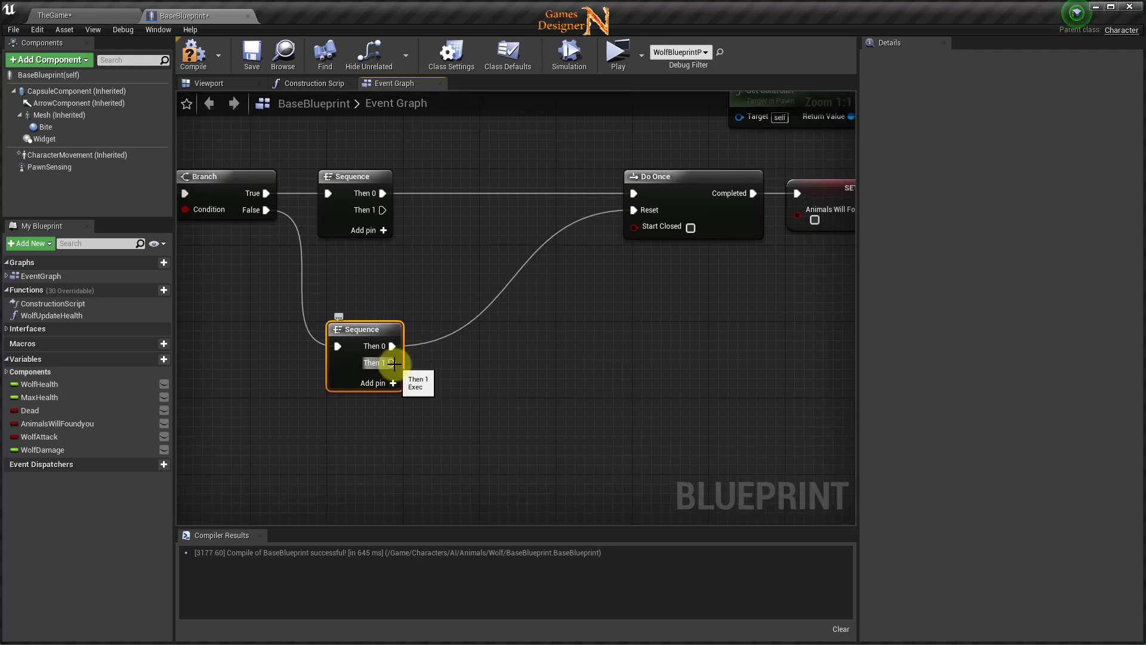
left_click_drag(400, 364, 460, 365)
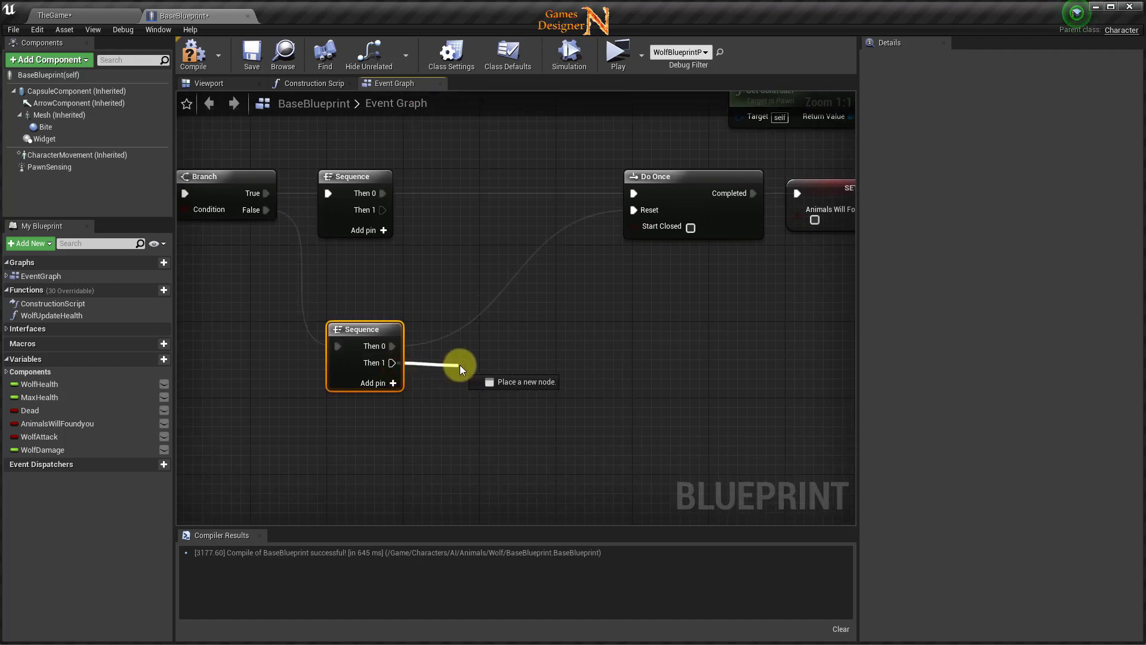
left_click(367, 439)
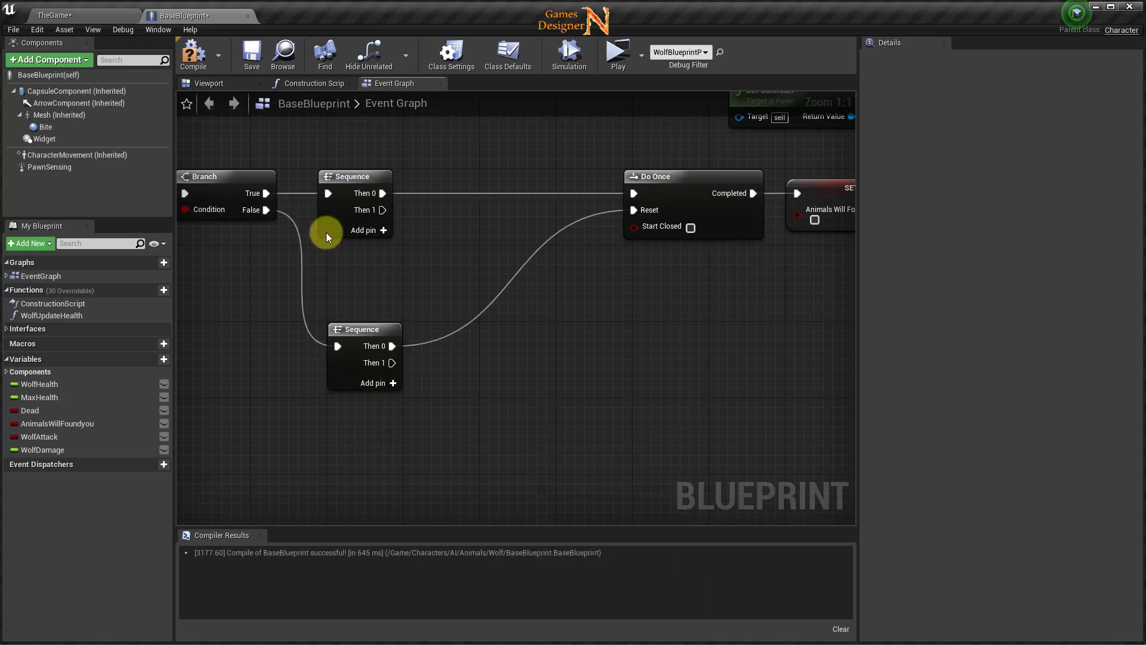
mouse_move(89, 139)
left_mouse_down()
mouse_move(358, 434)
mouse_move(467, 403)
left_mouse_up()
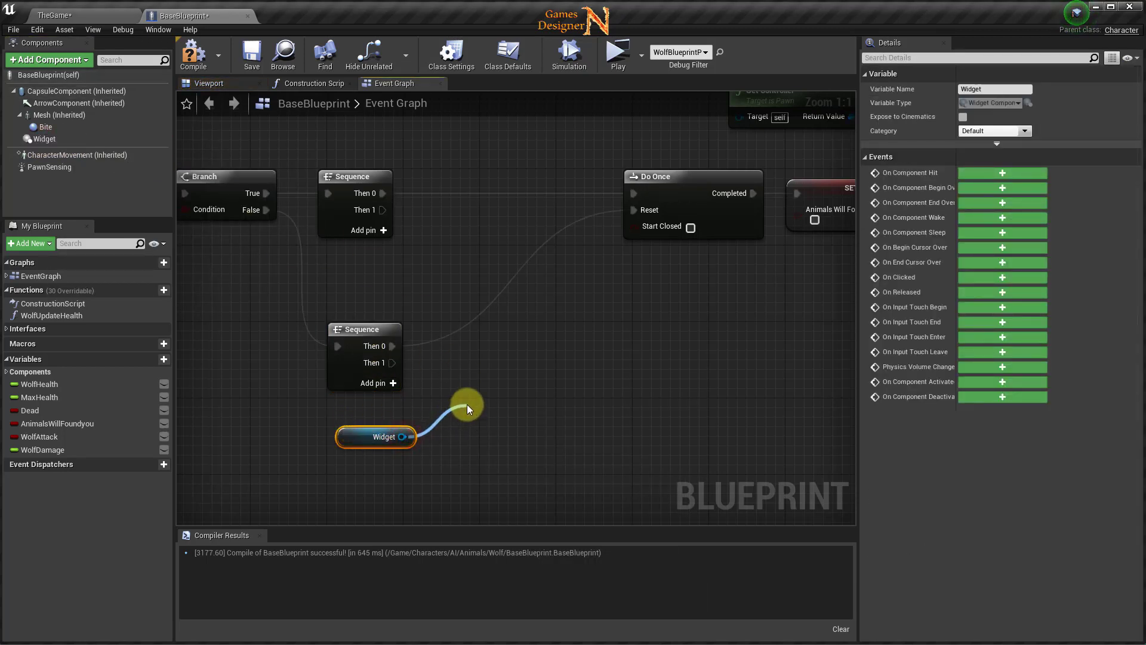
- Add a Widget Set Visibility node with New Visibility ticked, run from the lower Sequence's Then 1
type("set vis")
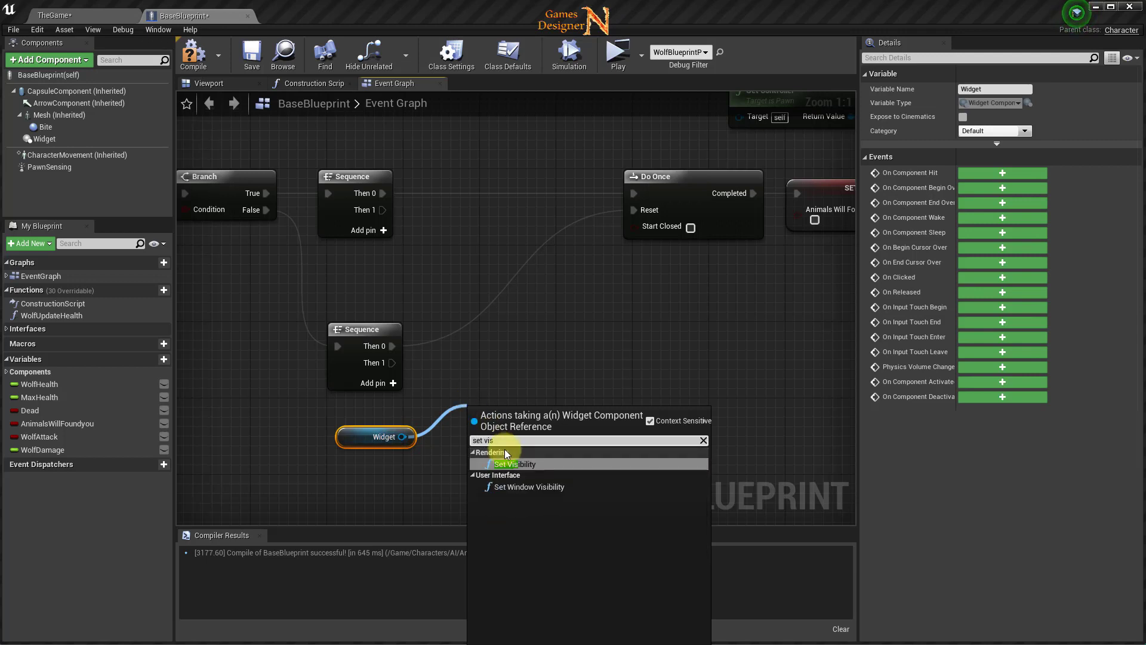
left_click(514, 464)
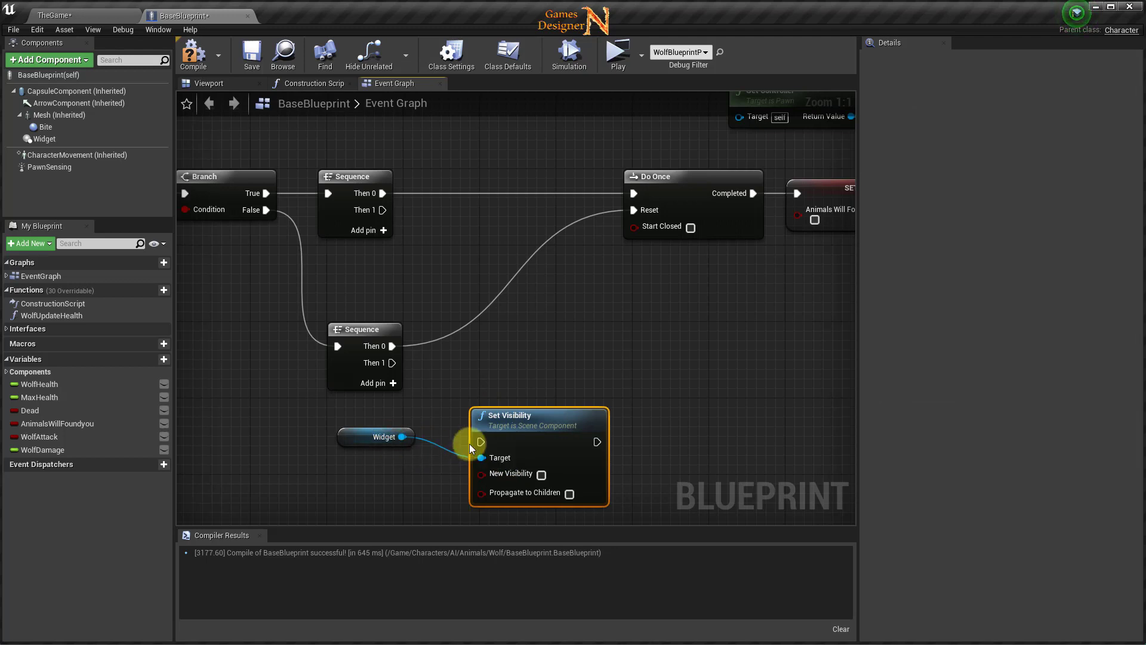
left_click_drag(525, 421, 516, 373)
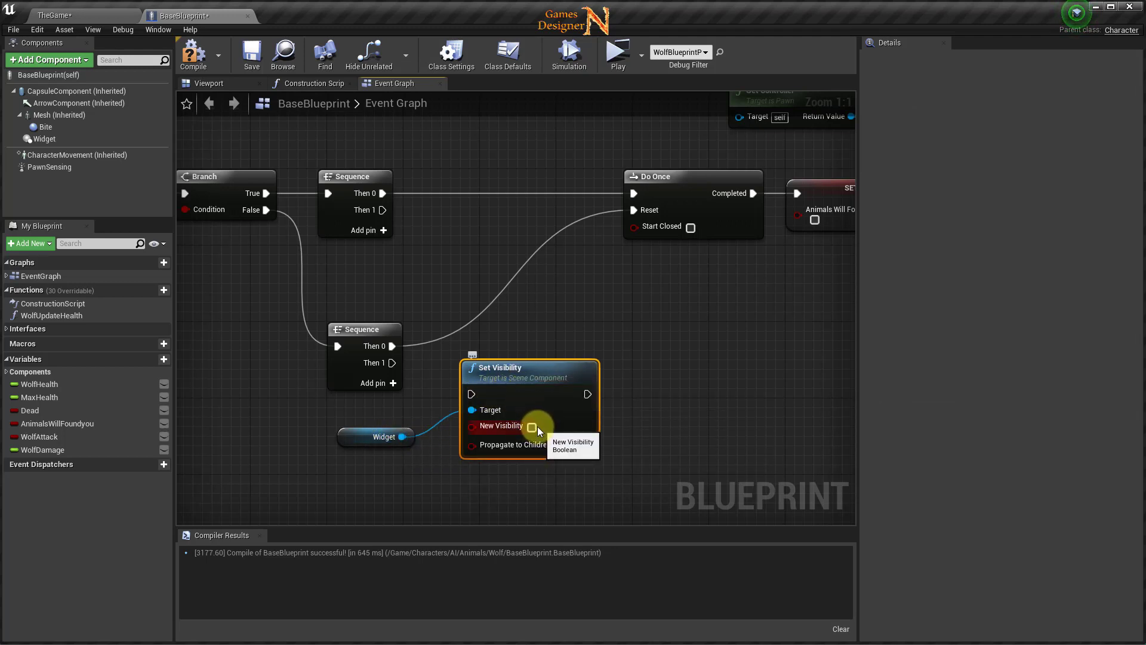
left_click(532, 427)
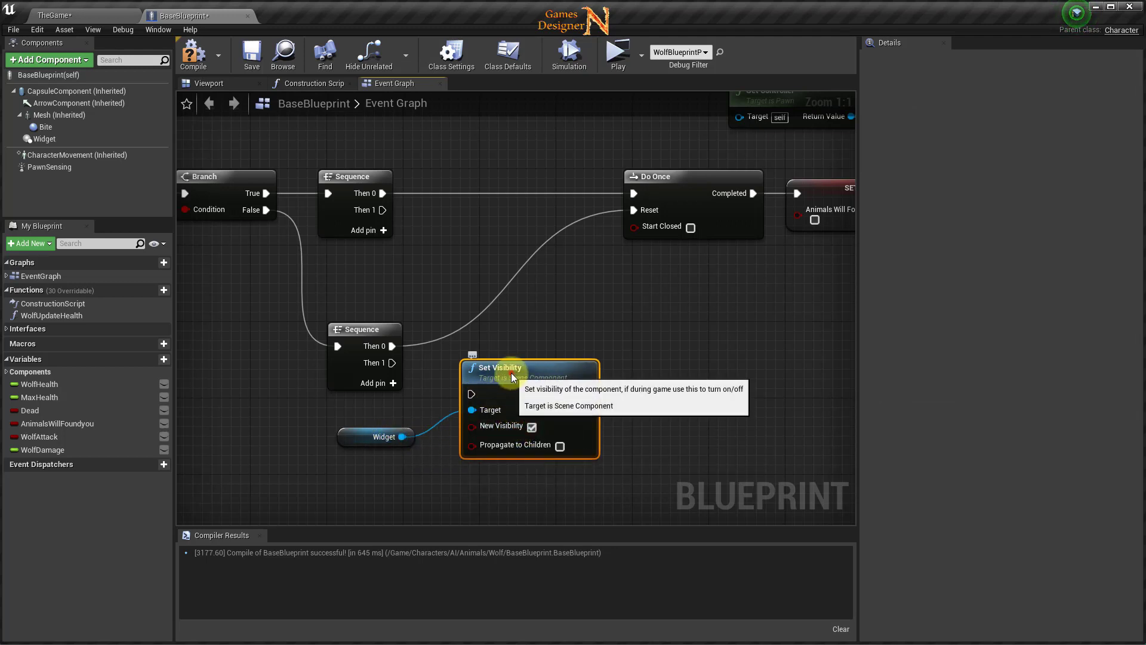
left_click_drag(511, 375, 502, 346)
left_click_drag(392, 362, 461, 364)
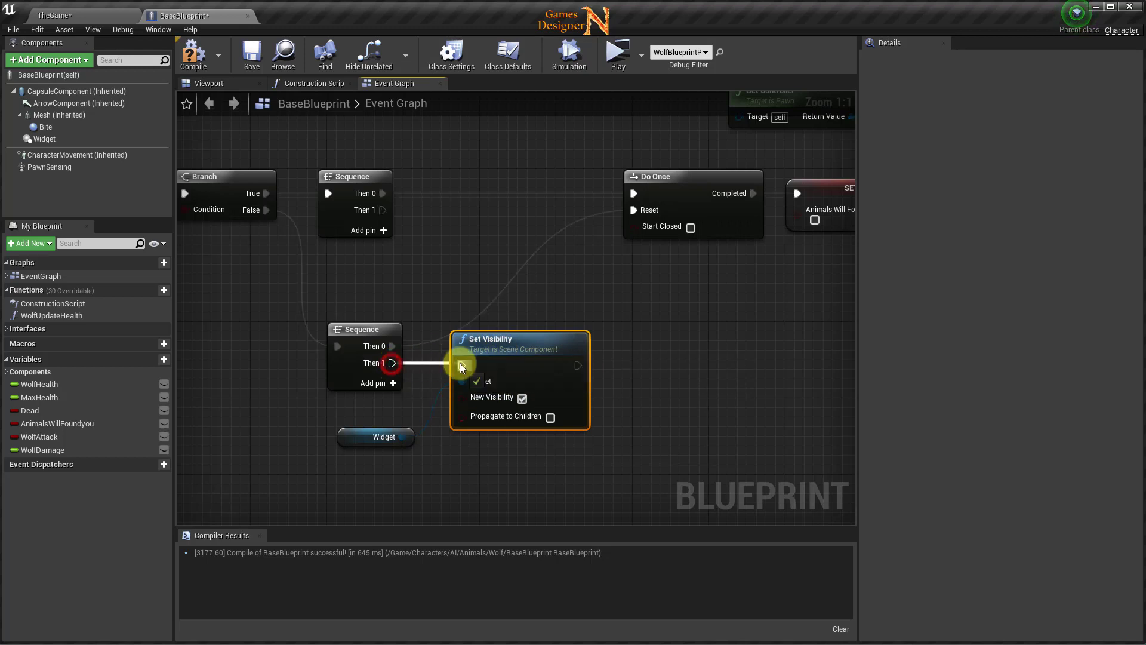
- Select the Sequence, Set Visibility and Widget nodes, then the 1300.0 compare node
right_click_drag(487, 471, 396, 484)
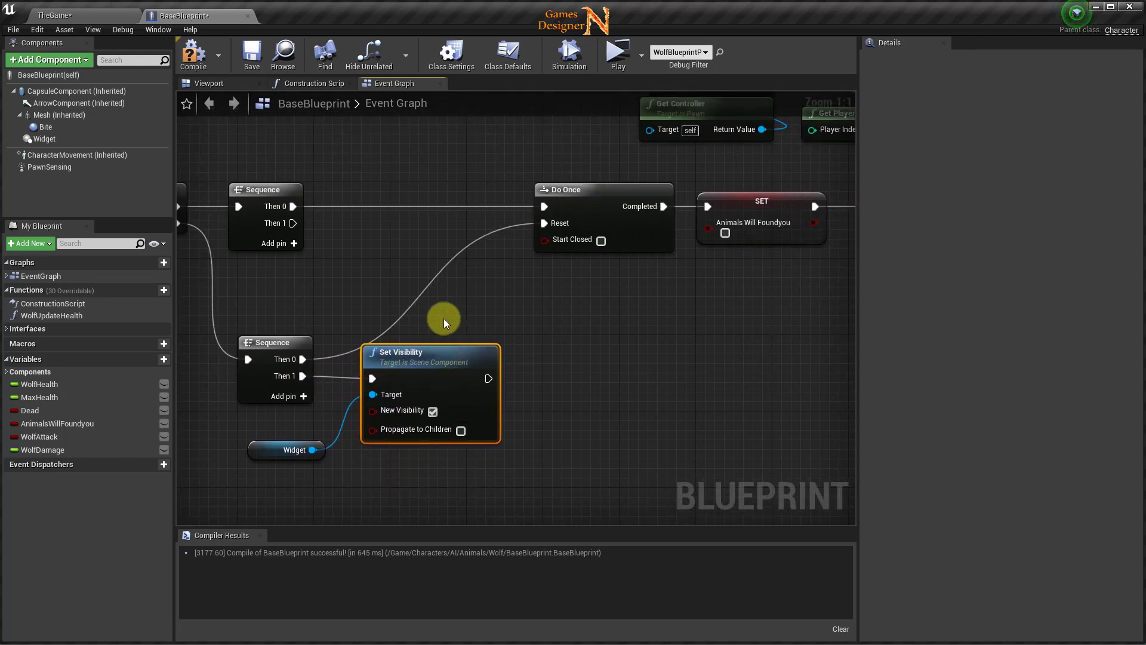
right_click_drag(444, 321, 680, 309)
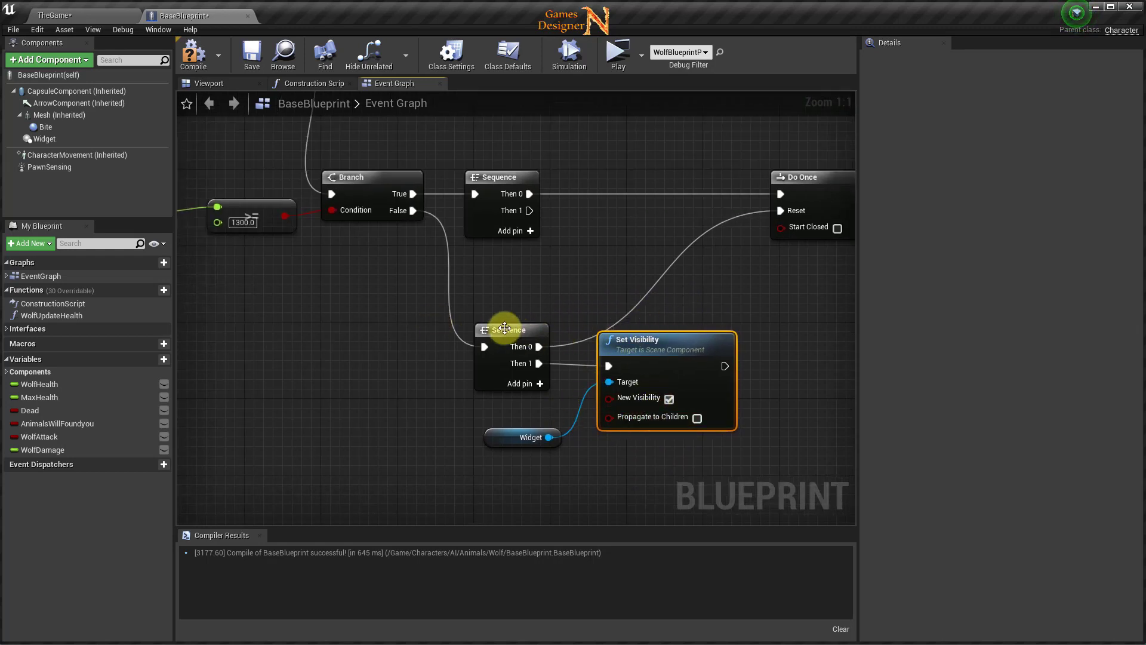
left_click_drag(474, 316, 672, 465)
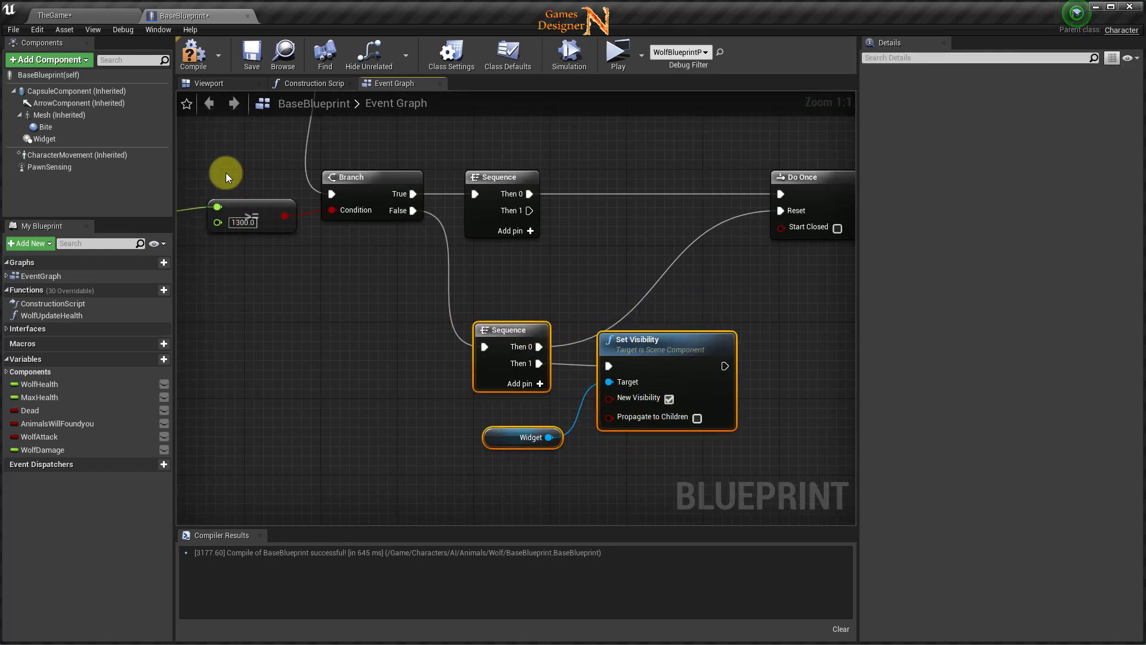
left_click_drag(225, 173, 272, 294)
right_click_drag(402, 381, 191, 392)
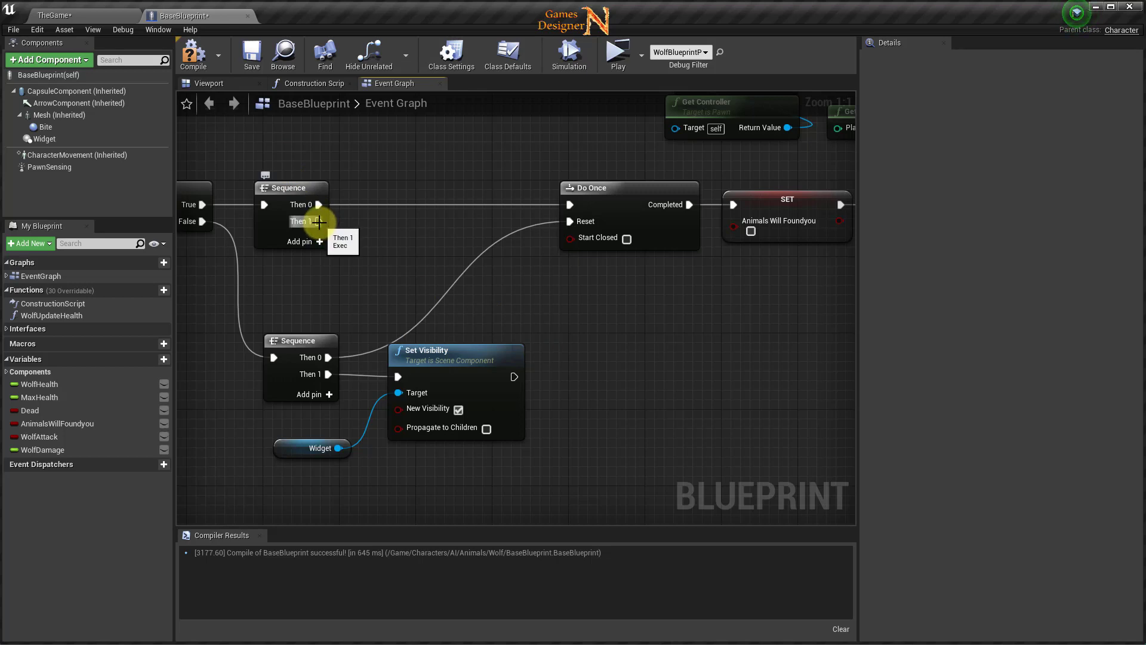
- Add a Do Once on the upper Sequence's Then 1, and make the visibility call reset the lower Do Once
left_click_drag(319, 221, 462, 266)
left_click_drag(567, 306, 577, 309)
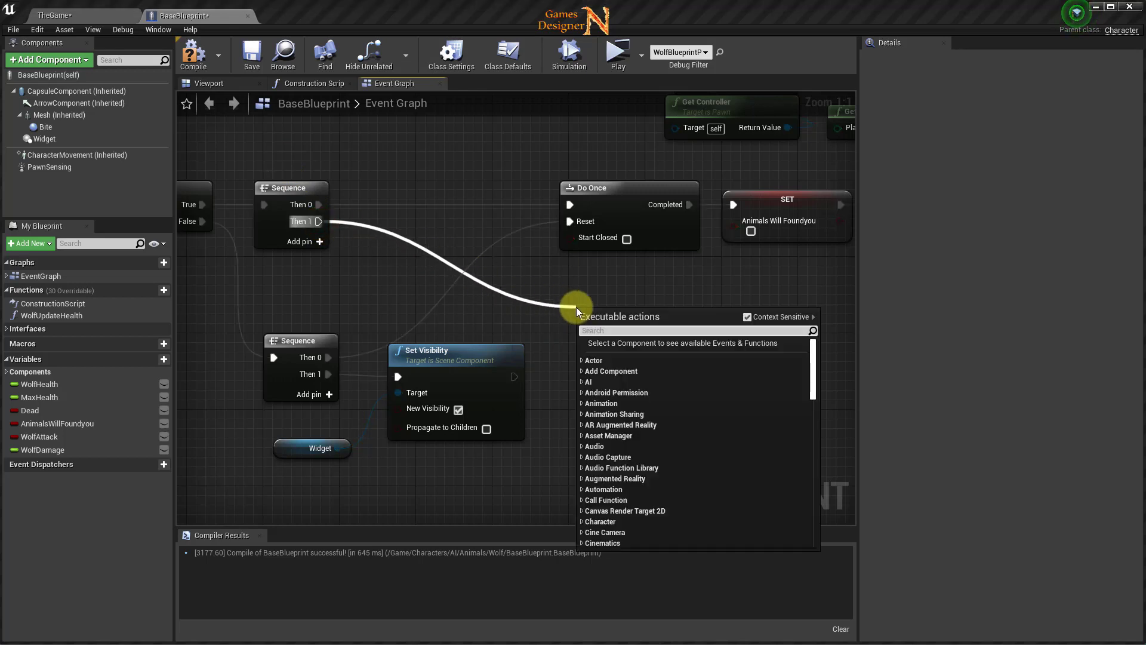
type("do")
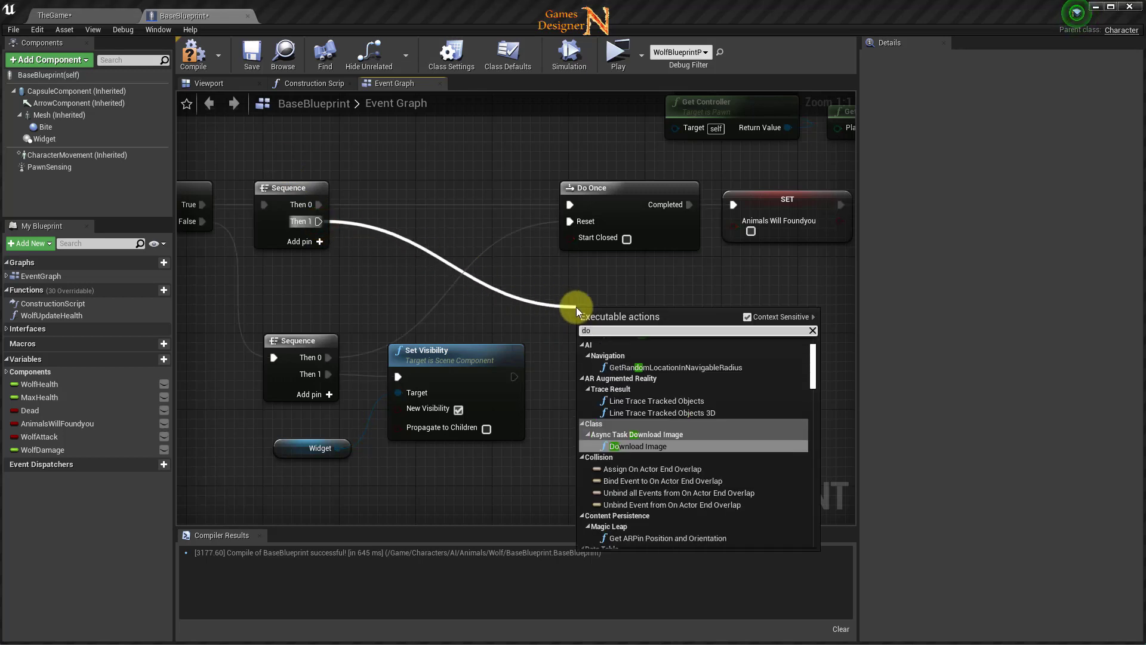
type(" ond")
key("BackSpace")
type("ce")
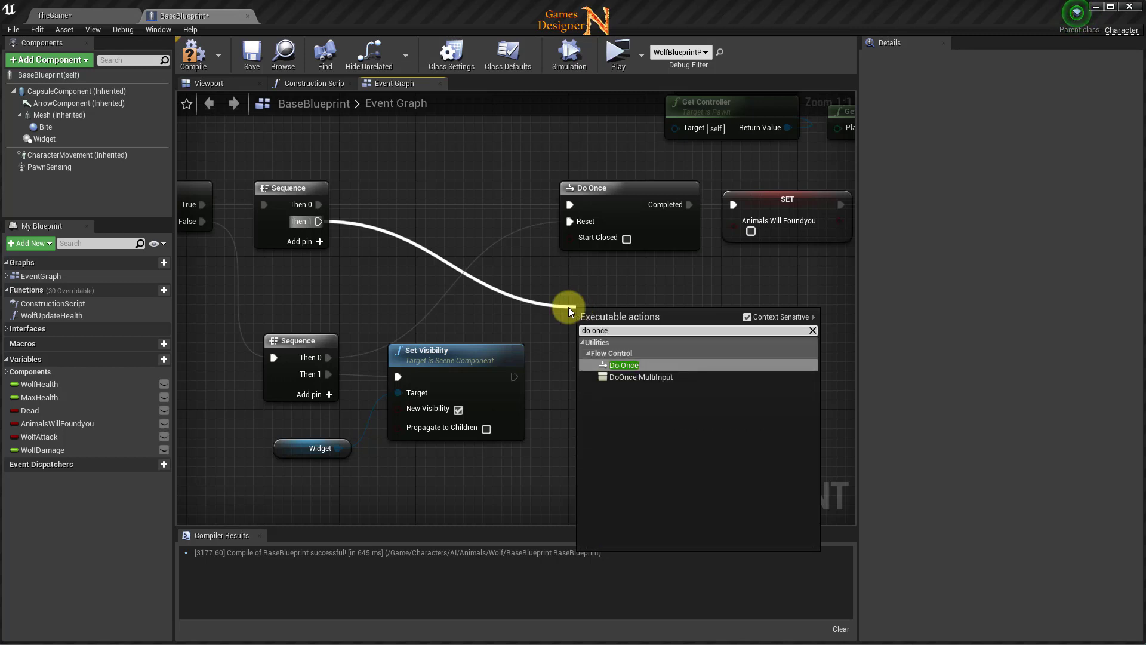
left_click(625, 364)
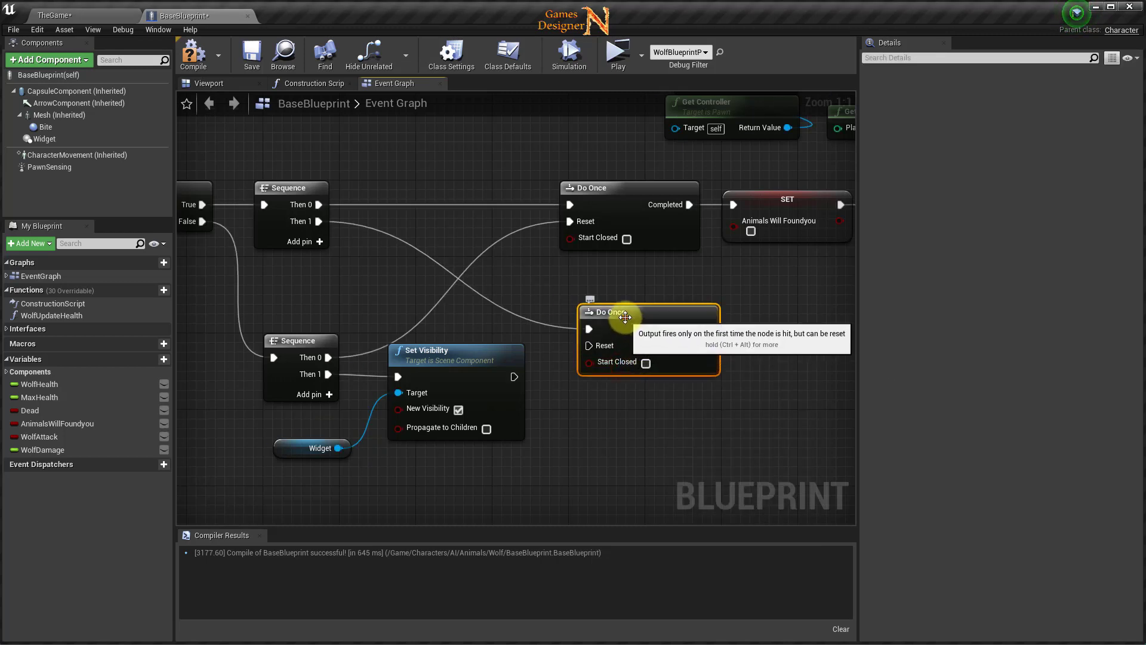
left_click_drag(631, 312, 613, 287)
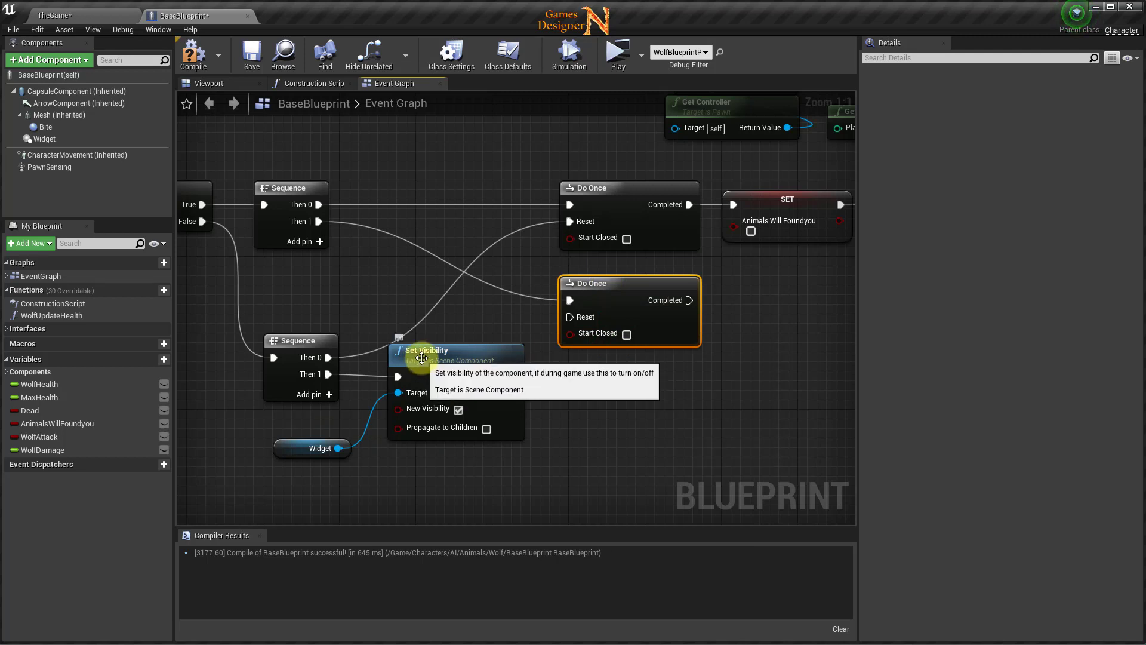
left_click_drag(514, 376, 568, 317)
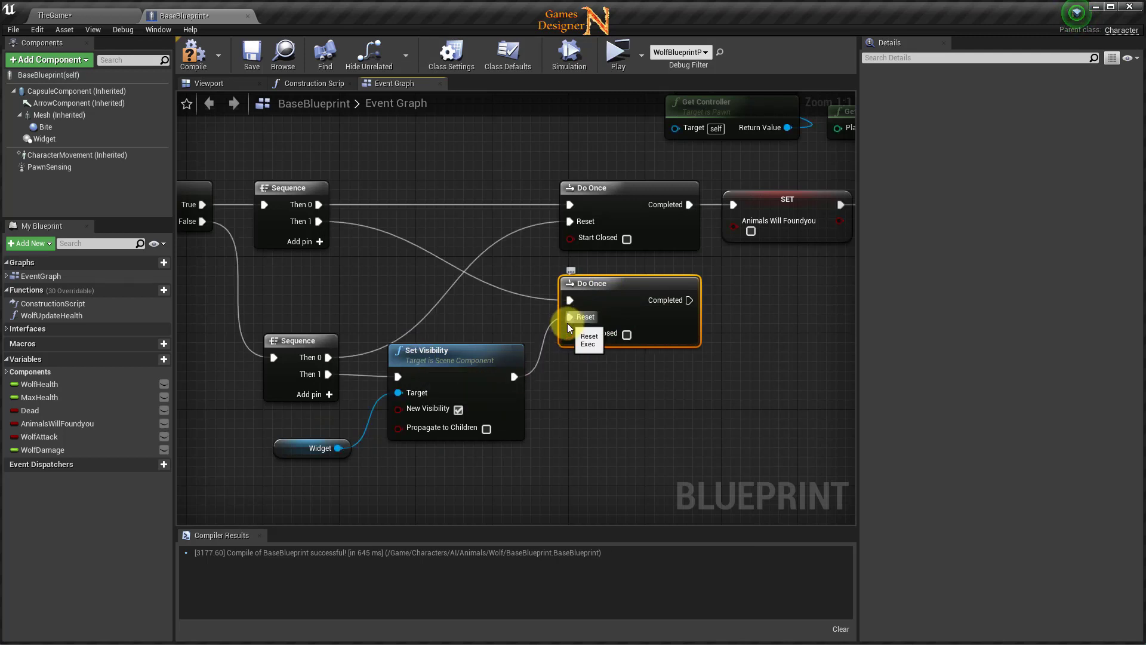
mouse_move(659, 403)
right_mouse_down()
mouse_move(382, 392)
mouse_move(589, 398)
right_mouse_up()
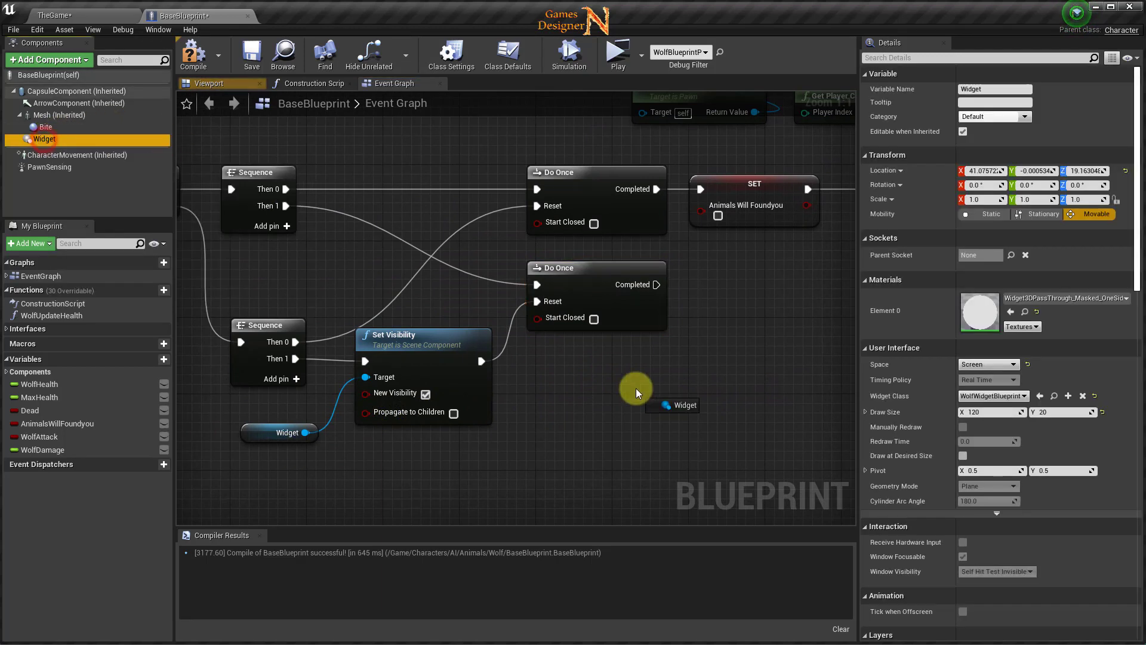
- Add an unchecked Set Visibility for Widget, run from the lower Do Once's Completed
left_click_drag(45, 138, 564, 382)
right_click_drag(653, 417, 490, 460)
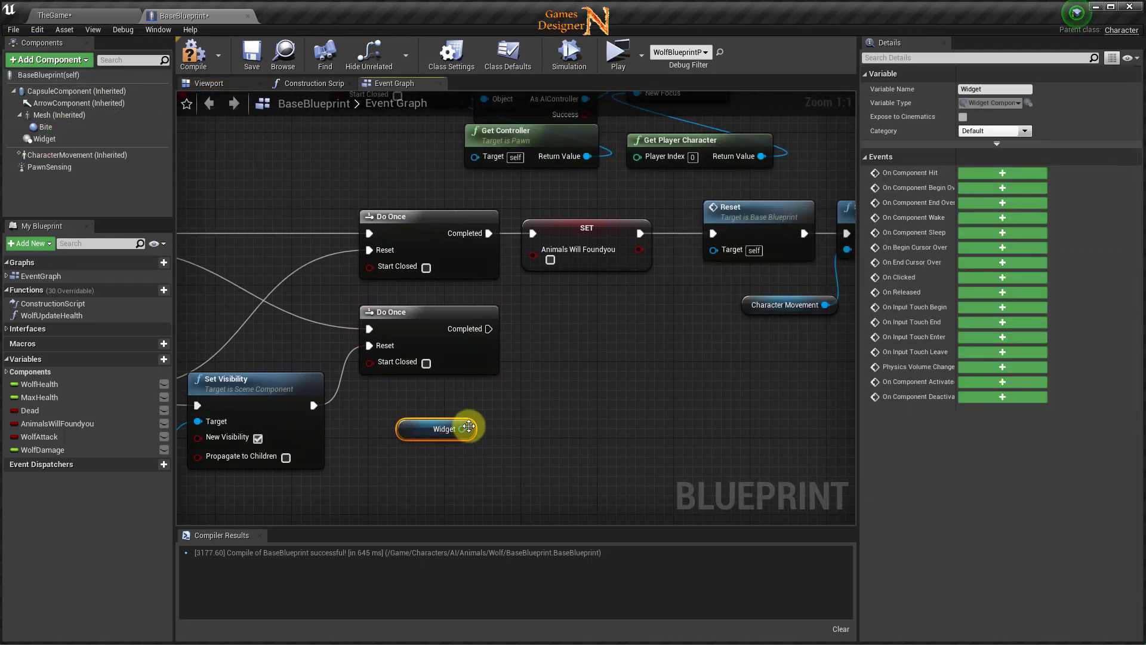
left_click_drag(467, 426, 518, 389)
type("se")
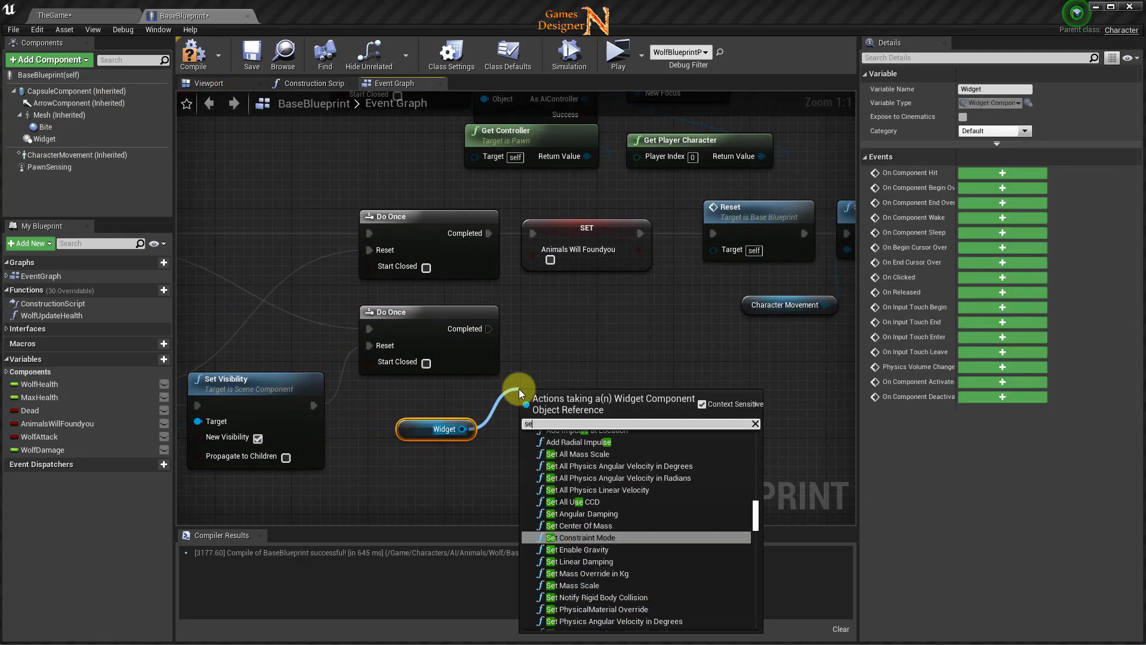
type("t vis")
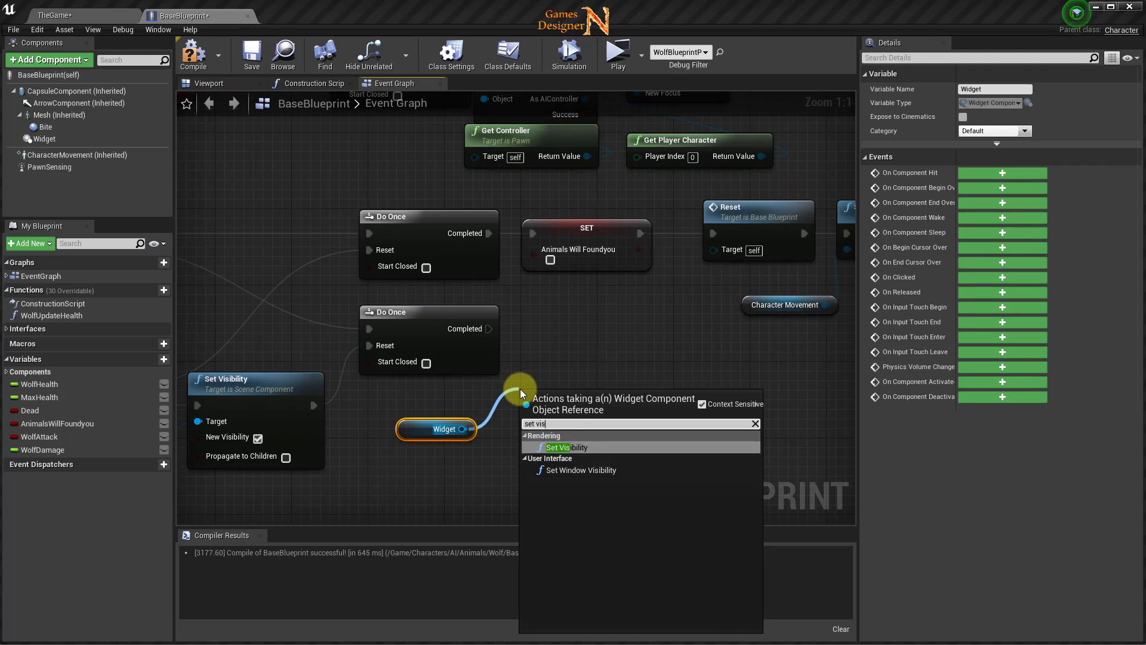
left_click(567, 448)
mouse_move(558, 399)
left_mouse_down()
mouse_move(571, 362)
mouse_move(562, 304)
left_mouse_up()
left_click_drag(488, 329, 531, 329)
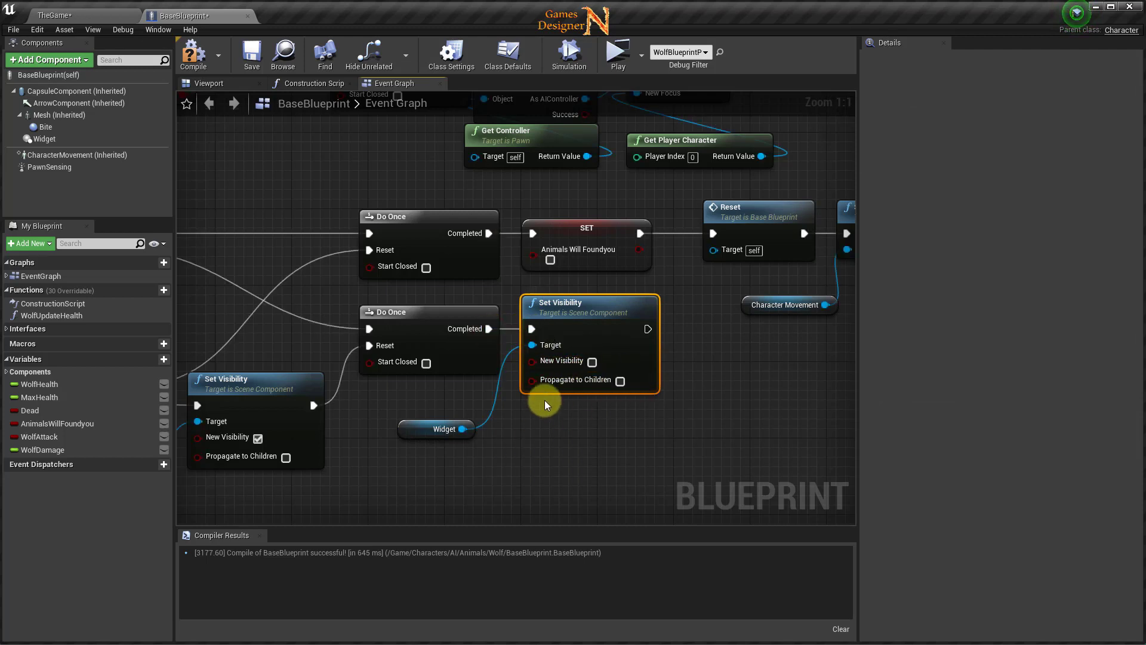
right_click_drag(550, 443, 564, 405)
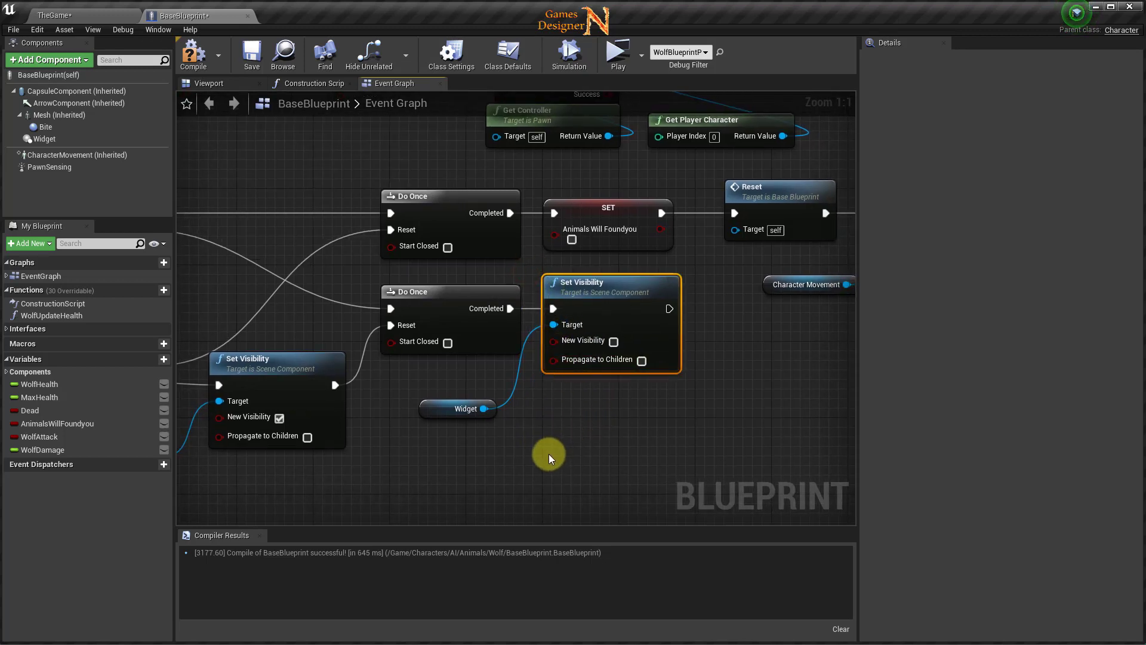
mouse_move(542, 456)
right_mouse_down()
mouse_move(563, 420)
mouse_move(1008, 428)
mouse_move(1112, 443)
right_mouse_up()
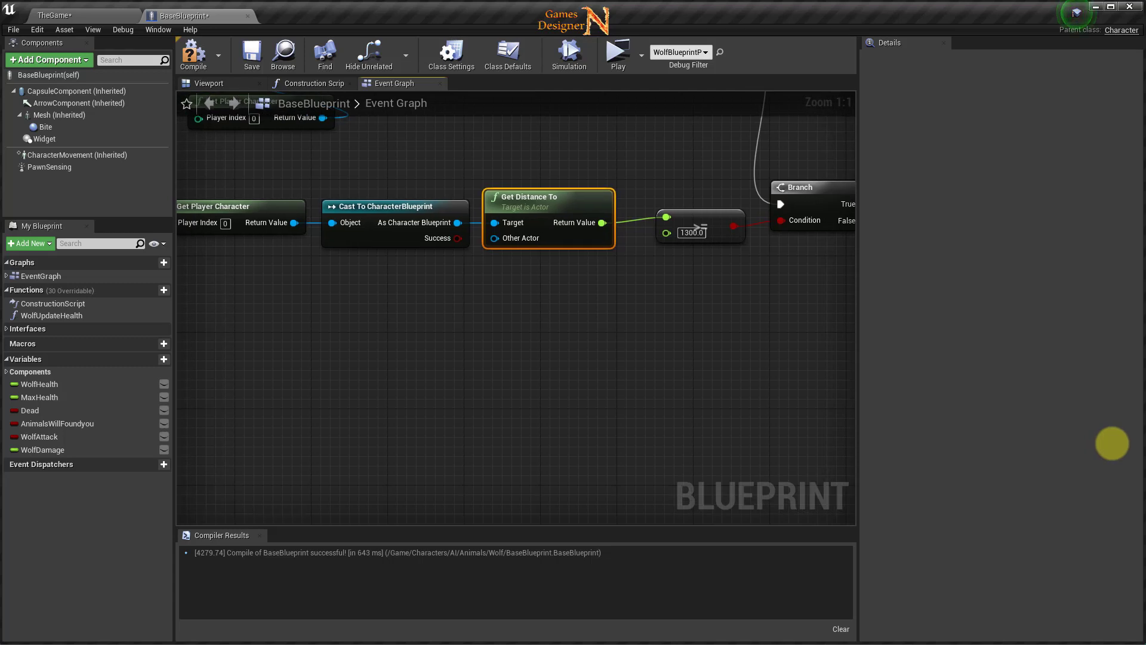
- Feed the cast player character into Get Distance To's Other Actor and break the Target link
right_click_drag(389, 370, 554, 396)
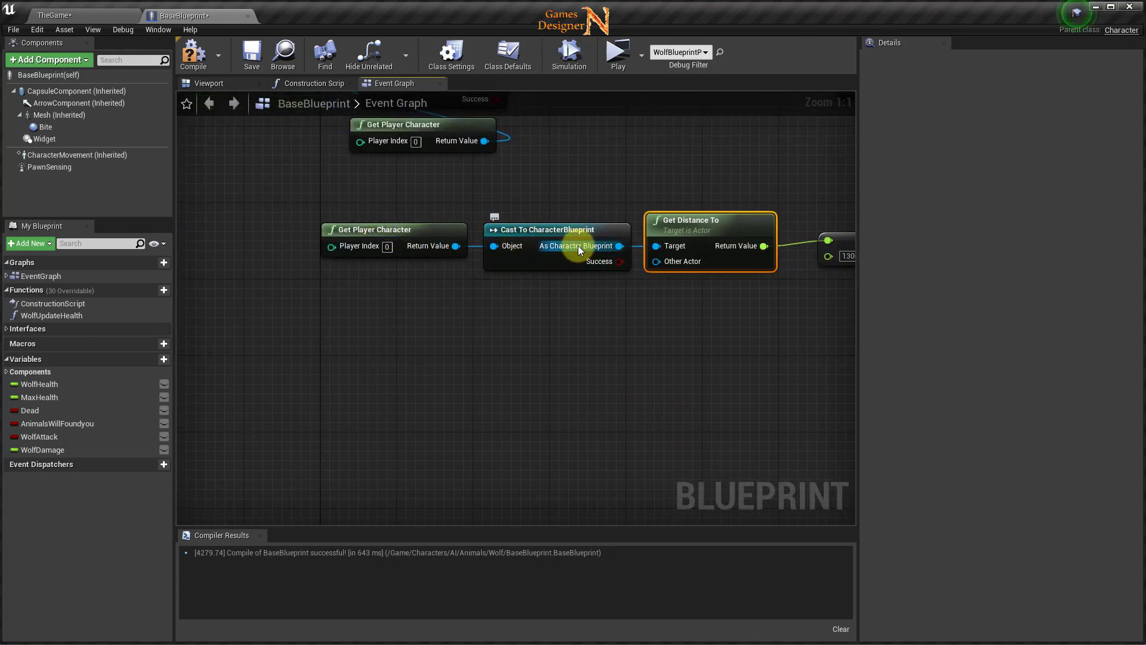
right_click_drag(617, 276, 512, 286)
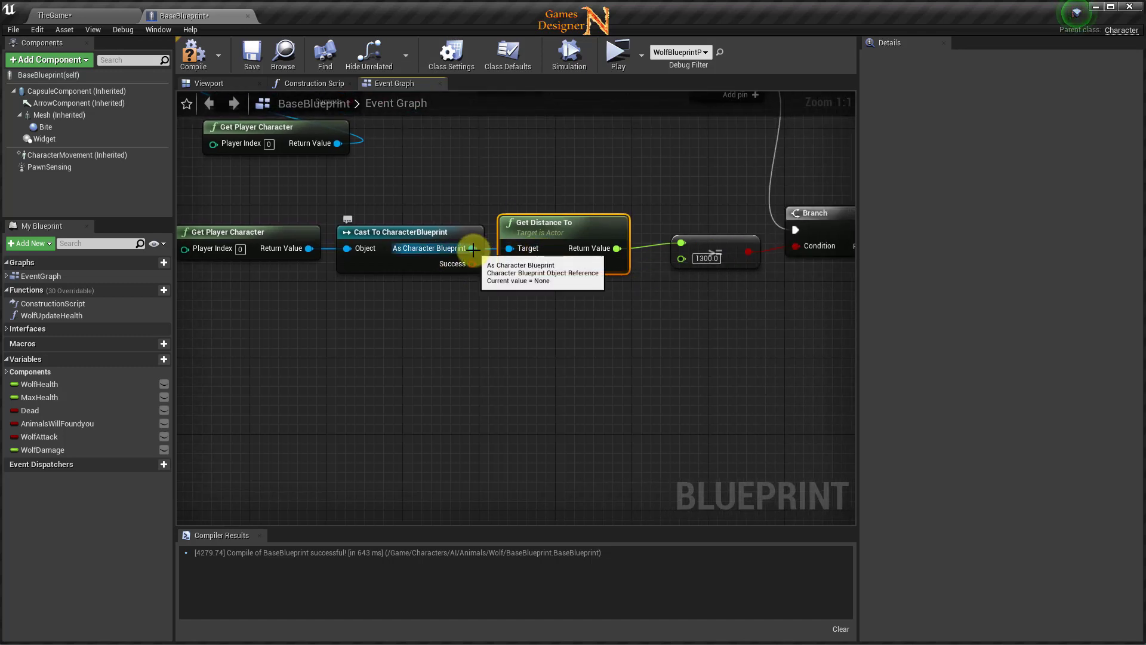
left_click_drag(482, 253, 508, 263)
right_click(508, 249)
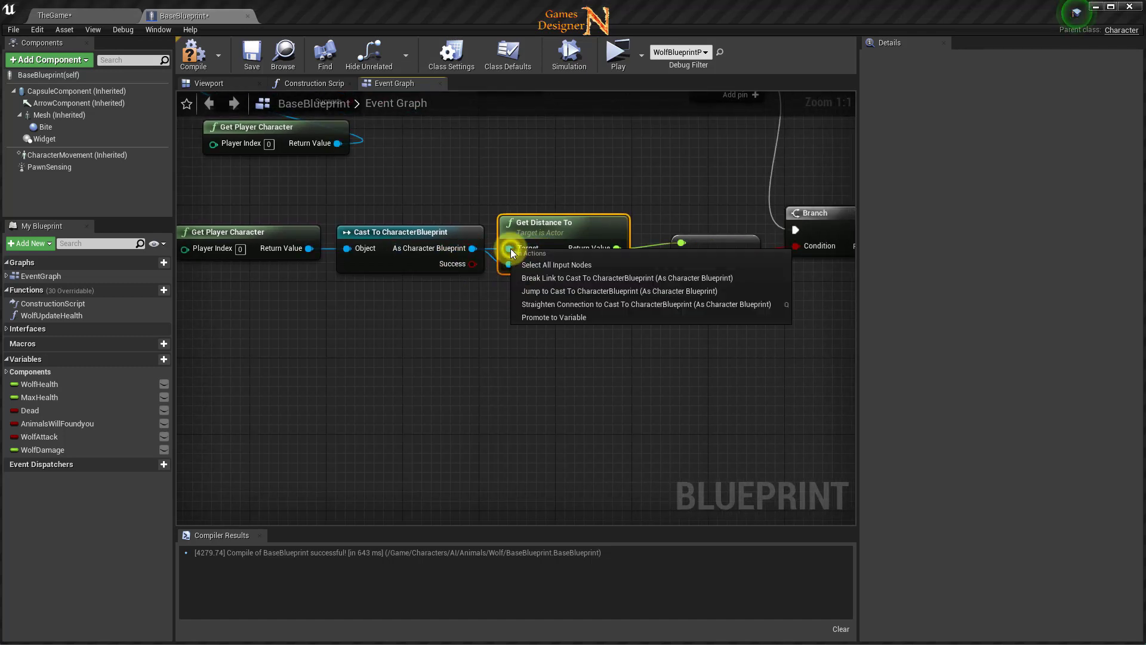
left_click(541, 269)
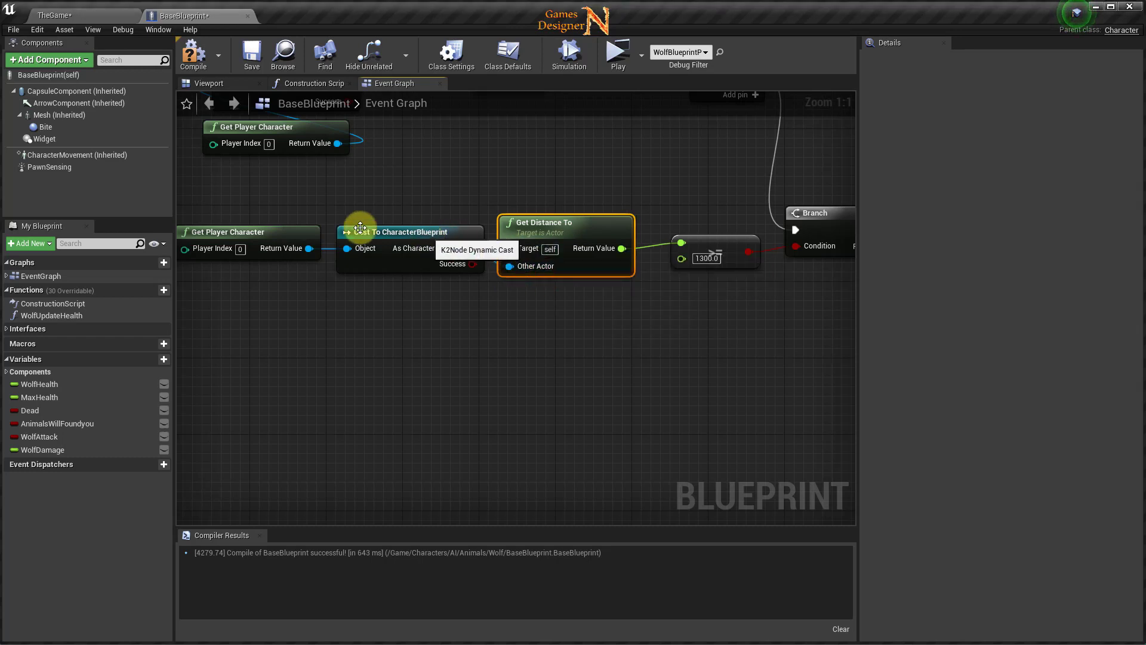
- Compile and save BaseBlueprint, then return to the TheGame level
mouse_move(255, 215)
left_mouse_down()
mouse_move(382, 249)
mouse_move(402, 275)
left_mouse_up()
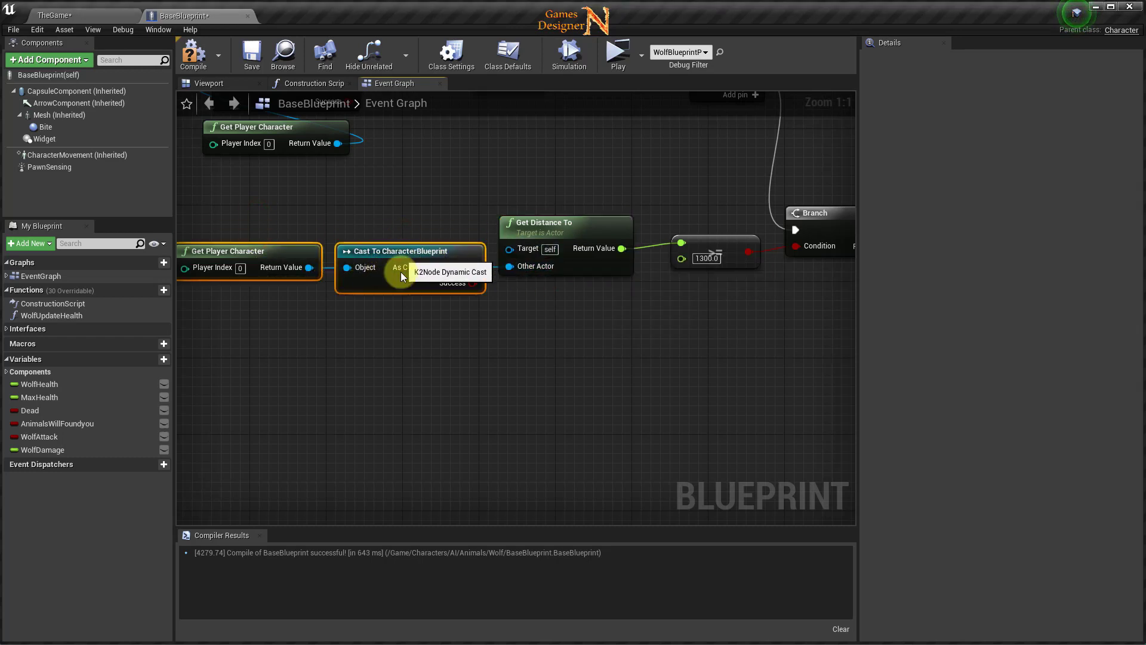
left_click(251, 56)
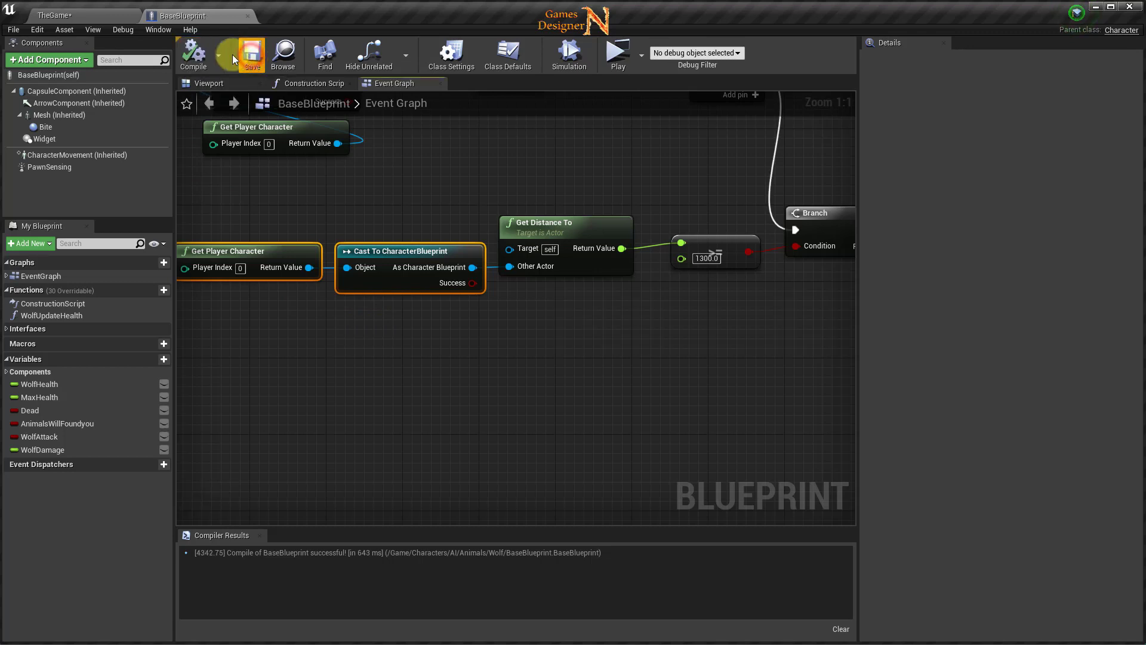
left_click(76, 16)
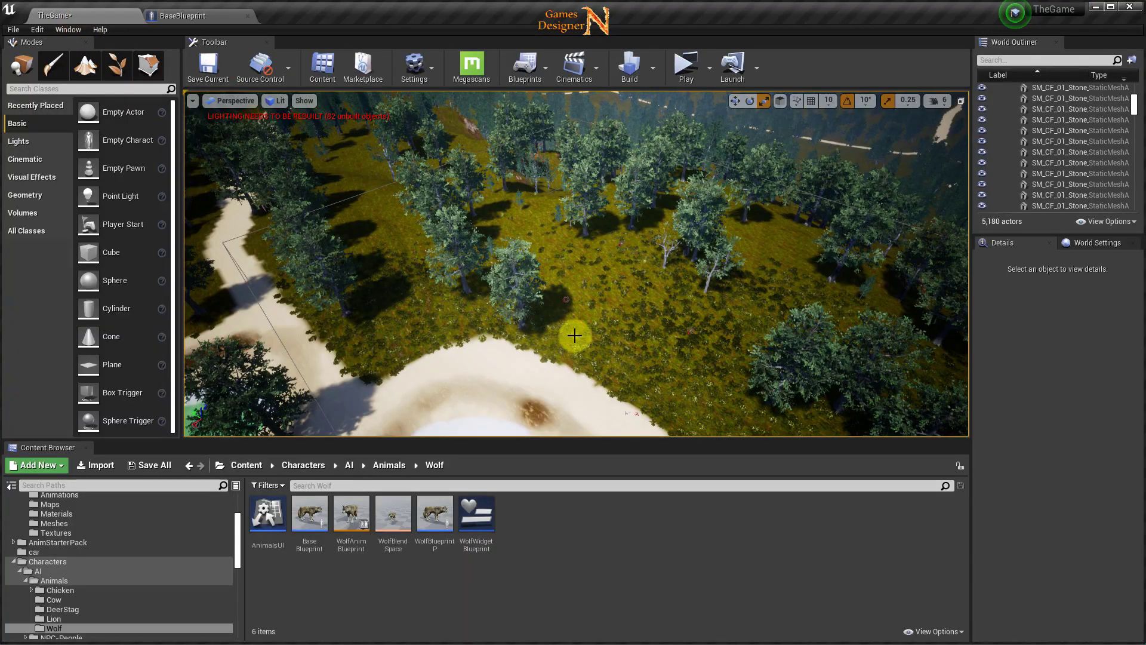
- Tilt the level view down over the sandy path and lake shore, then launch a standalone preview
right_click_drag(613, 315, 593, 493)
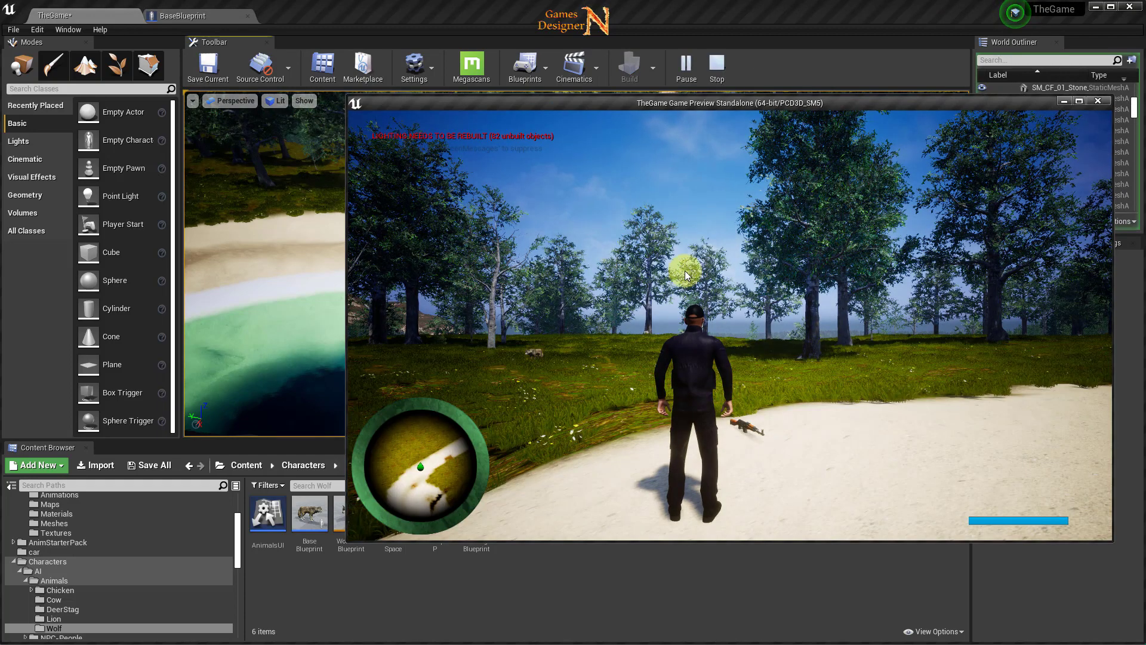
left_click(685, 275)
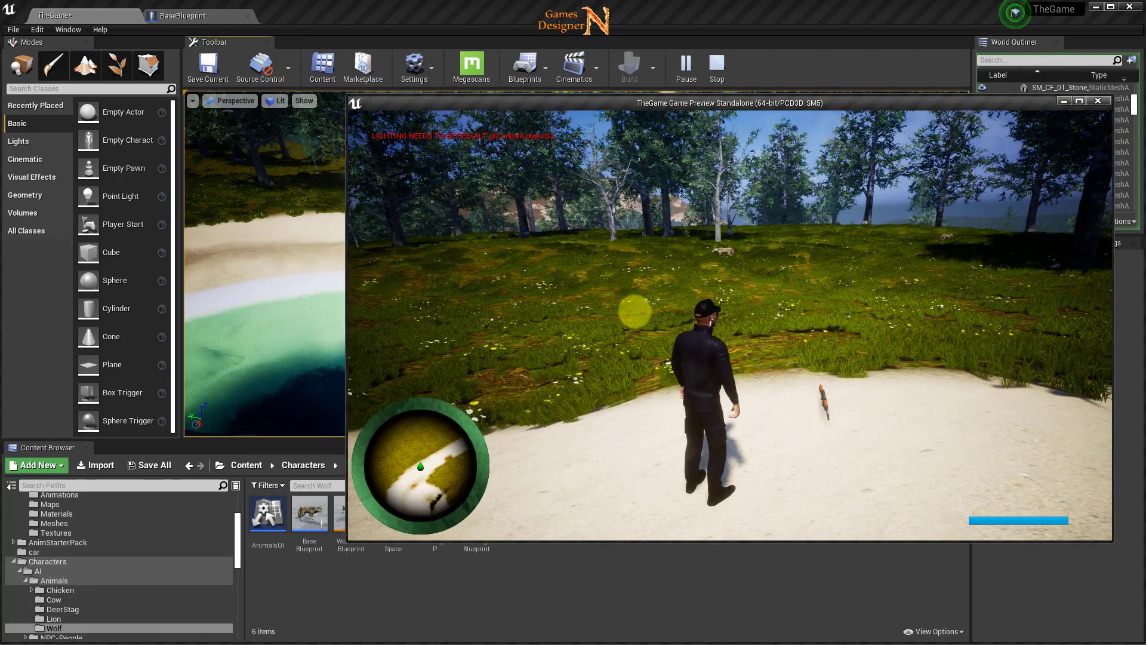
- Run the character back and forth across the sand near the wolf, then end the preview
key("w")
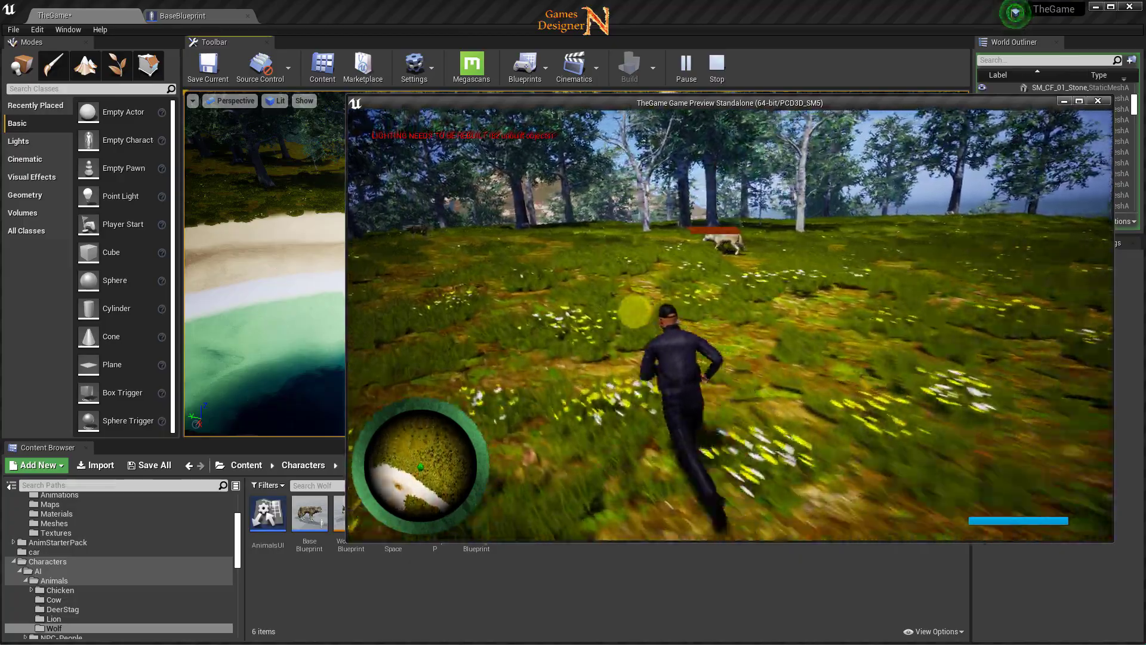
key("s")
key("w")
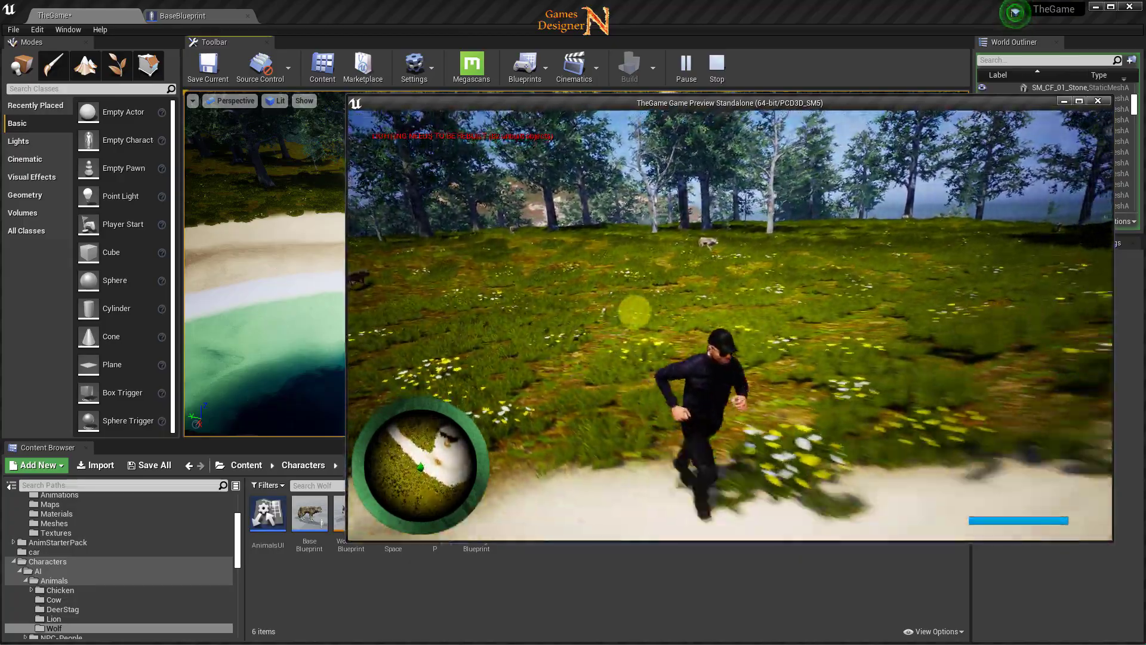
key("d")
key("w")
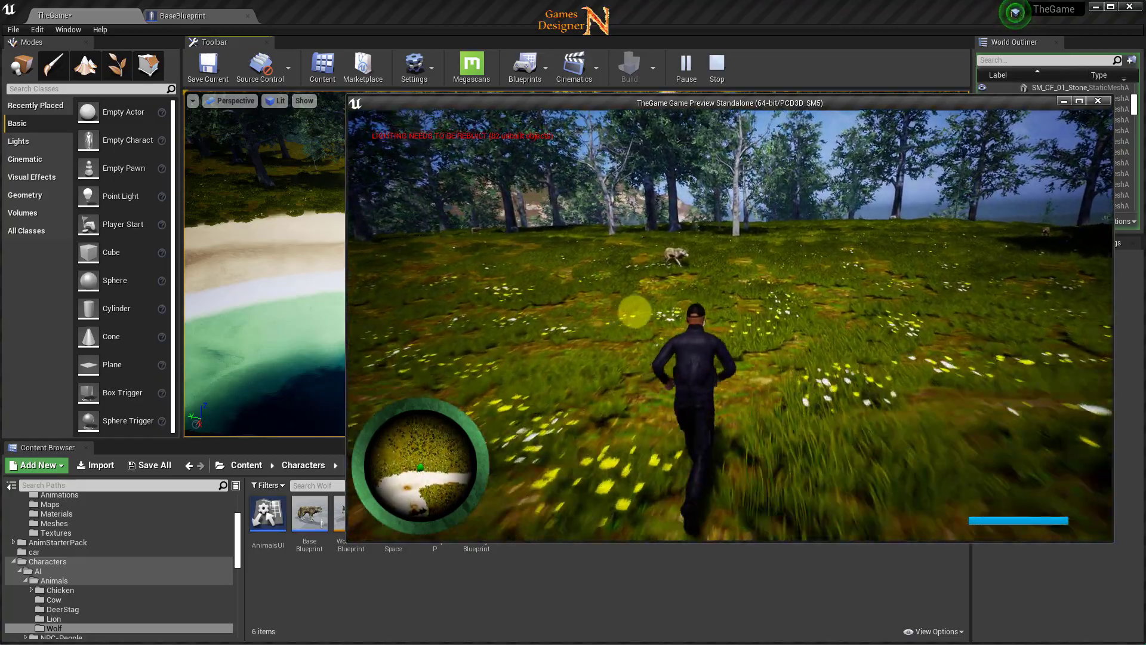
key("s")
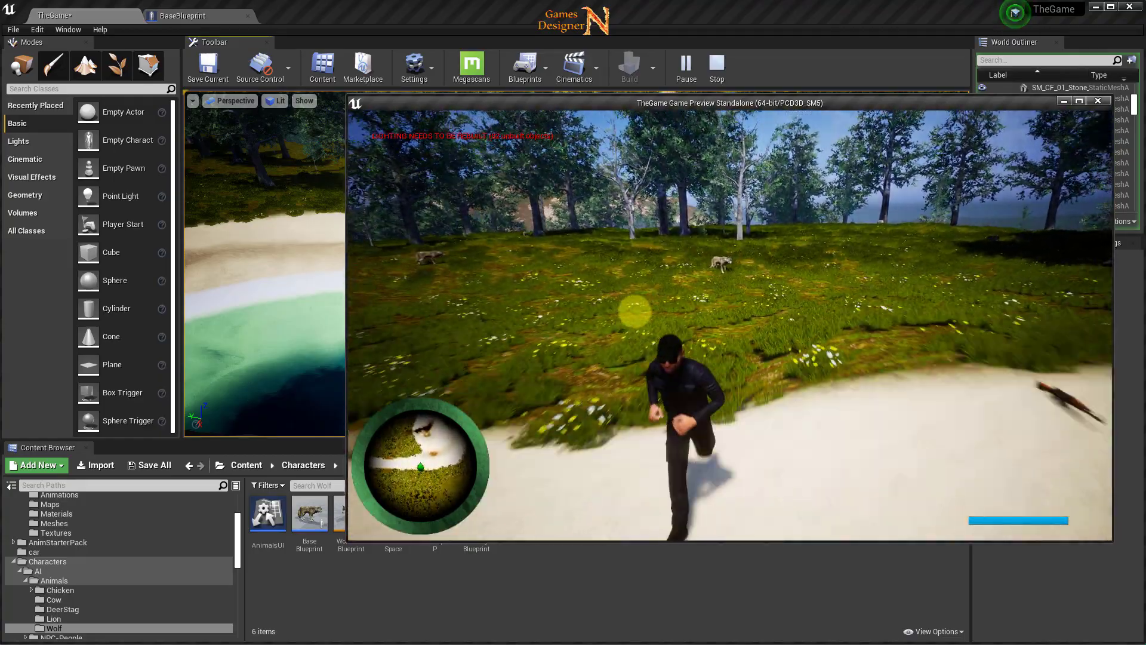
key("d")
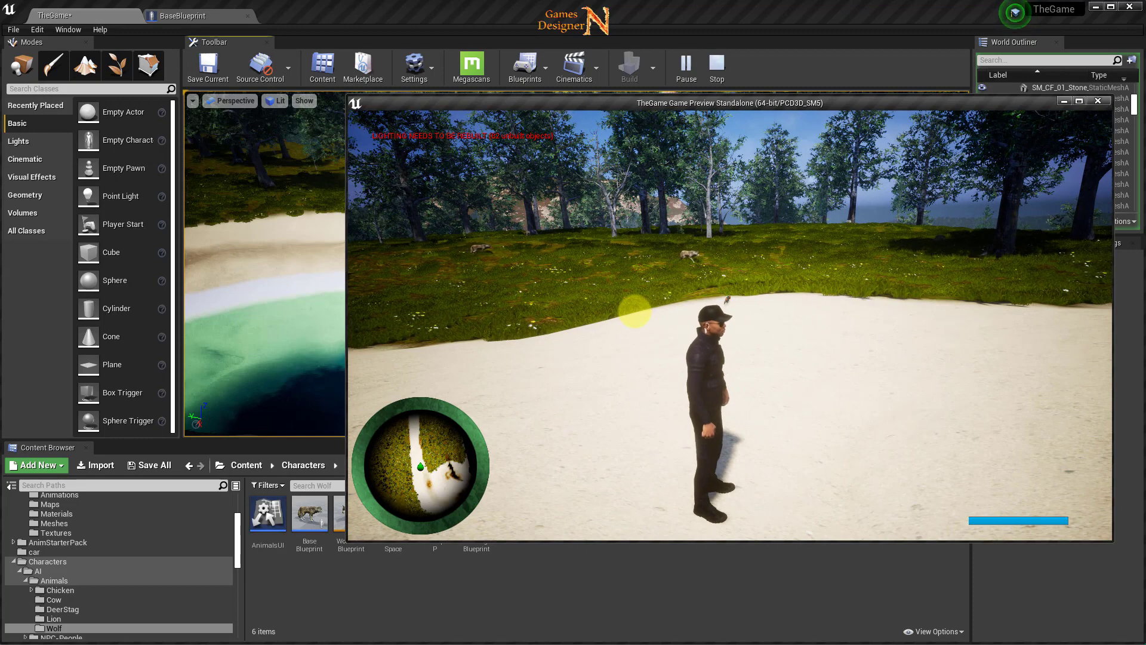
key("Escape")
- In BaseBlueprint, select the SetFocus, Cast To AIController and Get Controller nodes, then pan to the Dead Branch
left_click(187, 15)
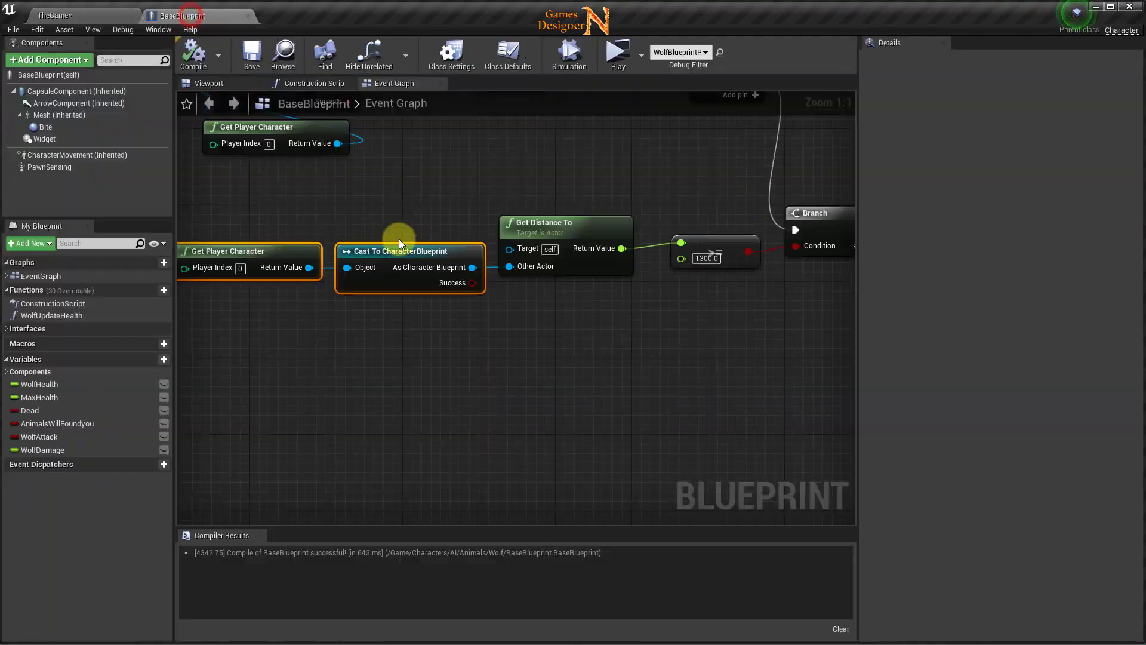
right_click_drag(729, 351, 547, 361)
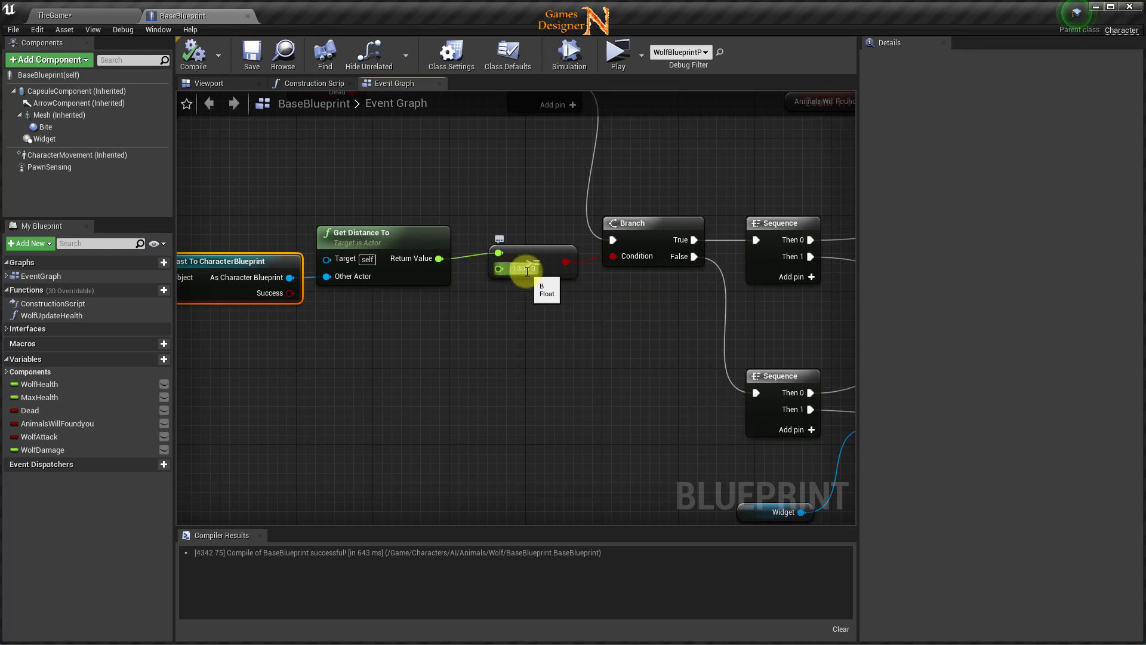
mouse_move(613, 337)
right_mouse_down()
mouse_move(678, 474)
mouse_move(972, 465)
mouse_move(271, 497)
right_mouse_up()
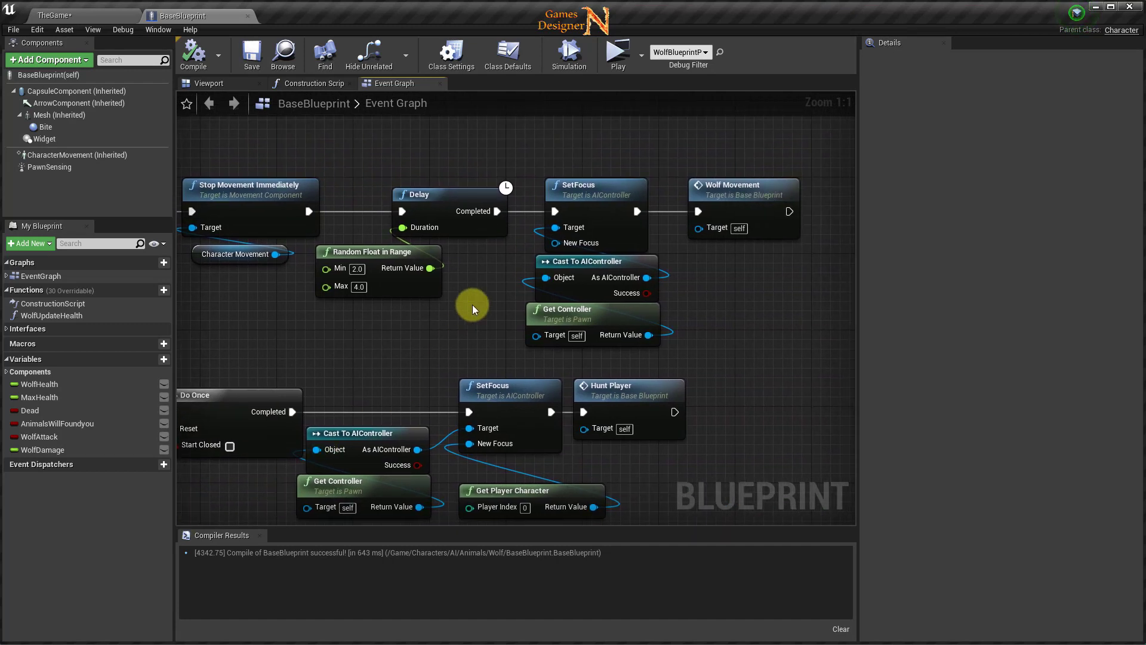
left_click_drag(584, 185, 621, 340)
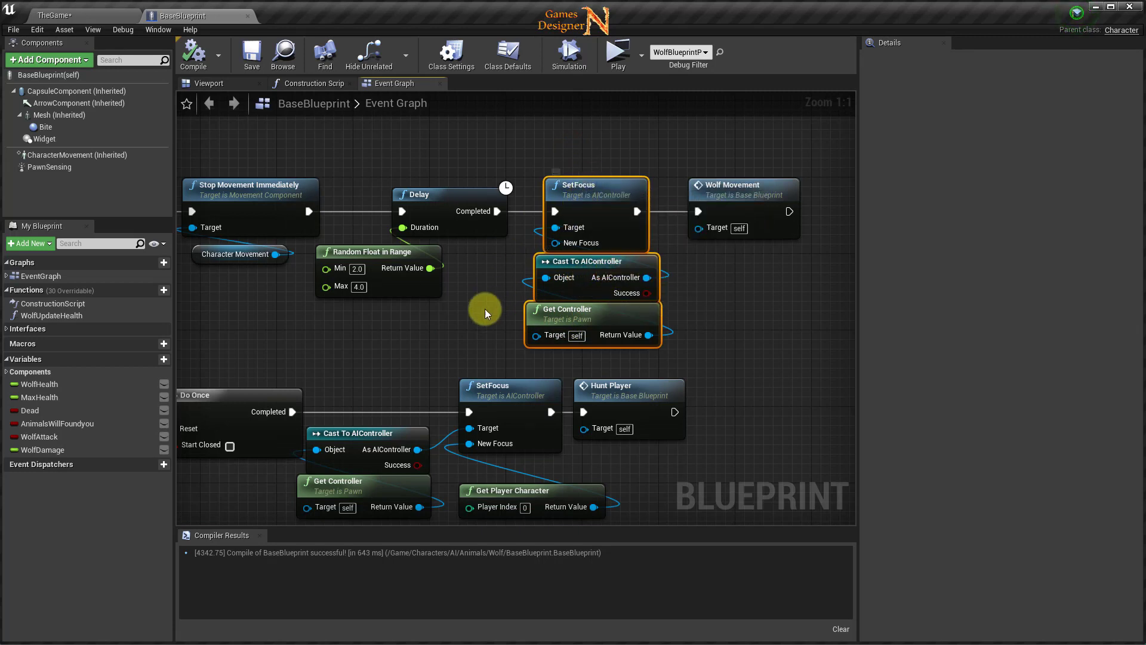
right_click_drag(485, 309, 367, 344)
- Paste the SetFocus, Cast To AIController and Get Controller nodes beside the Dead Branch, moving Get Controller clear
right_click_drag(651, 320, 655, 319)
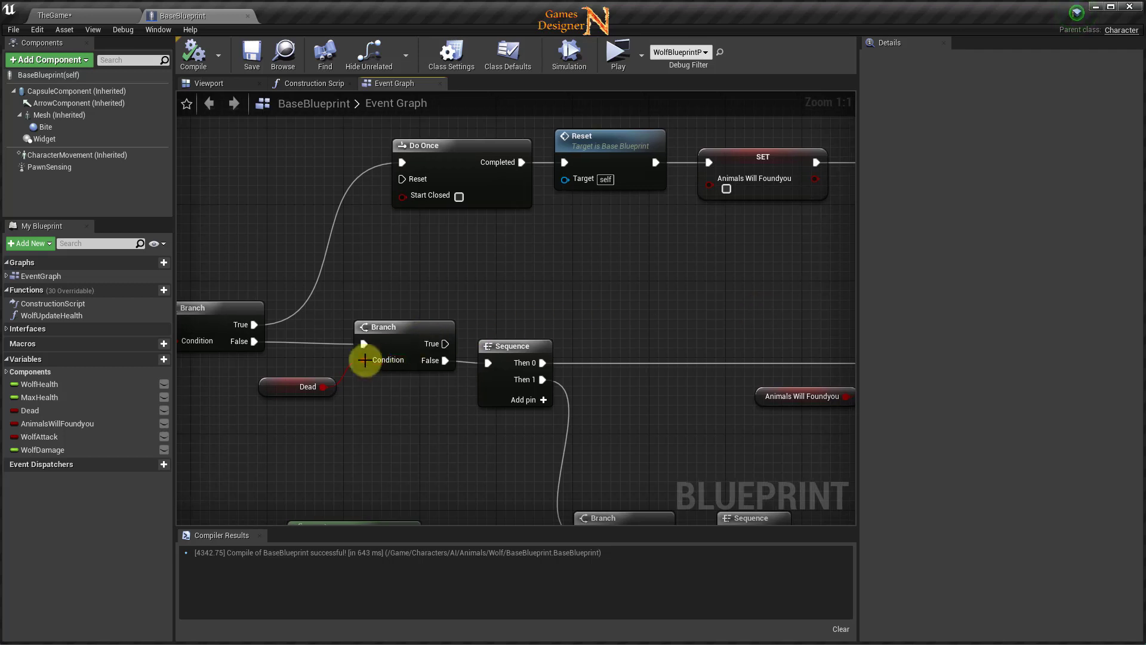
mouse_move(309, 332)
left_mouse_down()
mouse_move(344, 399)
mouse_move(364, 411)
left_mouse_up()
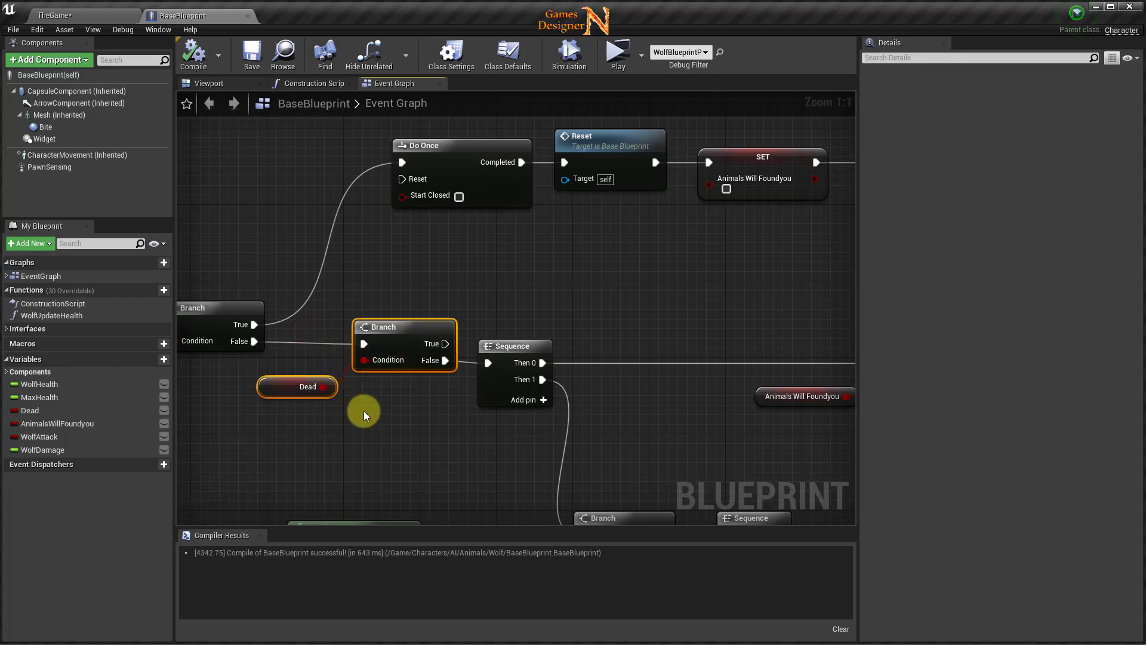
left_click(515, 298)
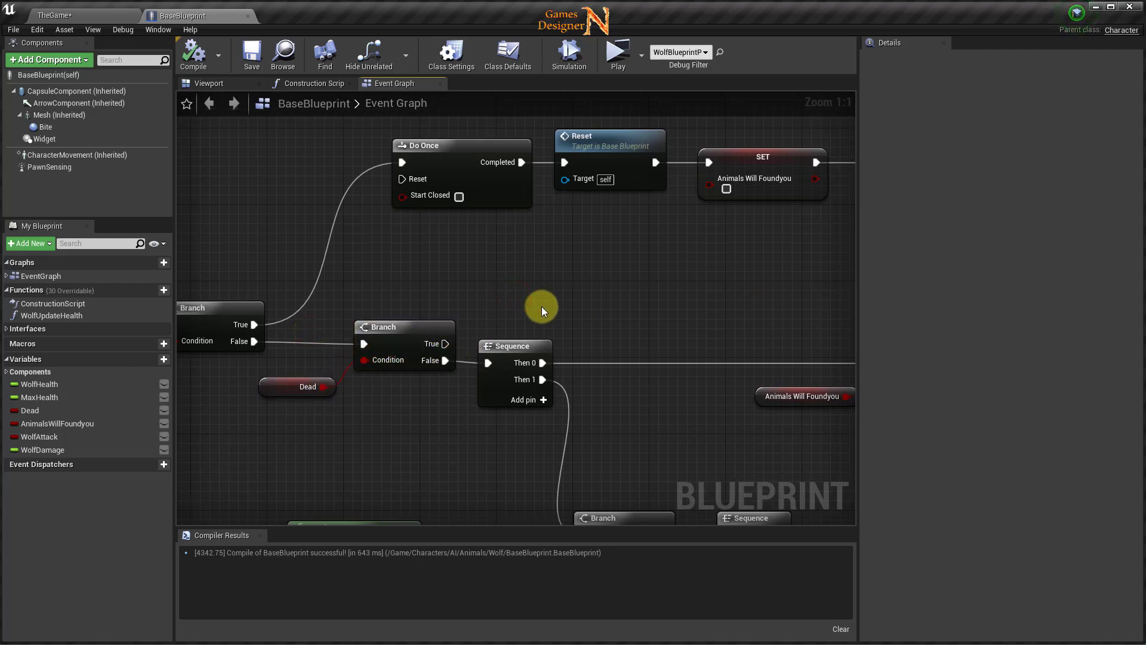
key("ctrl+v")
left_click_drag(604, 337, 461, 281)
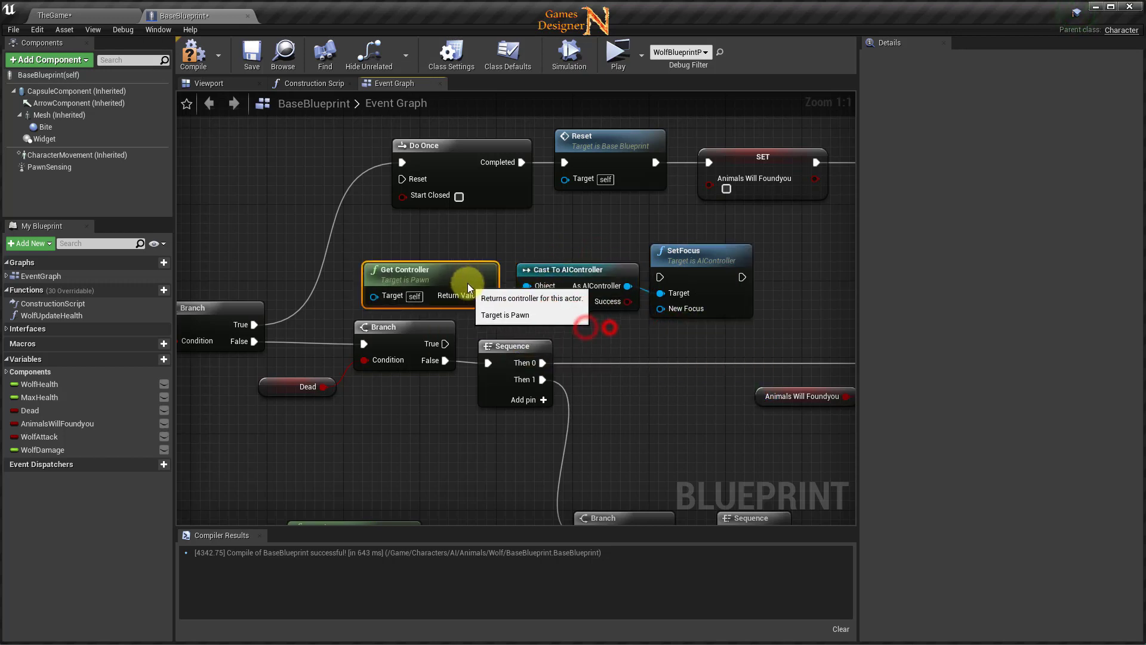
left_click(568, 284)
- Wire the Branch's True output into SetFocus and compile BaseBlueprint
left_click_drag(445, 344, 659, 277)
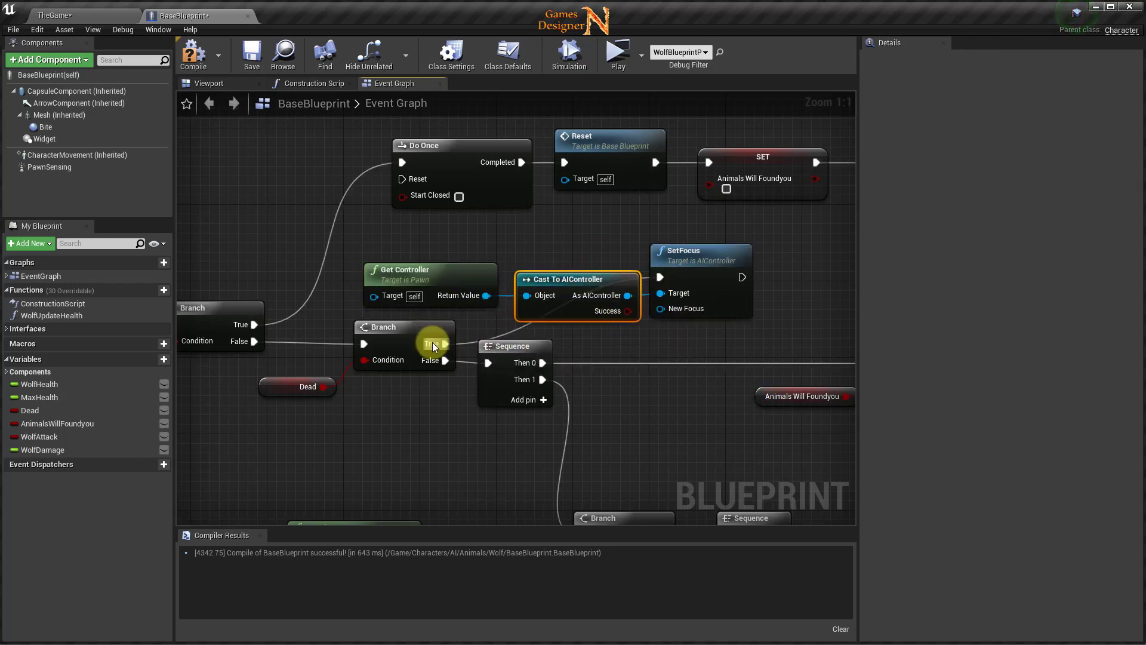
right_click_drag(334, 442, 473, 400)
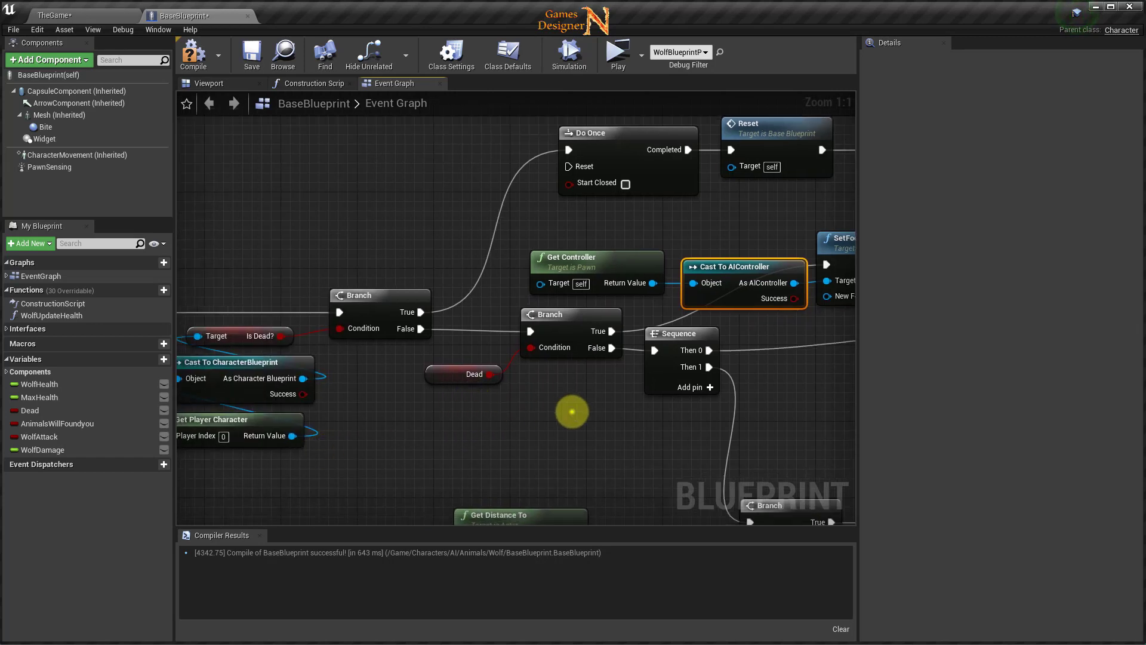
right_click_drag(571, 409, 301, 414)
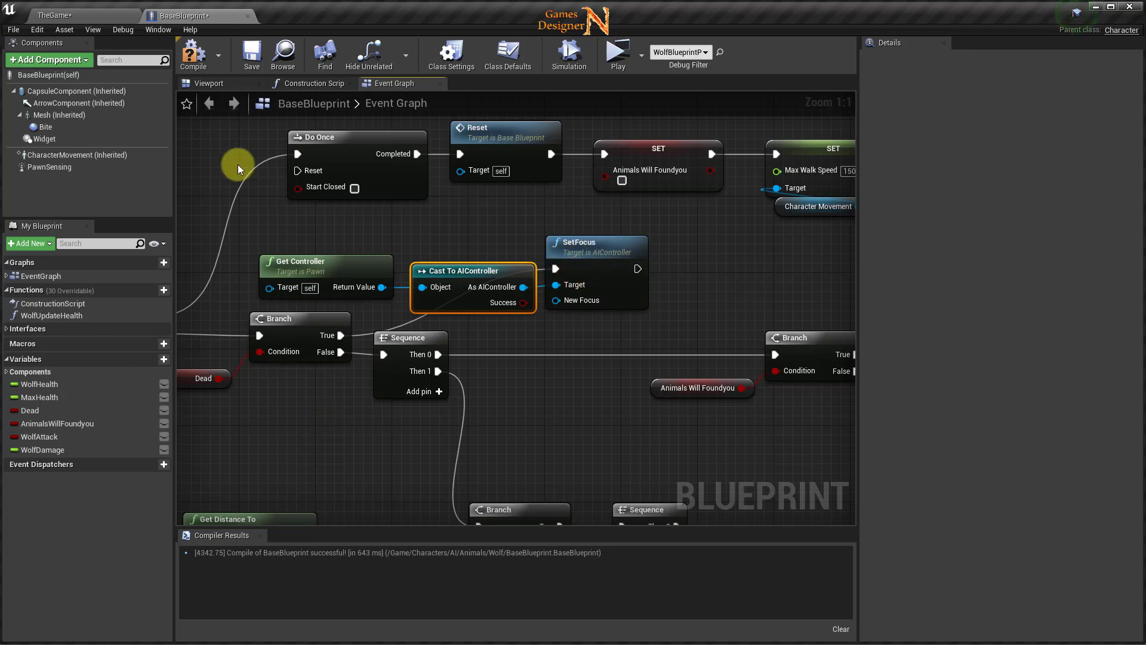
left_click(197, 70)
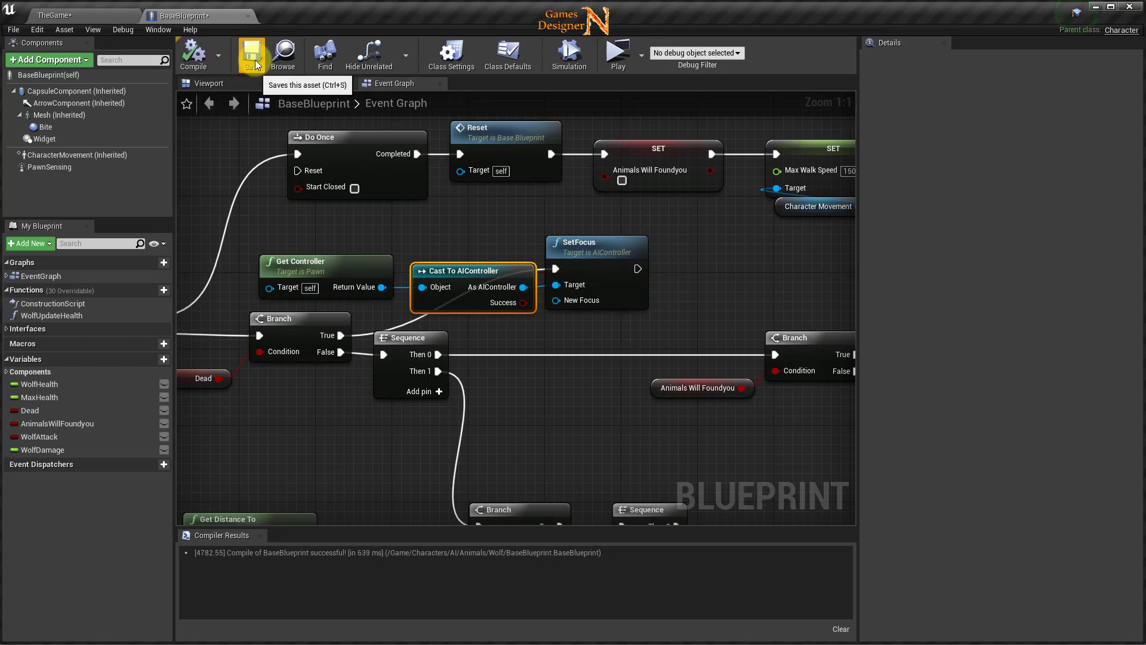
- Save BaseBlueprint, zoom out and select the middle node block, then return to TheGame level
left_click(254, 63)
mouse_move(358, 425)
right_mouse_down()
mouse_move(291, 425)
mouse_move(401, 389)
right_mouse_up()
scroll(442, 419, "down", 6)
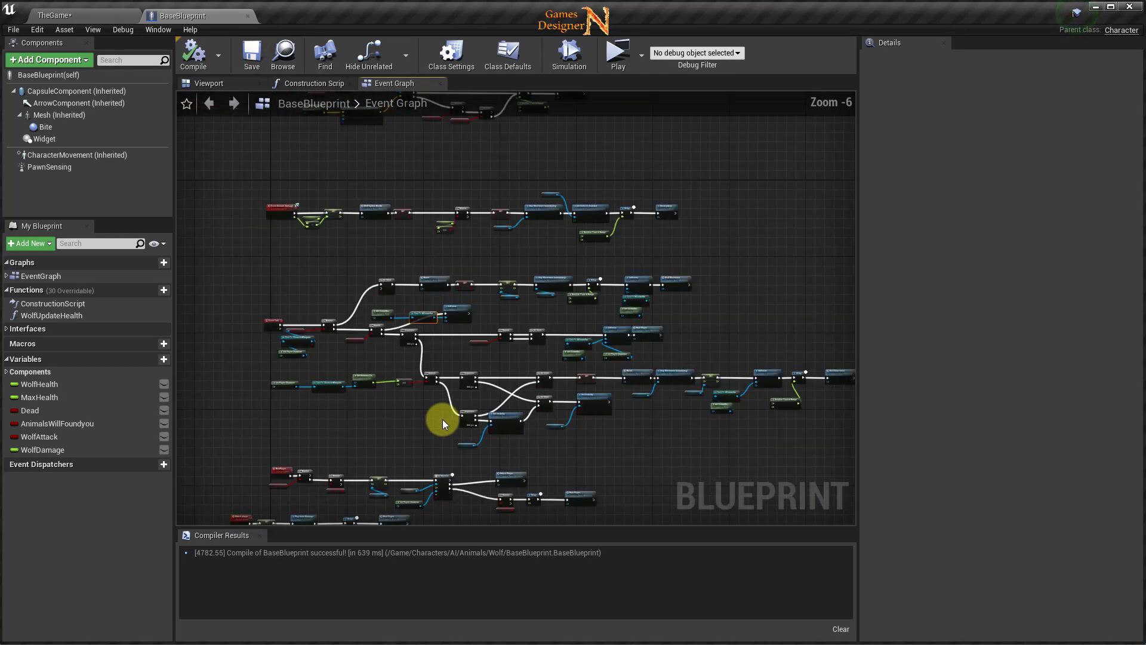
right_click_drag(654, 439, 615, 397)
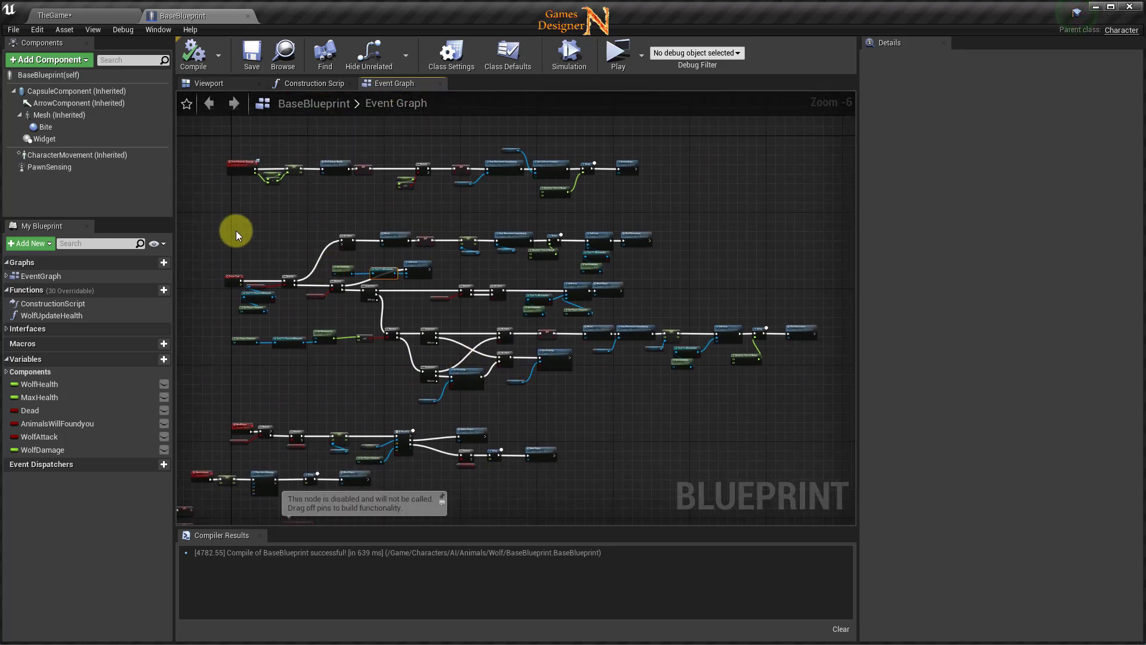
left_click_drag(335, 271, 776, 408)
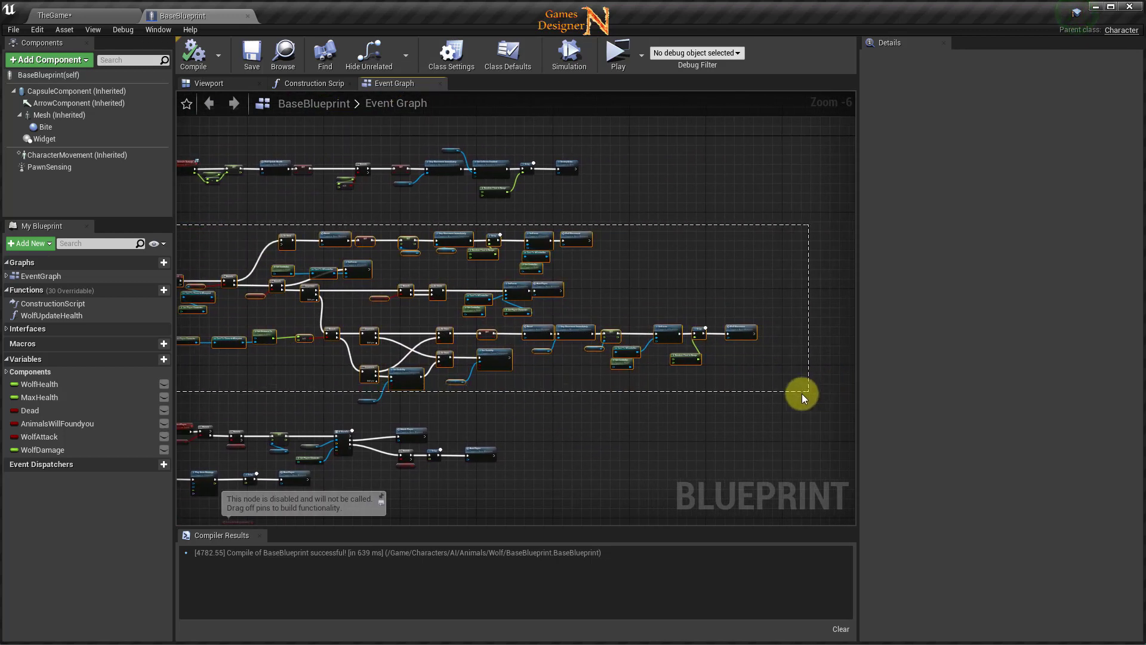
right_click_drag(290, 389, 543, 467)
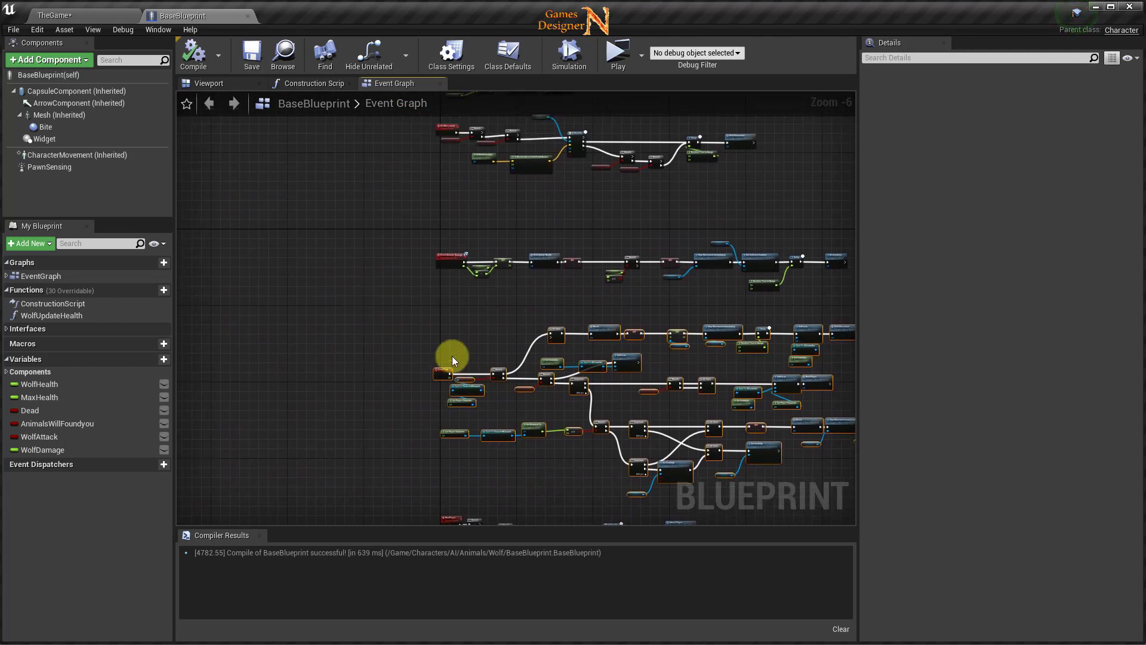
mouse_move(451, 359)
right_mouse_down()
mouse_move(472, 360)
mouse_move(417, 455)
mouse_move(530, 318)
mouse_move(516, 370)
right_mouse_up()
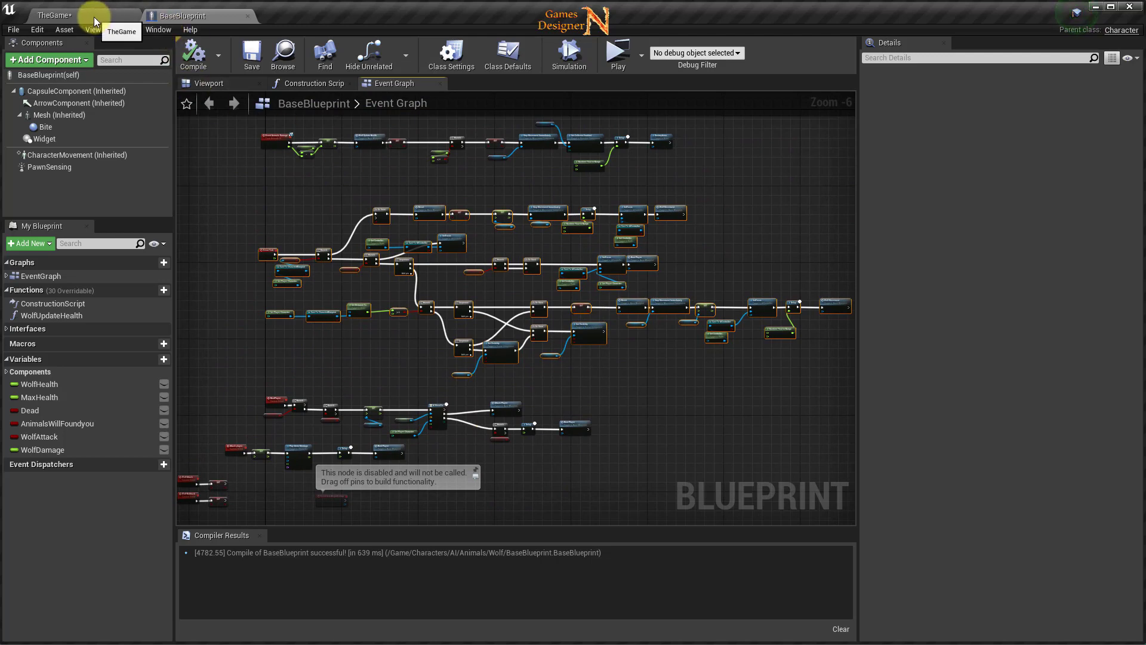
left_click(94, 17)
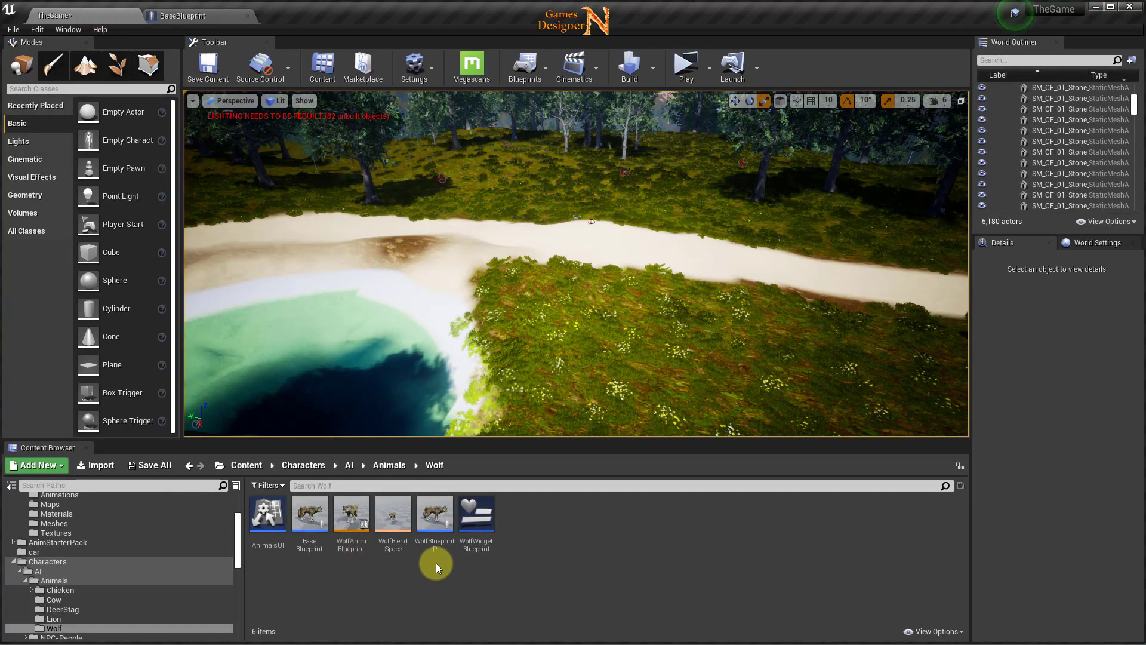
- Browse BaseBlueprint's Asset Actions and Asset Localization options in the Wolf folder, then reopen its Event Graph
right_click(321, 517)
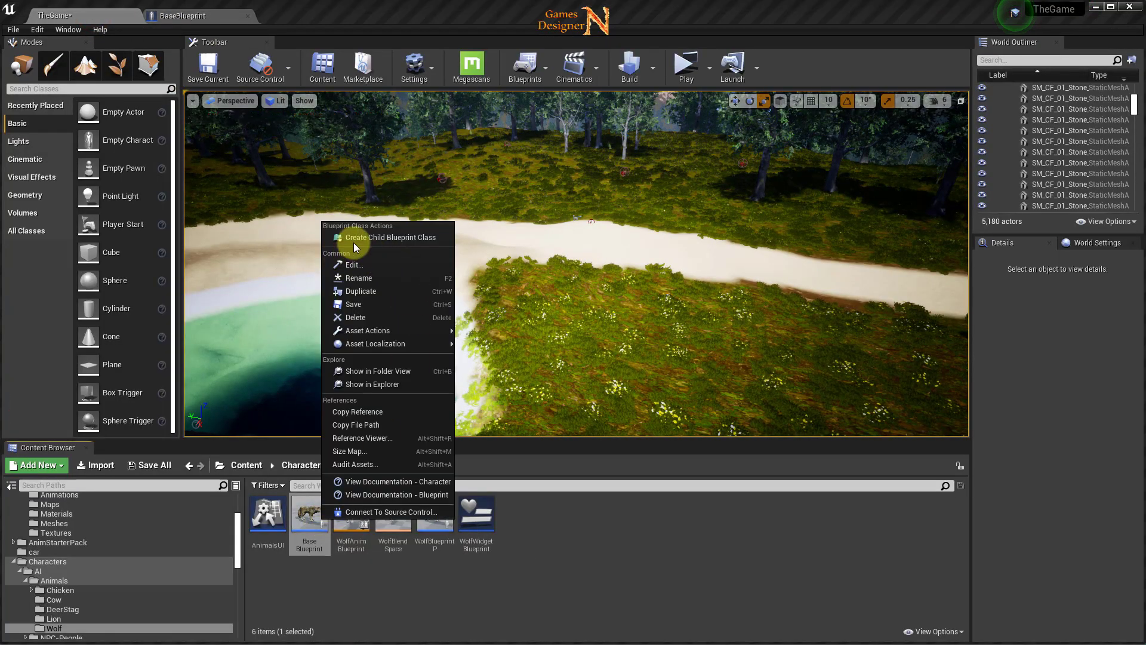
mouse_move(418, 330)
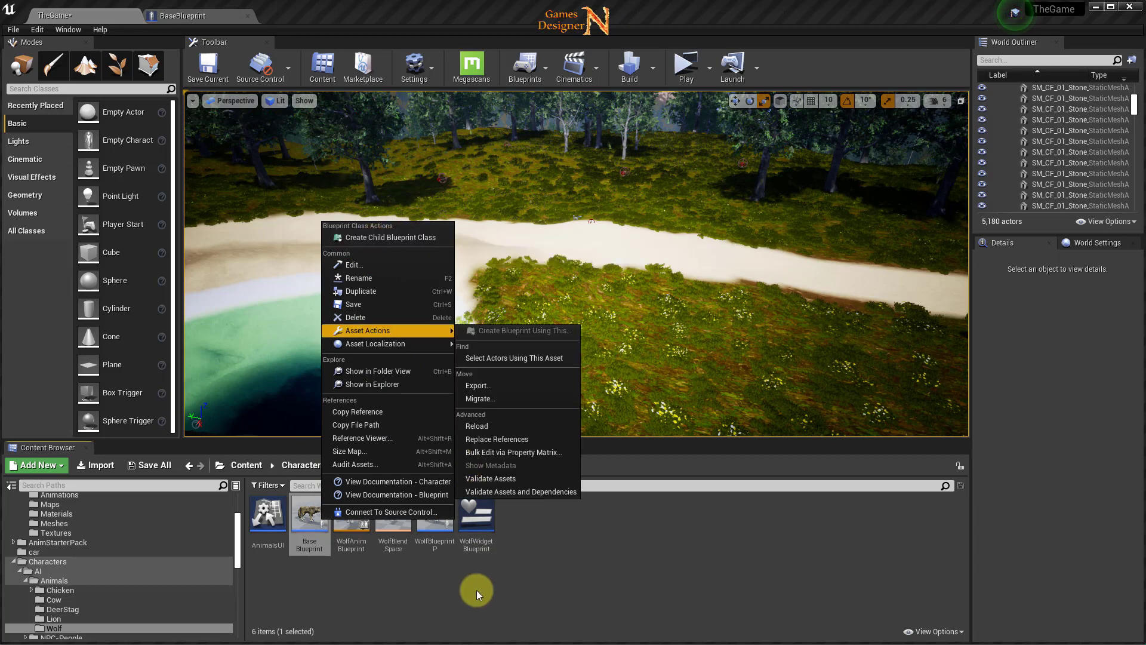
left_click(472, 592)
right_click(321, 515)
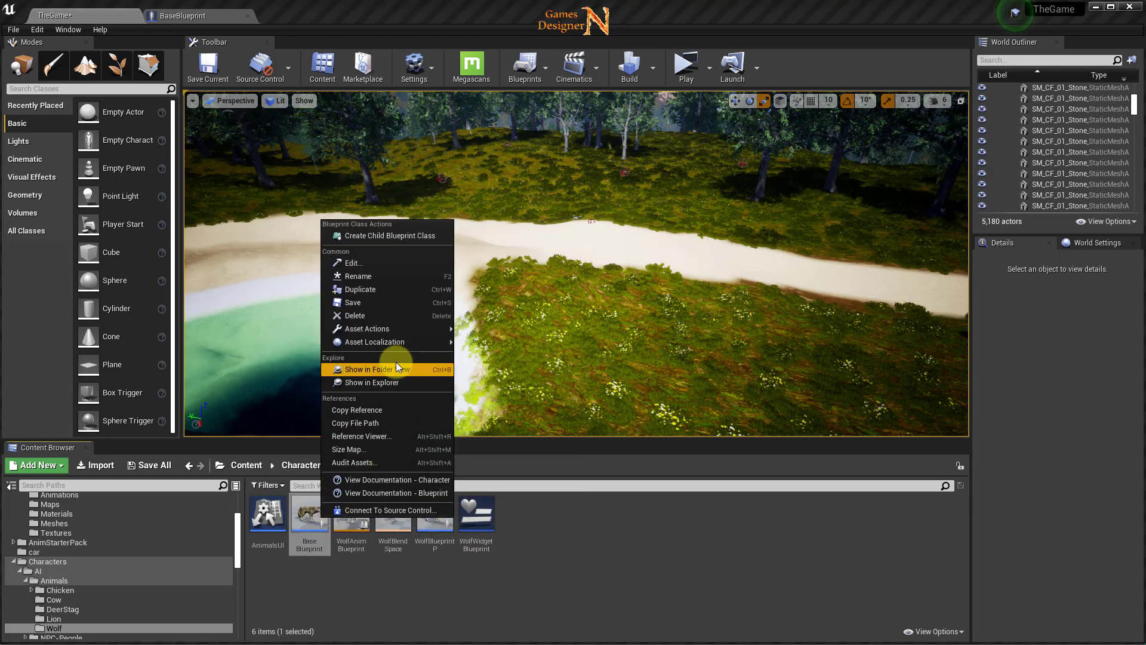
mouse_move(371, 340)
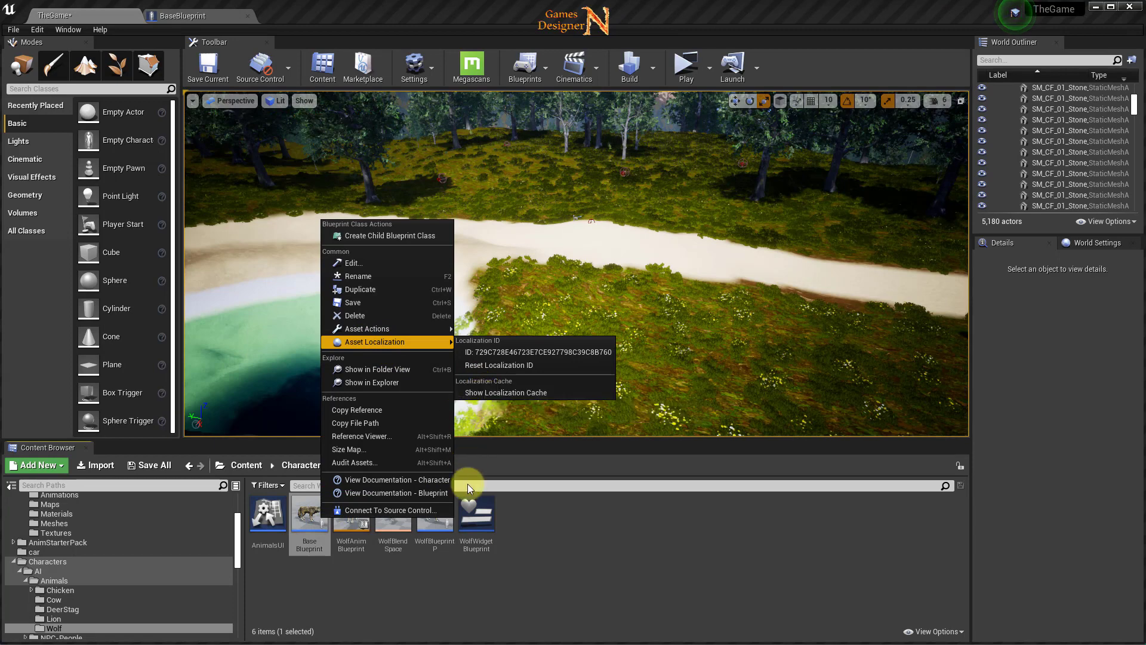
left_click(387, 567)
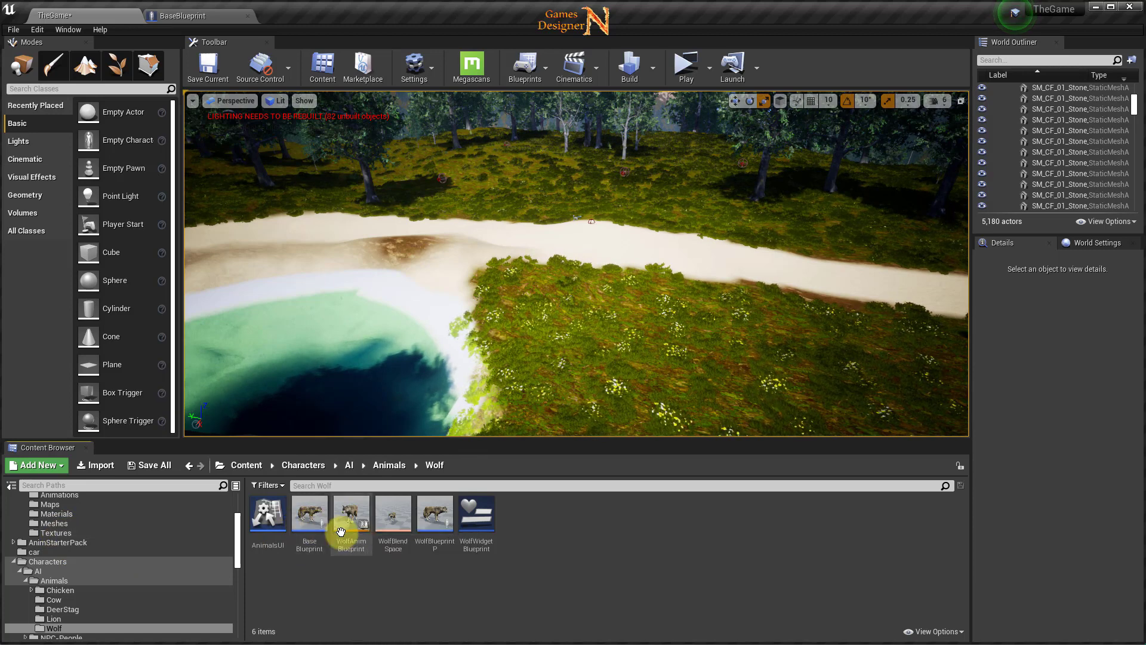
mouse_move(306, 543)
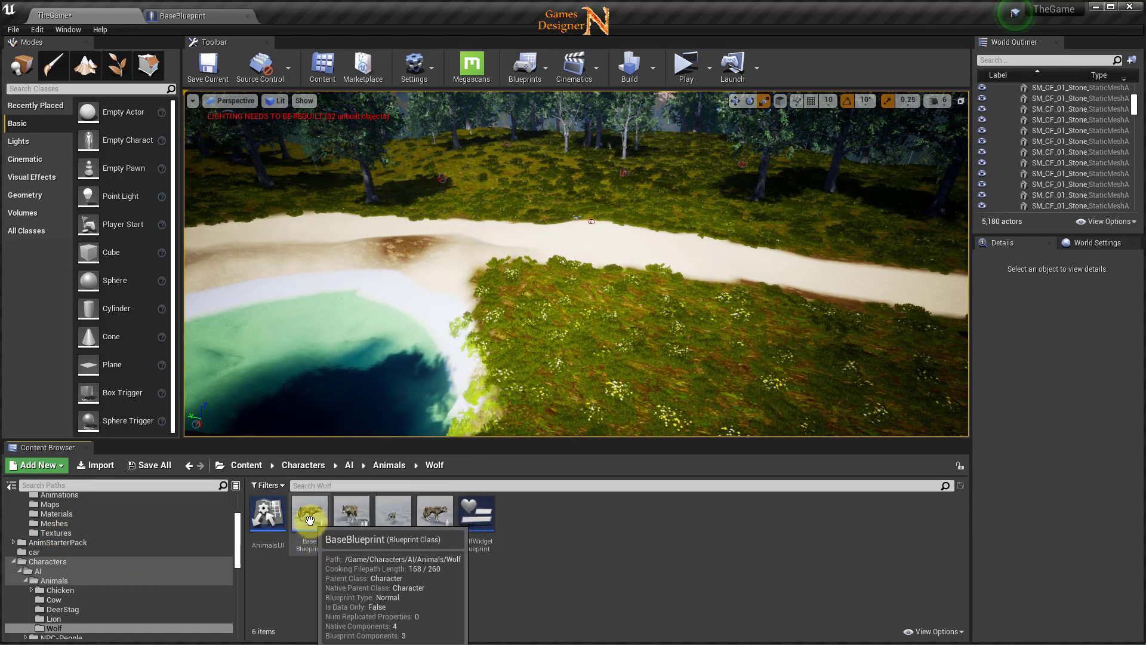
left_click(216, 17)
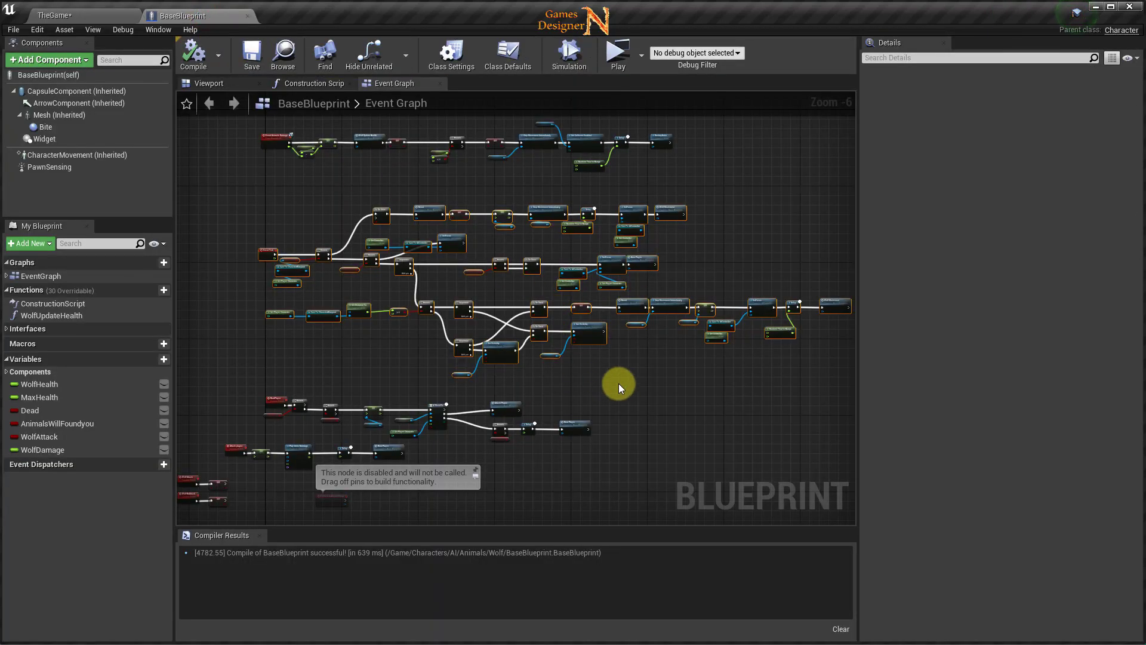
- Zoom in and pan across the event graph, then close the BaseBlueprint editor
scroll(618, 387, "up", 1)
mouse_move(635, 412)
right_mouse_down()
mouse_move(591, 424)
mouse_move(478, 289)
right_mouse_up()
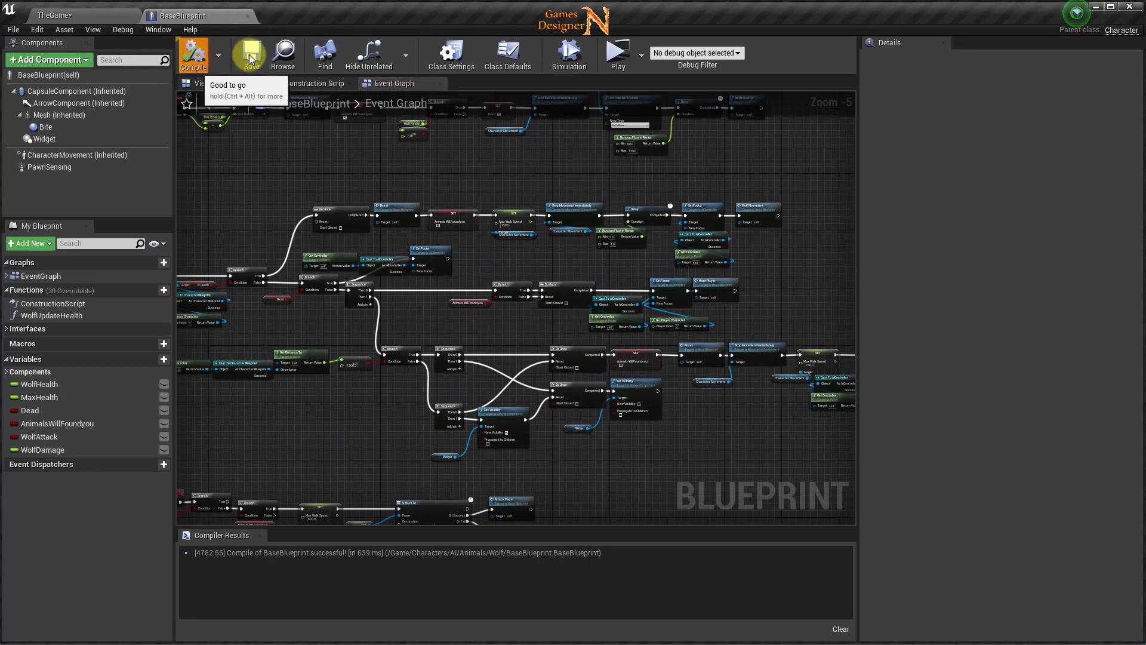
left_click(245, 16)
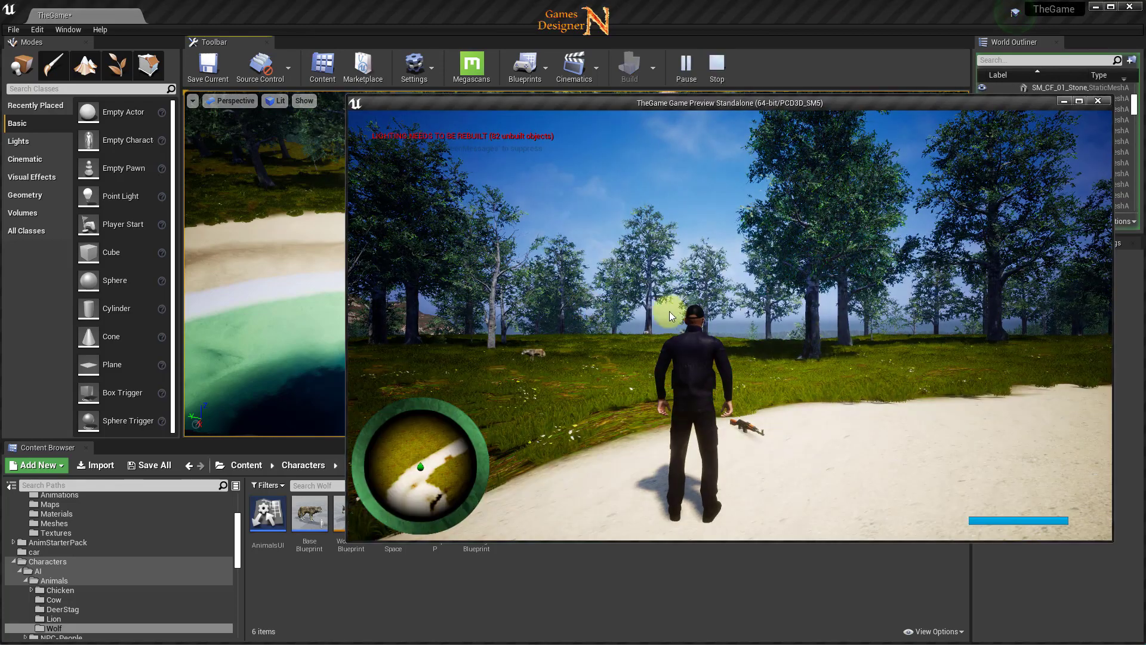
- Start a standalone preview and walk the character over to pick up the AK47
left_click(669, 316)
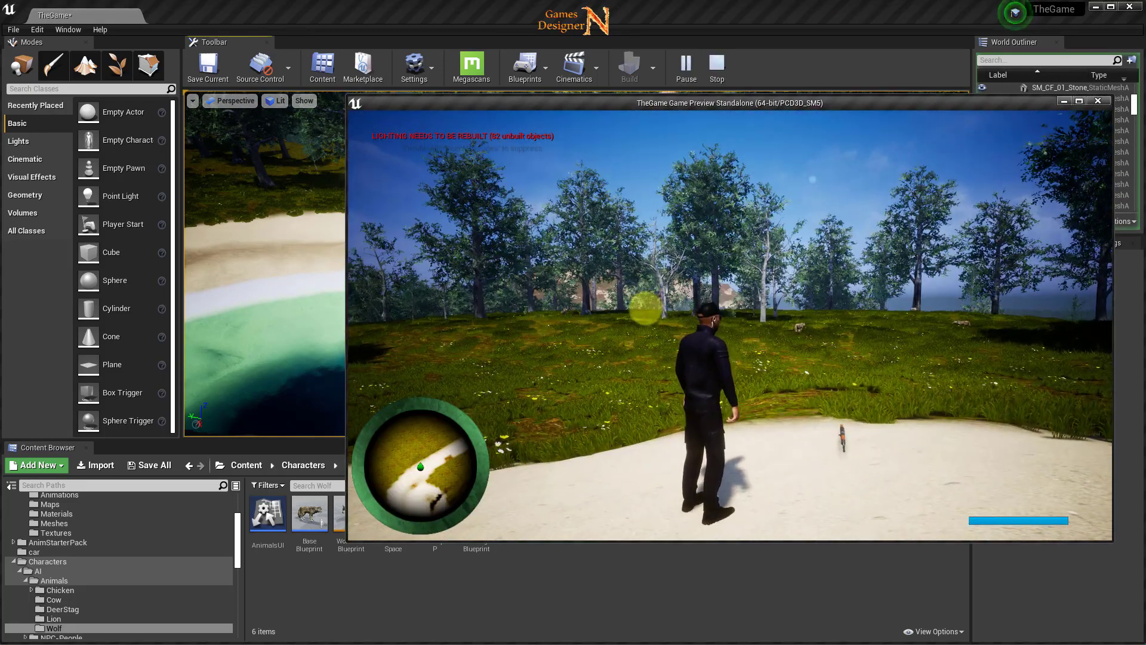
key("w")
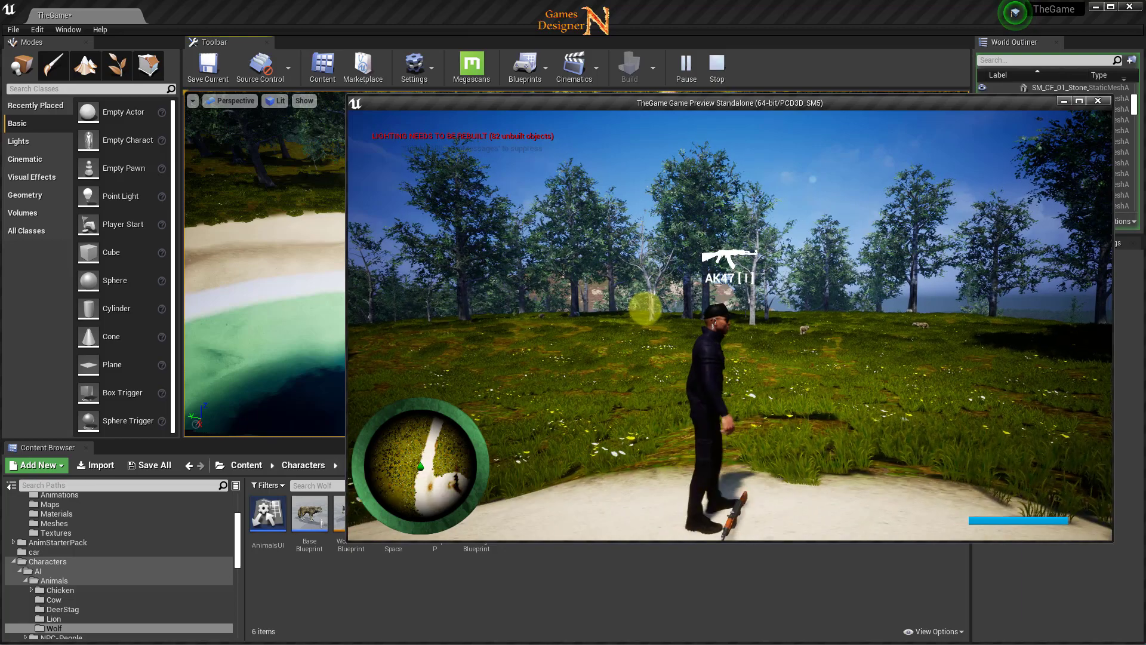
key("e")
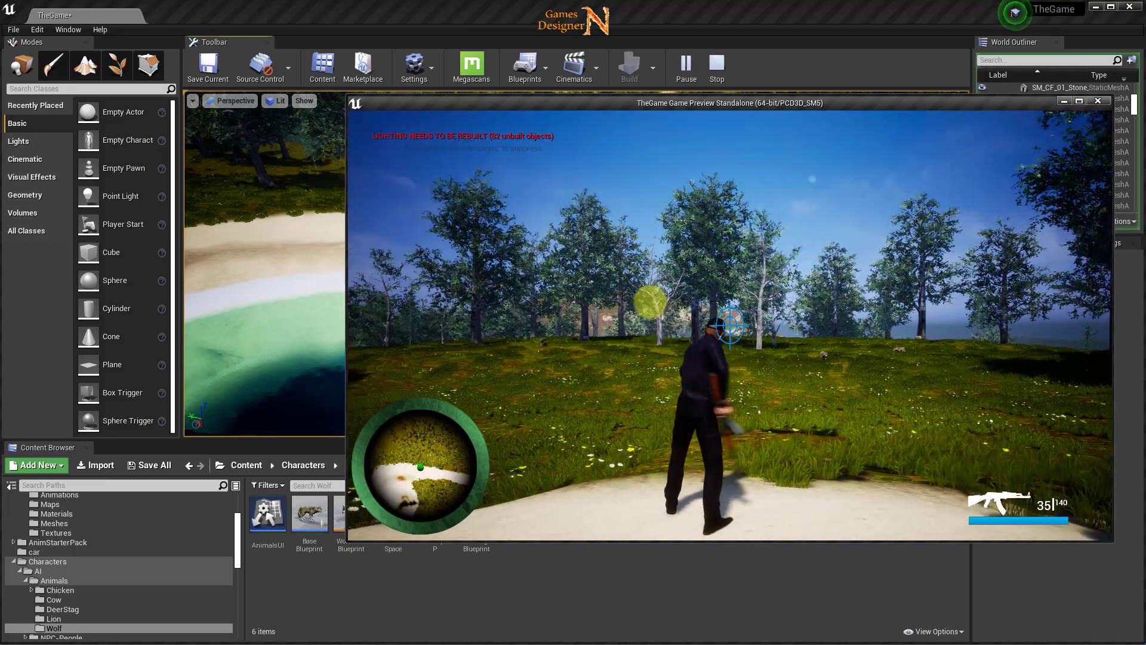
- Shoot a wolf dead, fire at another among the trees, then end the preview
left_click(729, 325)
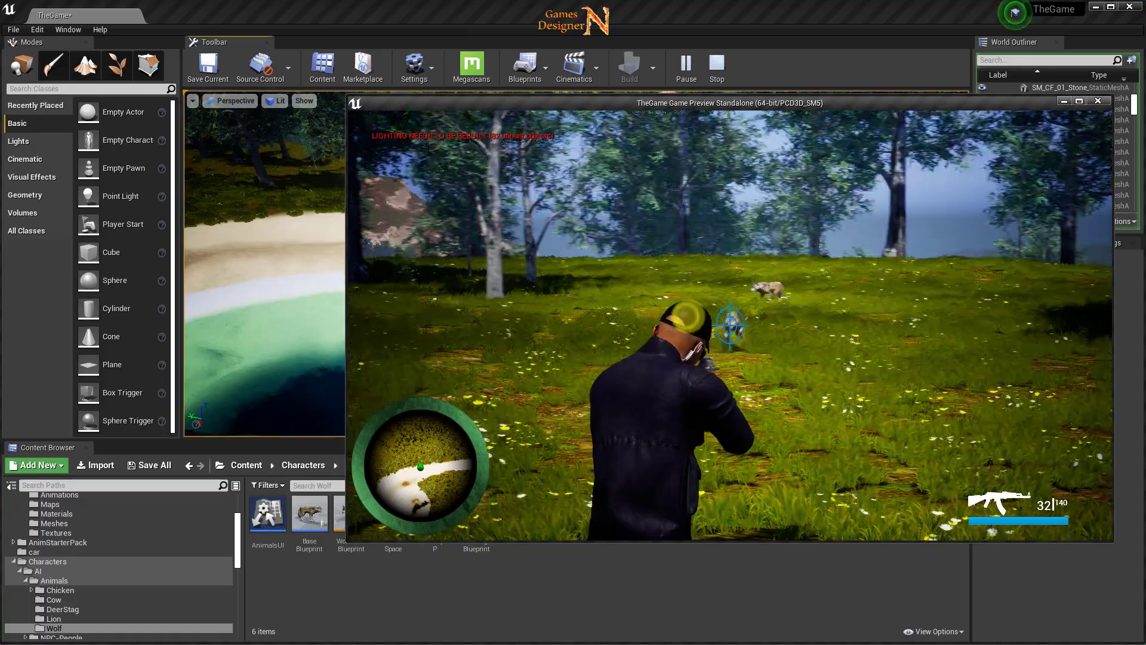
left_click_drag(729, 326, 729, 434)
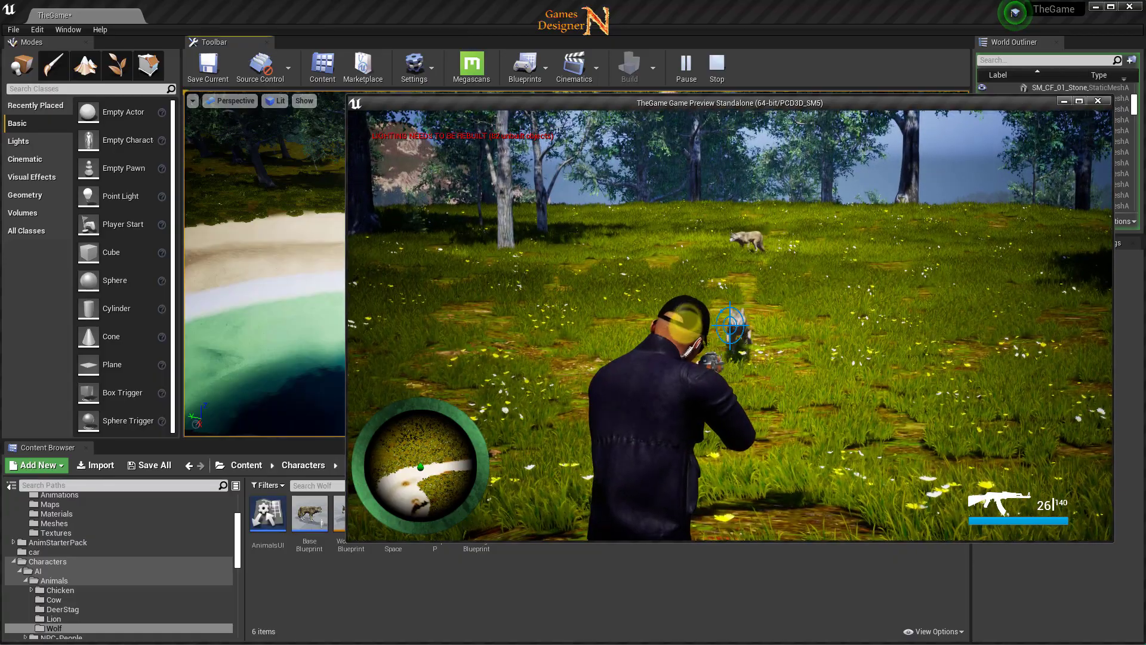
left_click(729, 325)
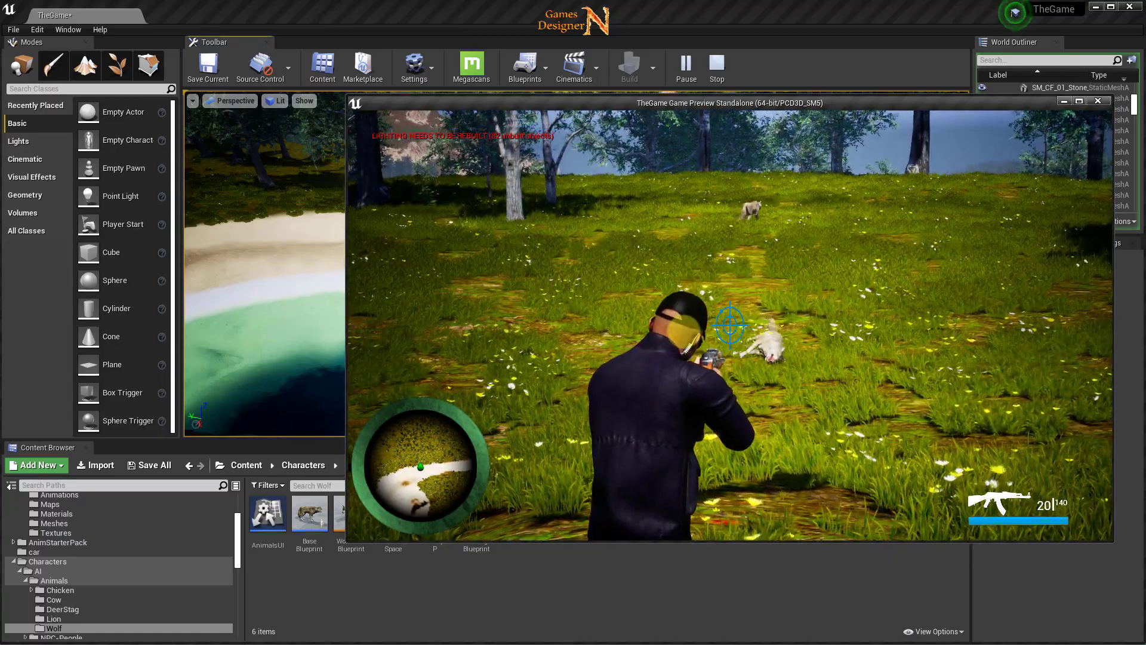
right_click_drag(729, 325, 729, 239)
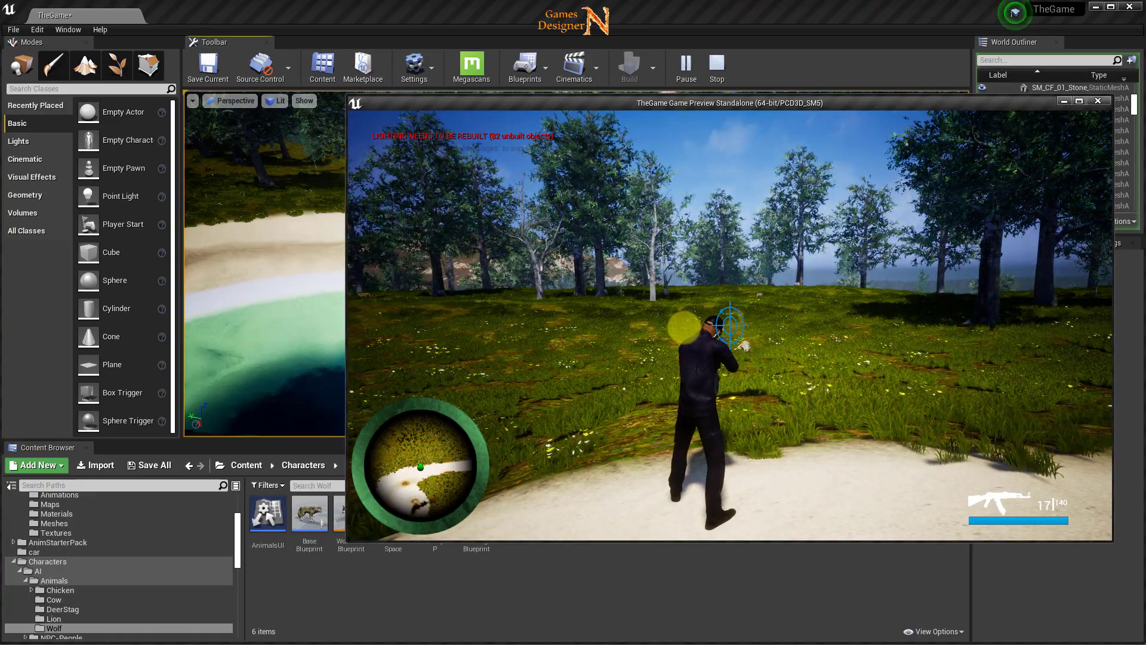
key("w")
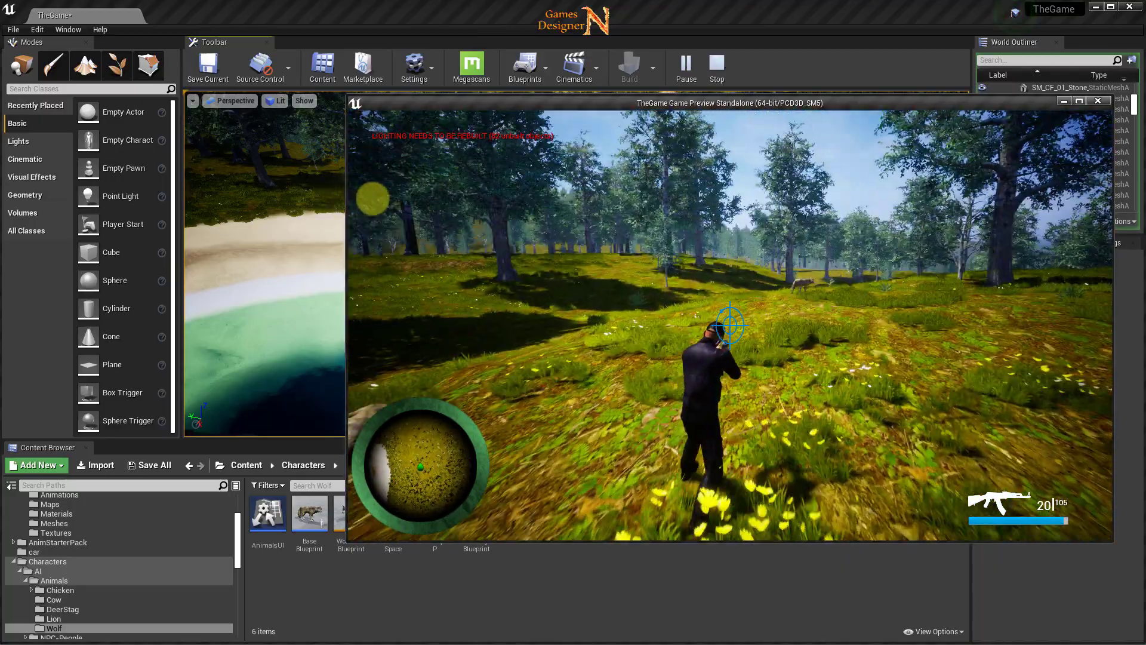
left_click(730, 326)
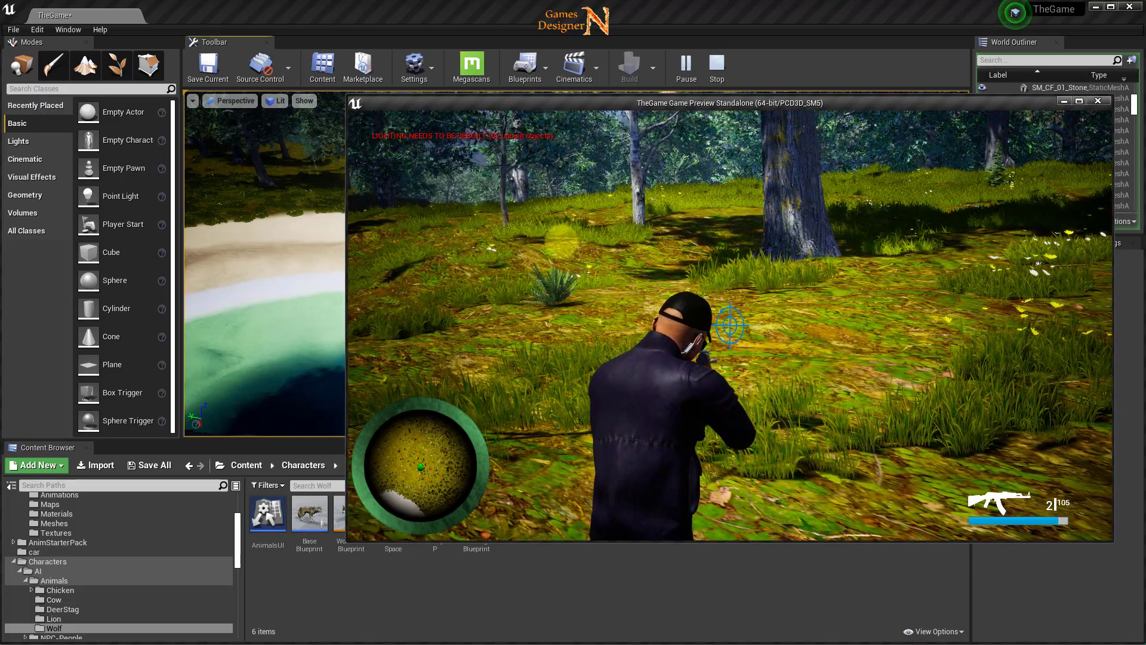
key("Escape")
mouse_move(629, 286)
right_mouse_down()
mouse_move(853, 270)
mouse_move(619, 275)
mouse_move(740, 281)
right_mouse_up()
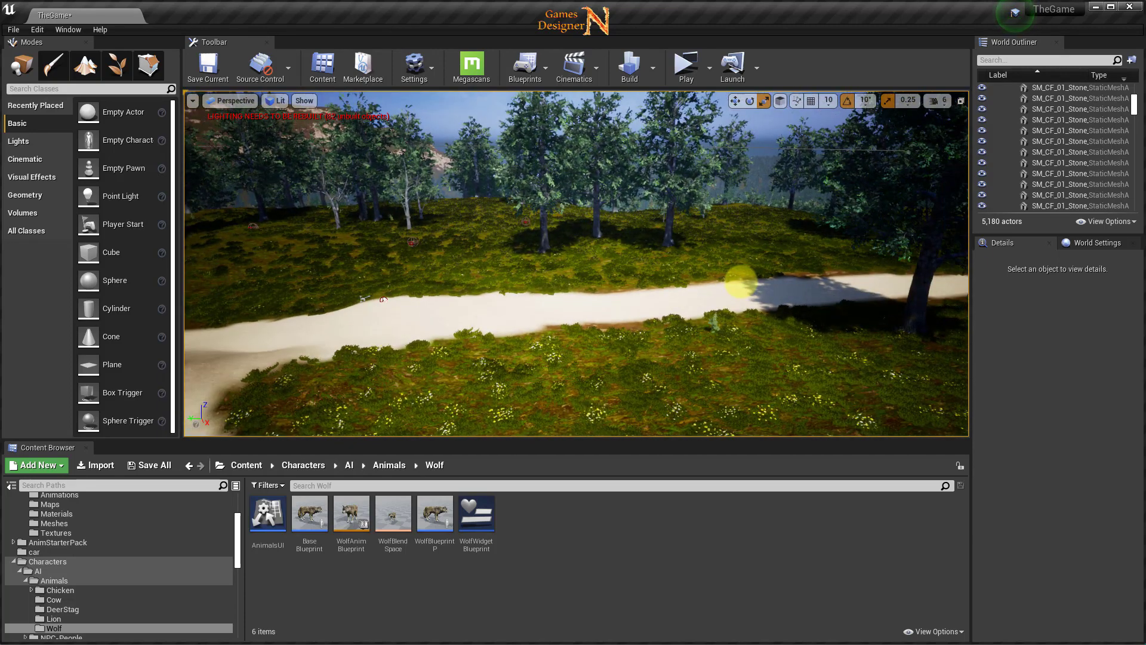